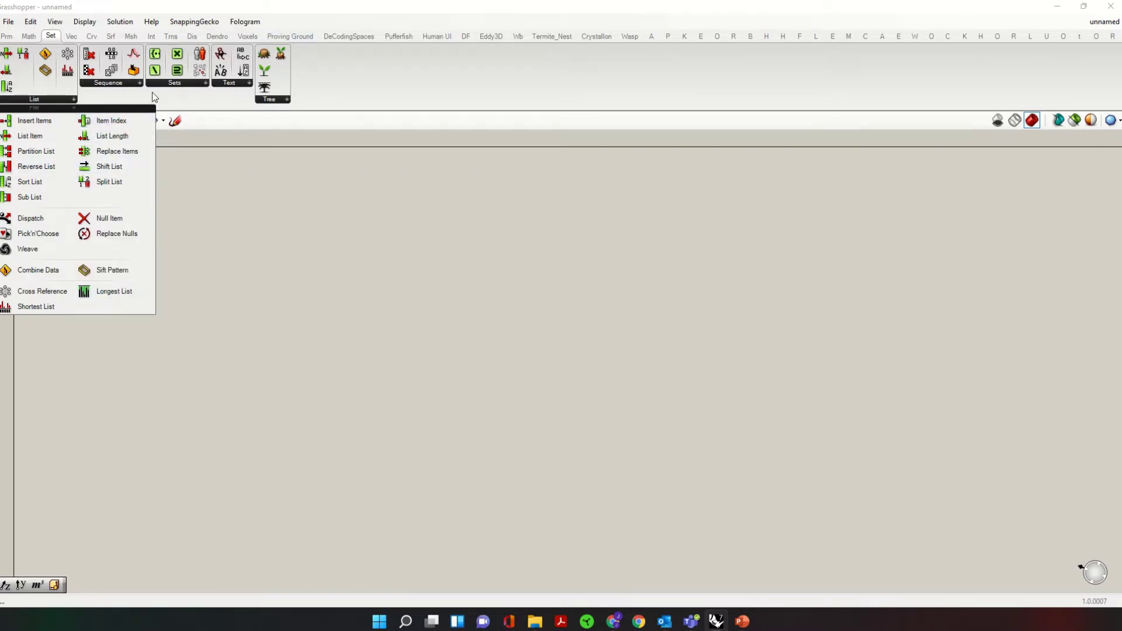
Step: Look through the component categories, from Vector, Curve, Surface, Mesh, Intersect and Transform to the installed plug-ins and Math
{"action": "left_click", "coordinate": [72, 36]}
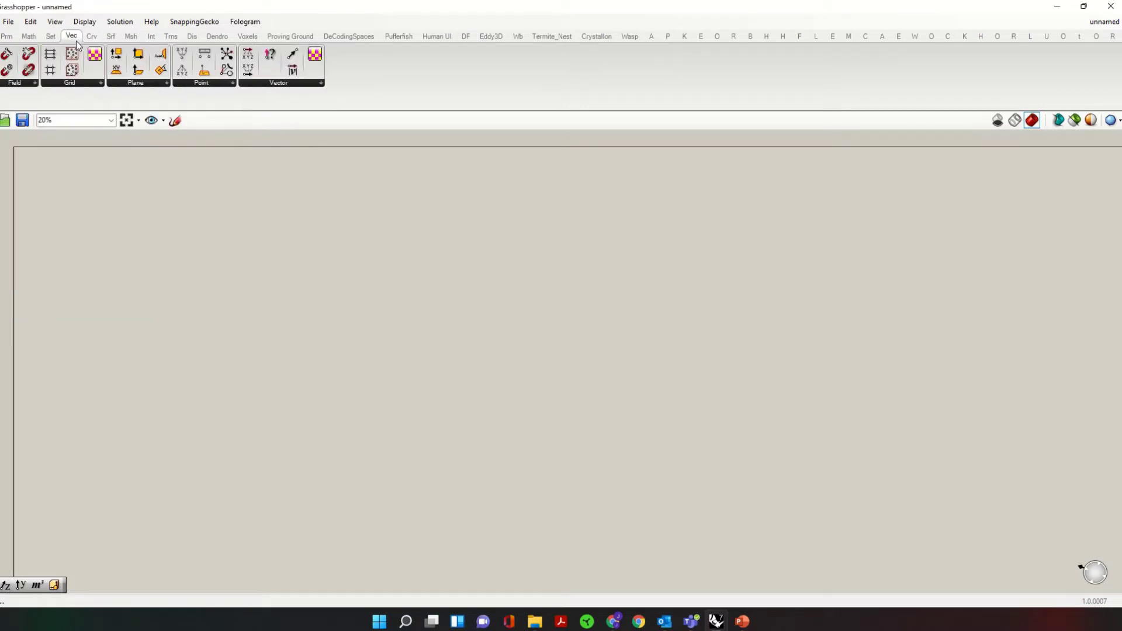
{"action": "left_click", "coordinate": [65, 83]}
{"action": "left_click", "coordinate": [203, 83]}
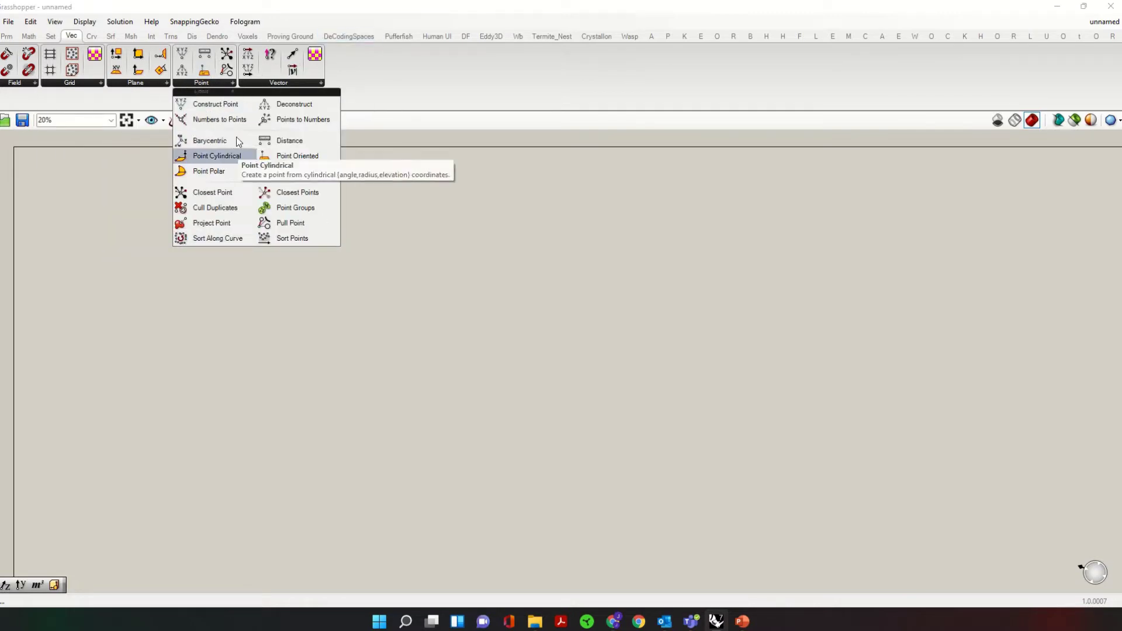
{"action": "left_click", "coordinate": [87, 83]}
{"action": "left_click", "coordinate": [92, 36]}
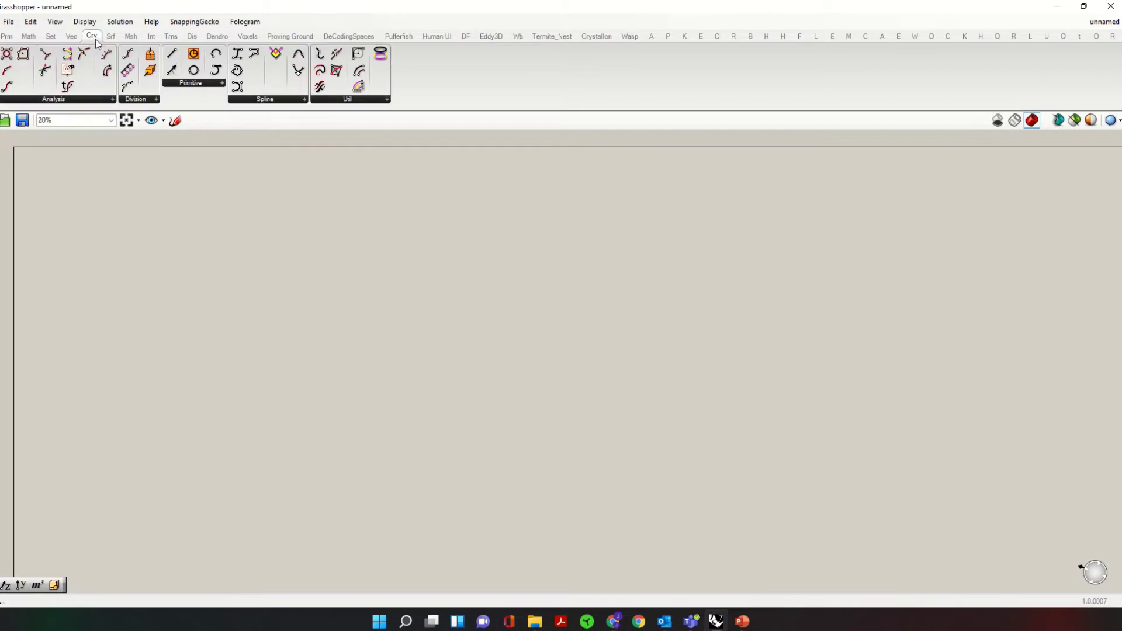
{"action": "left_click", "coordinate": [111, 37]}
{"action": "left_click", "coordinate": [131, 37]}
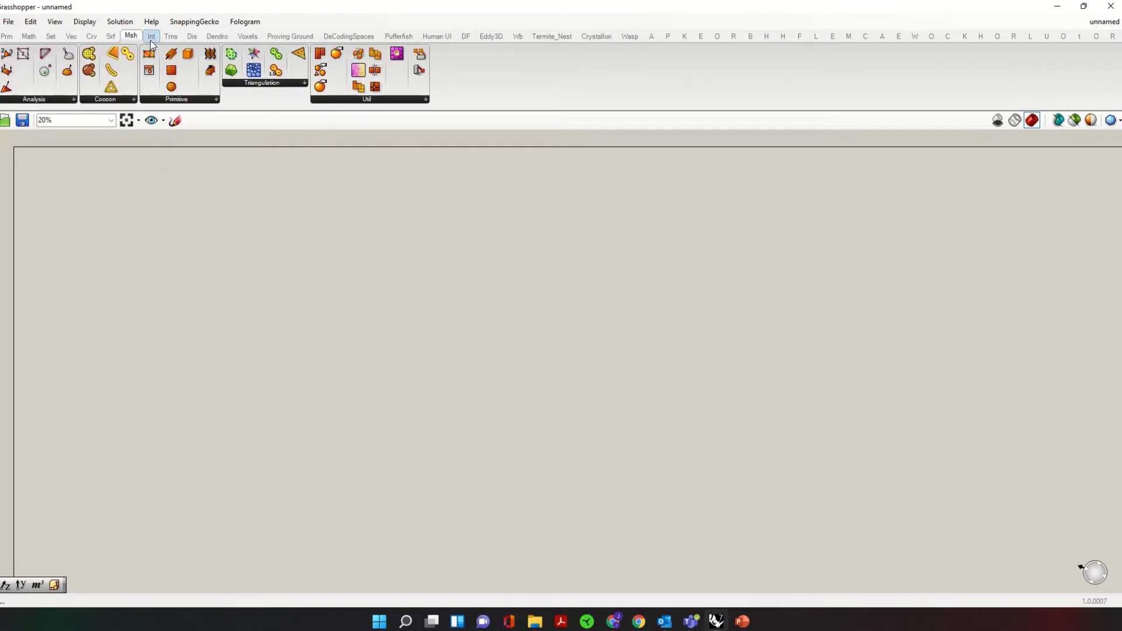
{"action": "left_click", "coordinate": [151, 36]}
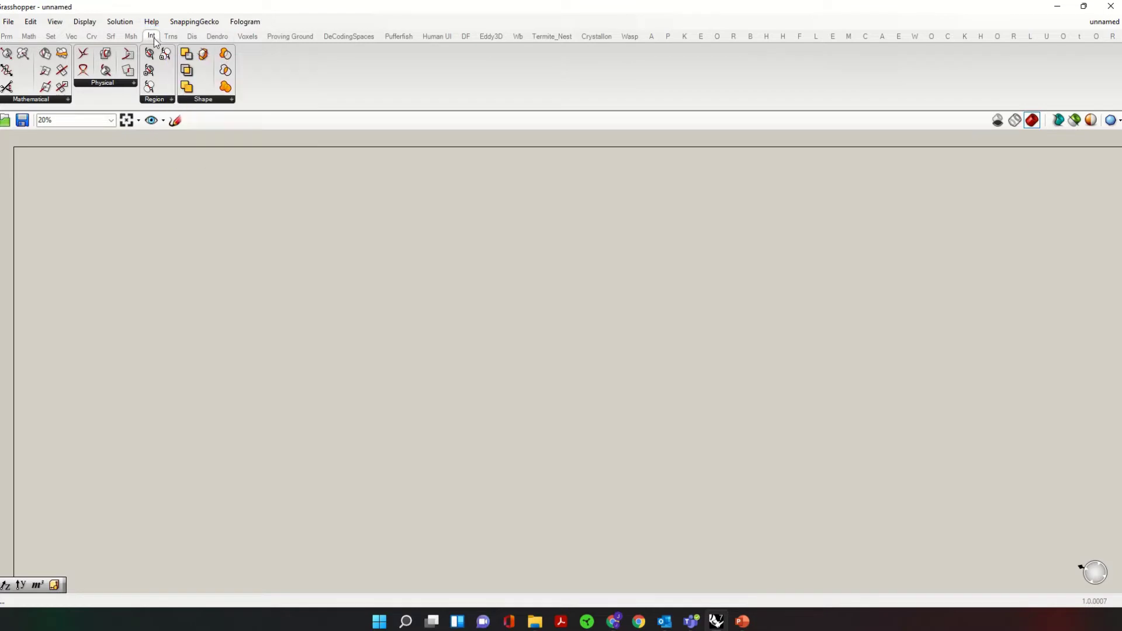
{"action": "left_click", "coordinate": [172, 37]}
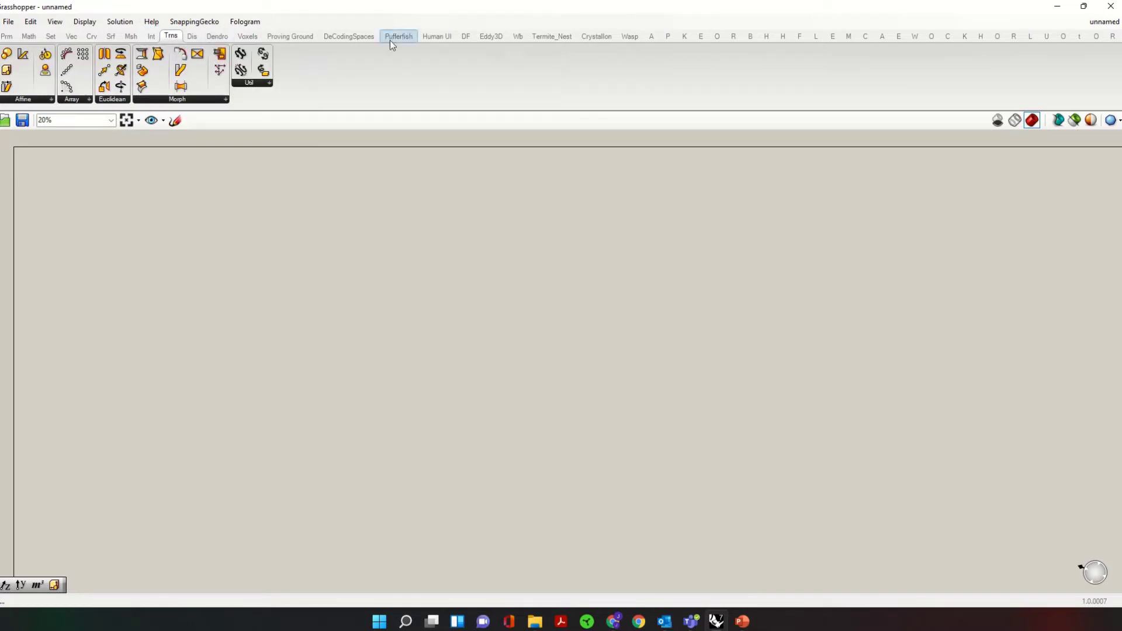
{"action": "left_click", "coordinate": [349, 36]}
{"action": "left_click", "coordinate": [651, 36]}
{"action": "left_click", "coordinate": [767, 37]}
{"action": "left_click", "coordinate": [997, 36]}
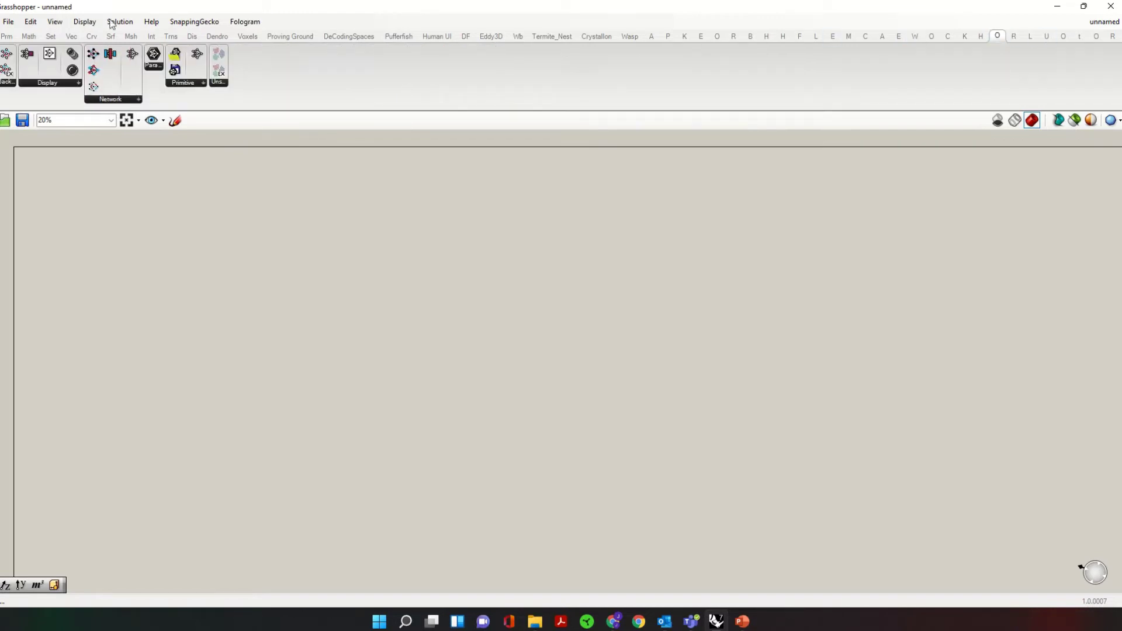
{"action": "left_click", "coordinate": [29, 36]}
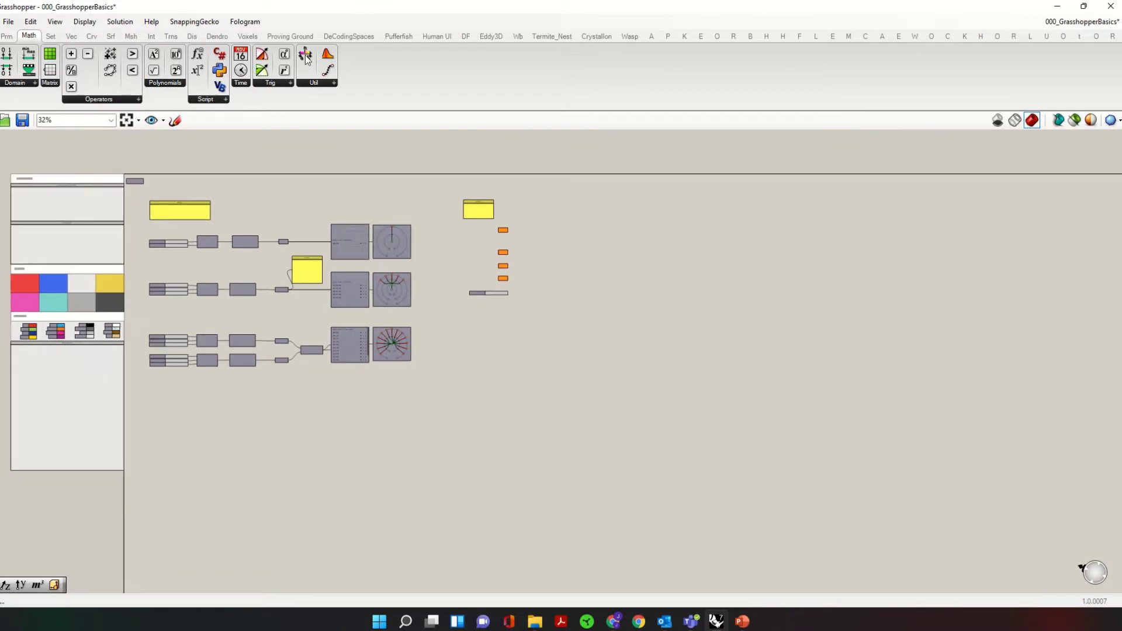
Step: Locate the 000_GrasshopperBasics file in the 02_GHRH folder in File Explorer and return to Grasshopper
{"action": "left_click", "coordinate": [14, 26]}
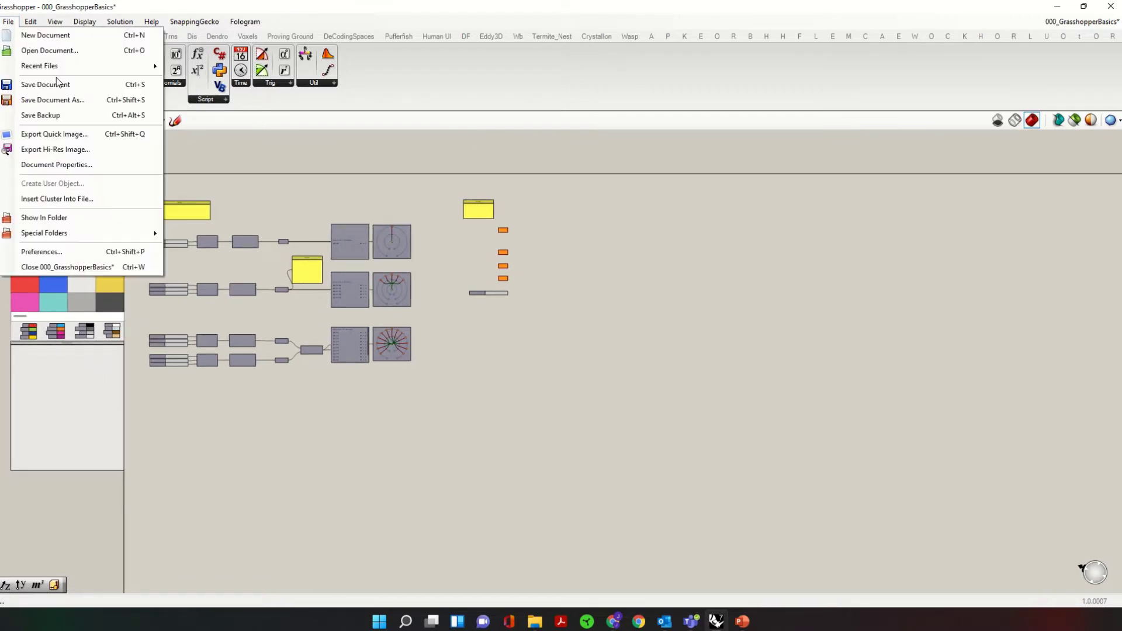
{"action": "left_click", "coordinate": [525, 328]}
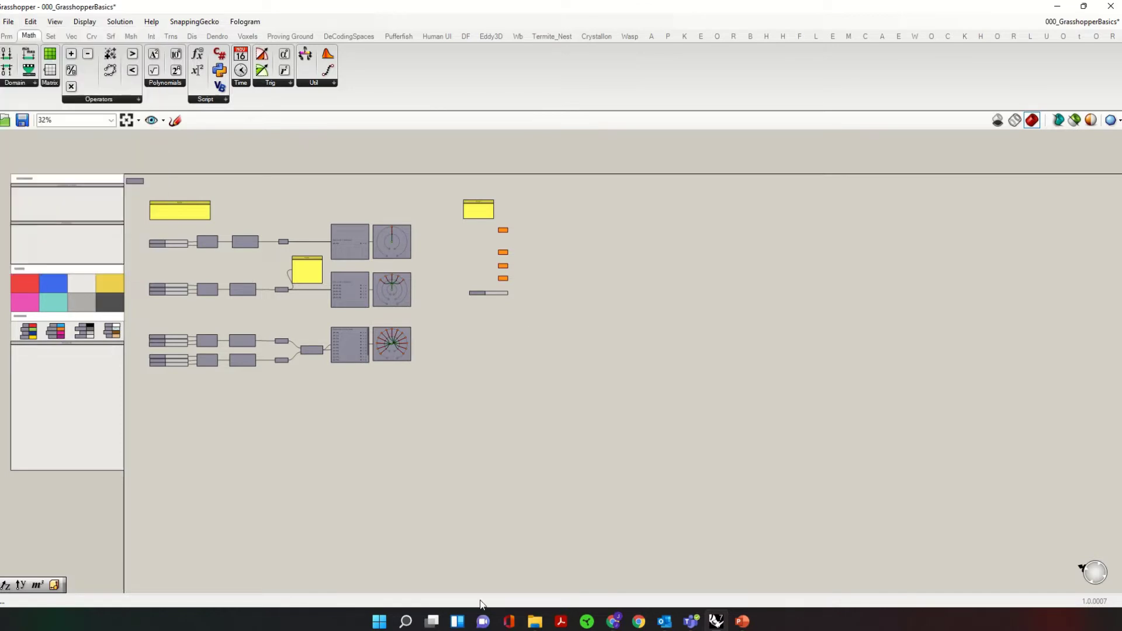
{"action": "left_click", "coordinate": [535, 621]}
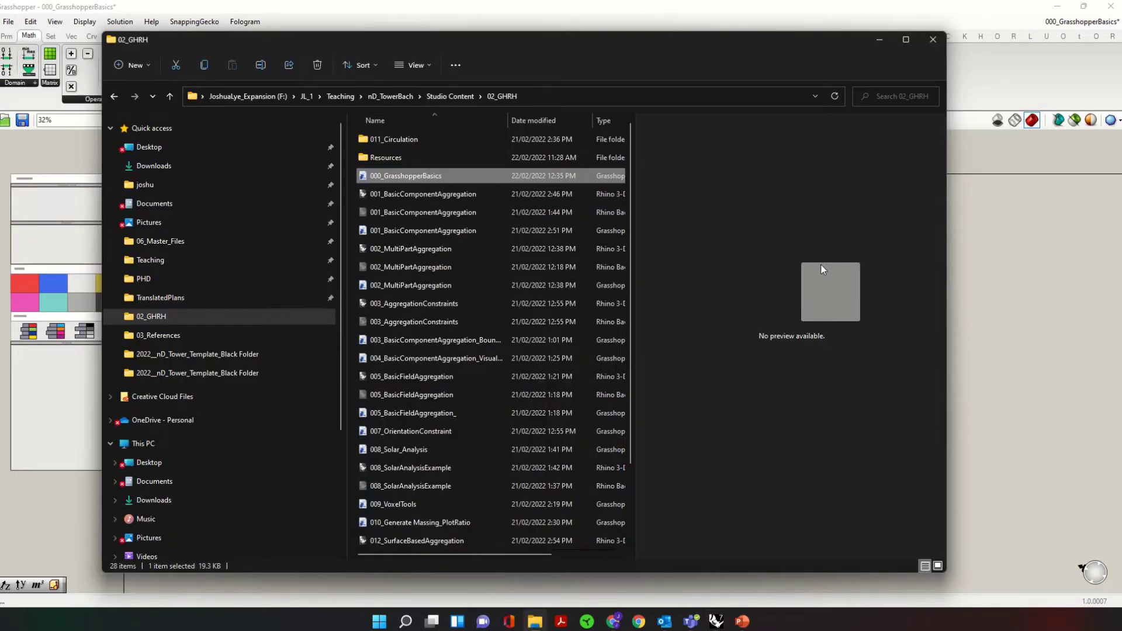
{"action": "left_click", "coordinate": [880, 39]}
{"action": "scroll", "coordinate": [567, 346], "scroll_direction": "up", "scroll_amount": 2}
Step: Close the duplicate open copy of 000_GrasshopperBasics without saving its changes
{"action": "left_click", "coordinate": [1074, 24]}
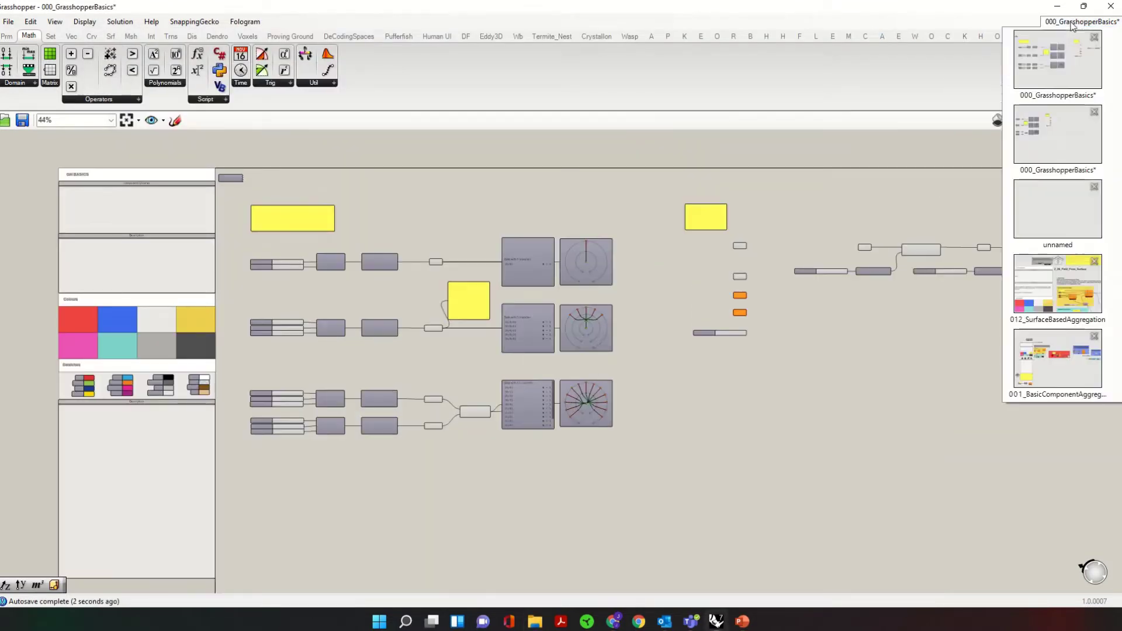
{"action": "left_click", "coordinate": [1095, 36]}
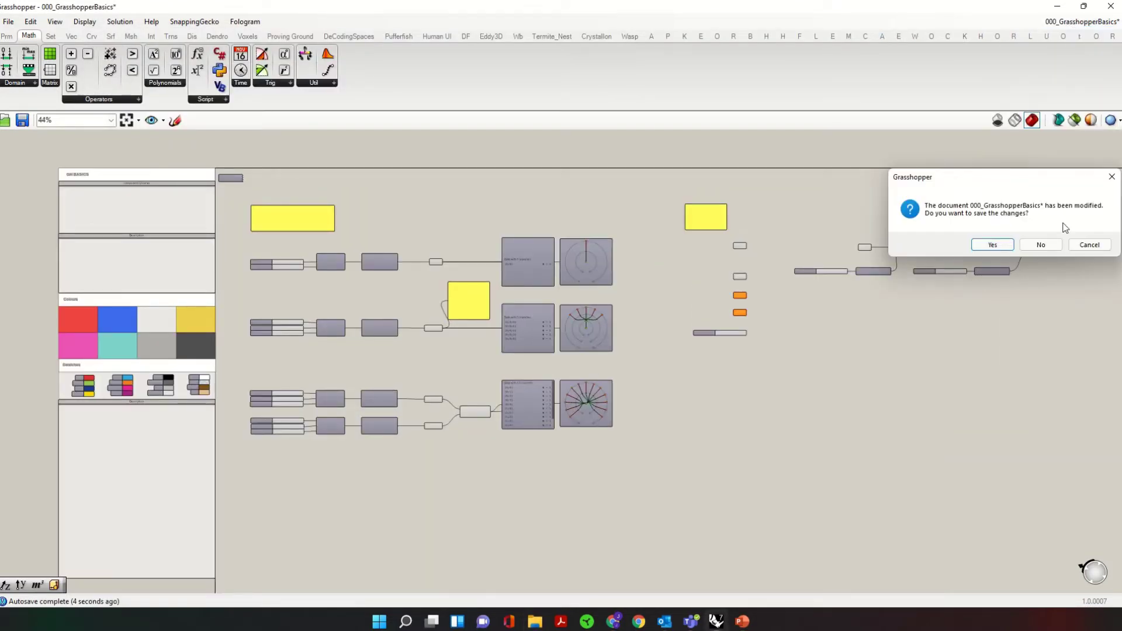
{"action": "left_click", "coordinate": [1038, 244]}
Step: Save the remaining 000_GrasshopperBasics document under its existing name
{"action": "scroll", "coordinate": [475, 291], "scroll_direction": "up", "scroll_amount": 3}
{"action": "right_click_drag", "start_coordinate": [475, 379], "coordinate": [521, 408]}
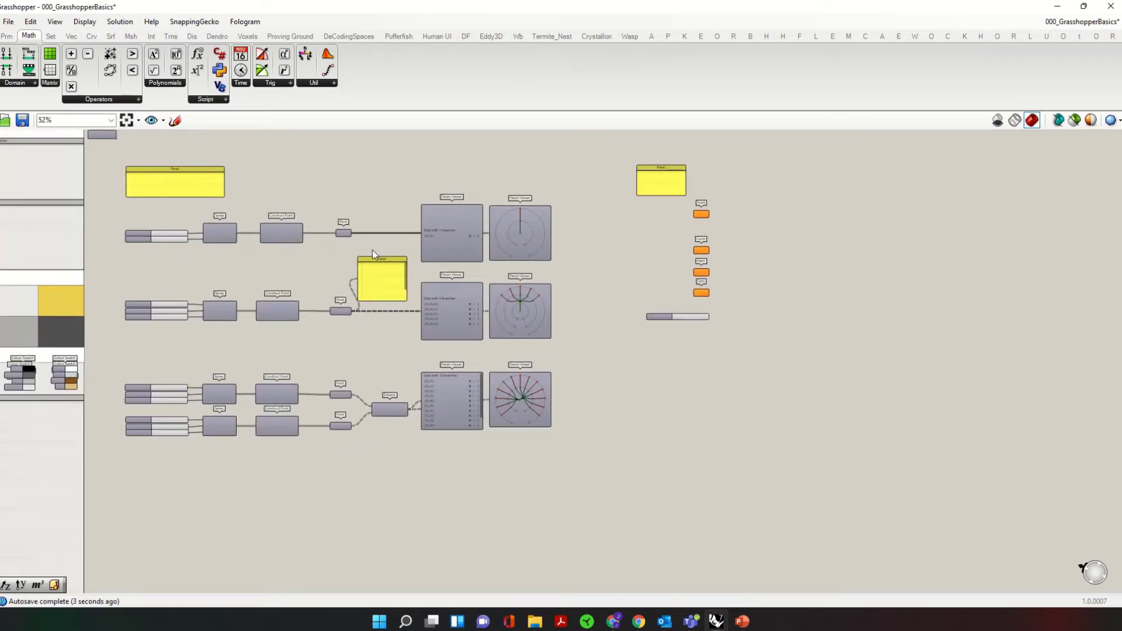
{"action": "left_click", "coordinate": [8, 21]}
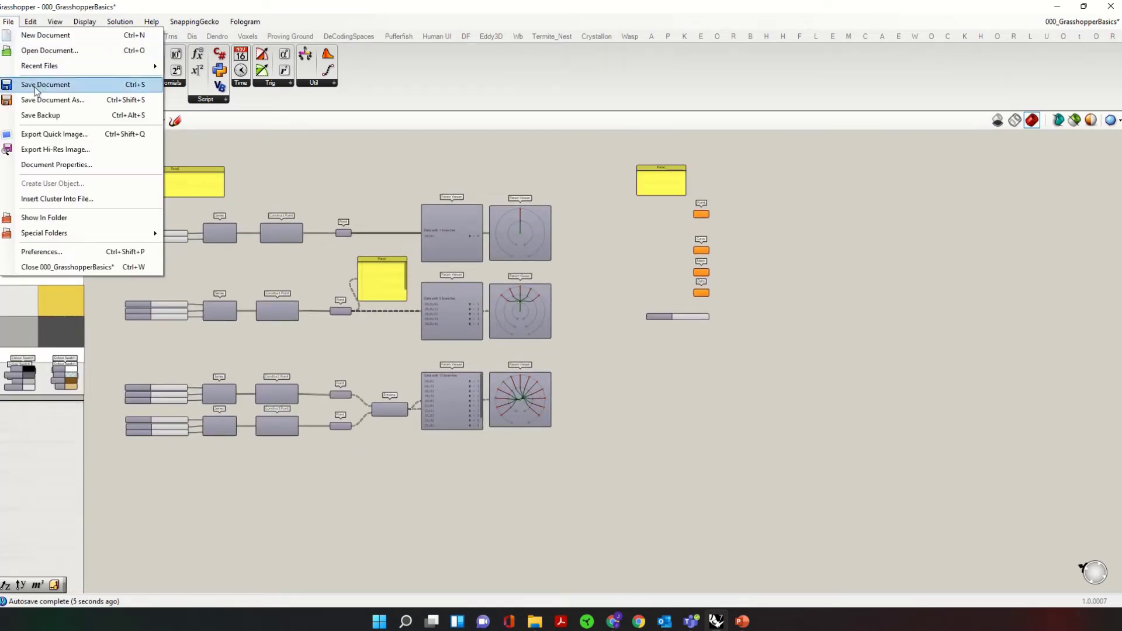
{"action": "left_click", "coordinate": [35, 83]}
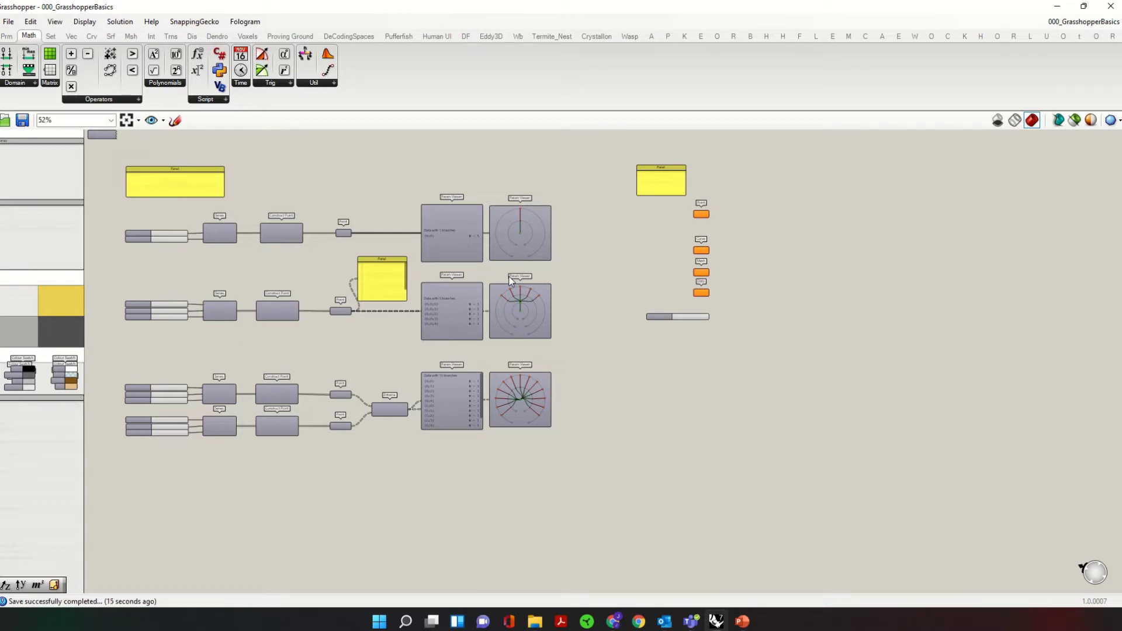
Step: Place a Stretch component on the empty canvas beside the geometry containers
{"action": "left_click", "coordinate": [171, 35]}
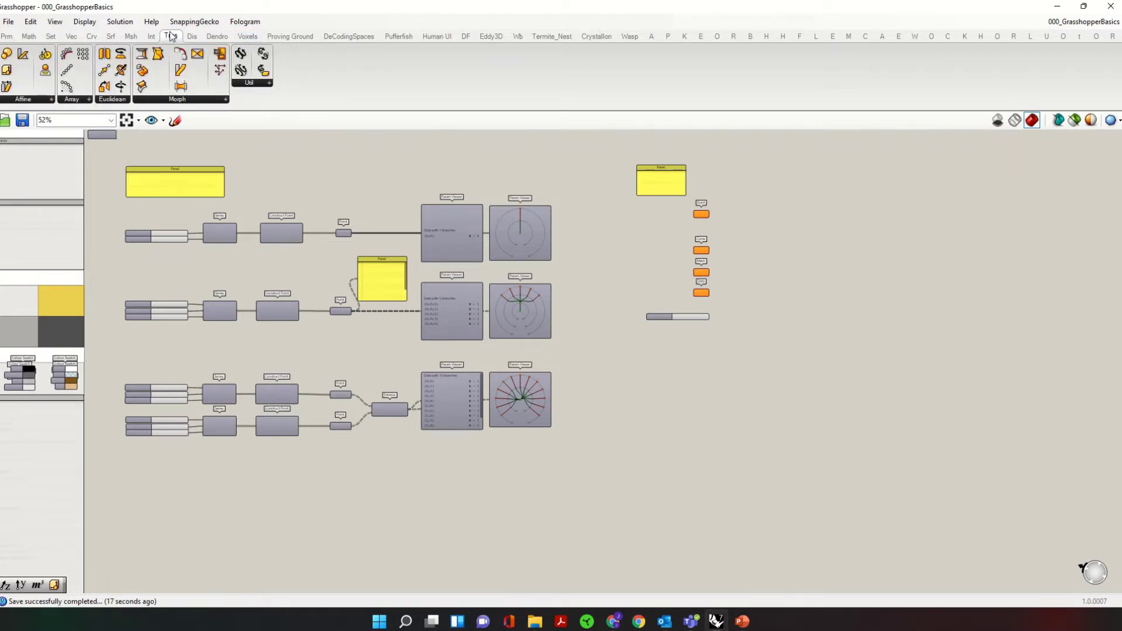
{"action": "left_click_drag", "start_coordinate": [181, 86], "coordinate": [812, 246]}
{"action": "scroll", "coordinate": [791, 241], "scroll_direction": "up", "scroll_amount": 5}
{"action": "scroll", "coordinate": [576, 306], "scroll_direction": "down", "scroll_amount": 1}
{"action": "left_click_drag", "start_coordinate": [583, 284], "coordinate": [659, 243]}
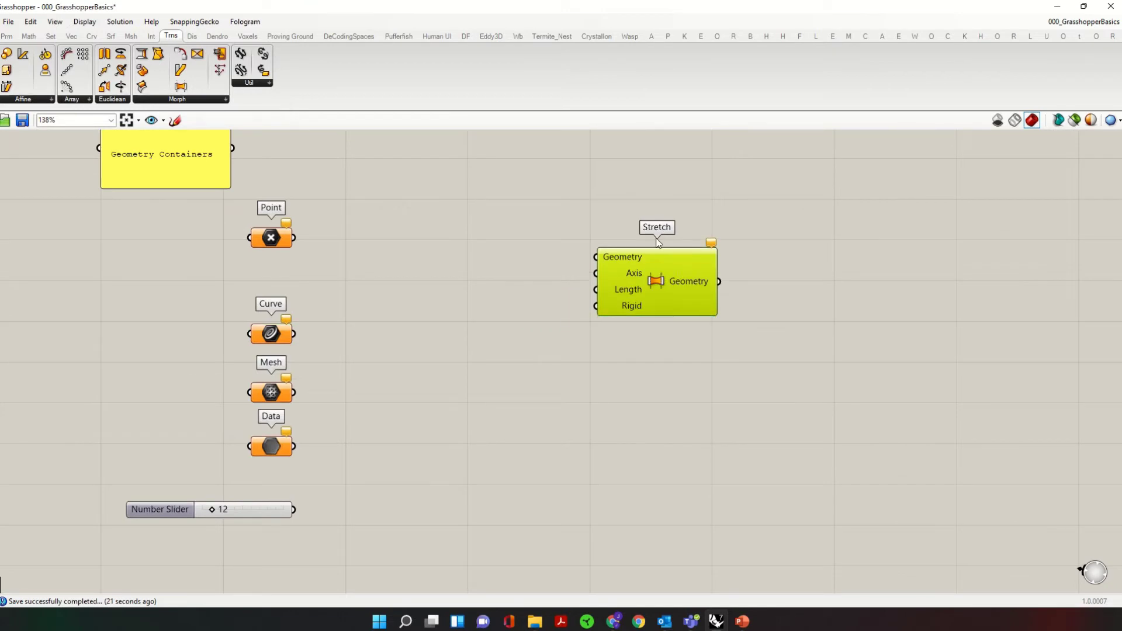
Step: Place a Populate 3D component and connect its Population output to the Geometry input of Stretch
{"action": "left_click", "coordinate": [113, 99]}
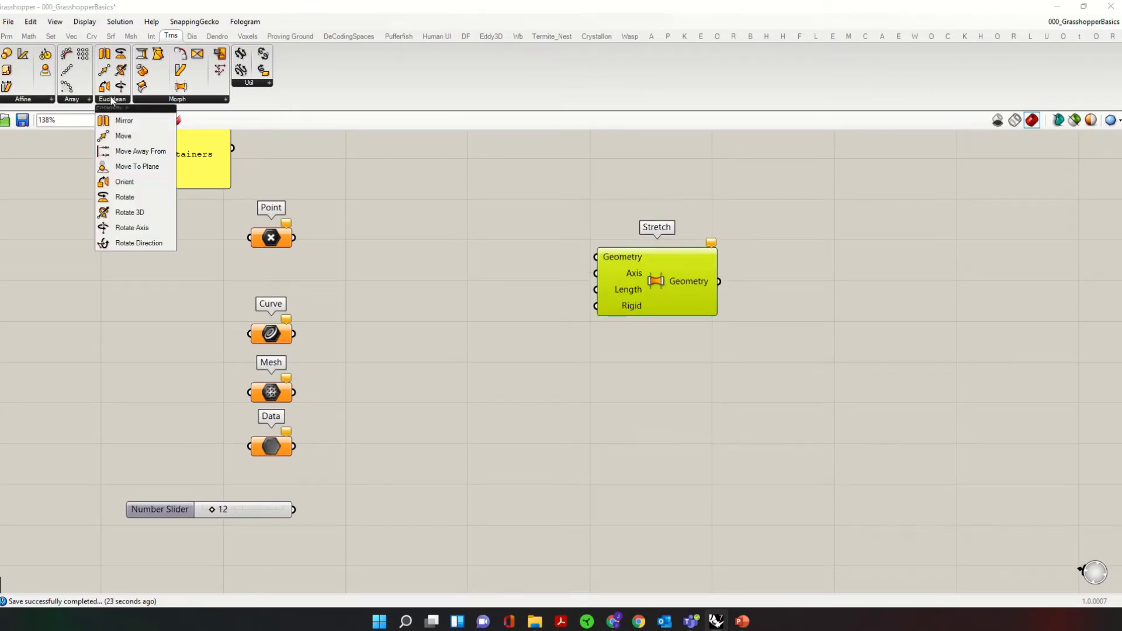
{"action": "left_click", "coordinate": [82, 37]}
{"action": "left_click_drag", "start_coordinate": [72, 69], "coordinate": [819, 326]}
{"action": "left_click_drag", "start_coordinate": [630, 403], "coordinate": [632, 405]}
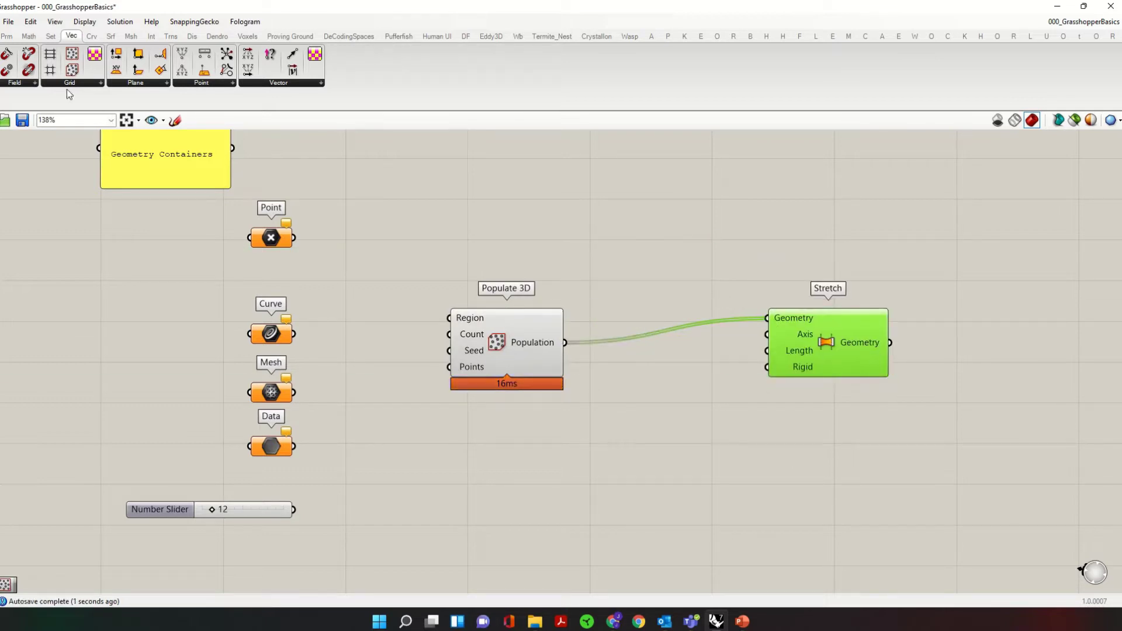
Step: Place a Construct Plane component and connect the Geometry output of Stretch to its Origin input
{"action": "left_click", "coordinate": [122, 84]}
{"action": "left_click_drag", "start_coordinate": [146, 140], "coordinate": [964, 256]}
{"action": "left_click", "coordinate": [830, 202]}
{"action": "left_click_drag", "start_coordinate": [890, 343], "coordinate": [962, 258]}
Step: Delete the Populate 3D, Stretch and Construct Plane components together
{"action": "left_click_drag", "start_coordinate": [984, 407], "coordinate": [515, 250]}
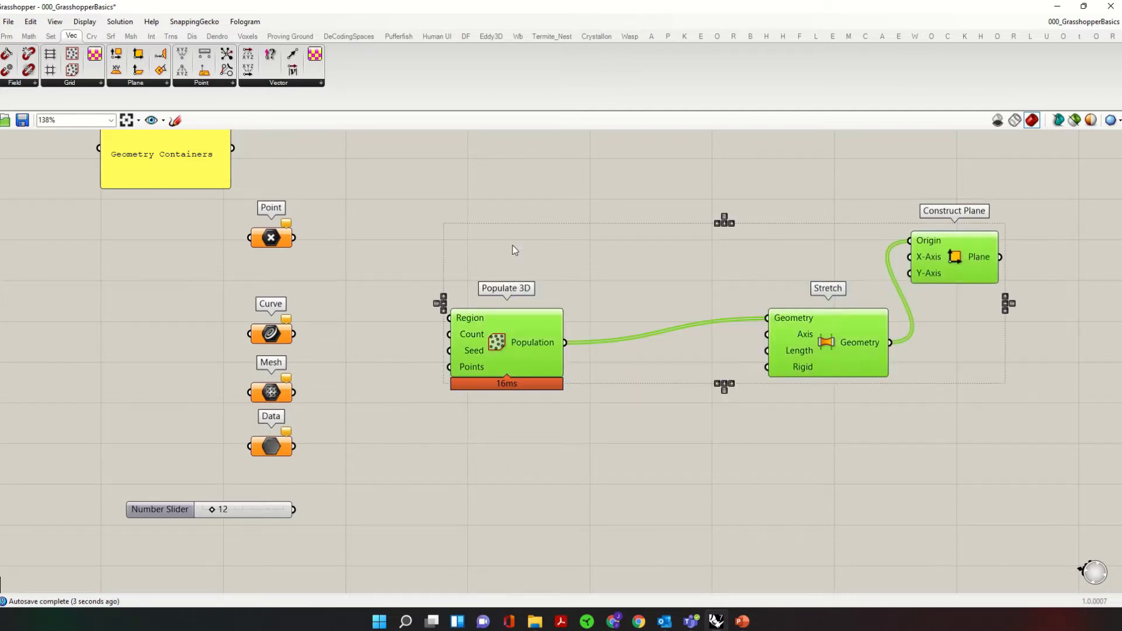
{"action": "key", "text": "Delete"}
{"action": "double_click", "coordinate": [571, 6]}
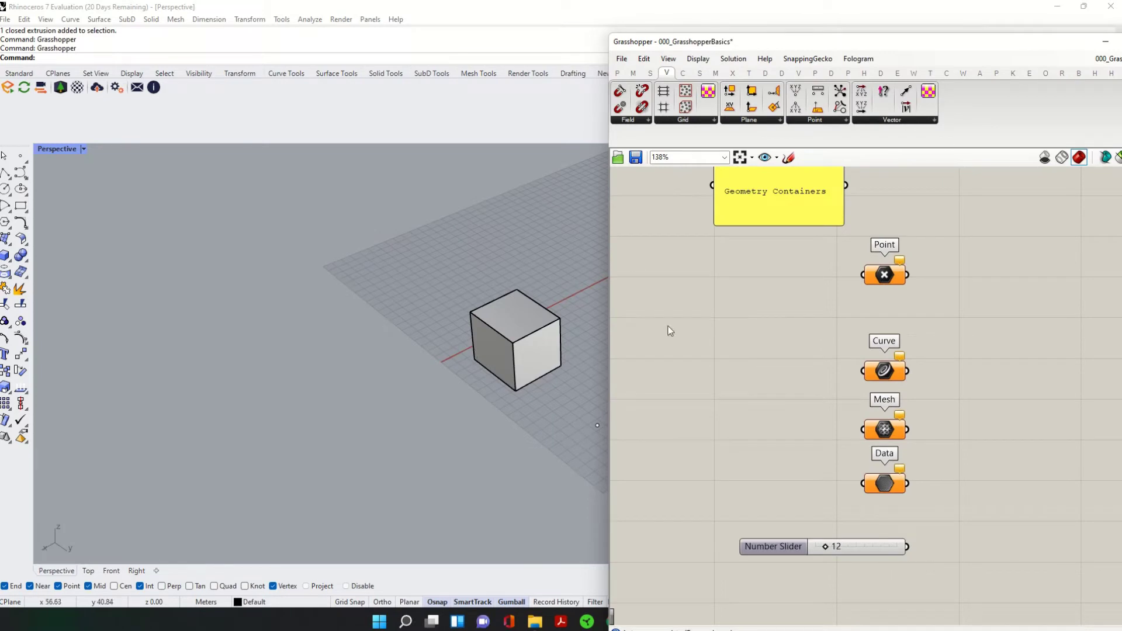
{"action": "left_click_drag", "start_coordinate": [1004, 48], "coordinate": [924, 15]}
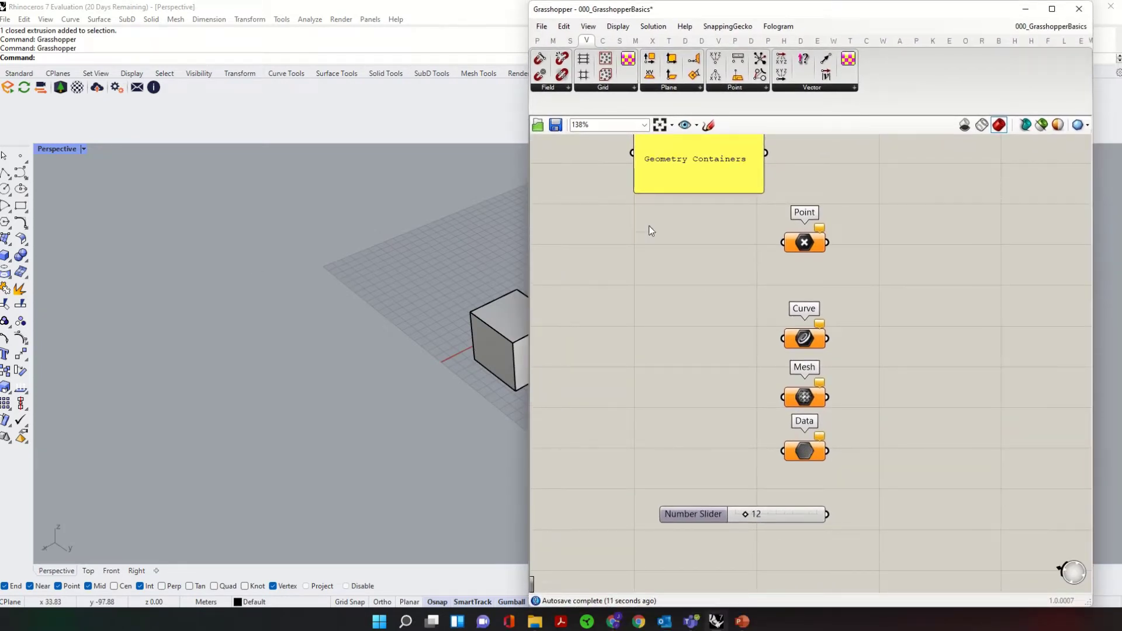
{"action": "left_click", "coordinate": [1052, 9]}
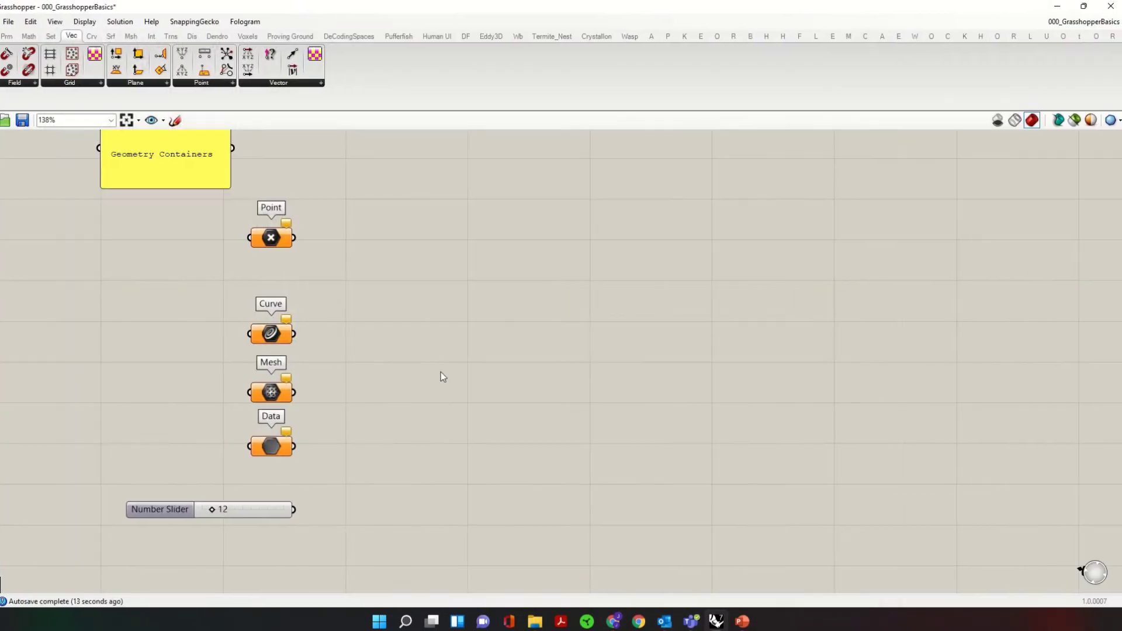
Step: Add a Geometry container and align it between the Point and Curve containers
{"action": "scroll", "coordinate": [445, 377], "scroll_direction": "down", "scroll_amount": 5}
{"action": "scroll", "coordinate": [434, 331], "scroll_direction": "up", "scroll_amount": 3}
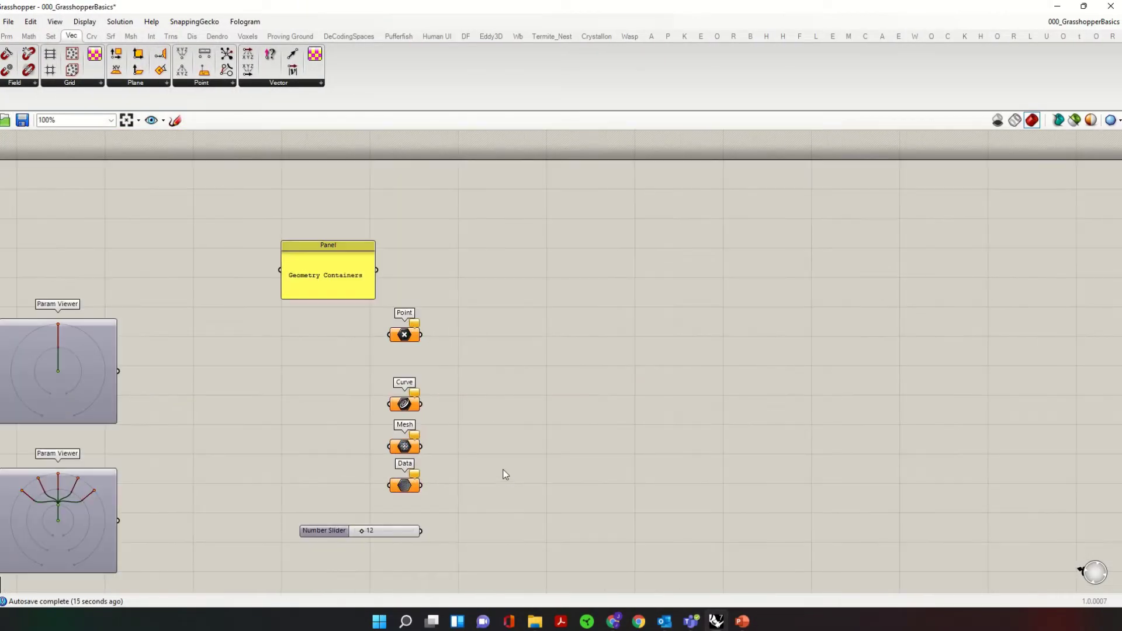
{"action": "right_click_drag", "start_coordinate": [501, 471], "coordinate": [487, 441]}
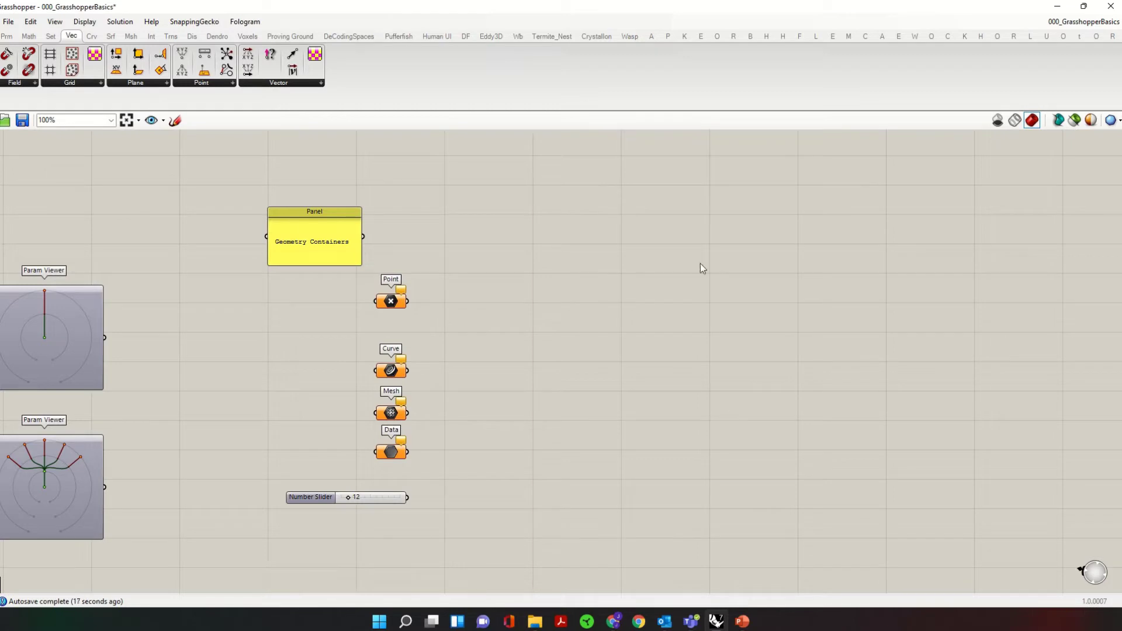
{"action": "double_click", "coordinate": [415, 331]}
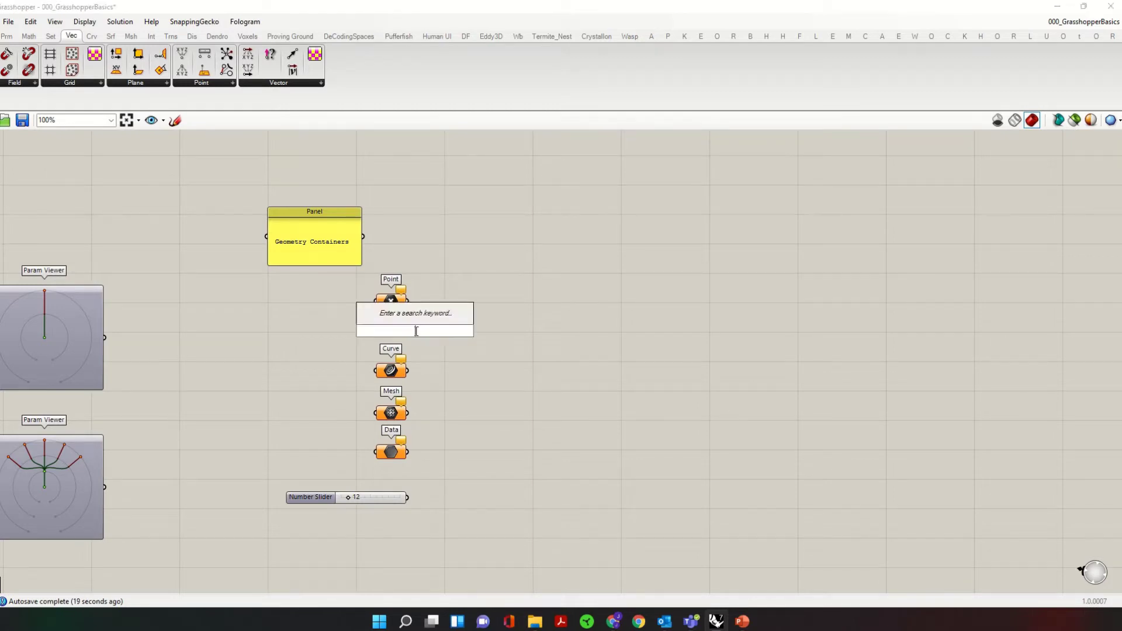
{"action": "type", "text": "geometry"}
{"action": "key", "text": "Return"}
{"action": "left_click_drag", "start_coordinate": [416, 334], "coordinate": [393, 334]}
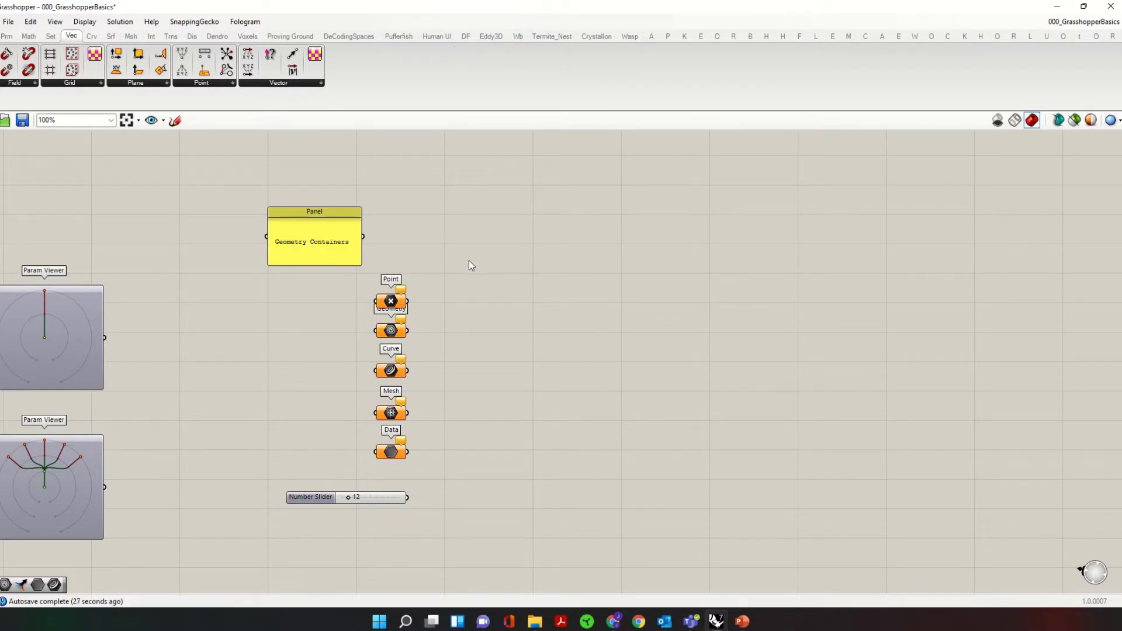
Step: Arrange the Rhino window and the Grasshopper window side by side, with Rhino on the left half of the screen
{"action": "key", "text": "super+Down"}
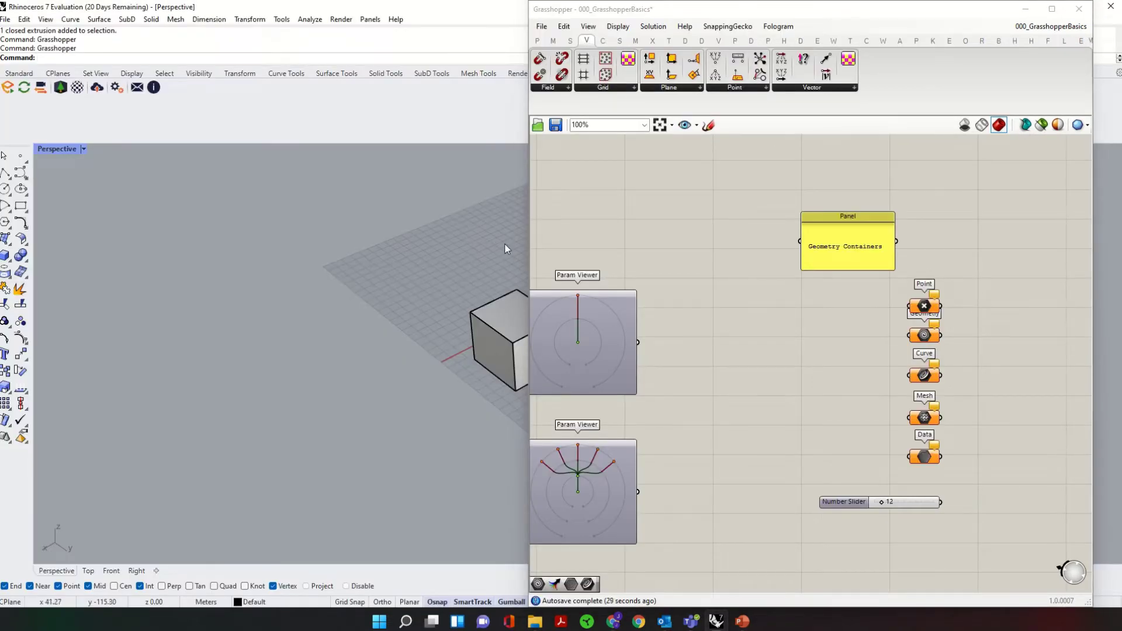
{"action": "key", "text": "super+Left"}
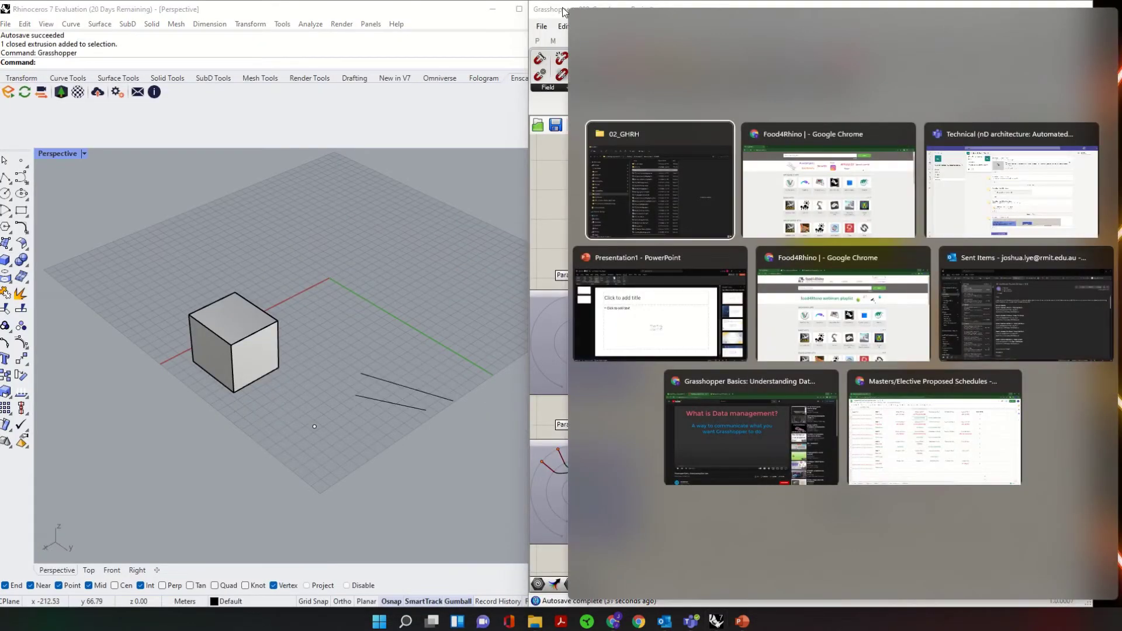
{"action": "left_click", "coordinate": [564, 11]}
{"action": "left_click_drag", "start_coordinate": [752, 17], "coordinate": [782, 16]}
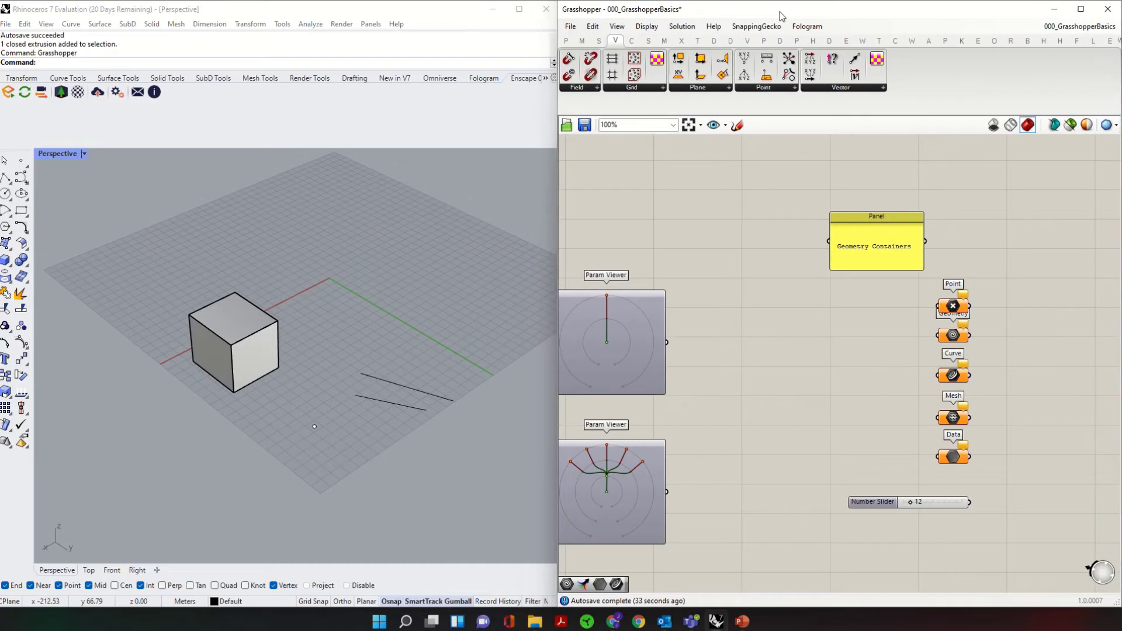
Step: Examine the box, point and curves in Rhino's Perspective viewport alongside the geometry containers on the Grasshopper canvas
{"action": "right_click_drag", "start_coordinate": [56, 357], "coordinate": [218, 328]}
{"action": "scroll", "coordinate": [198, 387], "scroll_direction": "up", "scroll_amount": 5}
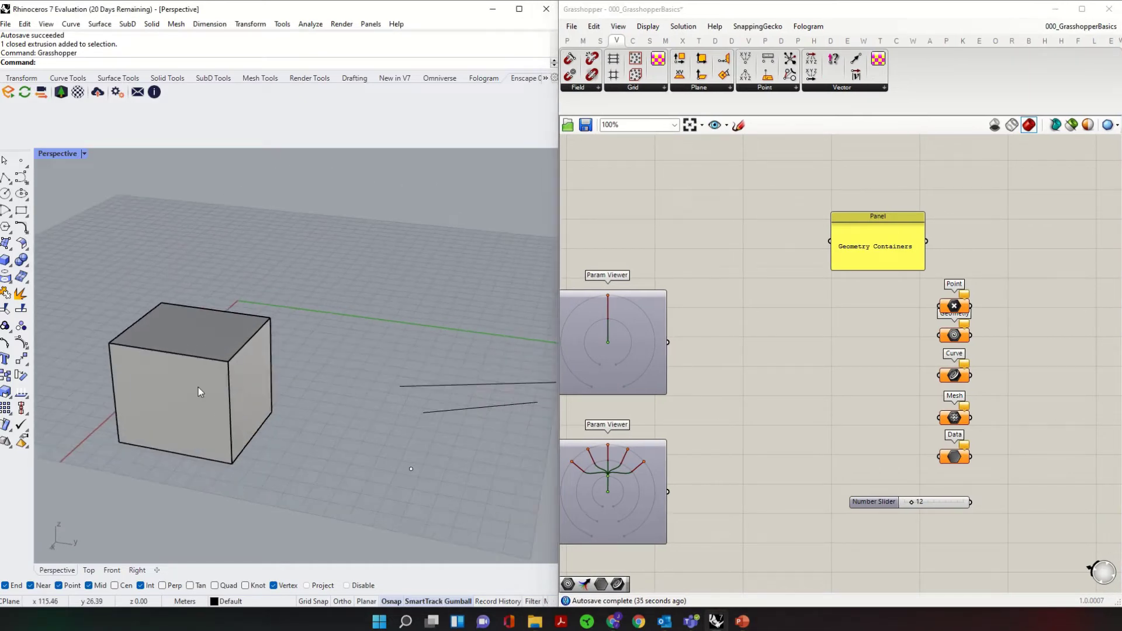
{"action": "left_click", "coordinate": [199, 387]}
{"action": "scroll", "coordinate": [205, 380], "scroll_direction": "down", "scroll_amount": 3}
{"action": "left_click", "coordinate": [360, 438]}
{"action": "left_click", "coordinate": [407, 399]}
{"action": "right_click_drag", "start_coordinate": [398, 314], "coordinate": [389, 289]}
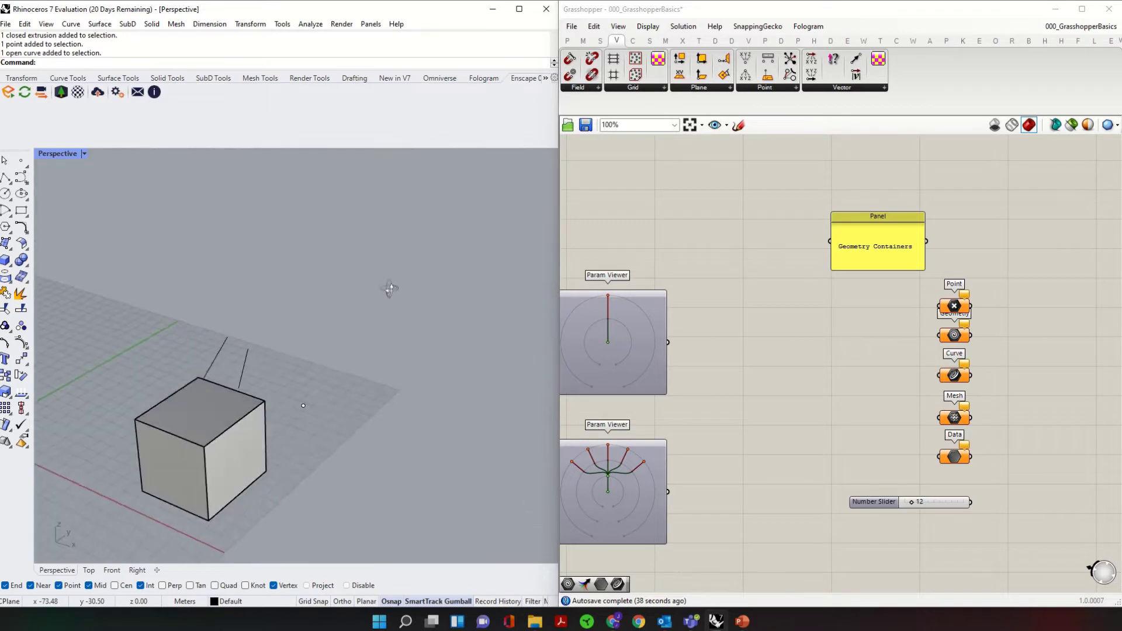
{"action": "scroll", "coordinate": [208, 411], "scroll_direction": "down", "scroll_amount": 3}
{"action": "right_click_drag", "start_coordinate": [209, 412], "coordinate": [256, 398]}
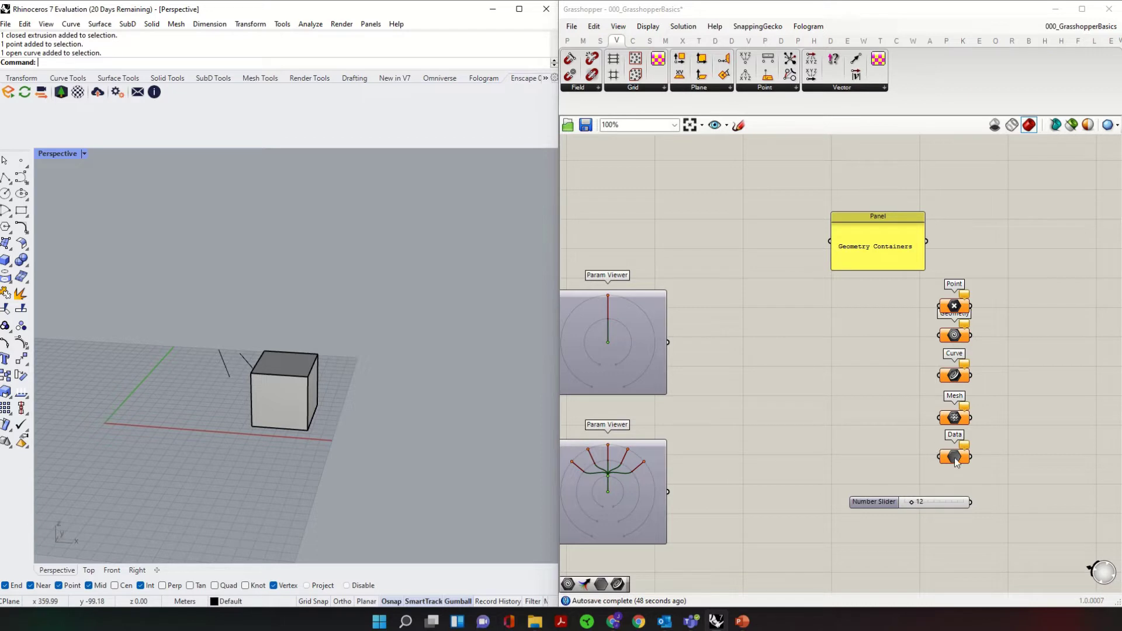
{"action": "right_click_drag", "start_coordinate": [1011, 311], "coordinate": [849, 321]}
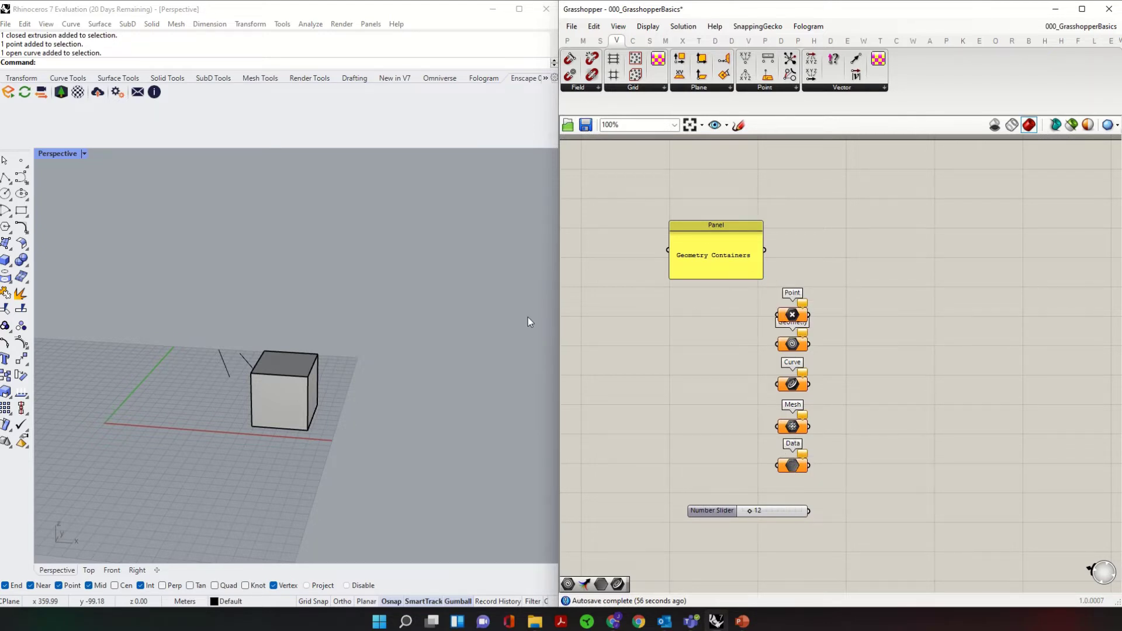
Step: Review the geometry container types available in the Params category
{"action": "right_click_drag", "start_coordinate": [528, 318], "coordinate": [321, 373]}
{"action": "left_click", "coordinate": [567, 40]}
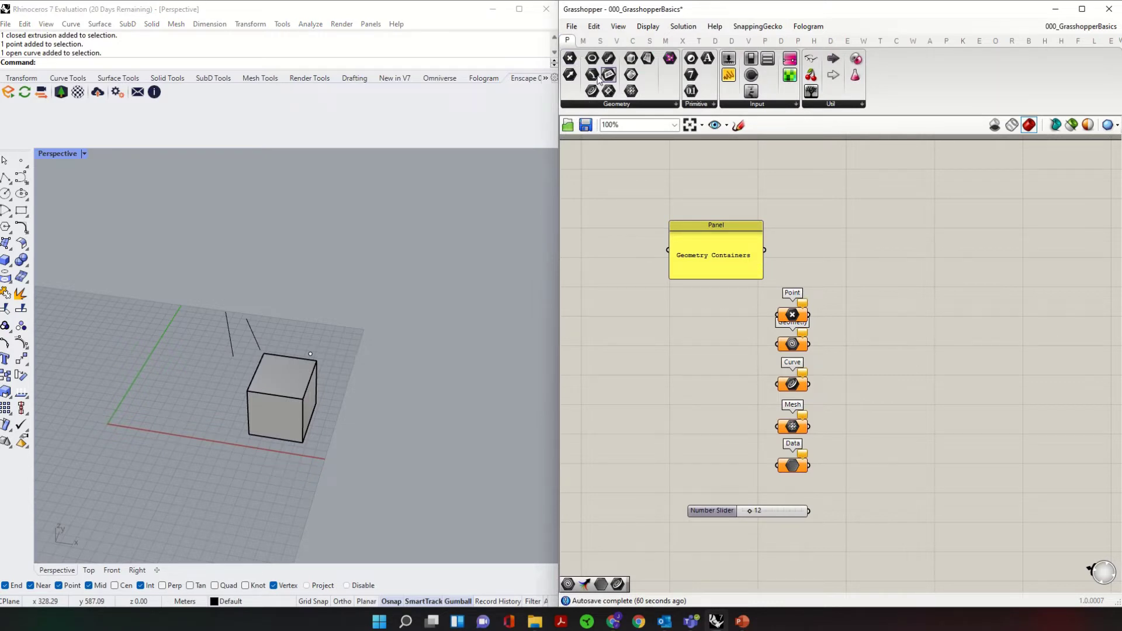
{"action": "mouse_move", "coordinate": [572, 51]}
{"action": "left_click", "coordinate": [606, 104]}
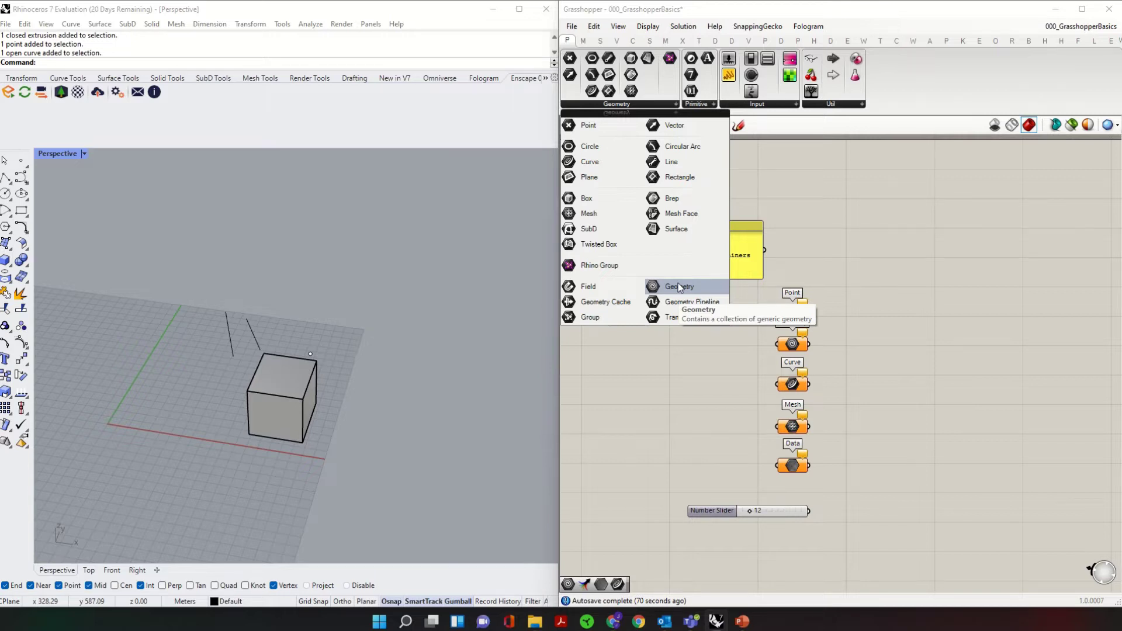
Step: Move the five containers beneath the Geometry Containers panel and raise the Point container clear of the Geometry container
{"action": "scroll", "coordinate": [770, 351], "scroll_direction": "up", "scroll_amount": 2}
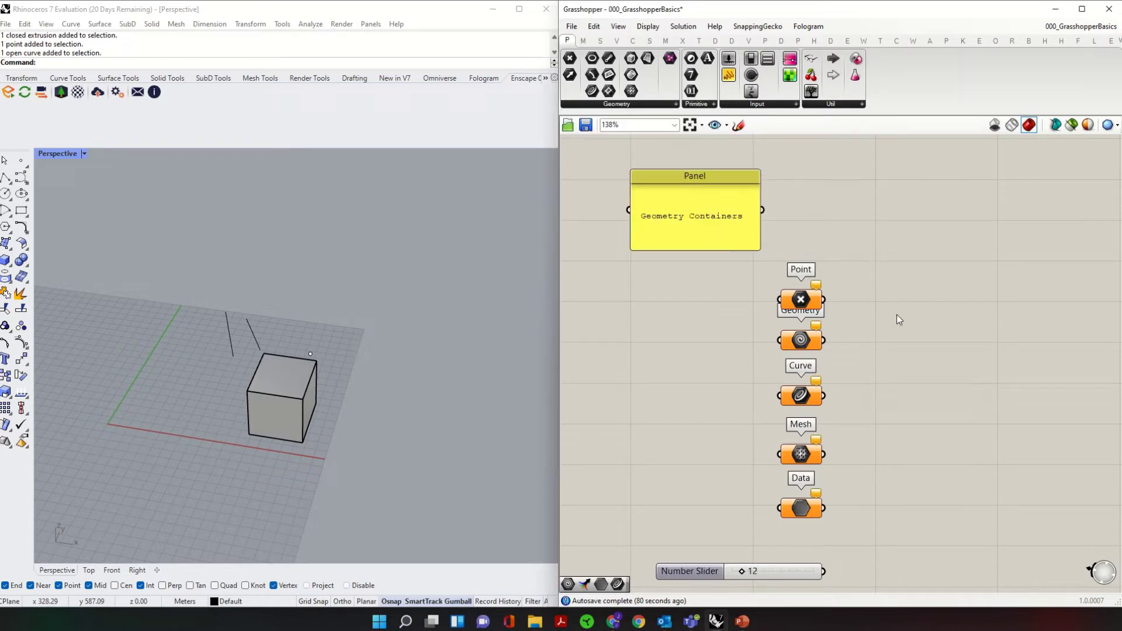
{"action": "left_click_drag", "start_coordinate": [889, 272], "coordinate": [694, 512]}
{"action": "left_click", "coordinate": [781, 368]}
{"action": "left_click_drag", "start_coordinate": [744, 284], "coordinate": [648, 551]}
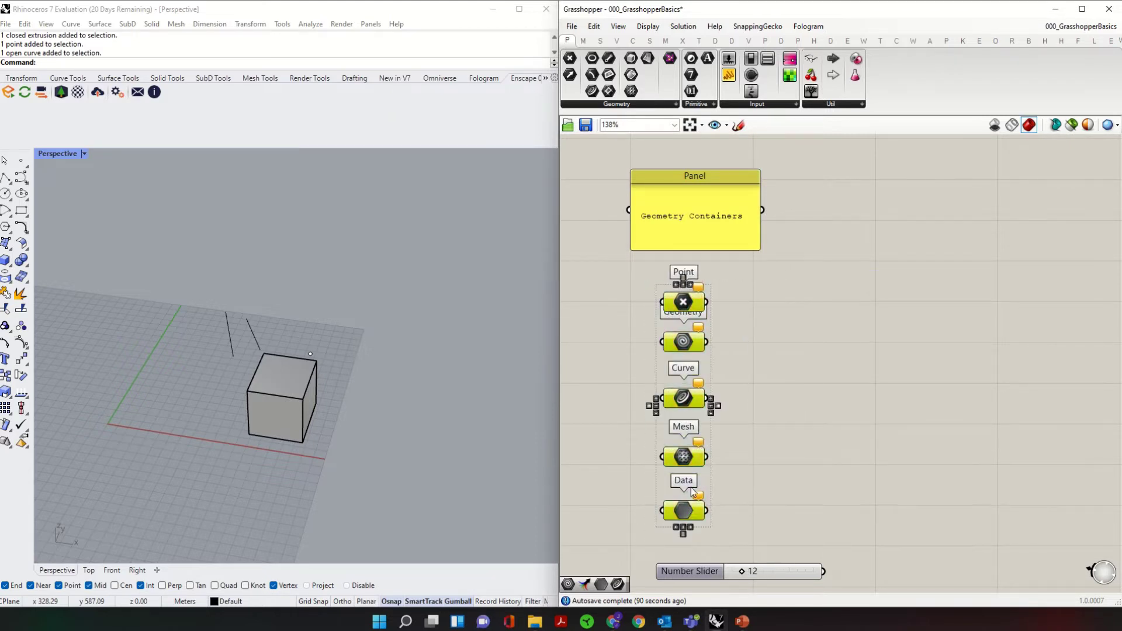
{"action": "left_click", "coordinate": [742, 503]}
{"action": "left_click_drag", "start_coordinate": [695, 305], "coordinate": [695, 291]}
Step: Add a second Point container beside the first and set it to reference the single point in the Rhino model
{"action": "right_click_drag", "start_coordinate": [386, 292], "coordinate": [338, 323]}
{"action": "scroll", "coordinate": [328, 312], "scroll_direction": "up", "scroll_amount": 4}
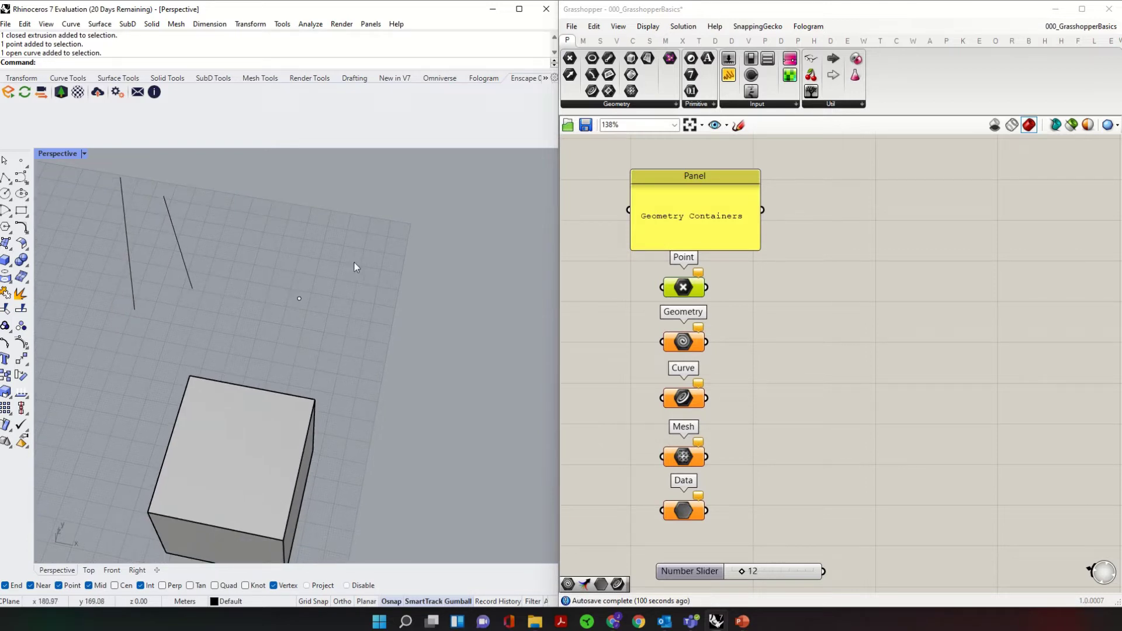
{"action": "left_click", "coordinate": [735, 301]}
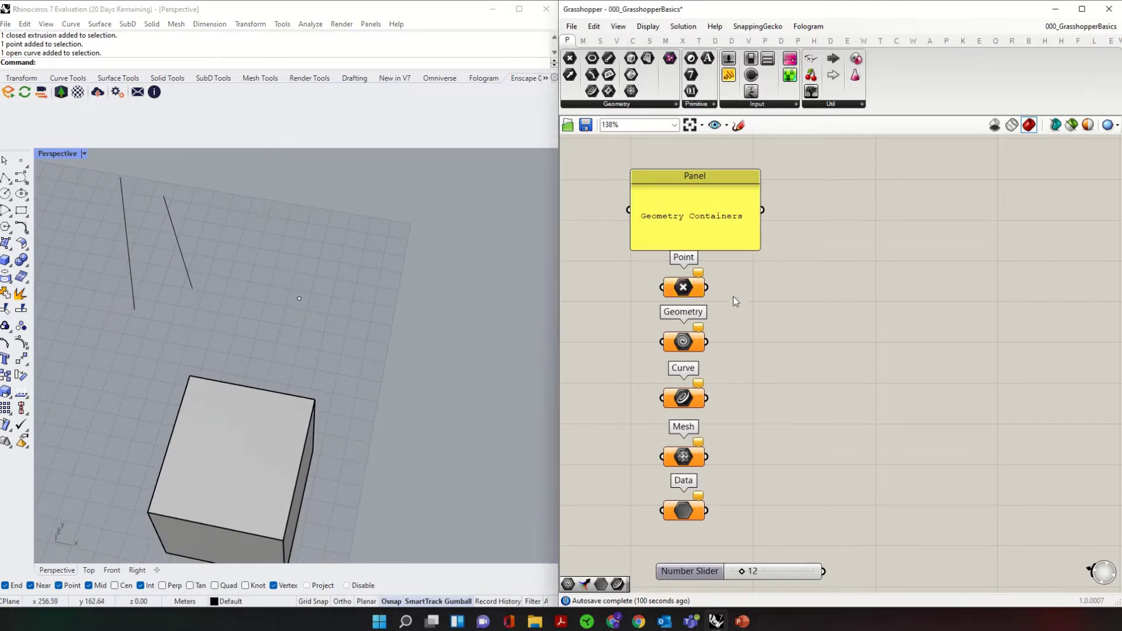
{"action": "left_click", "coordinate": [681, 290]}
{"action": "left_click_drag", "start_coordinate": [570, 58], "coordinate": [782, 289]}
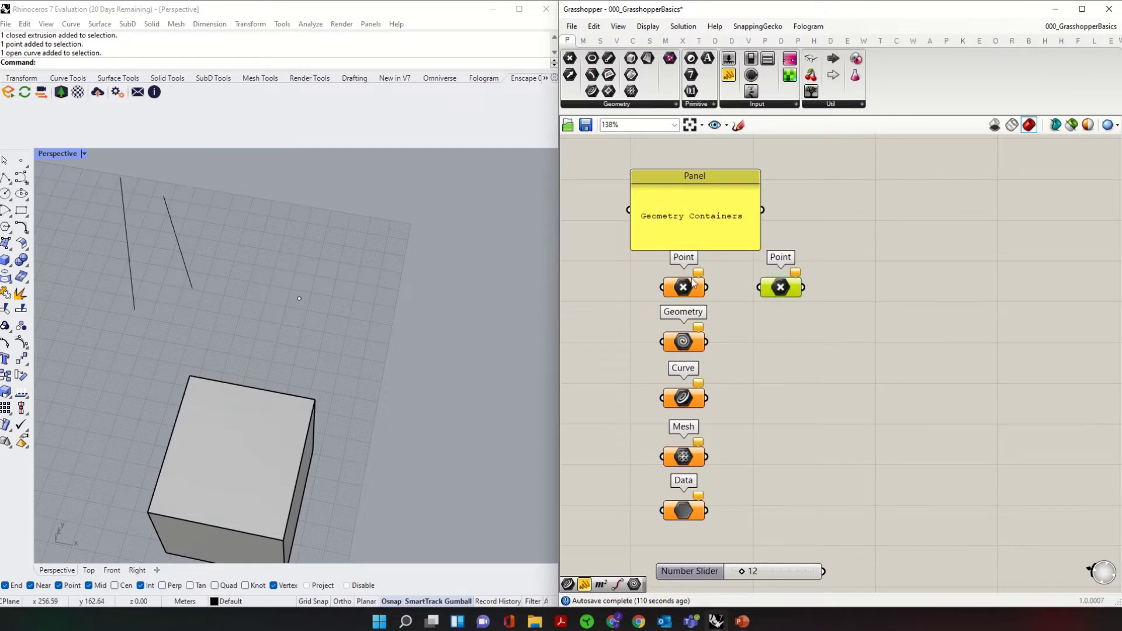
{"action": "right_click", "coordinate": [772, 290]}
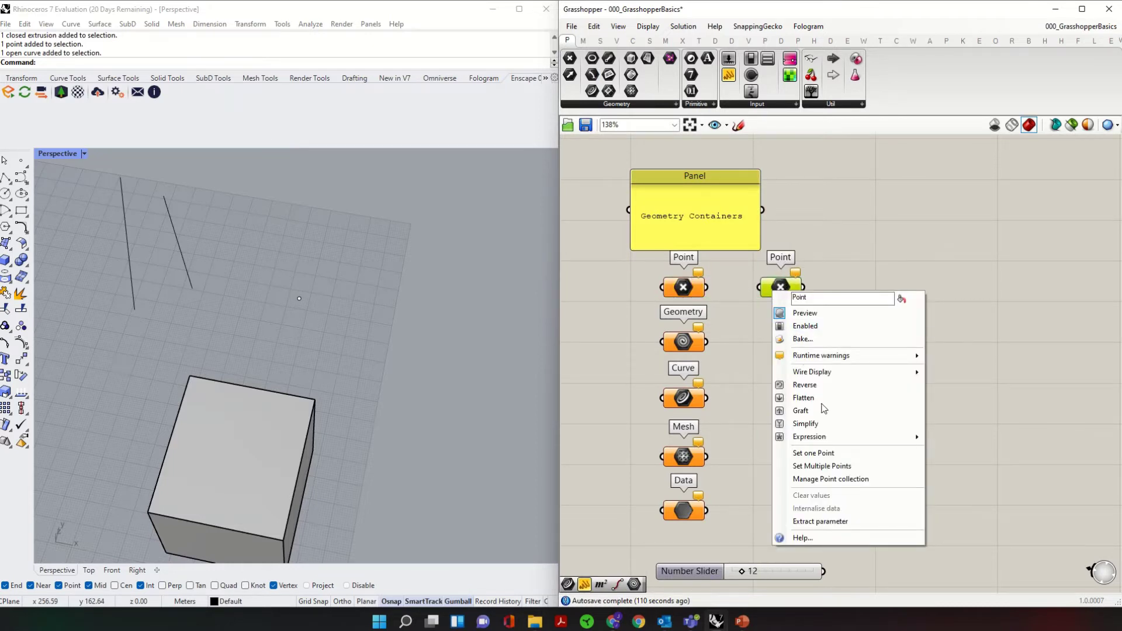
{"action": "left_click", "coordinate": [843, 453]}
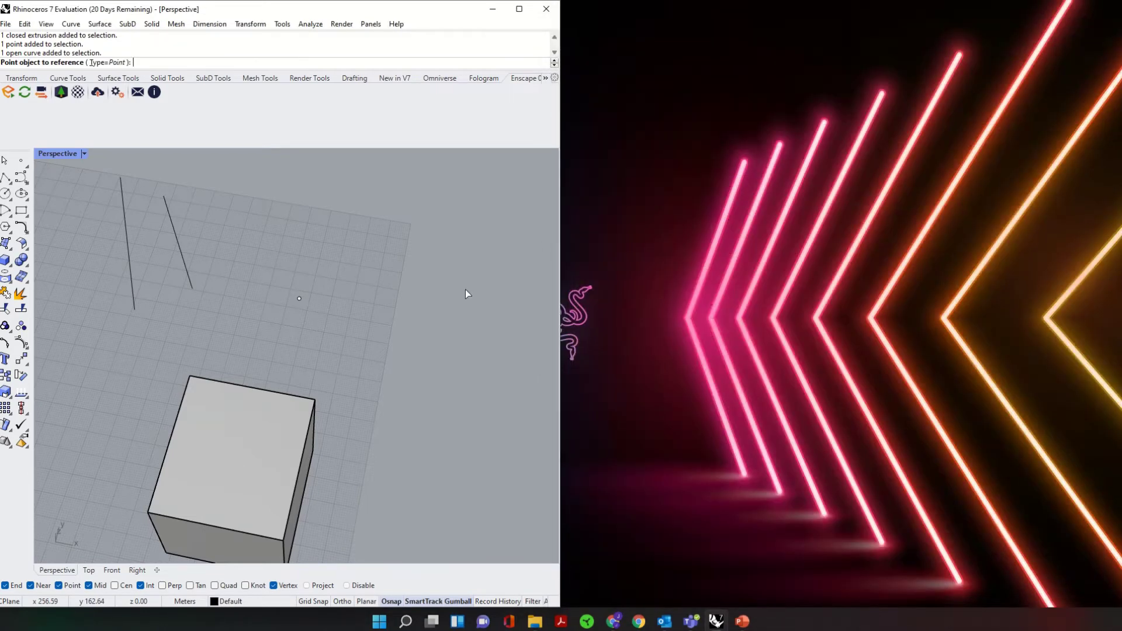
{"action": "left_click", "coordinate": [299, 300]}
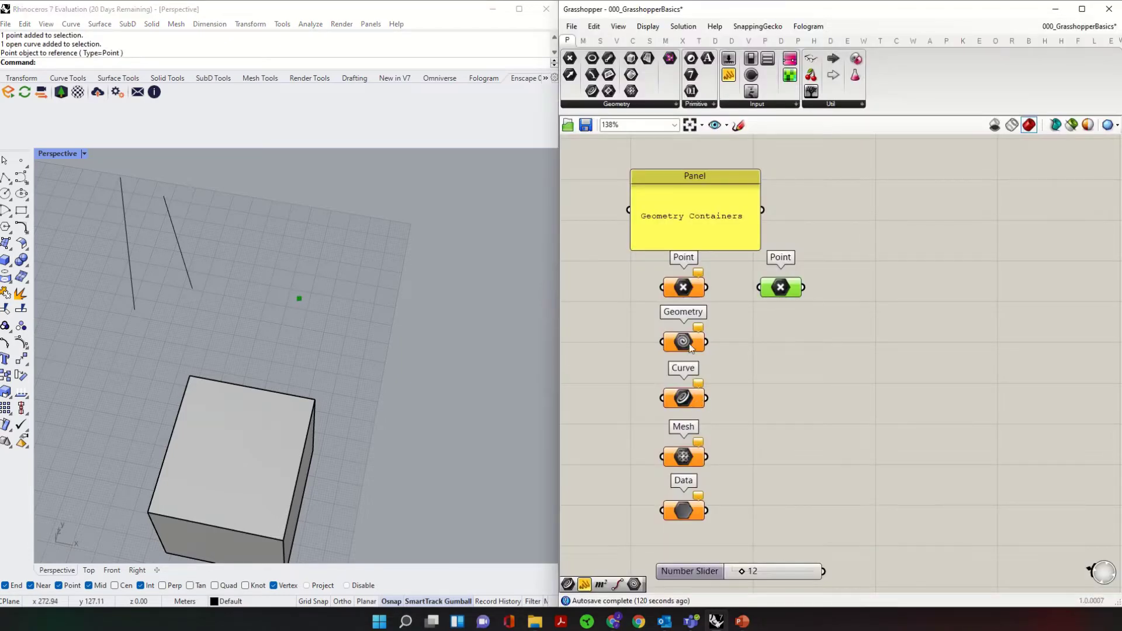
Step: Delete the empty Point container and move the referenced Point container into its place above the Geometry container
{"action": "left_click", "coordinate": [681, 289]}
{"action": "key", "text": "Delete"}
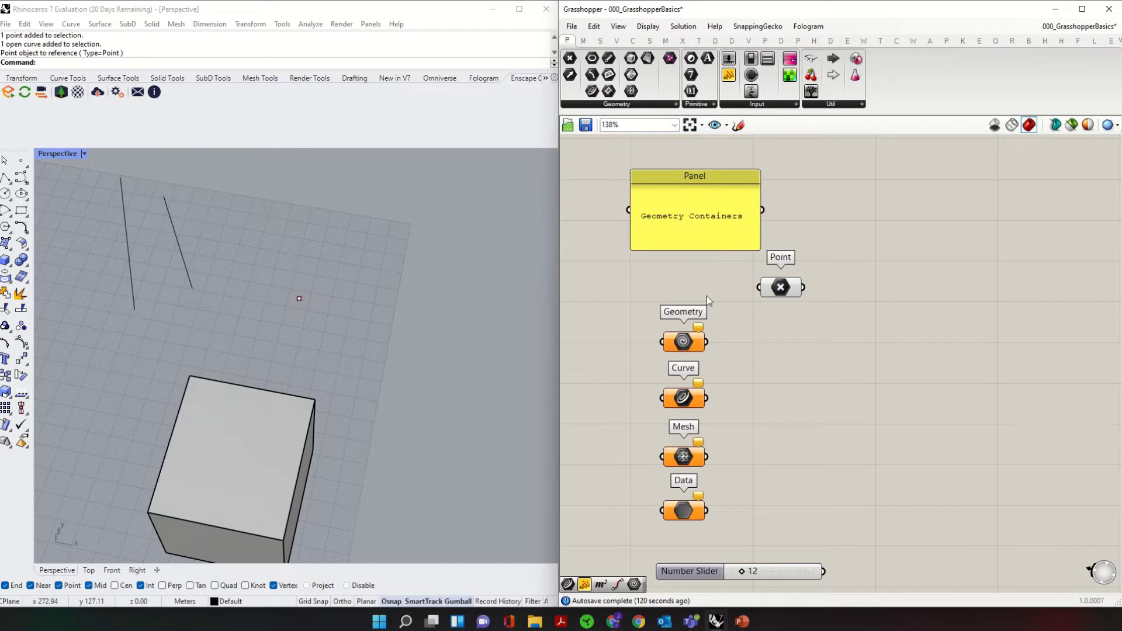
{"action": "left_click_drag", "start_coordinate": [787, 292], "coordinate": [688, 293]}
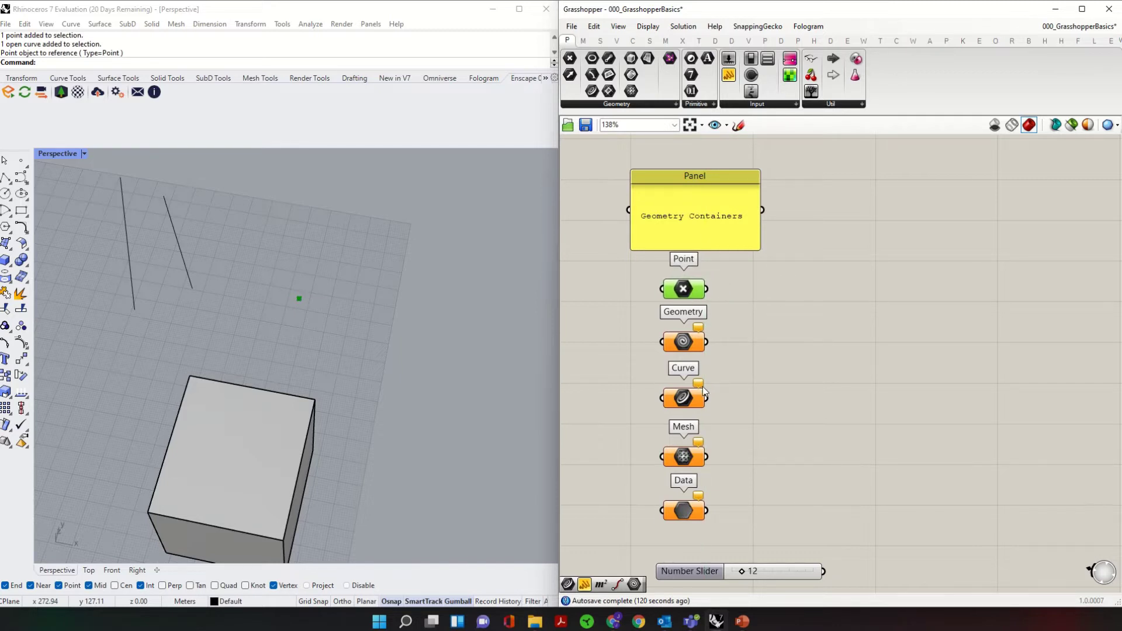
Step: Set the Curve container to reference both lines in the Rhino model as multiple curves
{"action": "right_click", "coordinate": [694, 399]}
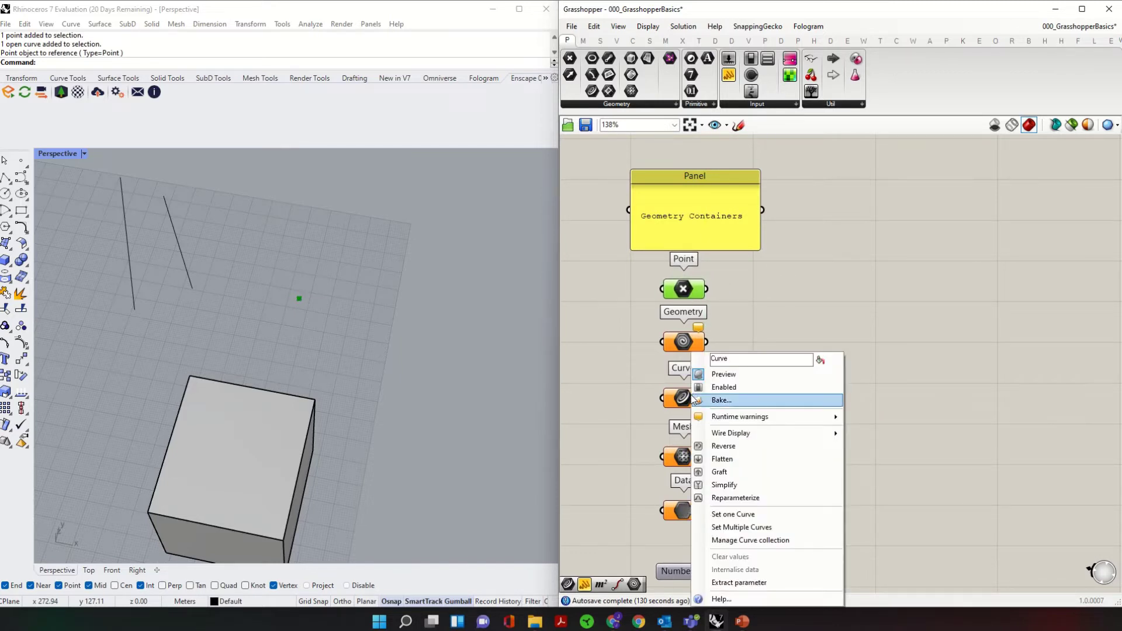
{"action": "left_click", "coordinate": [760, 528]}
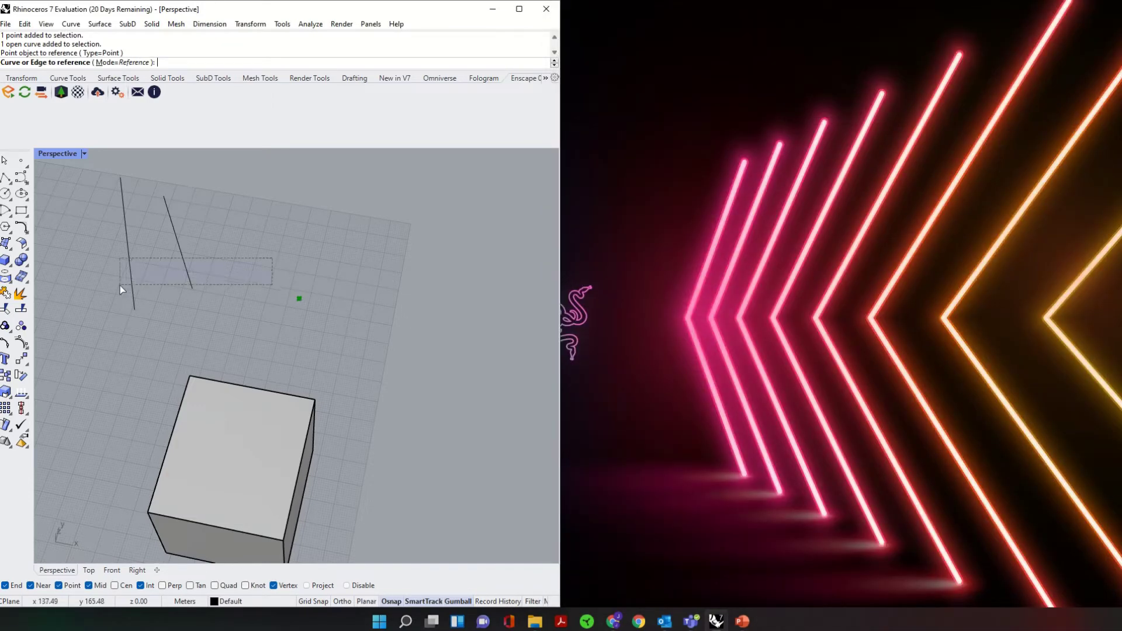
{"action": "left_click_drag", "start_coordinate": [121, 286], "coordinate": [122, 287]}
{"action": "key", "text": "Return"}
{"action": "left_click", "coordinate": [752, 397]}
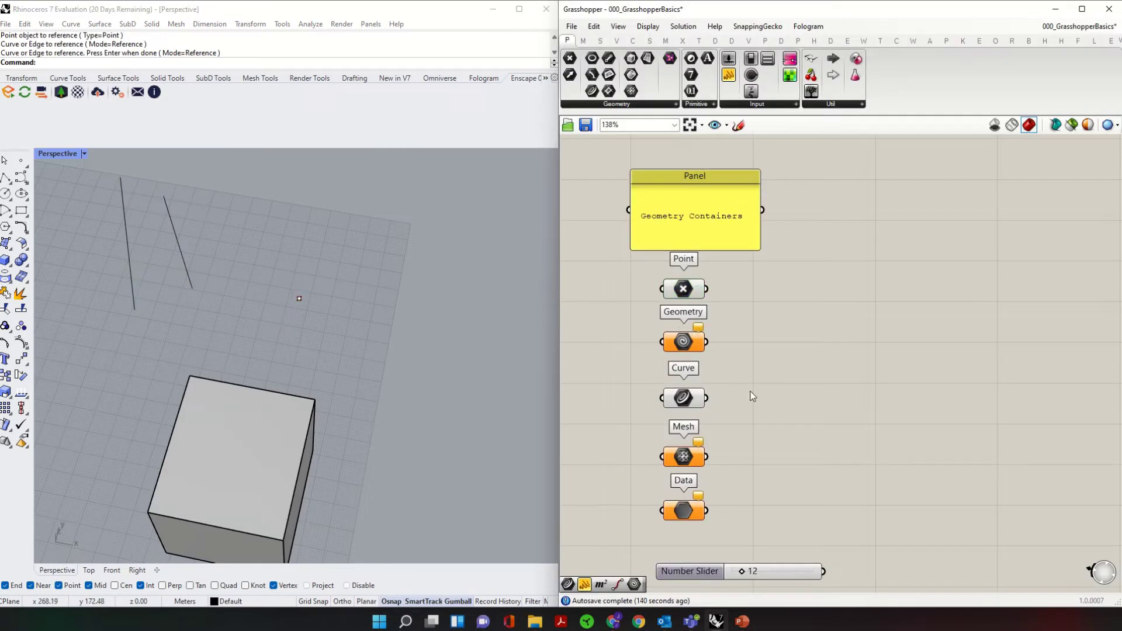
Step: Set the Geometry container to reference the box in the Rhino model
{"action": "right_click", "coordinate": [678, 343]}
{"action": "left_click", "coordinate": [731, 479]}
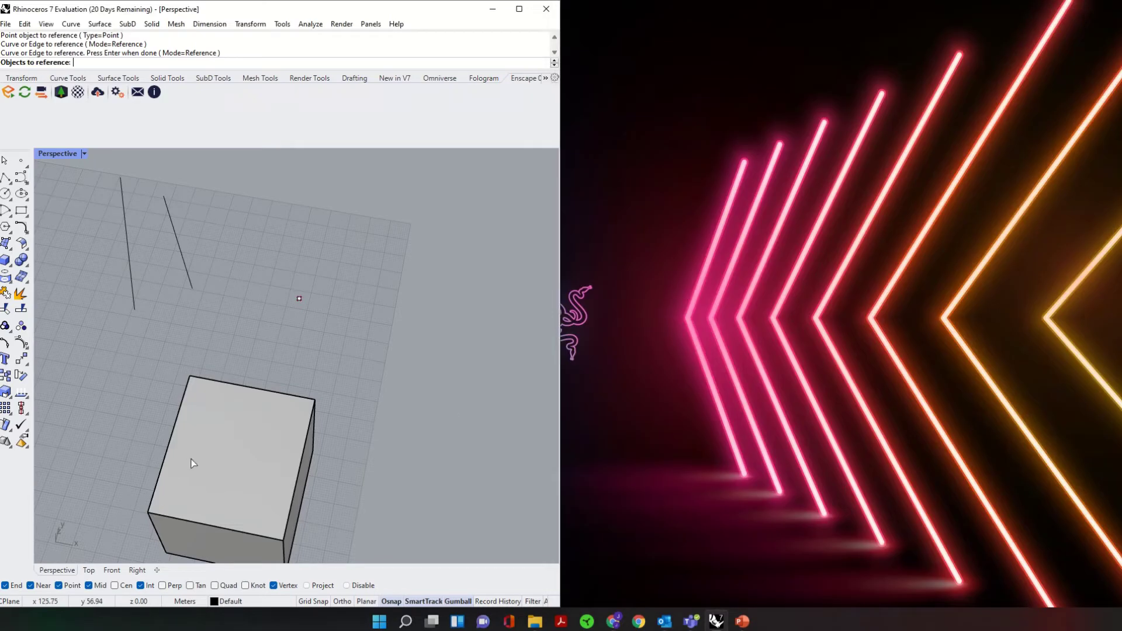
{"action": "left_click", "coordinate": [190, 462]}
{"action": "key", "text": "Return"}
Step: Reposition the Geometry container between the Point and Curve containers
{"action": "scroll", "coordinate": [771, 387], "scroll_direction": "down", "scroll_amount": 2}
{"action": "scroll", "coordinate": [710, 362], "scroll_direction": "up", "scroll_amount": 2}
{"action": "left_click_drag", "start_coordinate": [751, 285], "coordinate": [686, 438]}
{"action": "left_click_drag", "start_coordinate": [772, 440], "coordinate": [670, 302]}
{"action": "left_click", "coordinate": [770, 359]}
{"action": "left_click_drag", "start_coordinate": [713, 358], "coordinate": [712, 367]}
{"action": "left_click", "coordinate": [714, 304]}
{"action": "left_click", "coordinate": [710, 414]}
{"action": "left_click", "coordinate": [764, 385]}
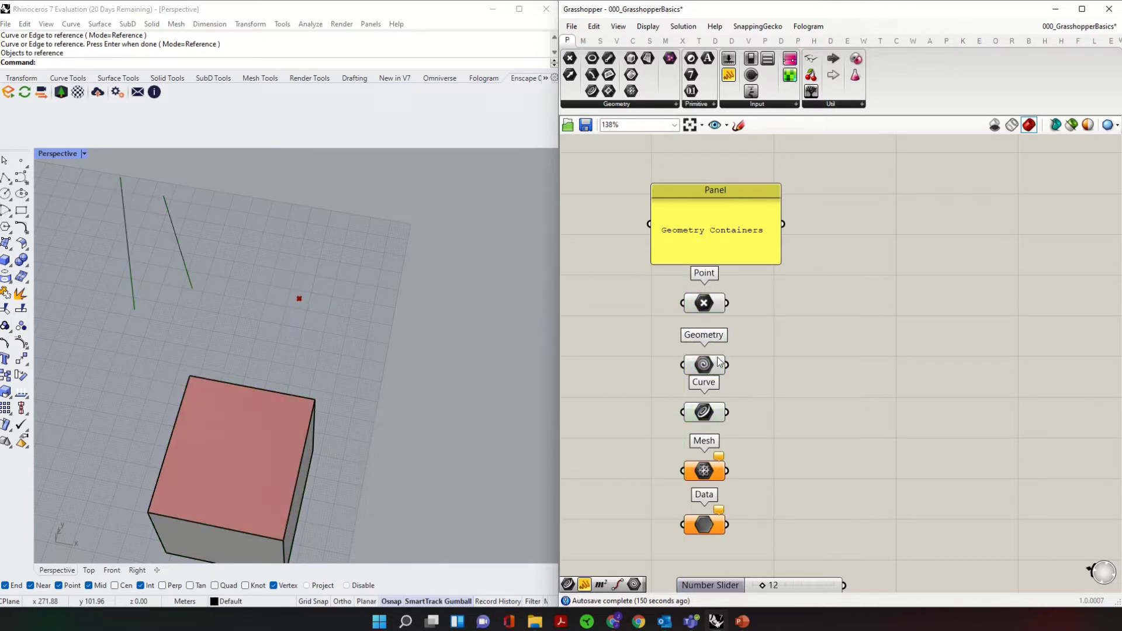
{"action": "left_click_drag", "start_coordinate": [696, 364], "coordinate": [718, 366]}
Step: Select the Point and Curve containers in turn and examine their referenced geometry in Rhino's Perspective viewport
{"action": "left_click", "coordinate": [704, 304]}
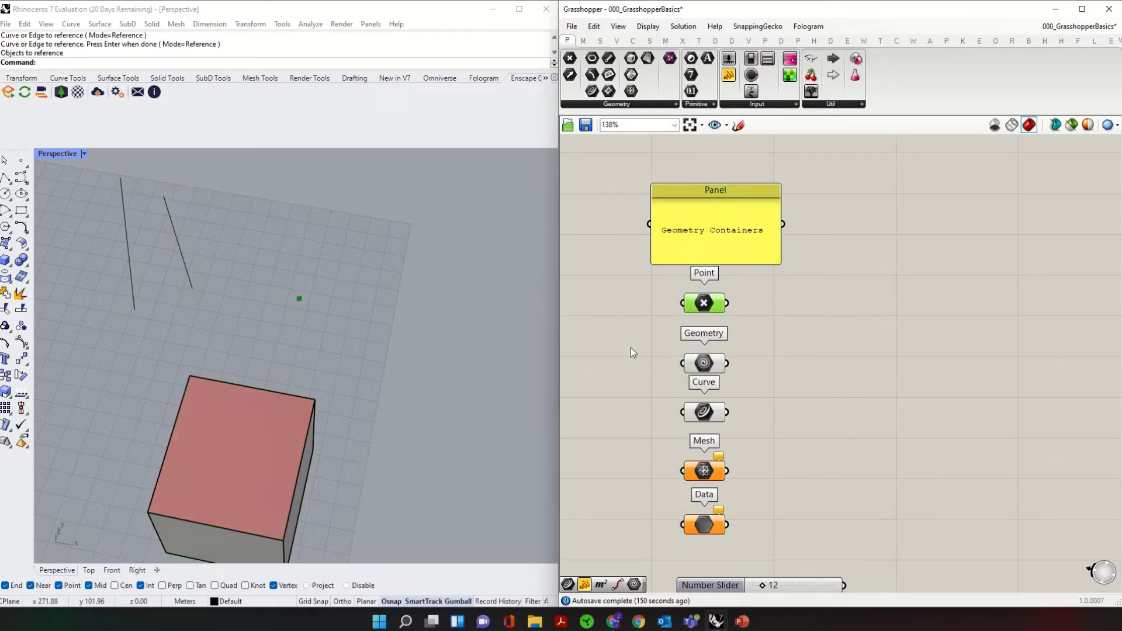
{"action": "left_click", "coordinate": [692, 414]}
{"action": "left_click", "coordinate": [880, 384]}
{"action": "right_click_drag", "start_coordinate": [247, 376], "coordinate": [374, 293]}
{"action": "right_click_drag", "start_coordinate": [498, 269], "coordinate": [396, 325]}
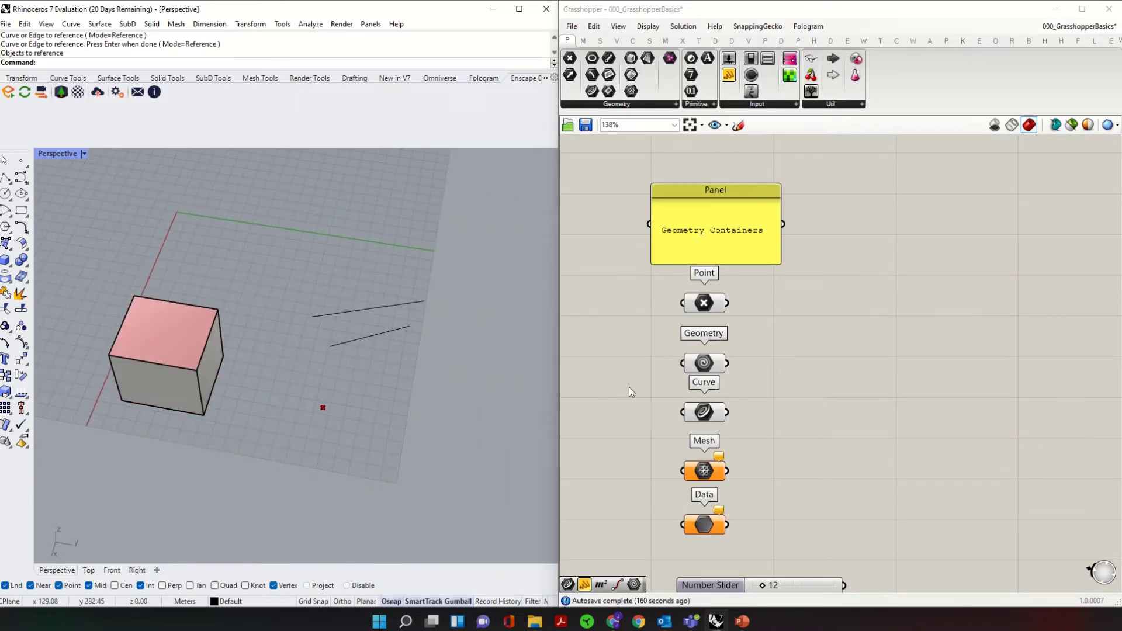
{"action": "left_click", "coordinate": [951, 255]}
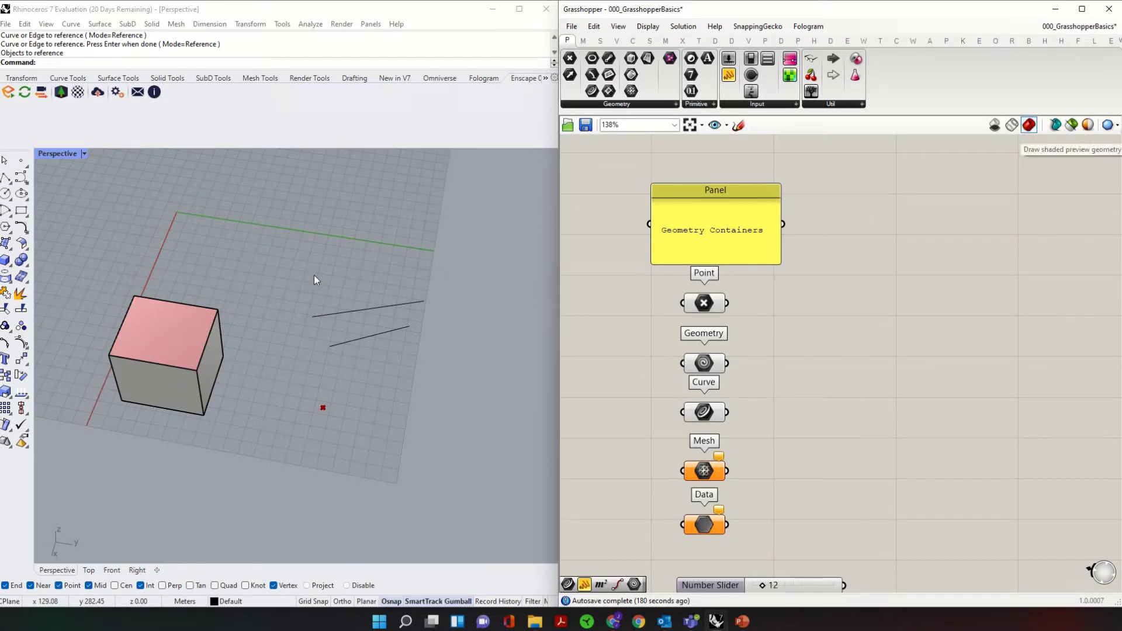
Step: Restrict the Grasshopper preview to selected objects only
{"action": "scroll", "coordinate": [316, 280], "scroll_direction": "down", "scroll_amount": 3}
{"action": "scroll", "coordinate": [767, 276], "scroll_direction": "down", "scroll_amount": 5}
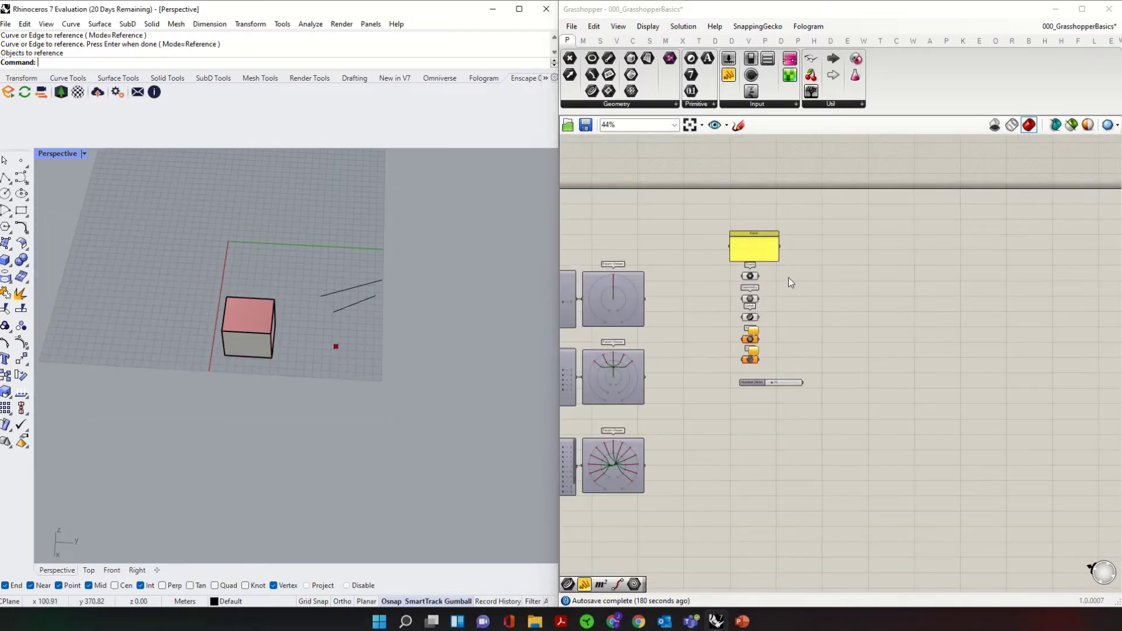
{"action": "right_click_drag", "start_coordinate": [788, 282], "coordinate": [924, 304]}
{"action": "scroll", "coordinate": [912, 294], "scroll_direction": "down", "scroll_amount": 2}
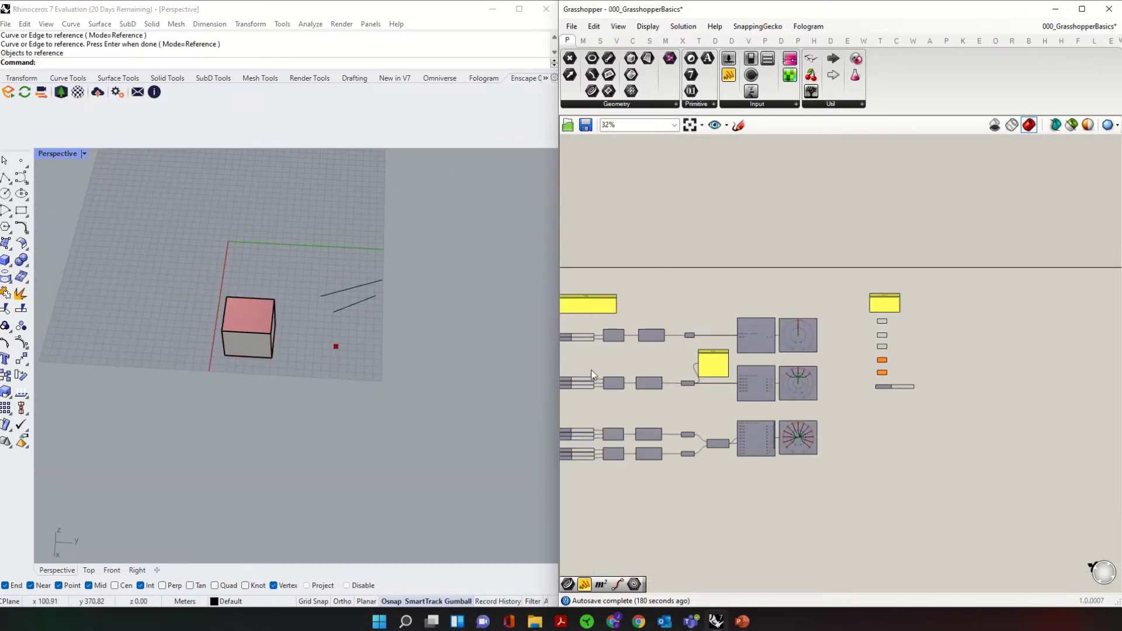
{"action": "scroll", "coordinate": [892, 314], "scroll_direction": "up", "scroll_amount": 4}
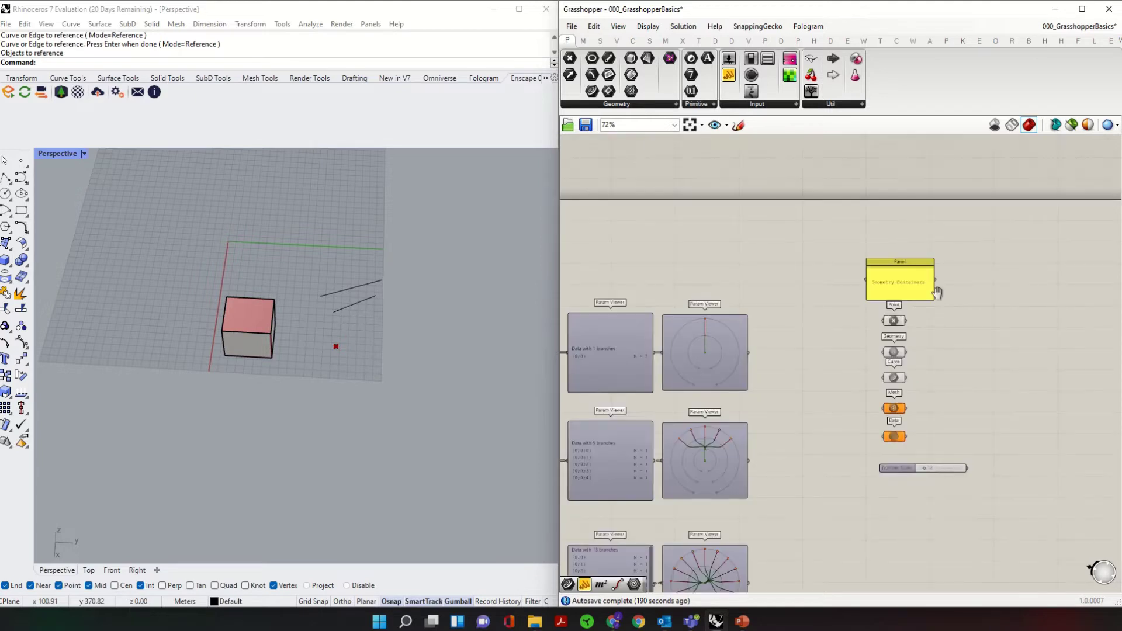
{"action": "right_click_drag", "start_coordinate": [939, 289], "coordinate": [808, 303]}
{"action": "scroll", "coordinate": [802, 270], "scroll_direction": "up", "scroll_amount": 2}
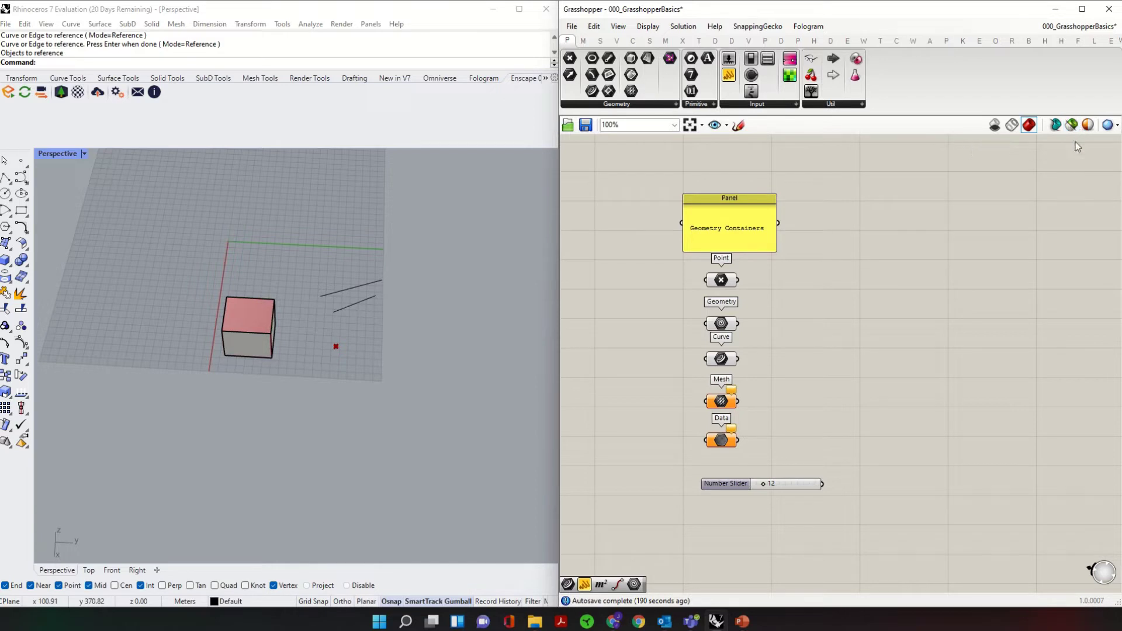
{"action": "left_click", "coordinate": [1071, 124]}
{"action": "scroll", "coordinate": [291, 304], "scroll_direction": "up", "scroll_amount": 3}
{"action": "scroll", "coordinate": [291, 304], "scroll_direction": "up", "scroll_amount": 1}
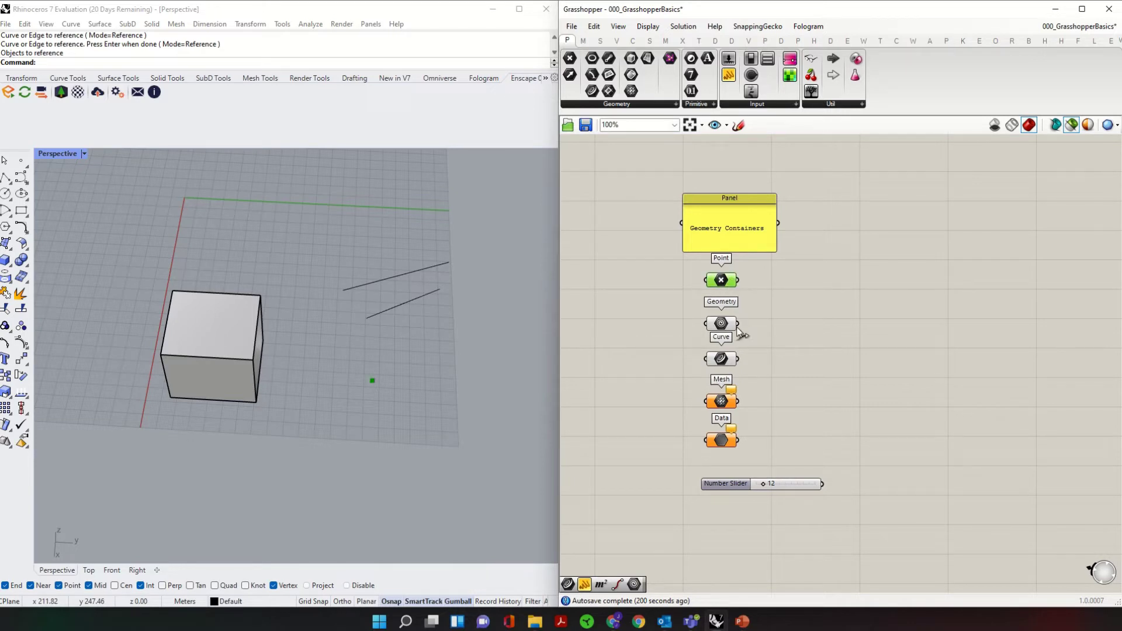
Step: Select the Geometry, Curve and Point containers alternately to compare which Rhino geometry each one previews
{"action": "left_click", "coordinate": [728, 326]}
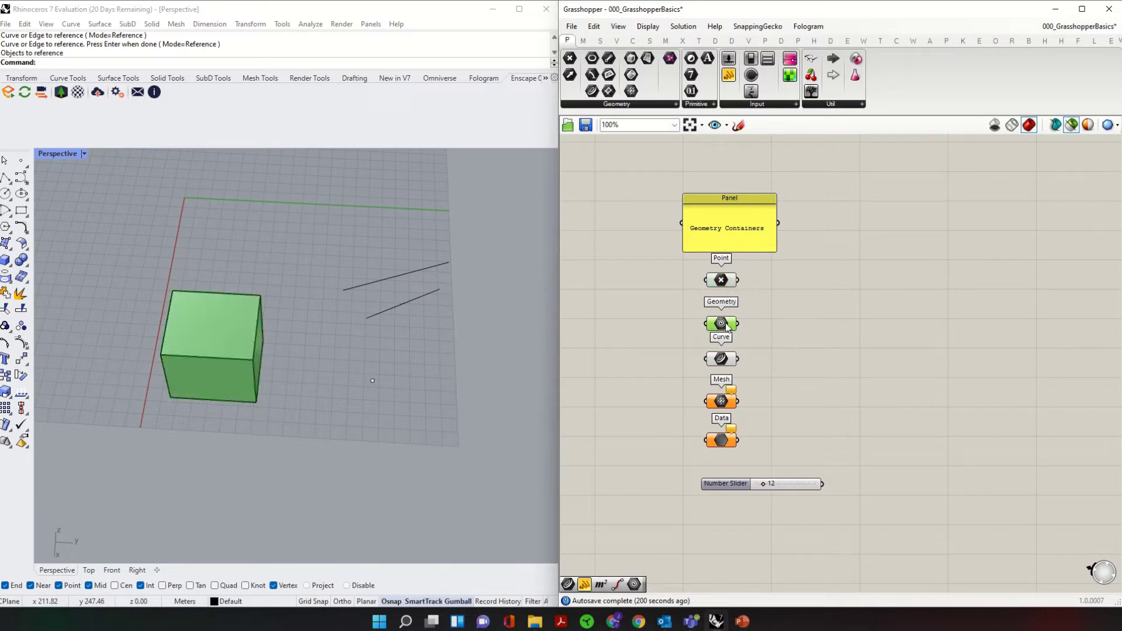
{"action": "left_click", "coordinate": [724, 360]}
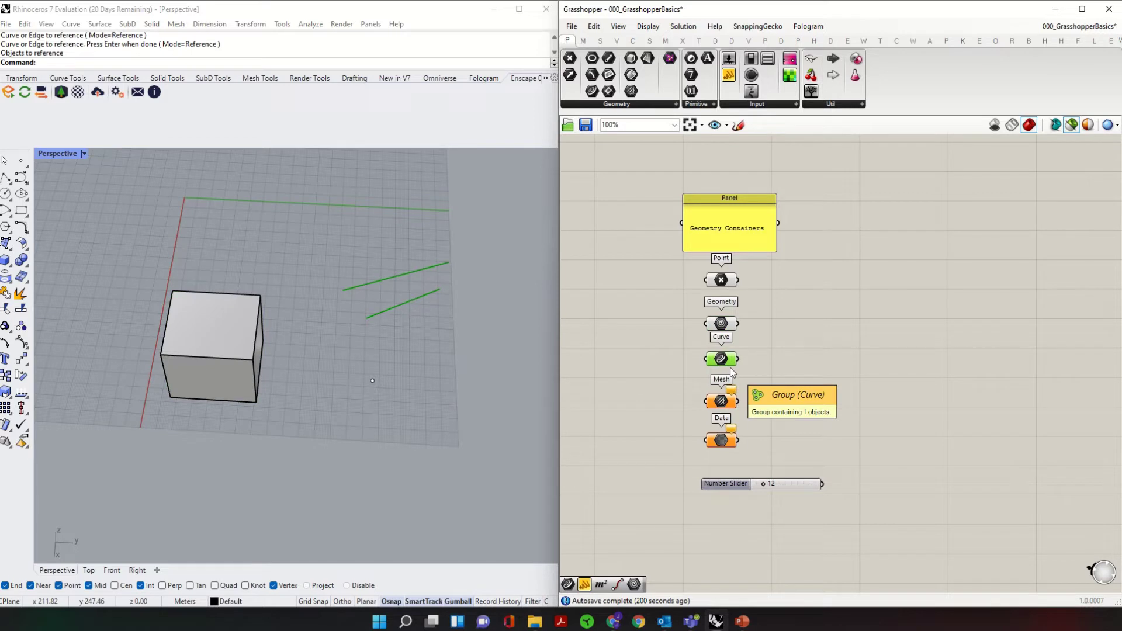
{"action": "left_click", "coordinate": [721, 280]}
{"action": "left_click", "coordinate": [721, 324]}
{"action": "left_click", "coordinate": [722, 358]}
{"action": "left_click", "coordinate": [722, 323]}
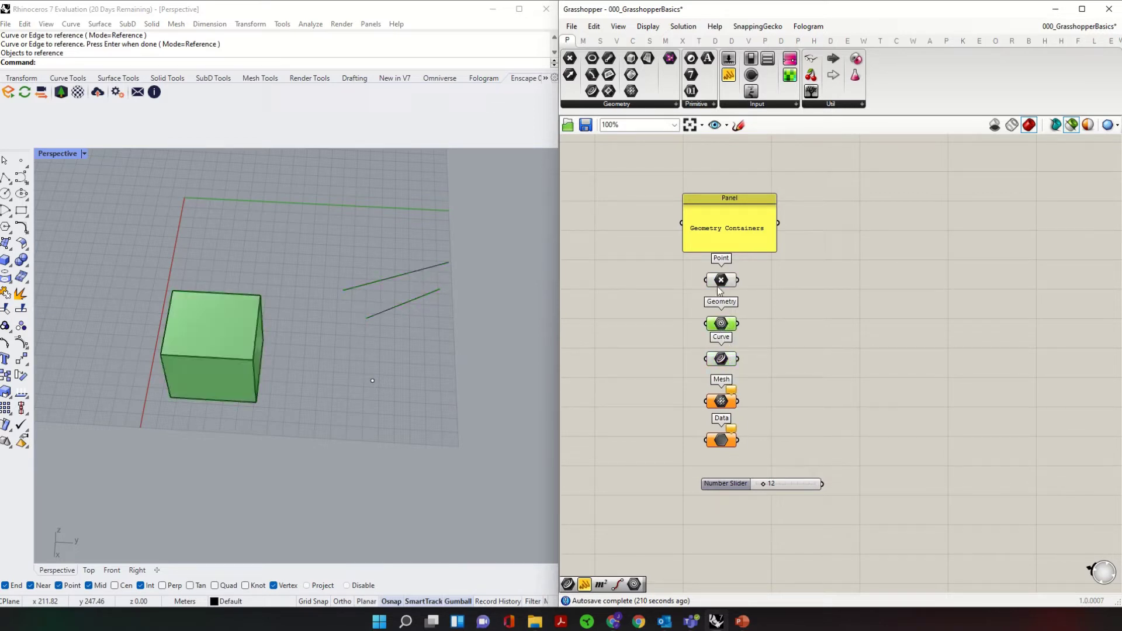
{"action": "left_click", "coordinate": [722, 323]}
{"action": "left_click", "coordinate": [723, 358]}
{"action": "left_click", "coordinate": [722, 325]}
{"action": "left_click", "coordinate": [723, 281]}
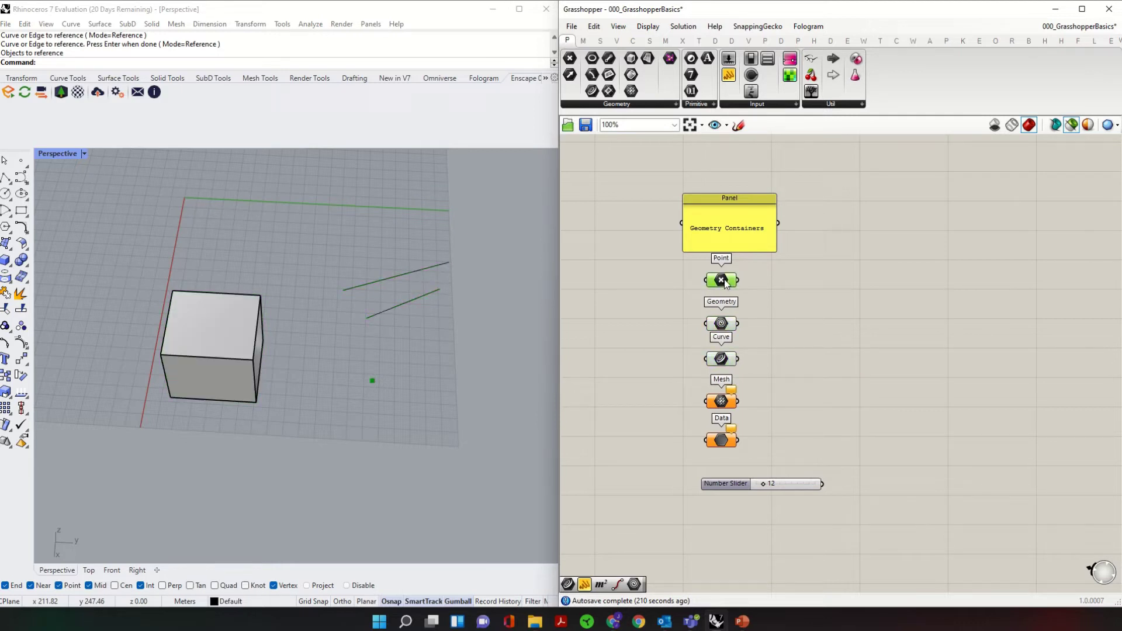
Step: Turn off the selected-only preview and try the wireframe and no-preview modes before returning to the shaded preview
{"action": "left_click", "coordinate": [1071, 124]}
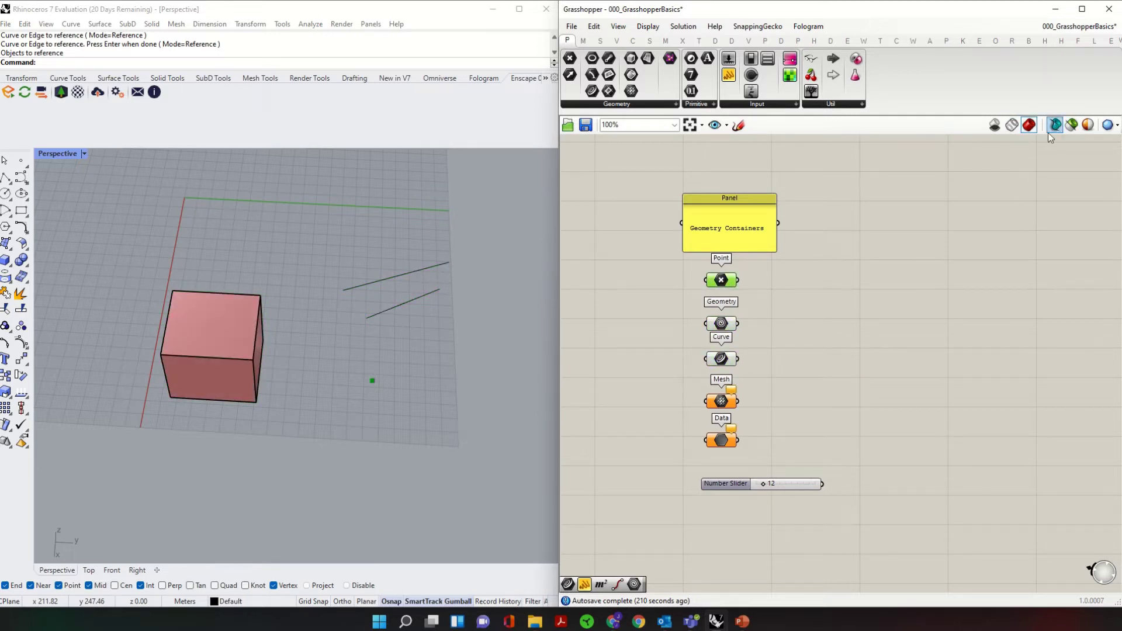
{"action": "left_click", "coordinate": [1013, 125]}
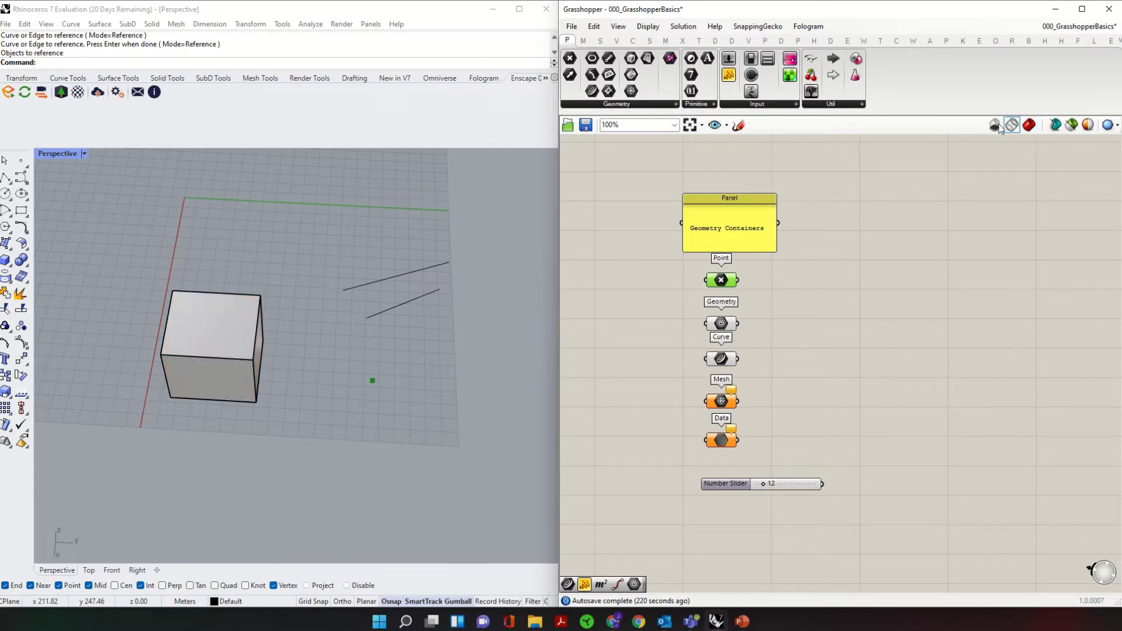
{"action": "left_click", "coordinate": [229, 305]}
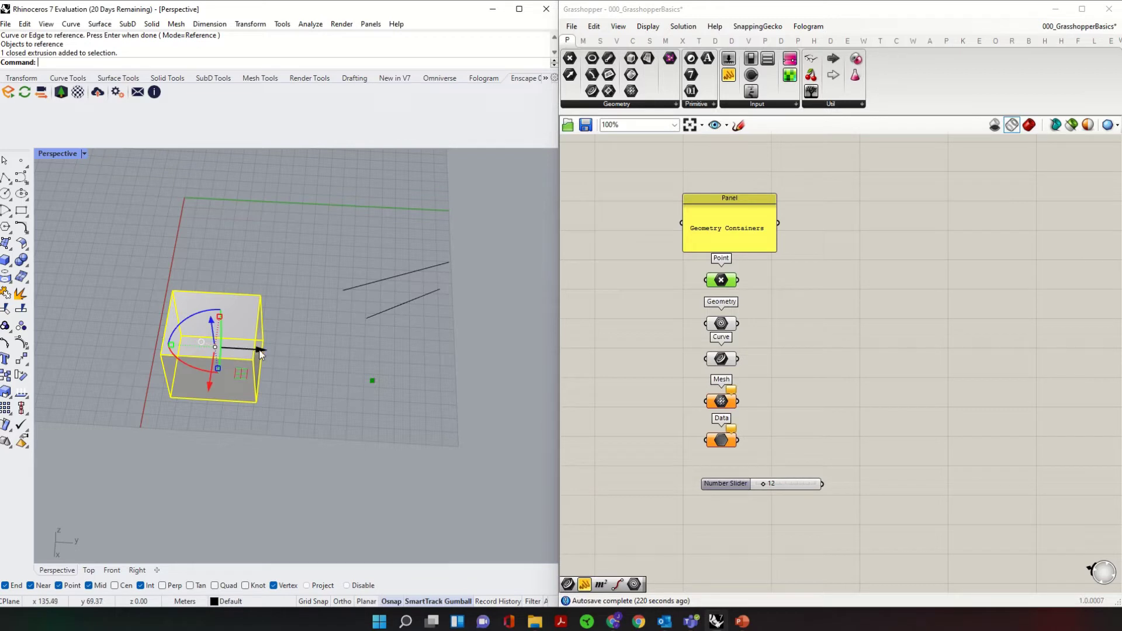
{"action": "left_click", "coordinate": [994, 124]}
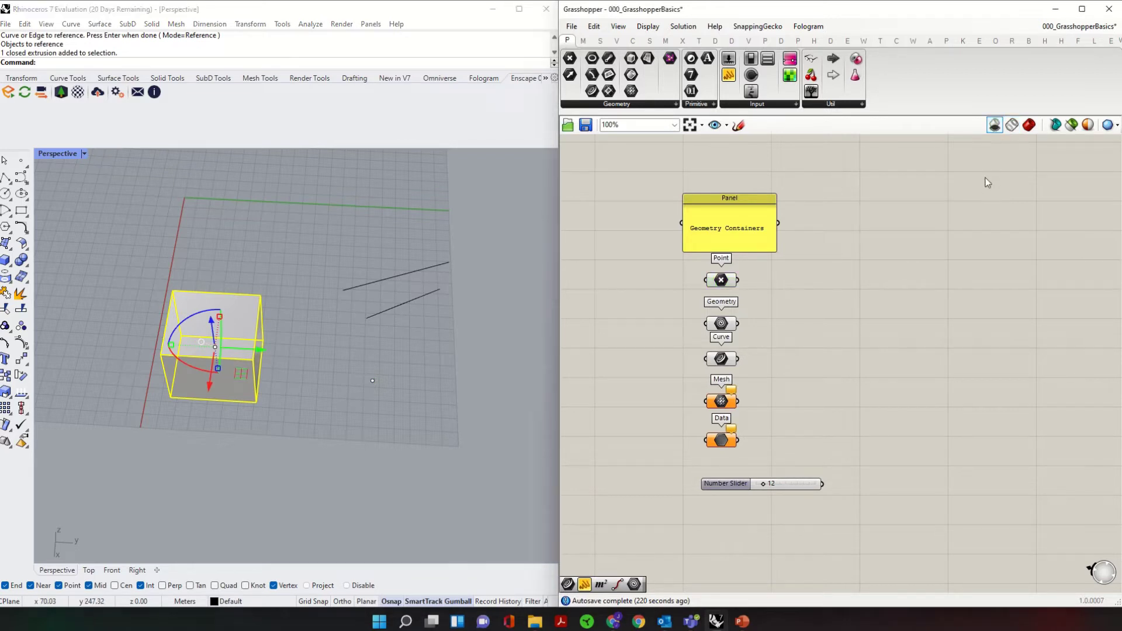
{"action": "left_click", "coordinate": [391, 290]}
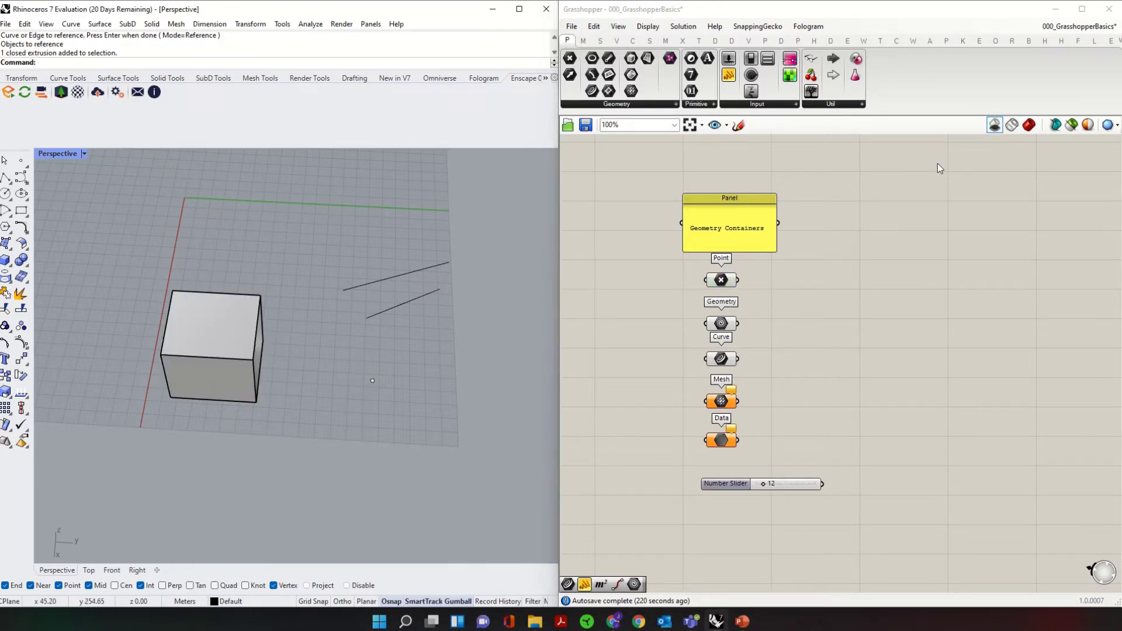
{"action": "left_click", "coordinate": [1028, 129]}
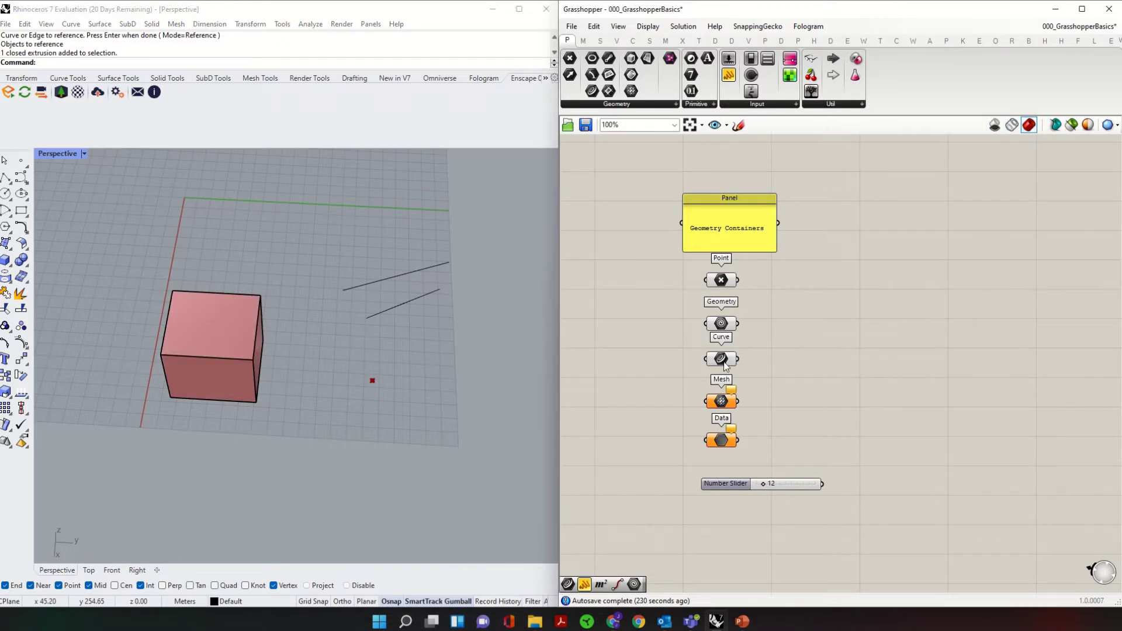
Step: Select the Point, Geometry and Curve containers together and turn on their preview
{"action": "scroll", "coordinate": [726, 368], "scroll_direction": "down", "scroll_amount": 1}
{"action": "right_click_drag", "start_coordinate": [732, 379], "coordinate": [786, 389]}
{"action": "scroll", "coordinate": [757, 358], "scroll_direction": "up", "scroll_amount": 3}
{"action": "left_click_drag", "start_coordinate": [865, 253], "coordinate": [757, 403]}
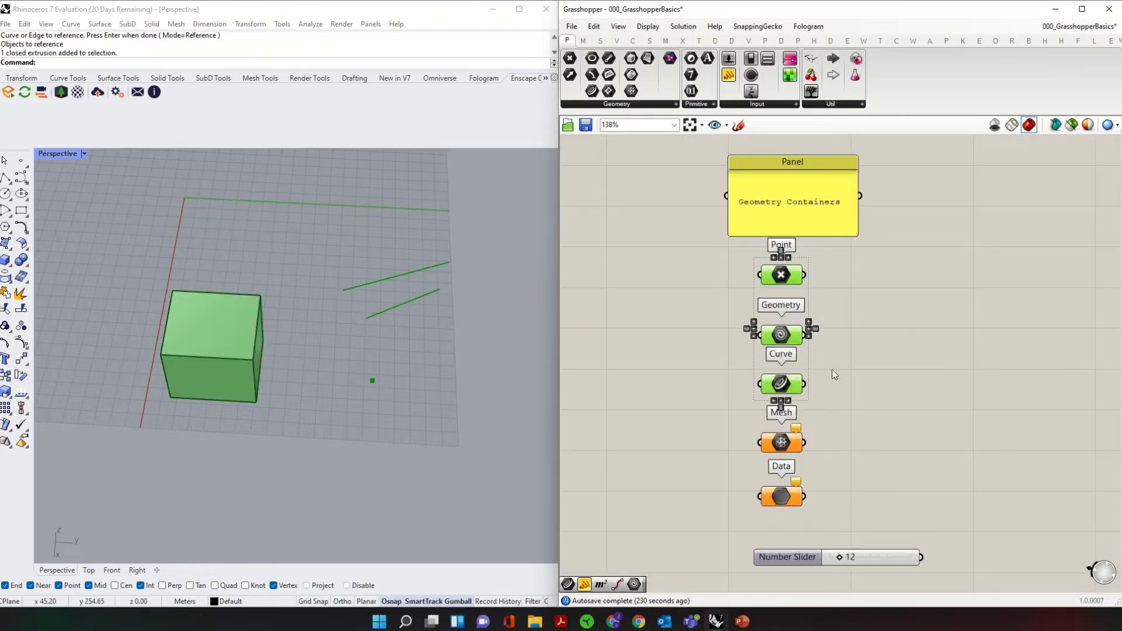
{"action": "left_click_drag", "start_coordinate": [822, 257], "coordinate": [760, 393]}
{"action": "right_click", "coordinate": [830, 282]}
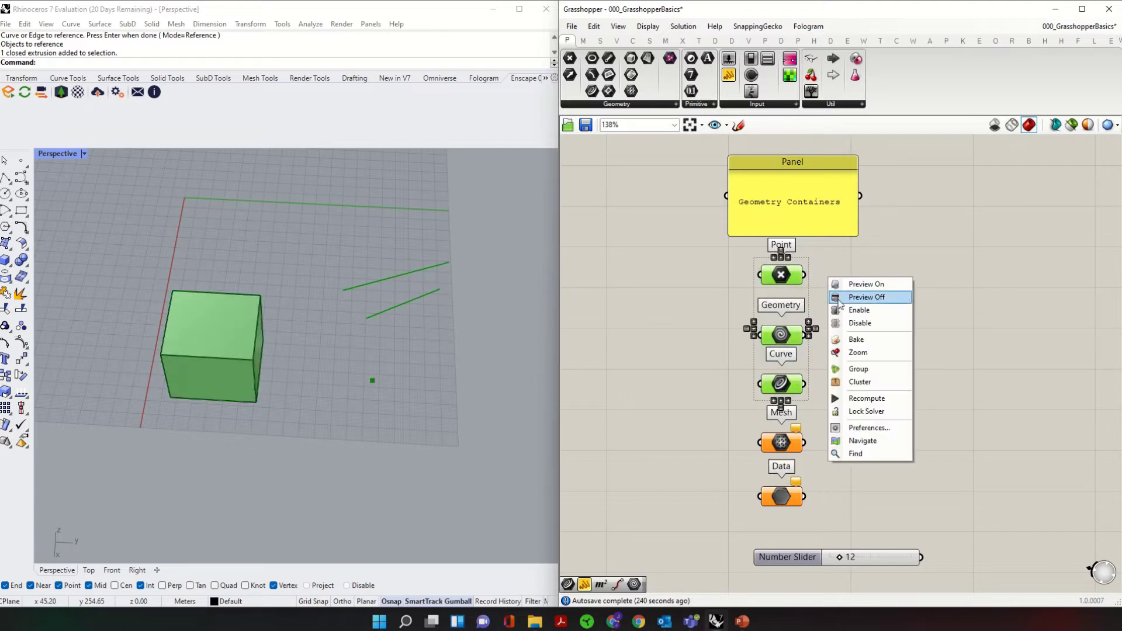
{"action": "left_click", "coordinate": [878, 283]}
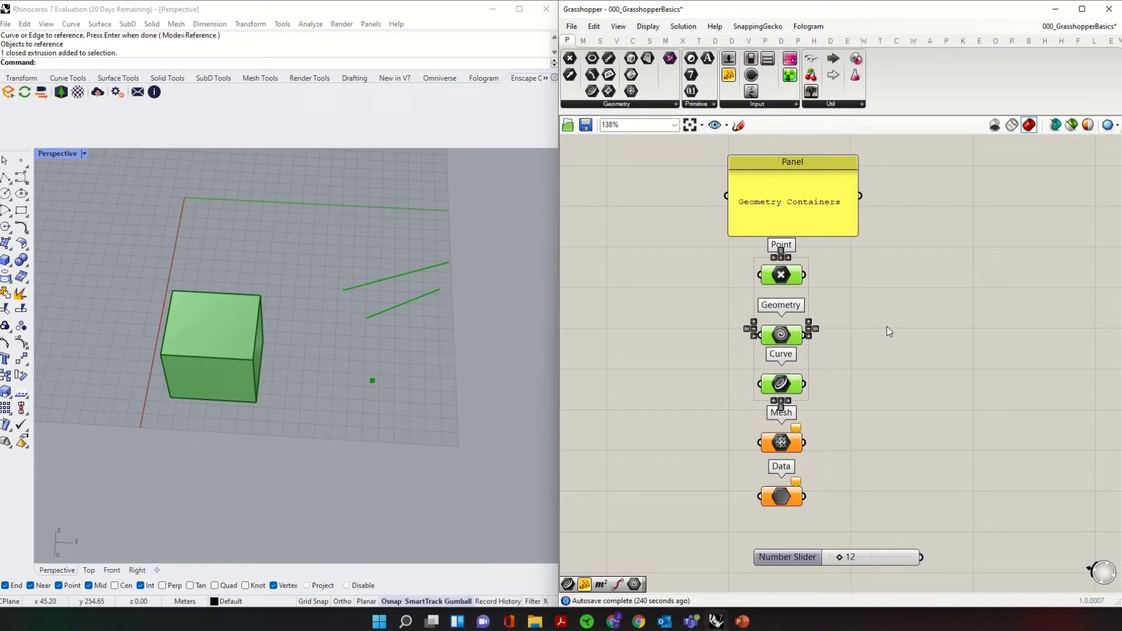
{"action": "left_click", "coordinate": [639, 283]}
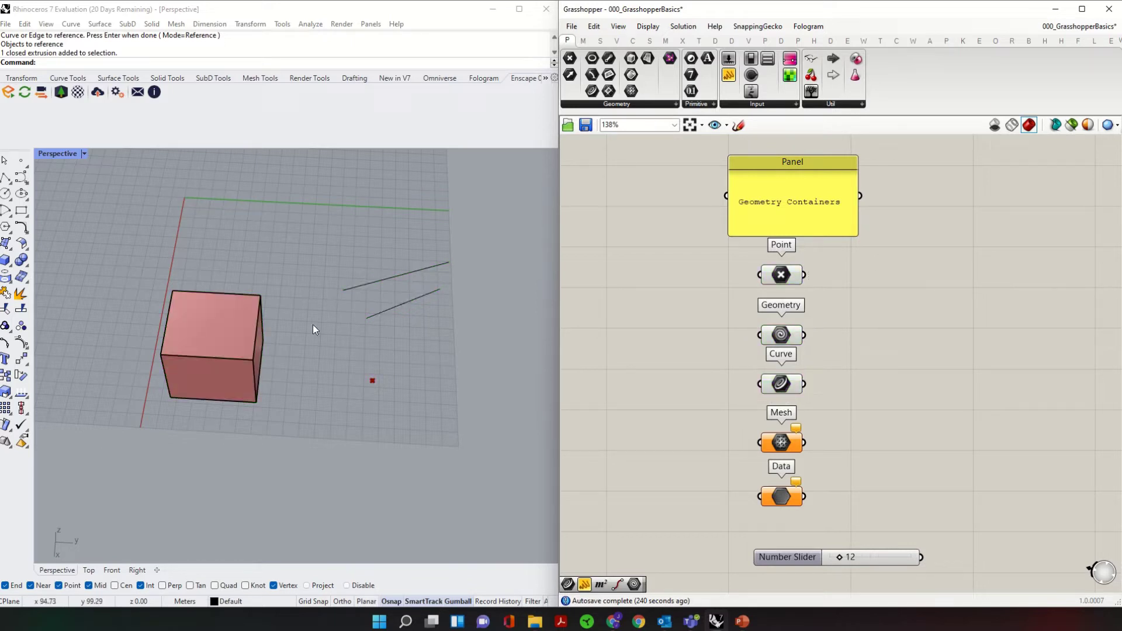
Step: Hide the original box, two lines and point in Rhino and examine the remaining Grasshopper preview
{"action": "left_click_drag", "start_coordinate": [415, 442], "coordinate": [141, 262]}
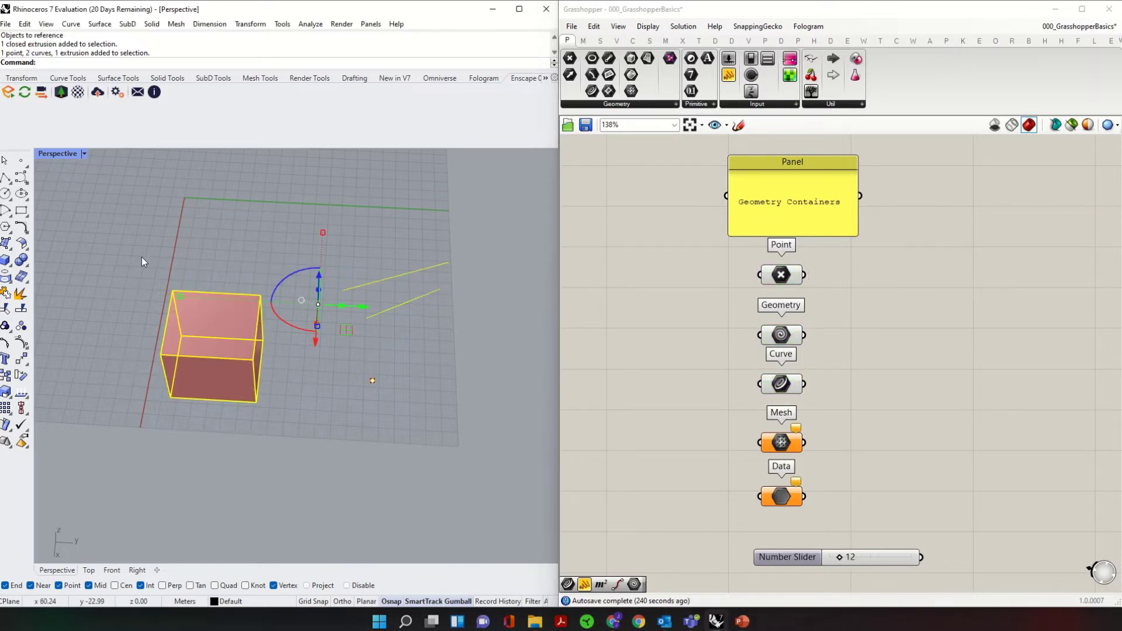
{"action": "type", "text": "Hide"}
{"action": "key", "text": "Return"}
{"action": "right_click_drag", "start_coordinate": [198, 302], "coordinate": [128, 448]}
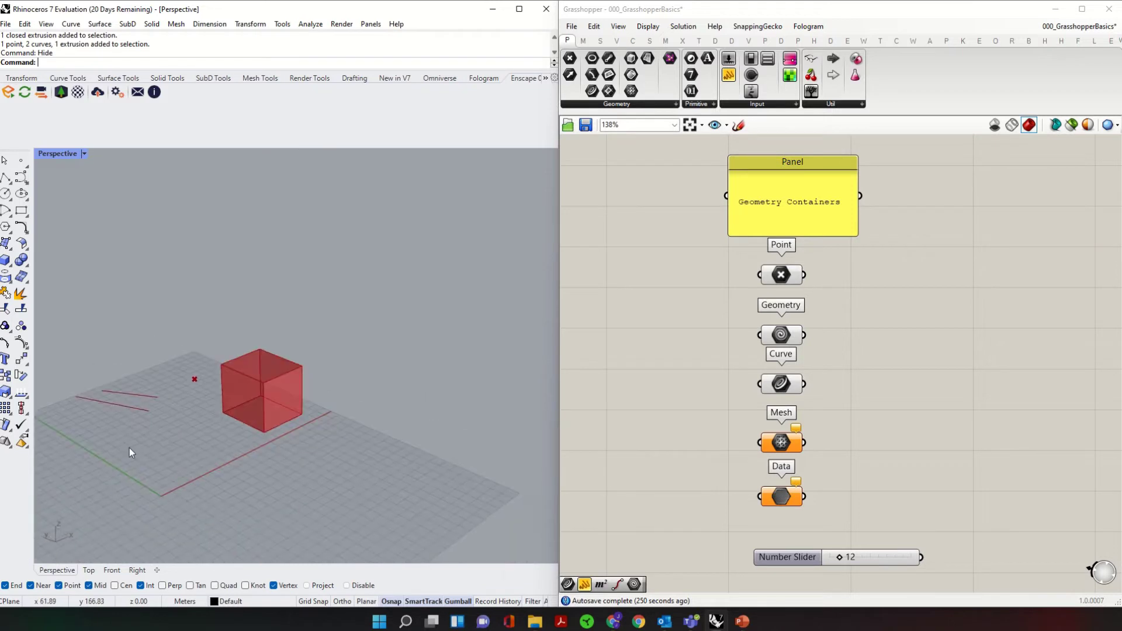
Step: Turn off the preview of the Point, Geometry and Curve containers together
{"action": "left_click_drag", "start_coordinate": [827, 265], "coordinate": [774, 390]}
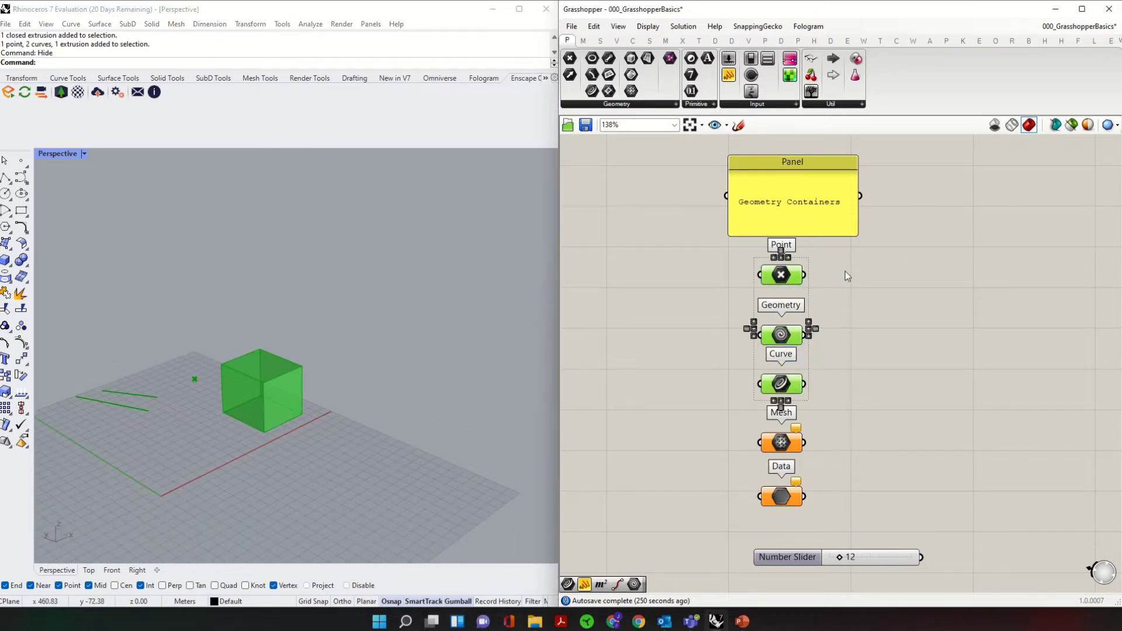
{"action": "right_click", "coordinate": [845, 271]}
{"action": "left_click", "coordinate": [864, 292]}
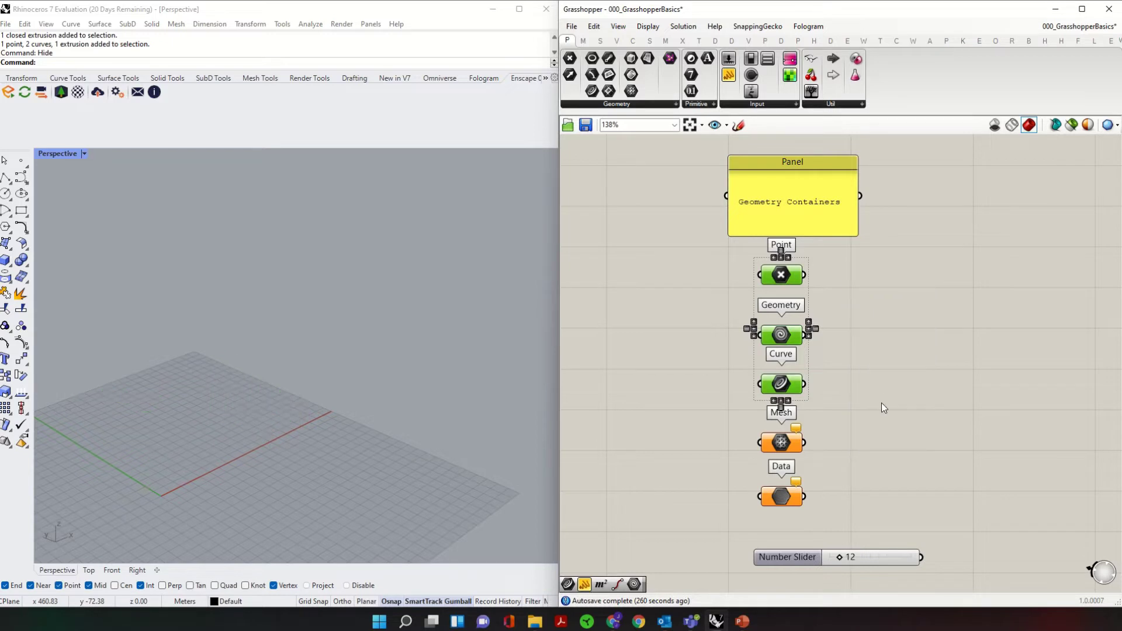
{"action": "left_click", "coordinate": [868, 287]}
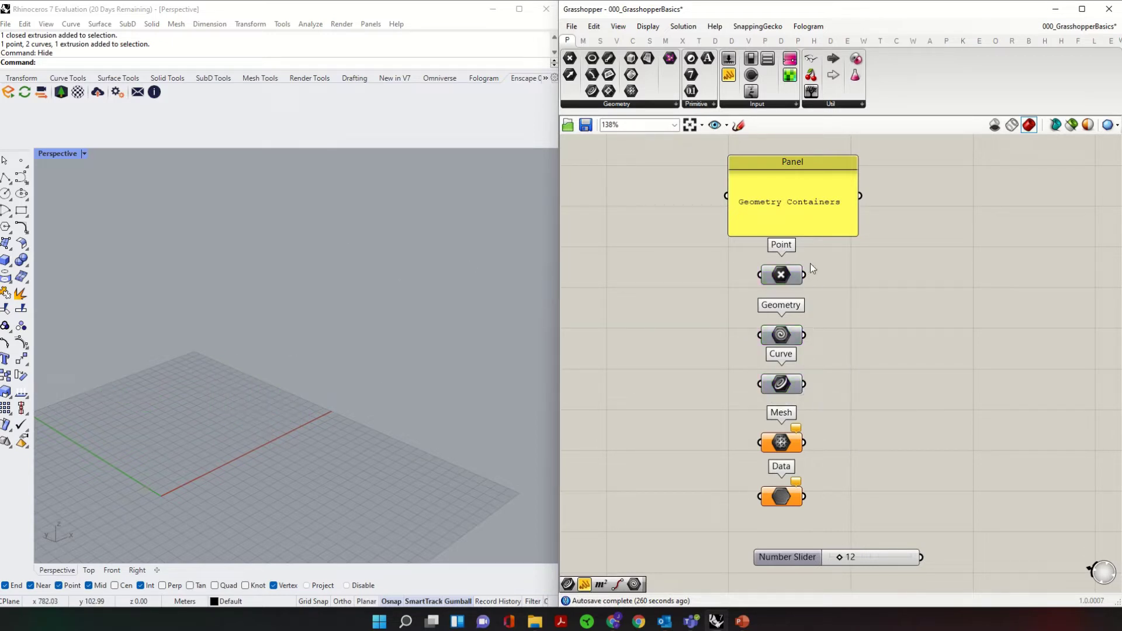
Step: Turn the preview of the Point, Geometry and Curve containers back on
{"action": "left_click_drag", "start_coordinate": [841, 256], "coordinate": [766, 403]}
{"action": "right_click", "coordinate": [809, 284]}
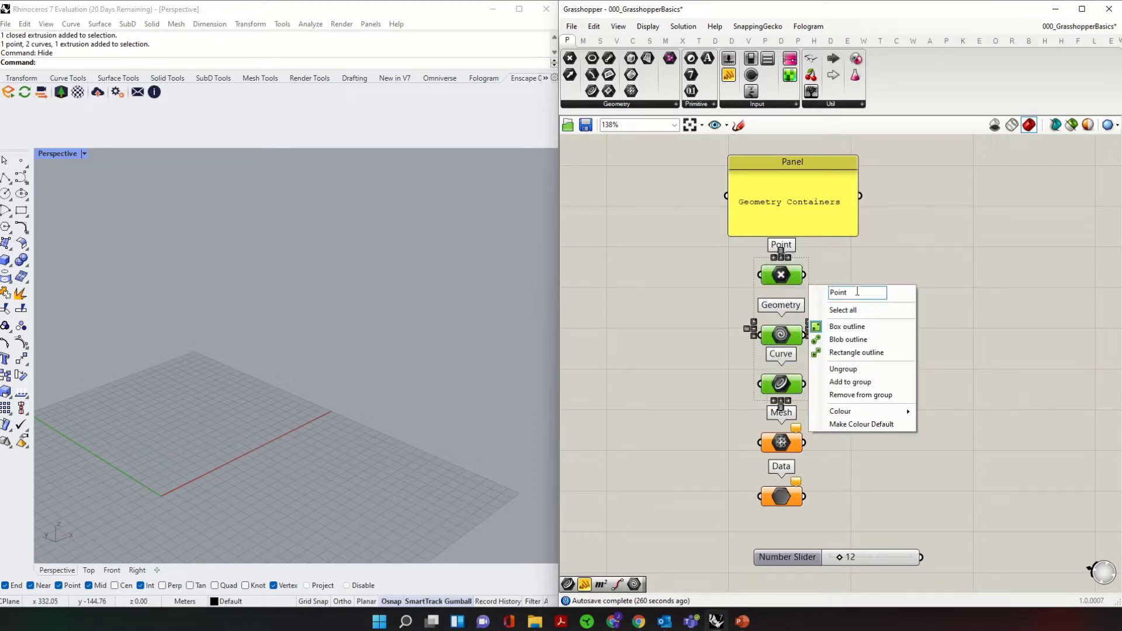
{"action": "right_click", "coordinate": [854, 272]}
{"action": "left_click", "coordinate": [874, 278]}
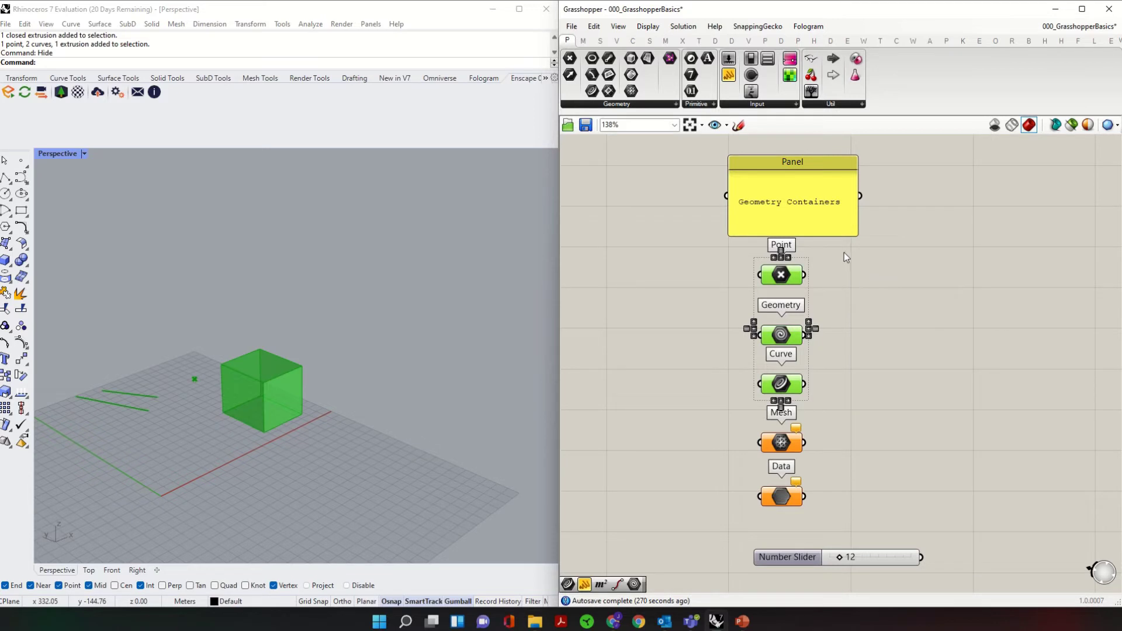
Step: Apply Enable to the Point, Geometry and Curve containers, then reselect and disable them
{"action": "right_click", "coordinate": [845, 258]}
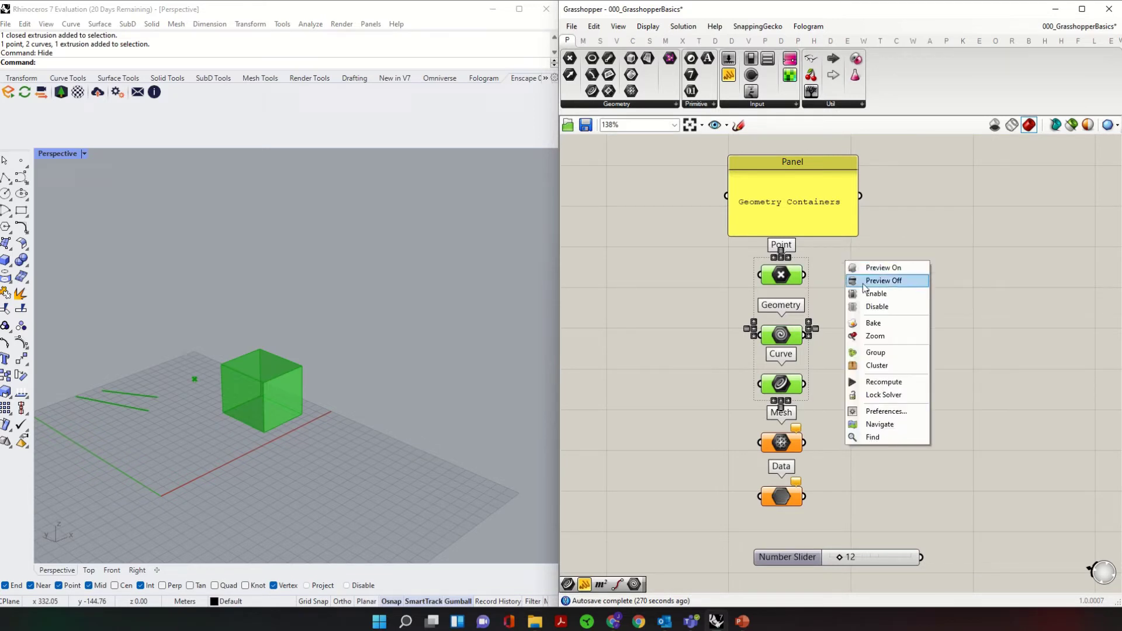
{"action": "left_click", "coordinate": [877, 299]}
{"action": "left_click", "coordinate": [892, 360]}
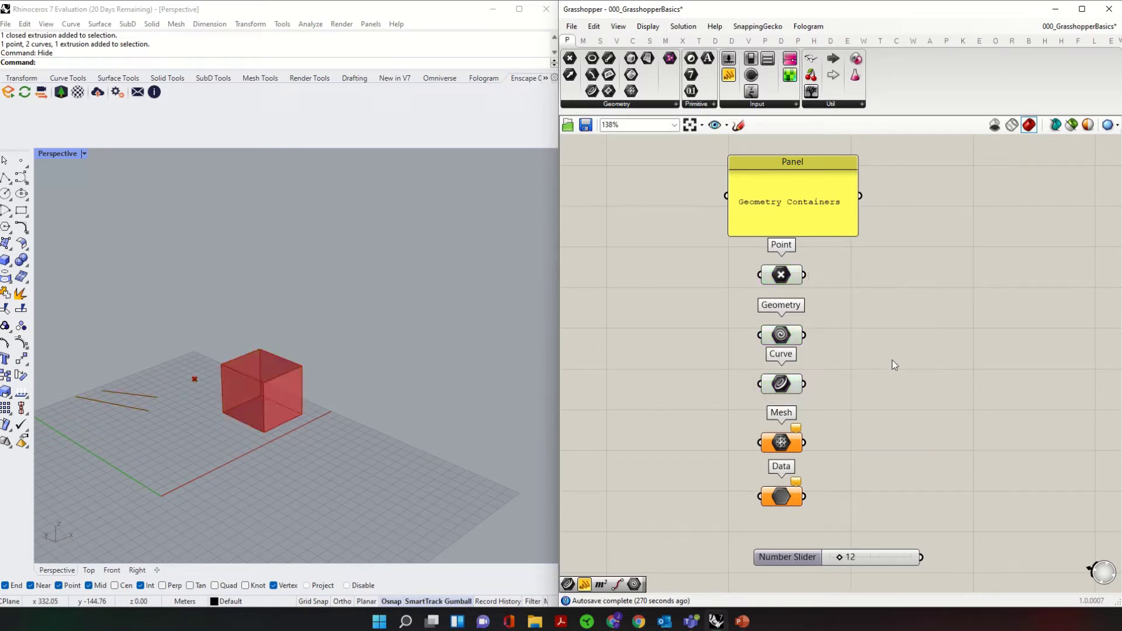
{"action": "left_click_drag", "start_coordinate": [870, 260], "coordinate": [744, 411]}
{"action": "right_click", "coordinate": [875, 286]}
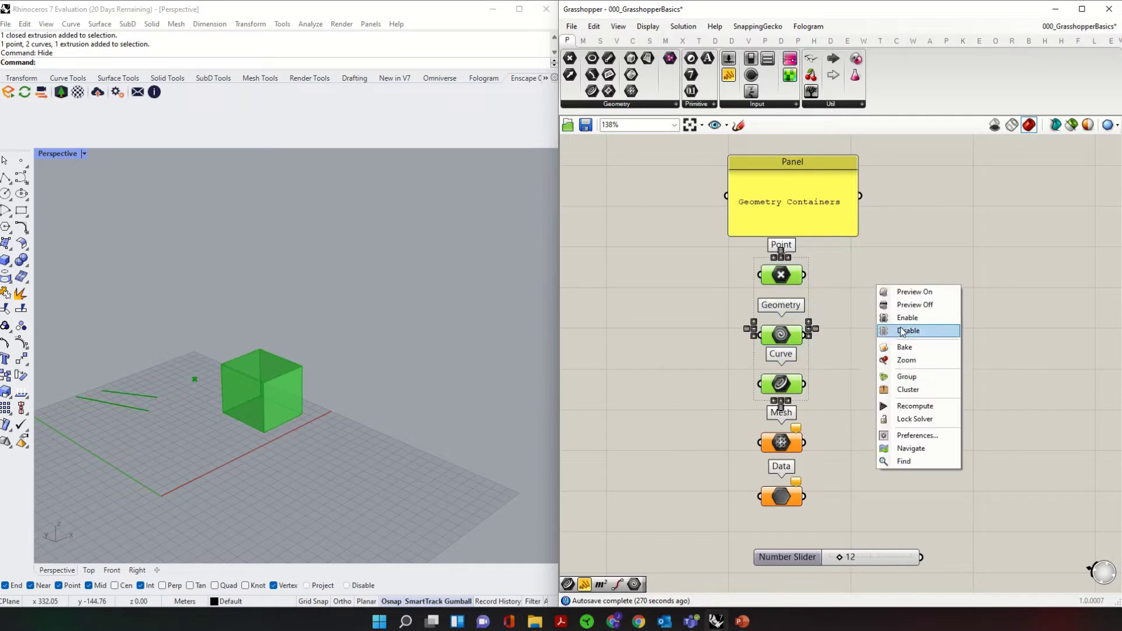
{"action": "left_click", "coordinate": [904, 332]}
{"action": "left_click", "coordinate": [888, 291]}
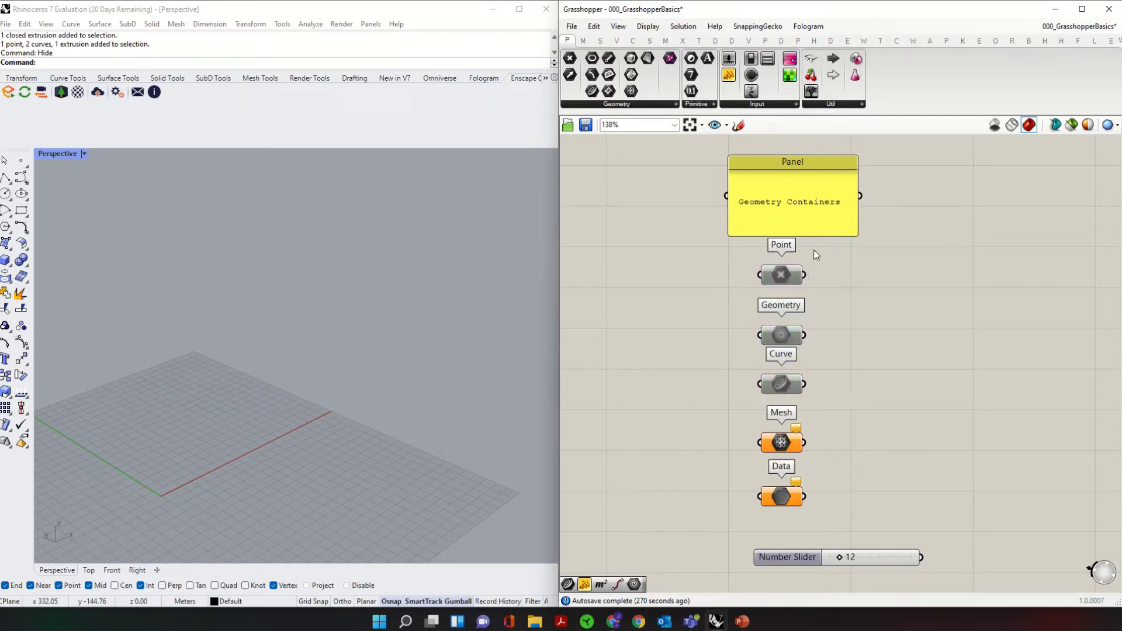
Step: Re-enable the disabled Point, Geometry and Curve containers together
{"action": "left_click_drag", "start_coordinate": [808, 258], "coordinate": [774, 384]}
{"action": "left_click_drag", "start_coordinate": [829, 257], "coordinate": [787, 363]}
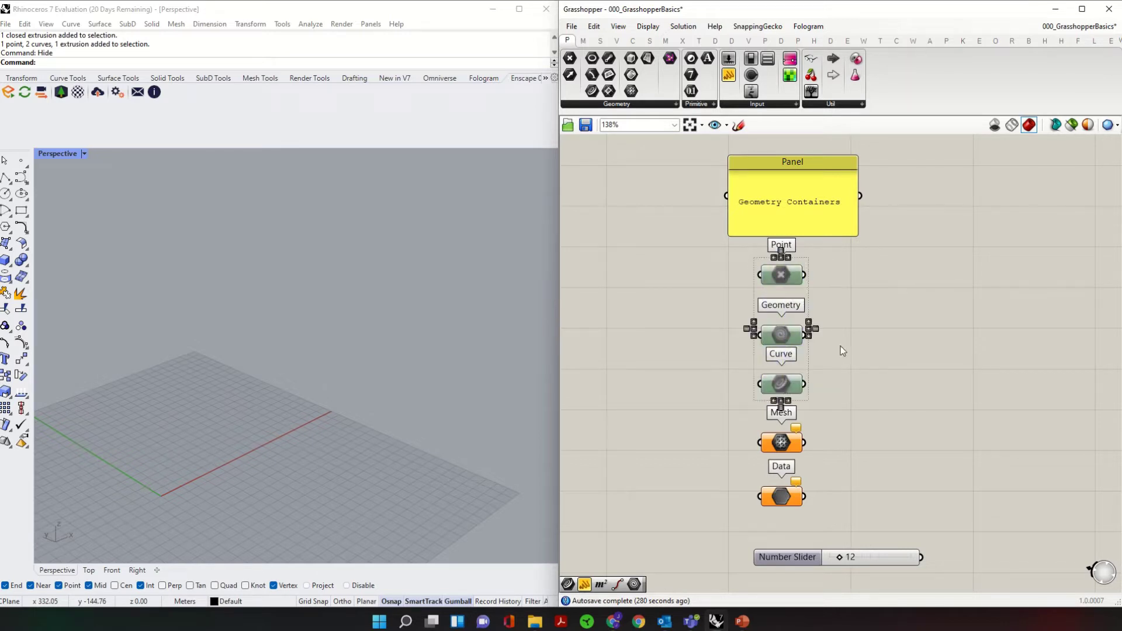
{"action": "right_click", "coordinate": [843, 351]}
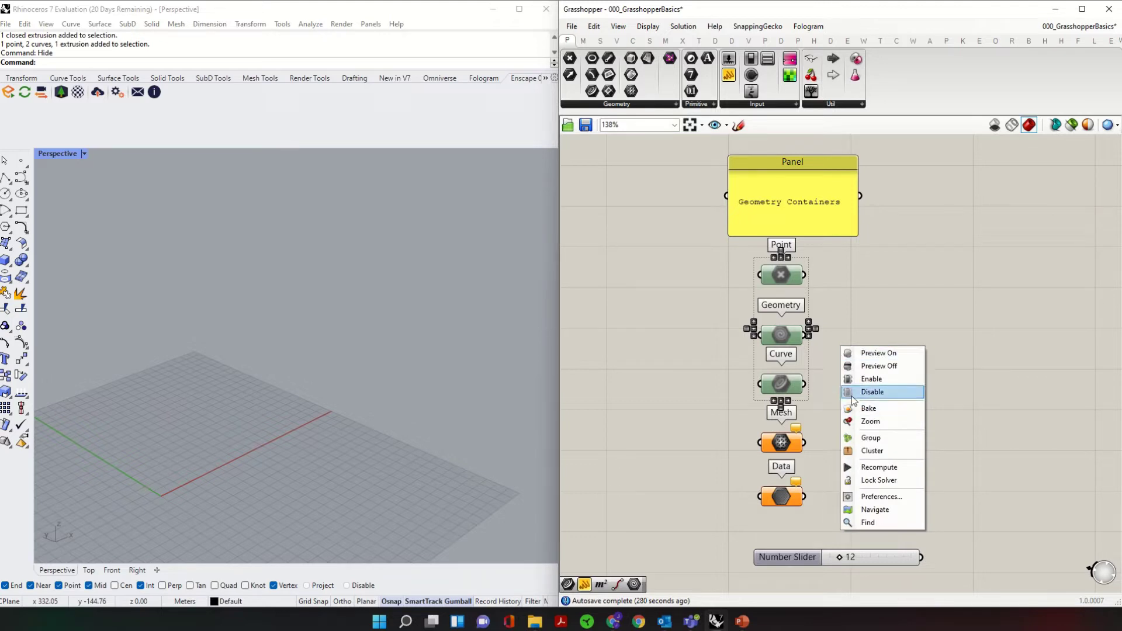
{"action": "left_click", "coordinate": [872, 379]}
{"action": "left_click", "coordinate": [848, 272]}
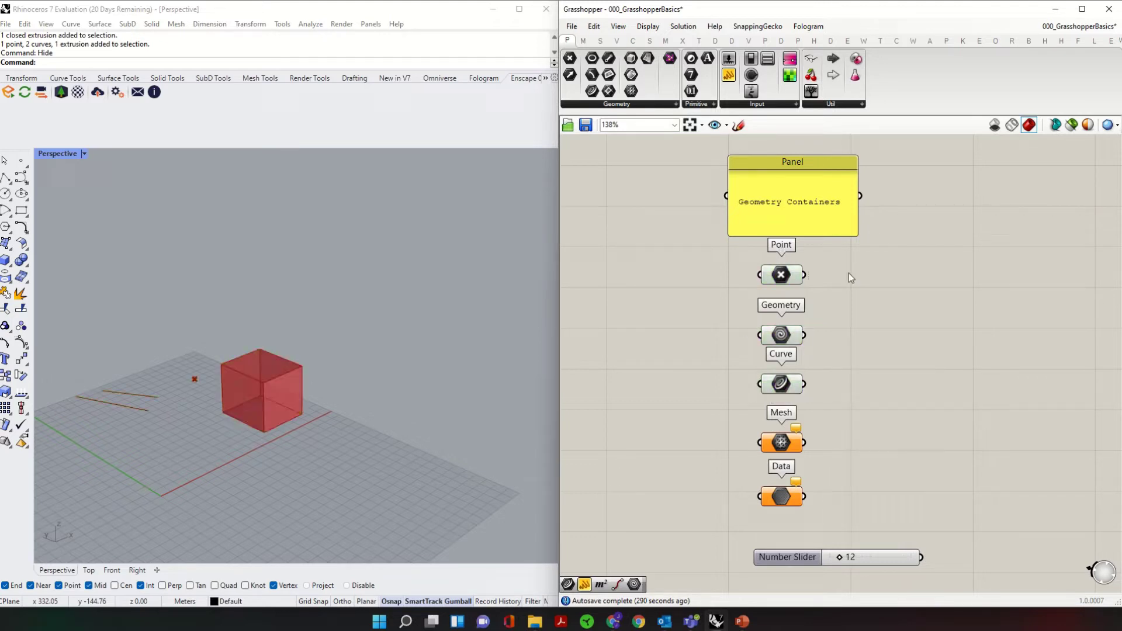
Step: Bake the Geometry container's box into Rhino on Layer 01, keeping the other attributes at their defaults
{"action": "mouse_move", "coordinate": [793, 335]}
{"action": "left_mouse_down"}
{"action": "mouse_move", "coordinate": [944, 362]}
{"action": "mouse_move", "coordinate": [796, 335]}
{"action": "left_mouse_up"}
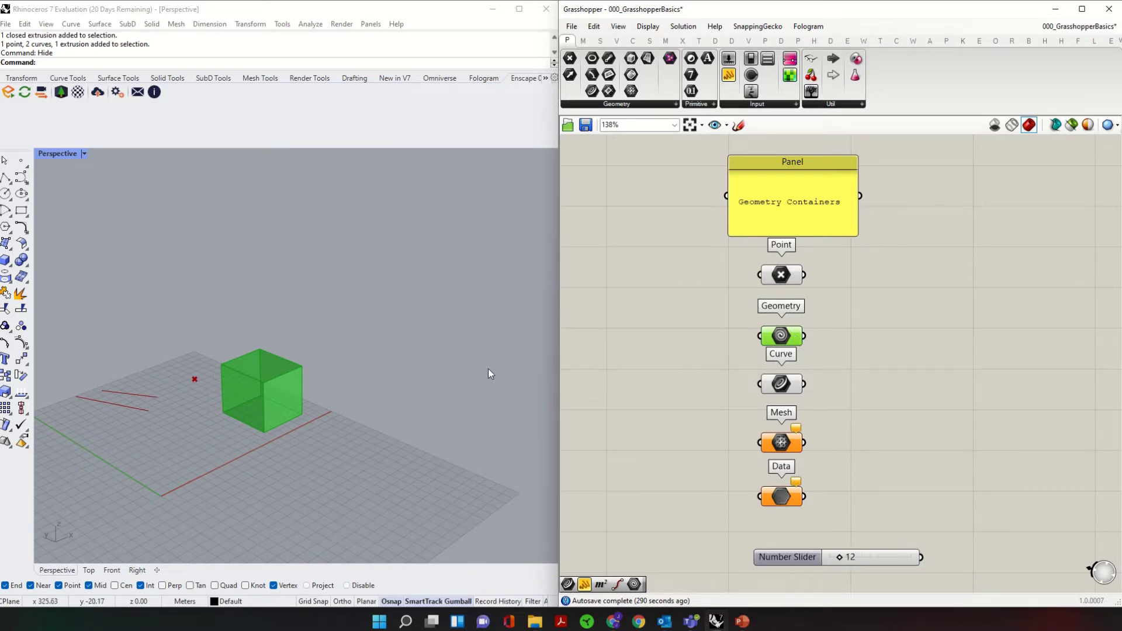
{"action": "mouse_move", "coordinate": [779, 343]}
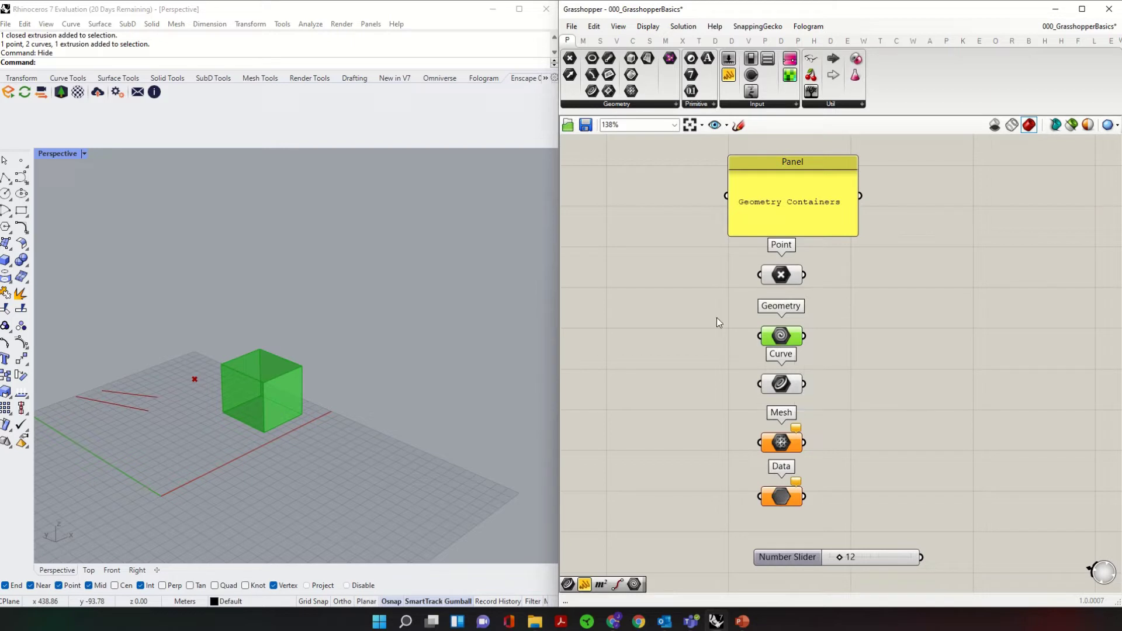
{"action": "left_click", "coordinate": [780, 323]}
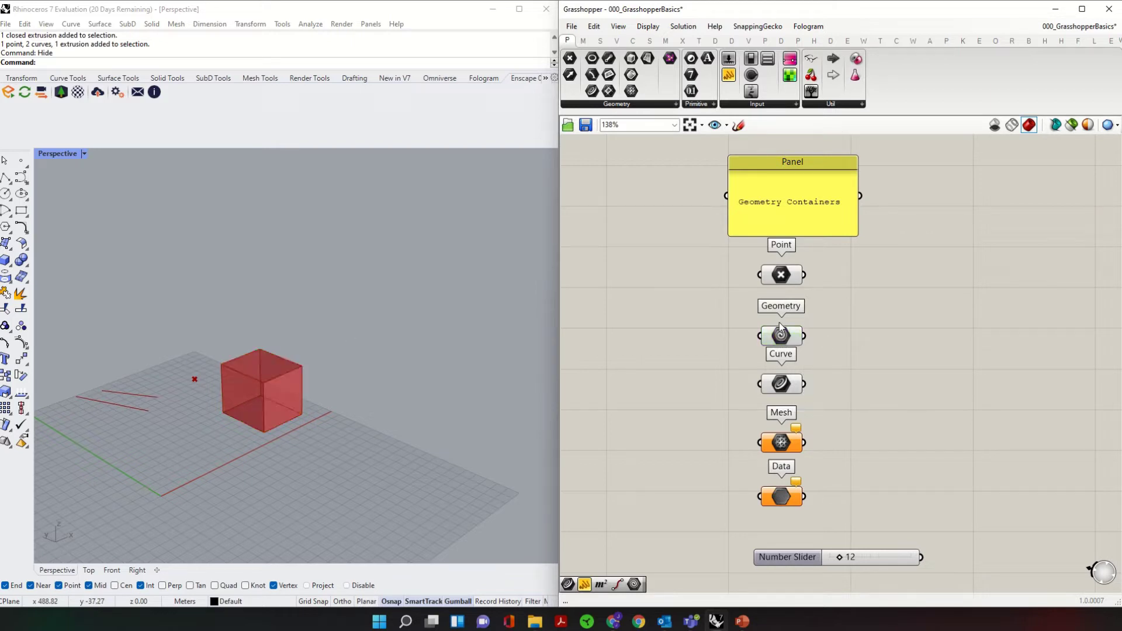
{"action": "right_click", "coordinate": [782, 336]}
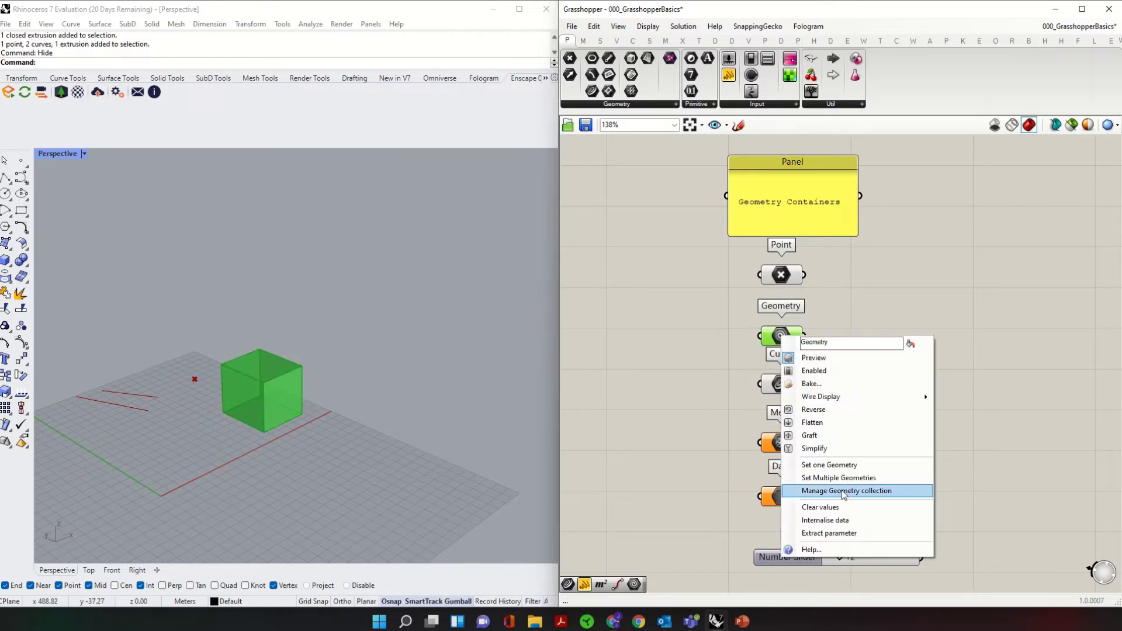
{"action": "left_click", "coordinate": [813, 384]}
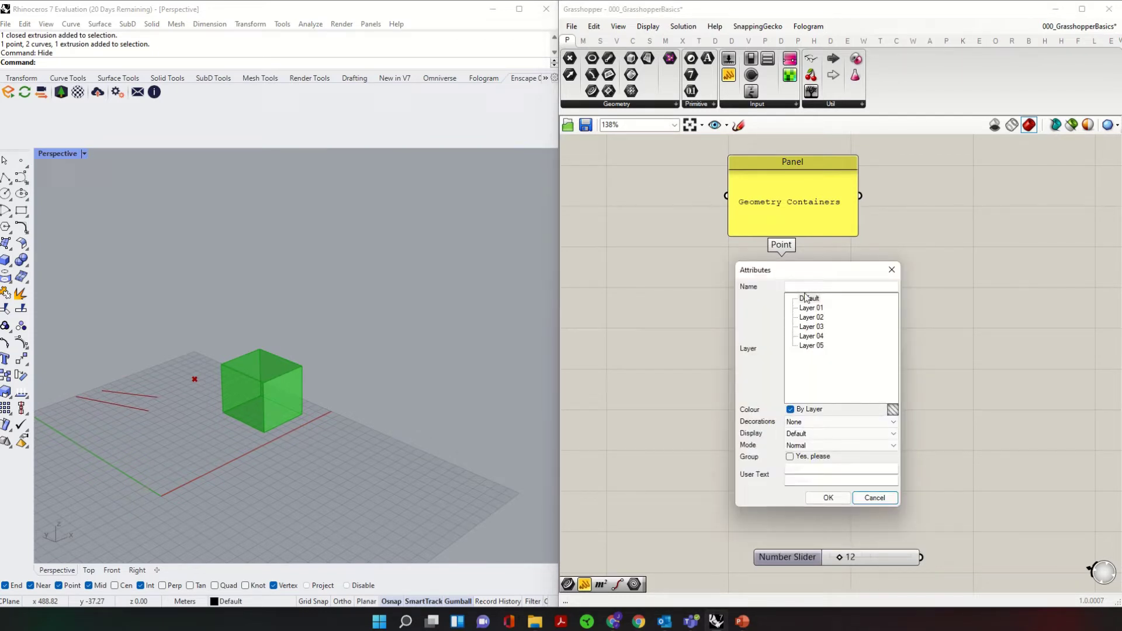
{"action": "left_click_drag", "start_coordinate": [800, 275], "coordinate": [938, 243]}
{"action": "left_click", "coordinate": [948, 264]}
{"action": "left_click", "coordinate": [949, 273]}
{"action": "left_click", "coordinate": [972, 467]}
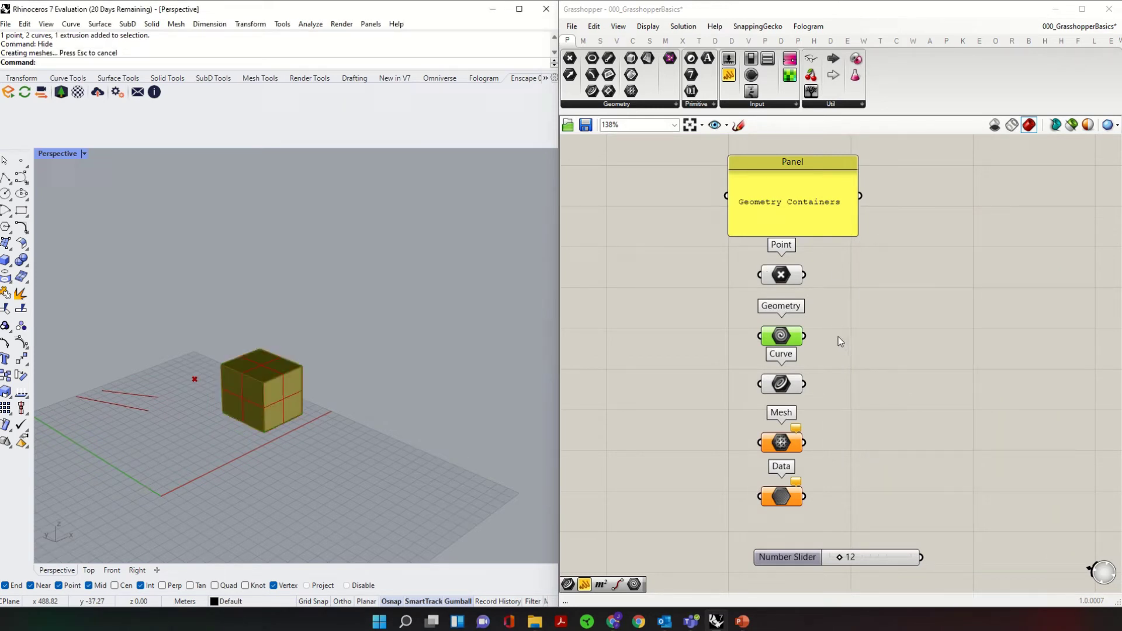
Step: Move the baked box away from its Grasshopper preview in Rhino, then delete it
{"action": "left_click", "coordinate": [293, 400]}
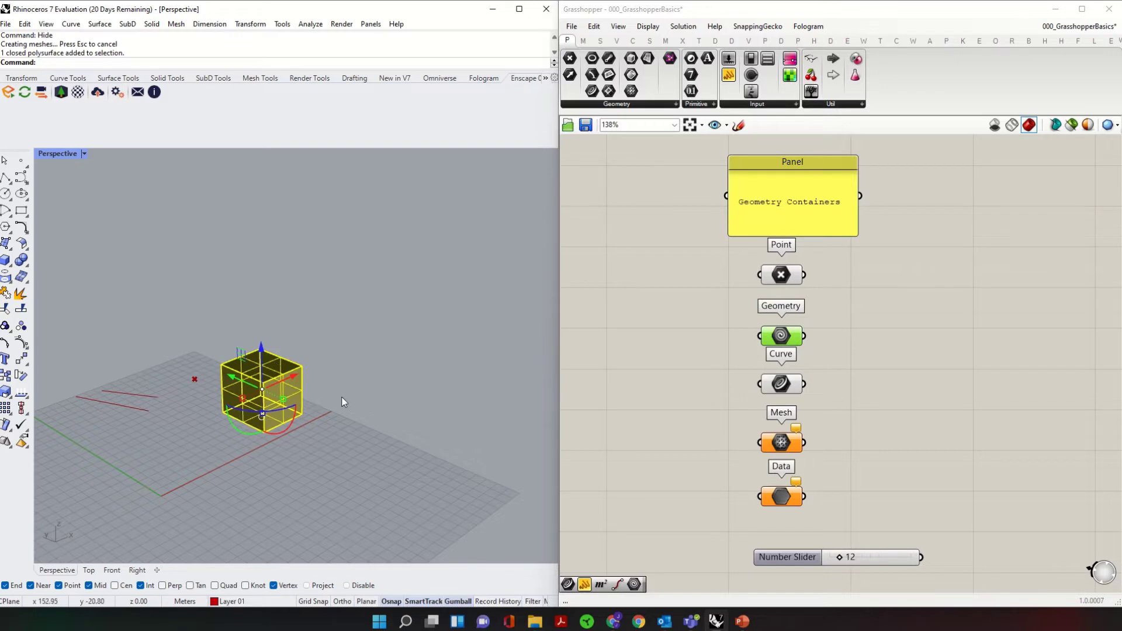
{"action": "left_click_drag", "start_coordinate": [293, 376], "coordinate": [383, 430]}
{"action": "left_click", "coordinate": [358, 415]}
{"action": "left_click", "coordinate": [362, 353]}
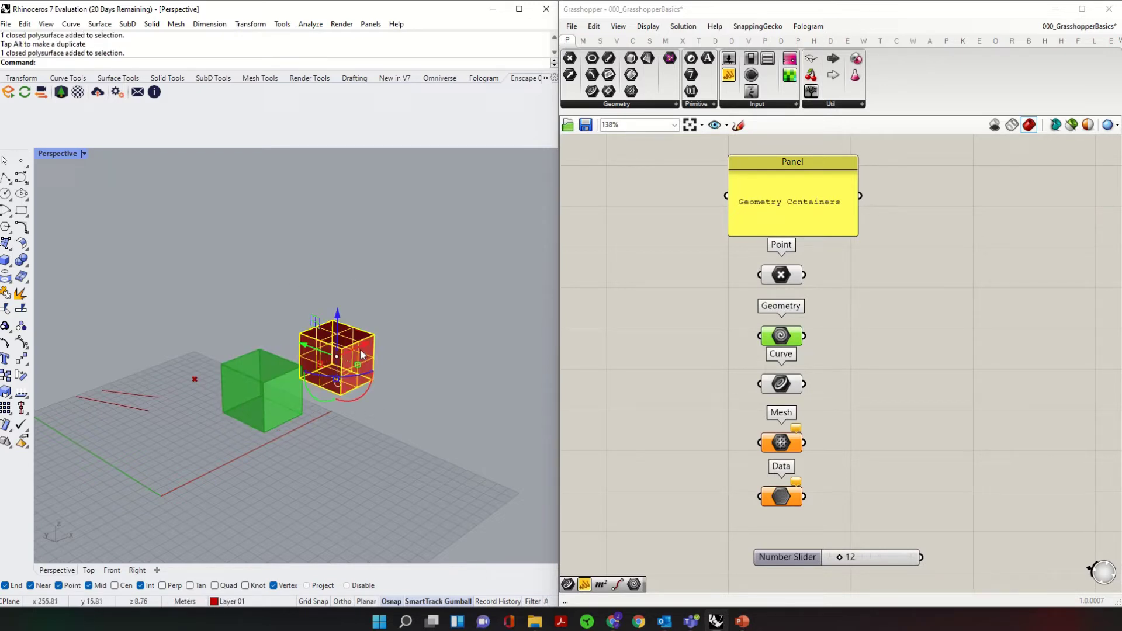
{"action": "key", "text": "Delete"}
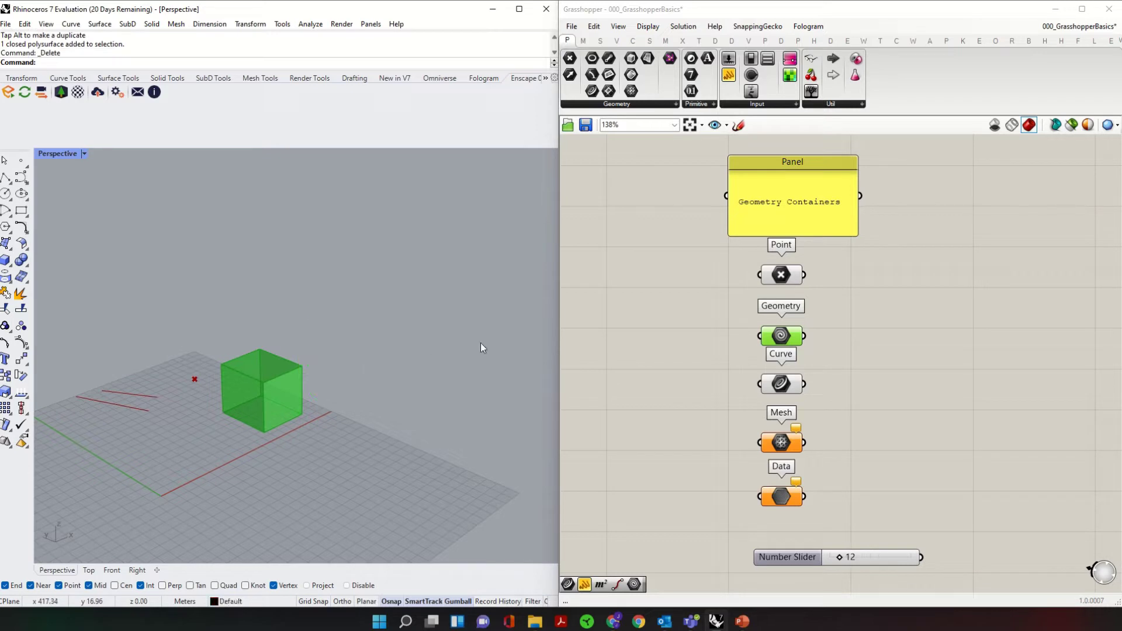
Step: Select the Point, Geometry and Curve containers and compare the Point container's own options with the canvas options
{"action": "left_click", "coordinate": [877, 369]}
{"action": "scroll", "coordinate": [879, 378], "scroll_direction": "down", "scroll_amount": 2}
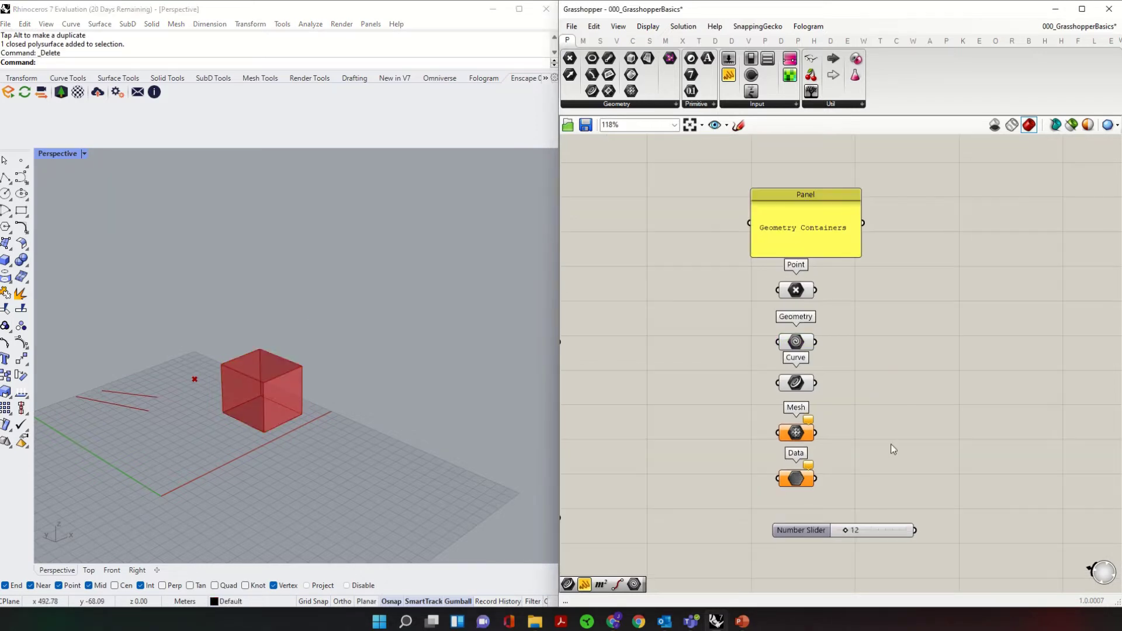
{"action": "left_click_drag", "start_coordinate": [819, 372], "coordinate": [740, 255]}
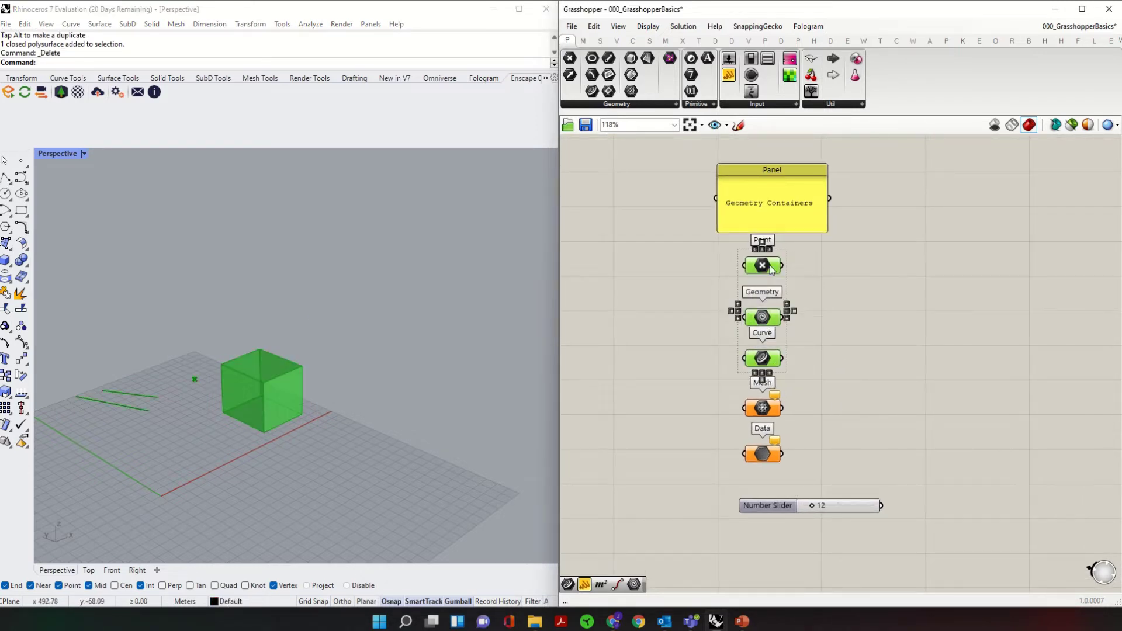
{"action": "right_click", "coordinate": [772, 269]}
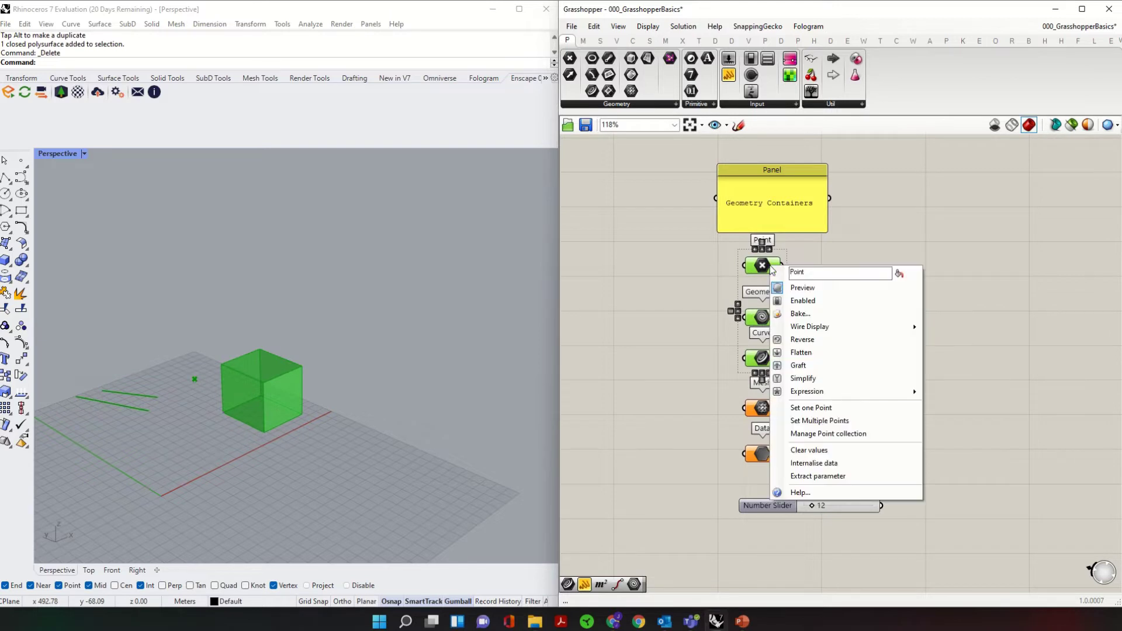
{"action": "right_click", "coordinate": [813, 248]}
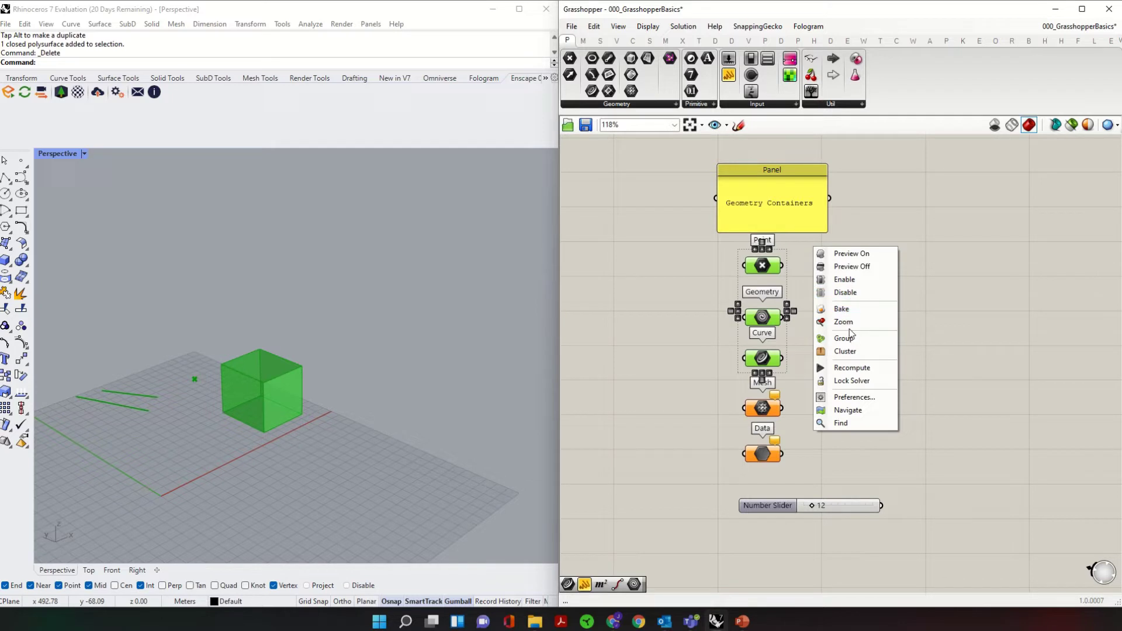
{"action": "left_click", "coordinate": [942, 303]}
Step: Zoom Rhino's Perspective viewport to the box referenced by the Geometry container
{"action": "left_click", "coordinate": [762, 317]}
{"action": "right_click", "coordinate": [763, 318]}
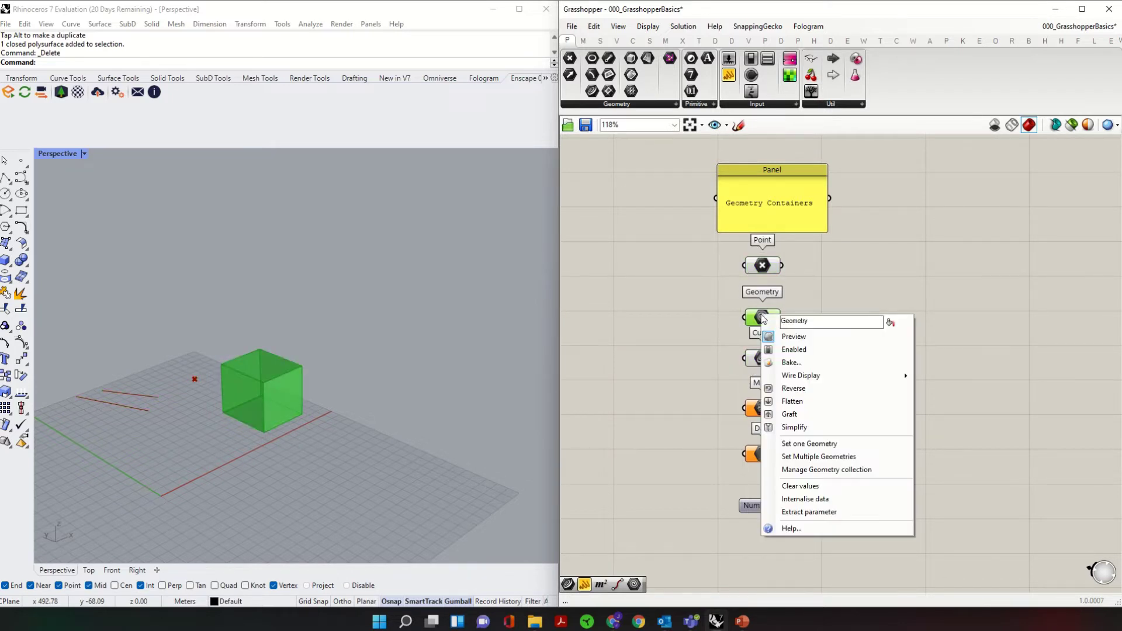
{"action": "key", "text": "Escape"}
{"action": "right_click", "coordinate": [805, 300]}
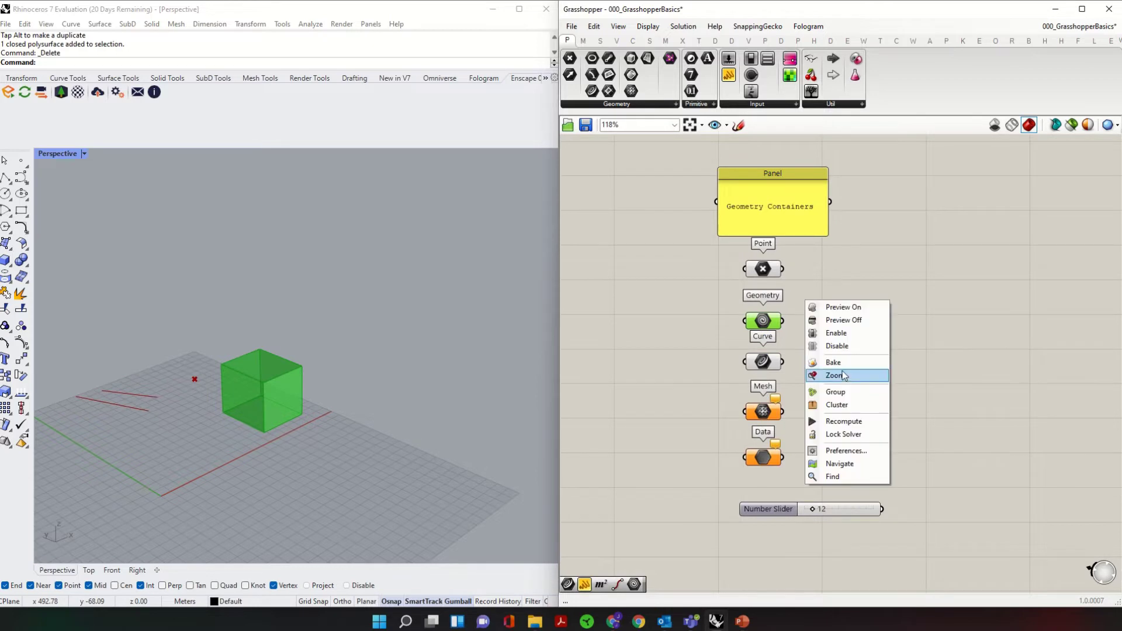
{"action": "right_click", "coordinate": [802, 286]}
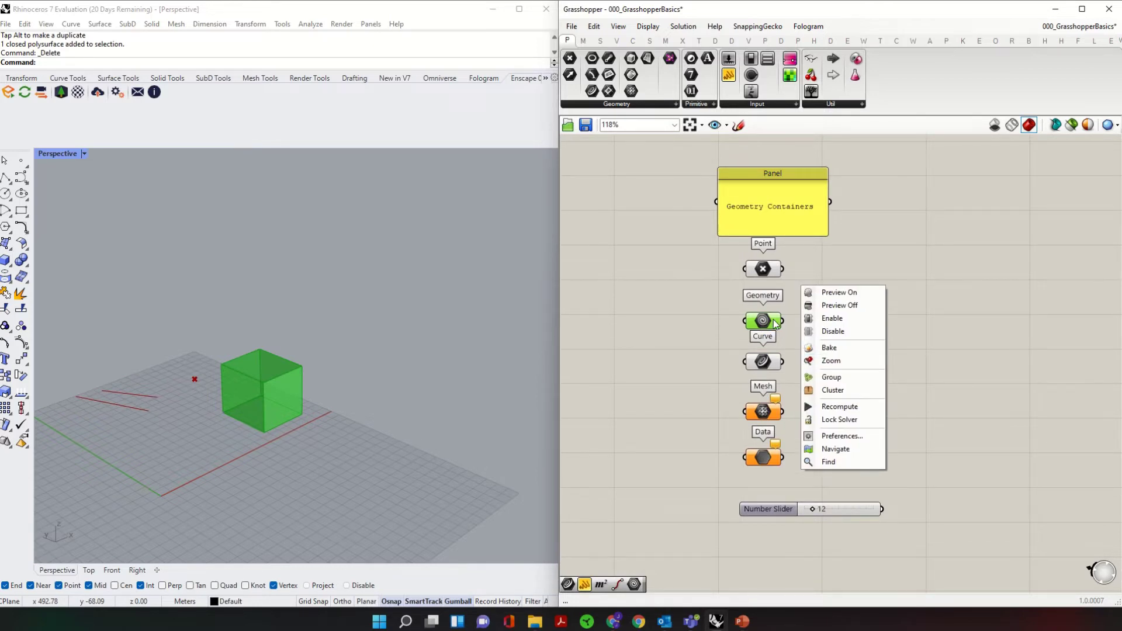
{"action": "left_click", "coordinate": [831, 360]}
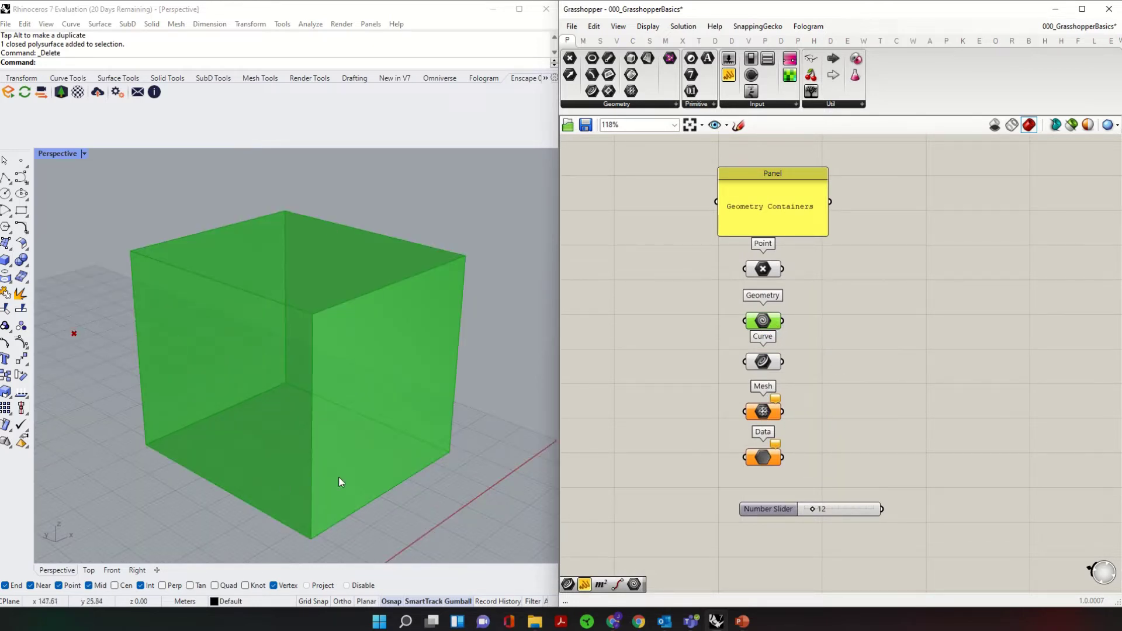
Step: Group the Point, Geometry and Curve containers, then undo the grouping
{"action": "right_click", "coordinate": [806, 307]}
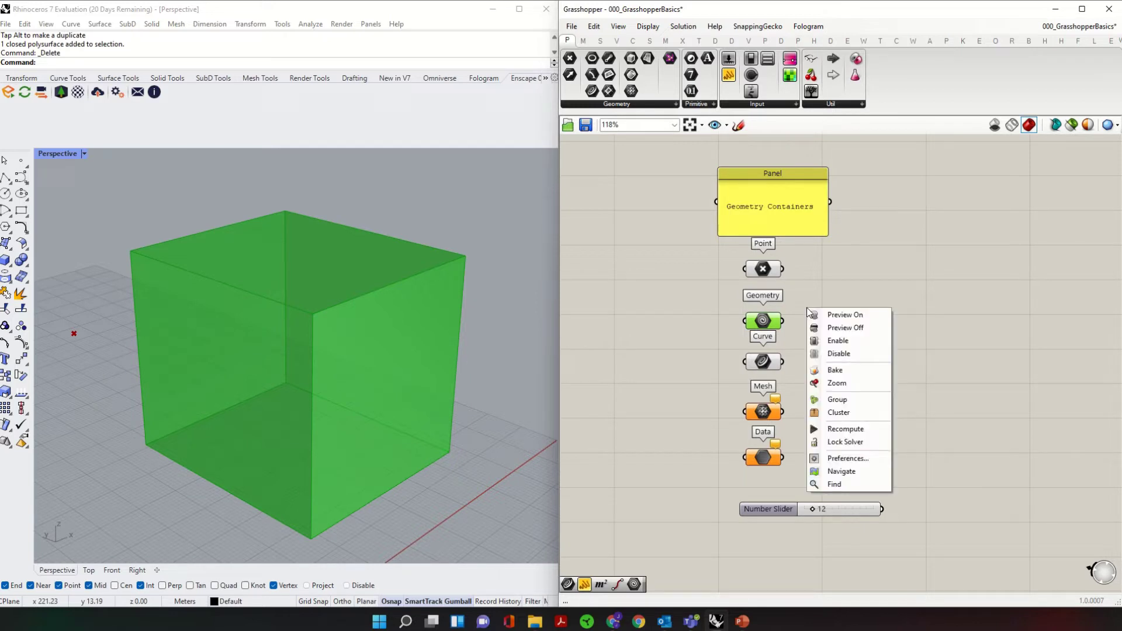
{"action": "left_click", "coordinate": [837, 399]}
{"action": "left_click_drag", "start_coordinate": [803, 375], "coordinate": [747, 284]}
{"action": "right_click", "coordinate": [791, 282]}
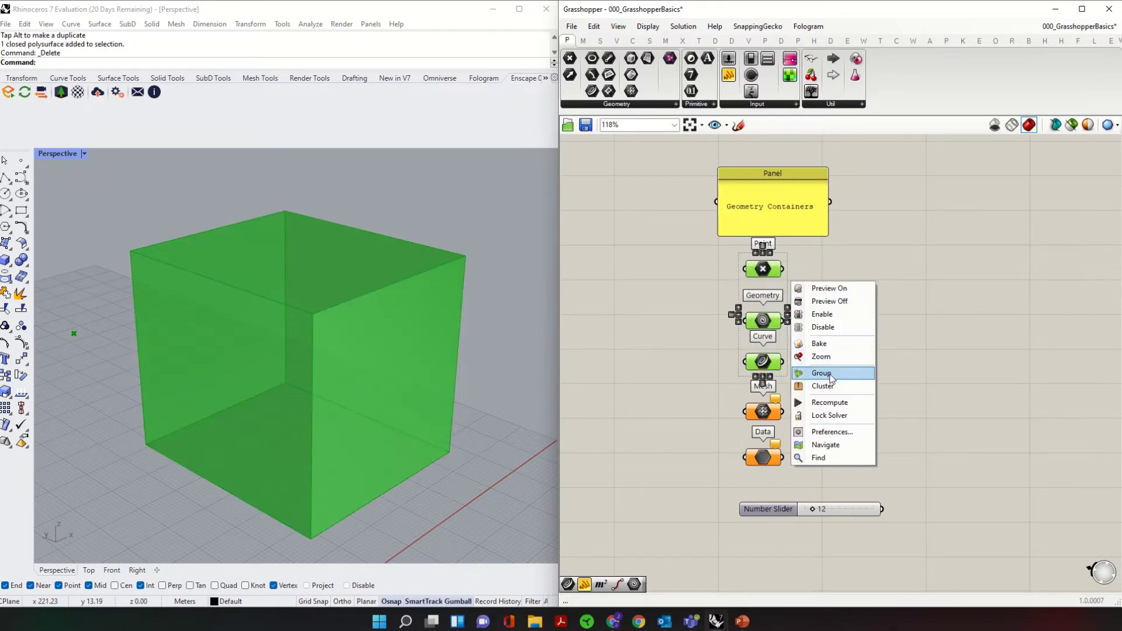
{"action": "left_click", "coordinate": [841, 374]}
{"action": "key", "text": "ctrl+z"}
Step: Recompute the Grasshopper solution with the Geometry container selected
{"action": "right_click", "coordinate": [840, 314]}
{"action": "right_click", "coordinate": [804, 338]}
{"action": "right_click", "coordinate": [812, 316]}
{"action": "right_click", "coordinate": [812, 316]}
{"action": "left_click", "coordinate": [763, 320]}
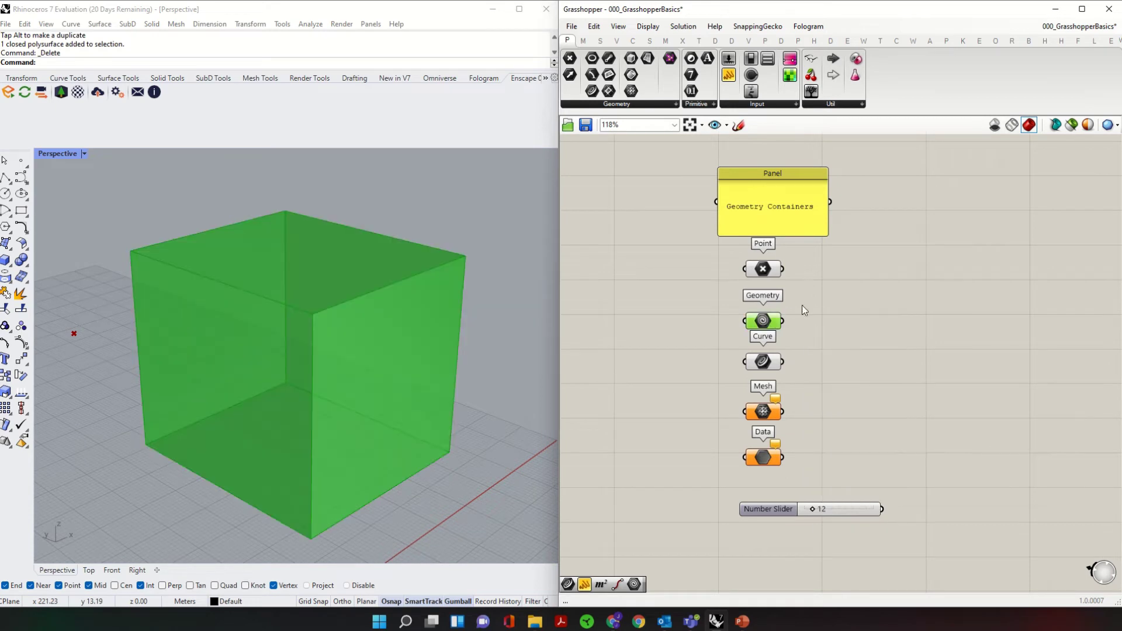
{"action": "right_click", "coordinate": [802, 306]}
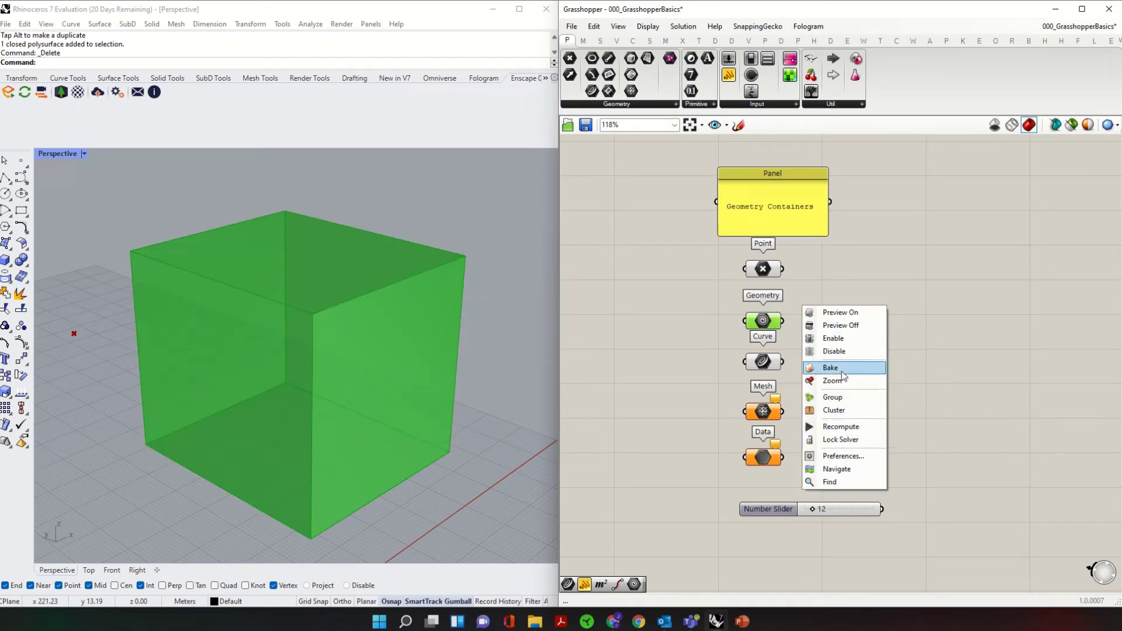
{"action": "left_click", "coordinate": [851, 427]}
Step: Lock the Grasshopper solver and shift the Geometry container sideways out of line with the other containers
{"action": "scroll", "coordinate": [890, 286], "scroll_direction": "down", "scroll_amount": 3}
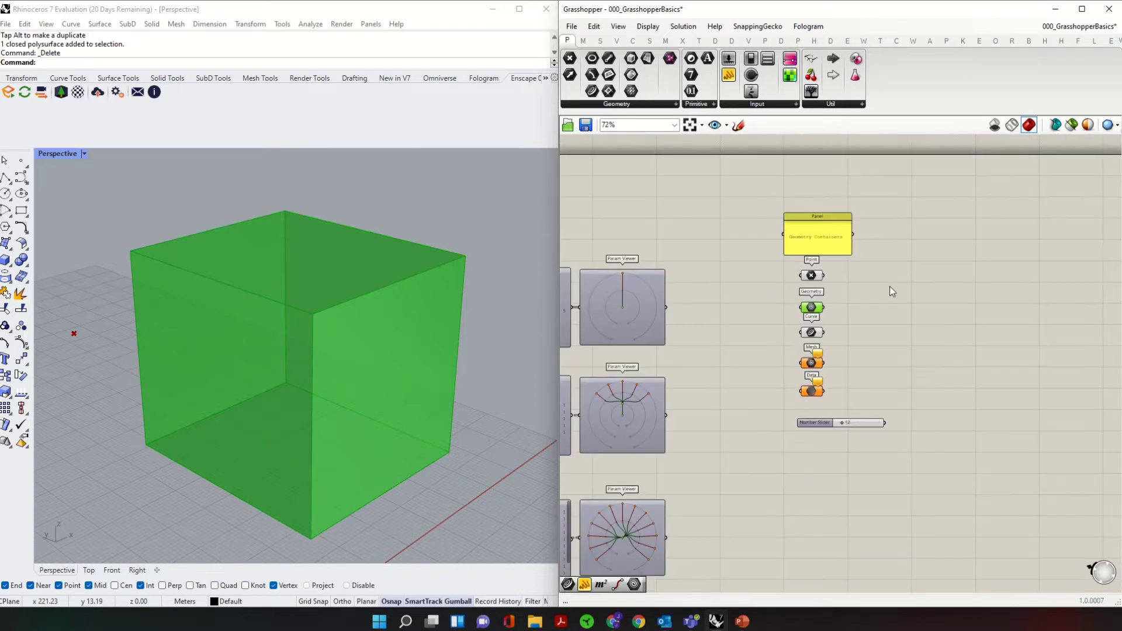
{"action": "scroll", "coordinate": [889, 287], "scroll_direction": "up", "scroll_amount": 2}
{"action": "right_click", "coordinate": [840, 330]}
{"action": "left_click", "coordinate": [865, 463]}
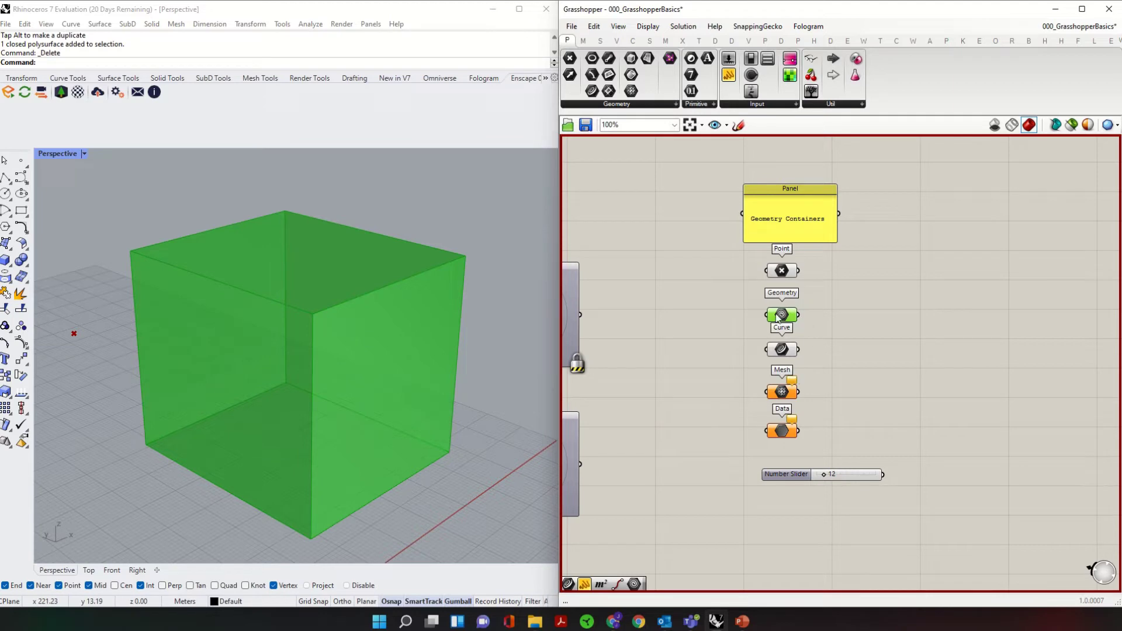
{"action": "mouse_move", "coordinate": [778, 320]}
{"action": "left_mouse_down"}
{"action": "mouse_move", "coordinate": [791, 330]}
{"action": "mouse_move", "coordinate": [797, 317]}
{"action": "left_mouse_up"}
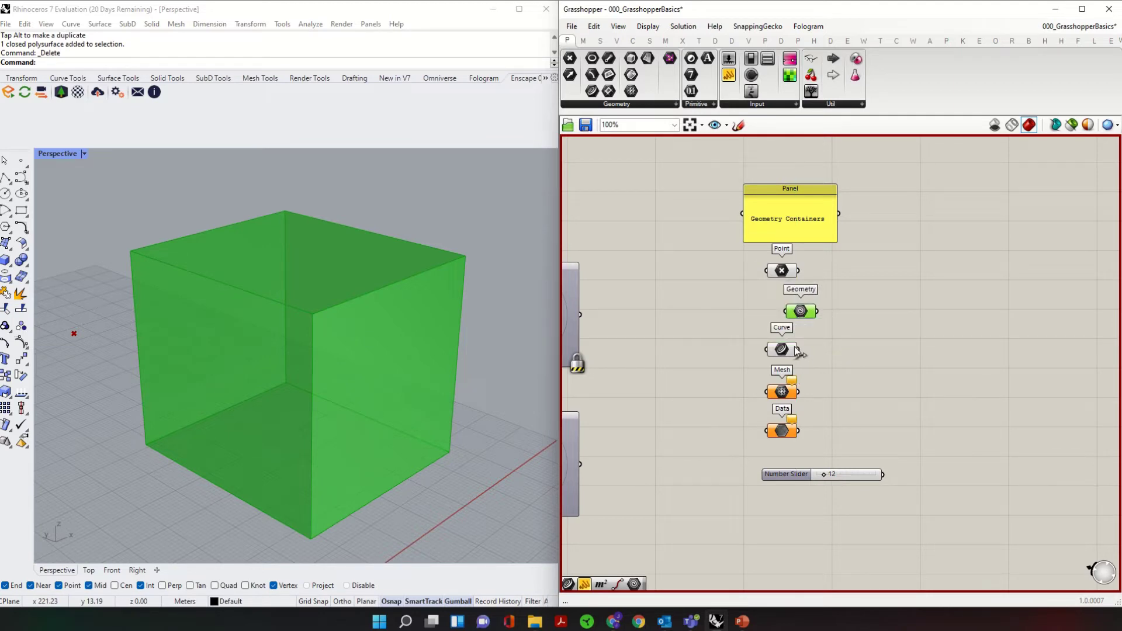
{"action": "left_click", "coordinate": [773, 338]}
Step: Add a Data container to the canvas while the solver is locked, then delete it
{"action": "scroll", "coordinate": [984, 392], "scroll_direction": "down", "scroll_amount": 3}
{"action": "right_click_drag", "start_coordinate": [984, 393], "coordinate": [766, 335]}
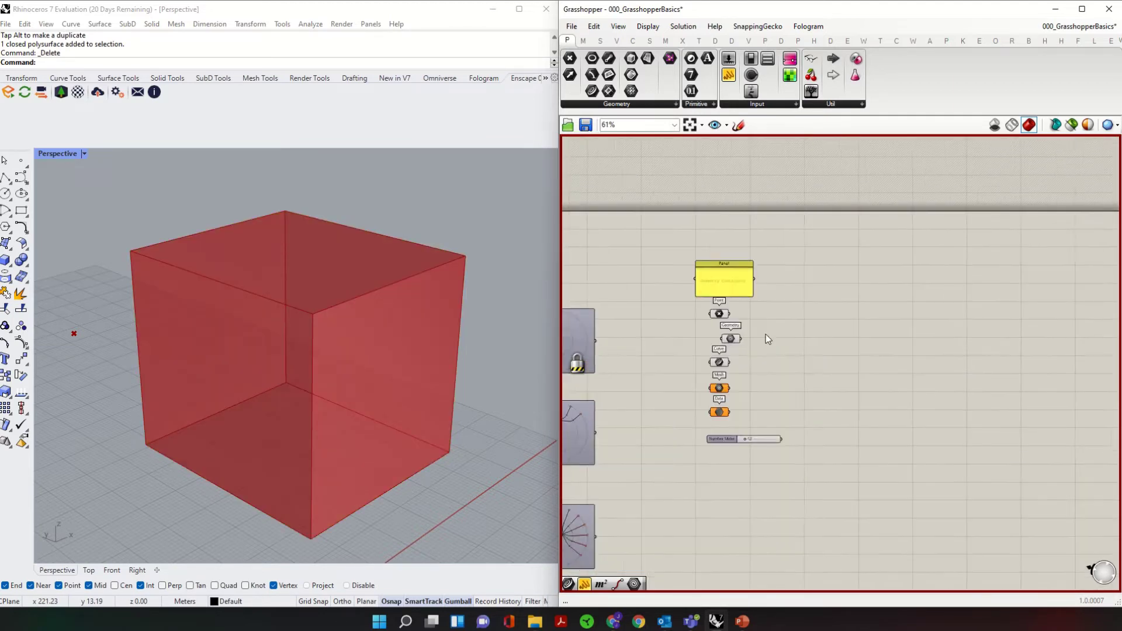
{"action": "scroll", "coordinate": [766, 331], "scroll_direction": "up", "scroll_amount": 3}
{"action": "double_click", "coordinate": [789, 406]}
{"action": "type", "text": "data"}
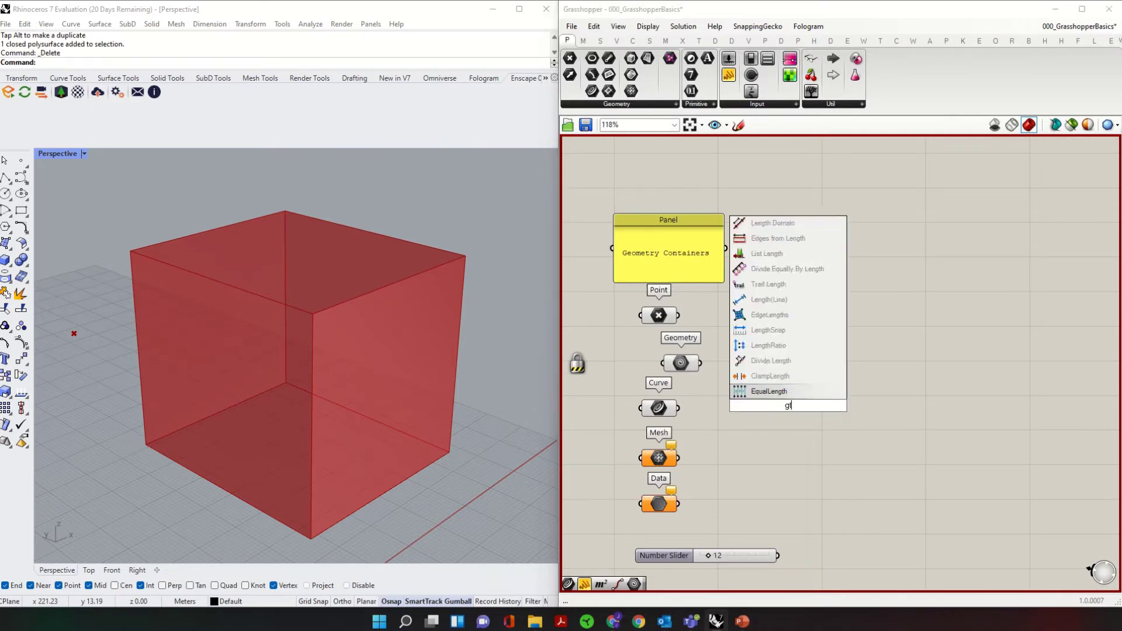
{"action": "left_click", "coordinate": [791, 370]}
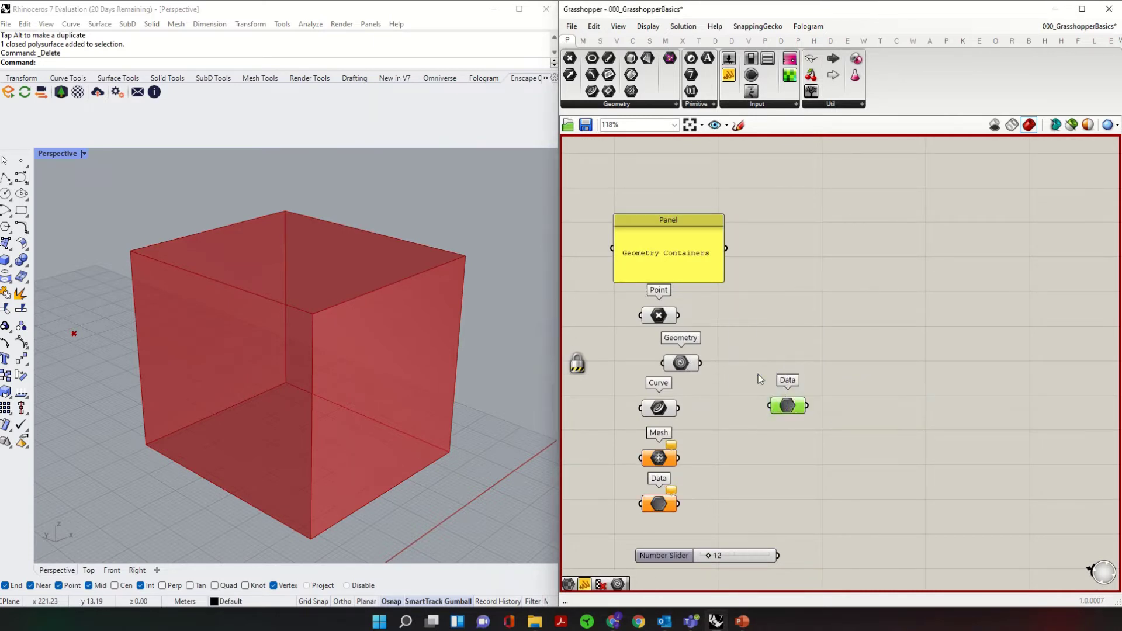
{"action": "key", "text": "Delete"}
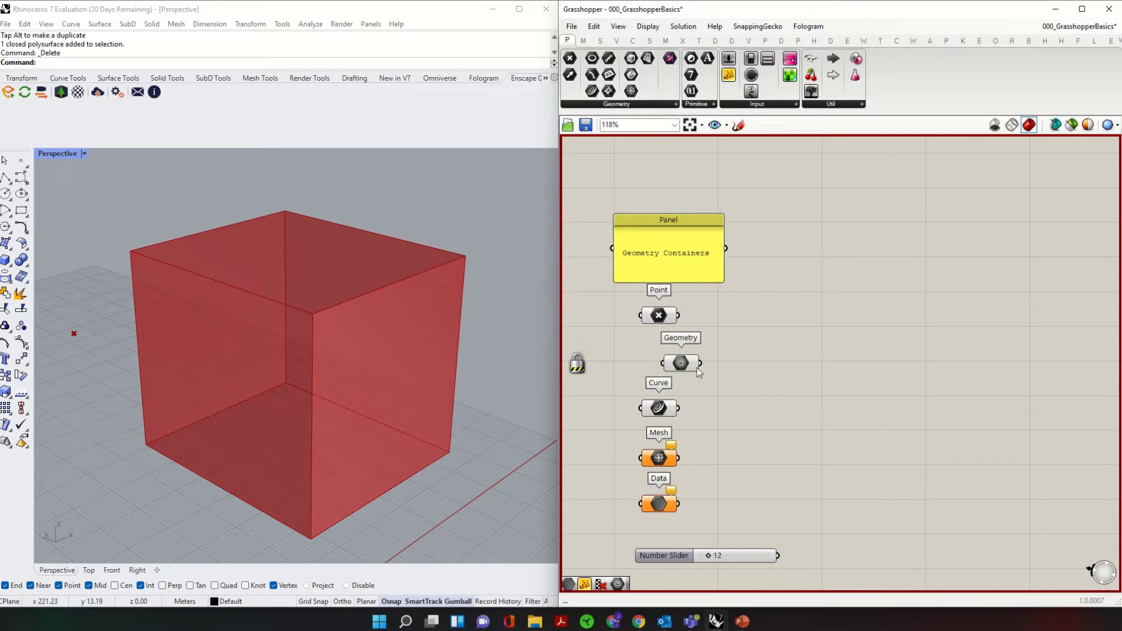
Step: Align the Geometry container with the Point and Curve containers again and unlock the solver
{"action": "left_click_drag", "start_coordinate": [691, 365], "coordinate": [663, 366]}
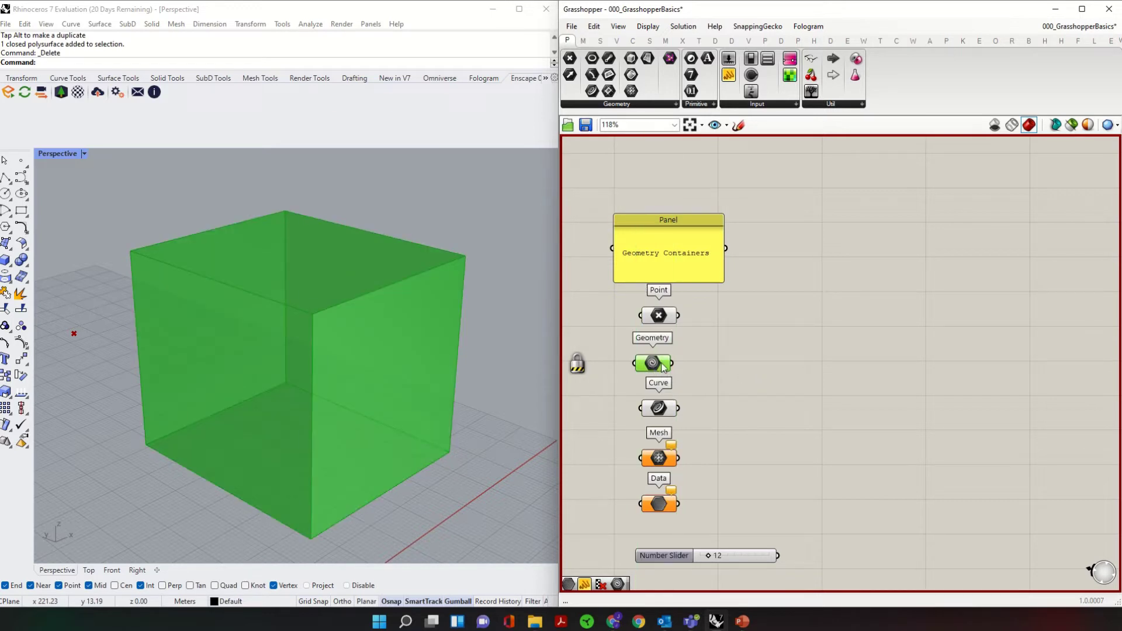
{"action": "right_click", "coordinate": [717, 360]}
{"action": "left_click", "coordinate": [763, 495]}
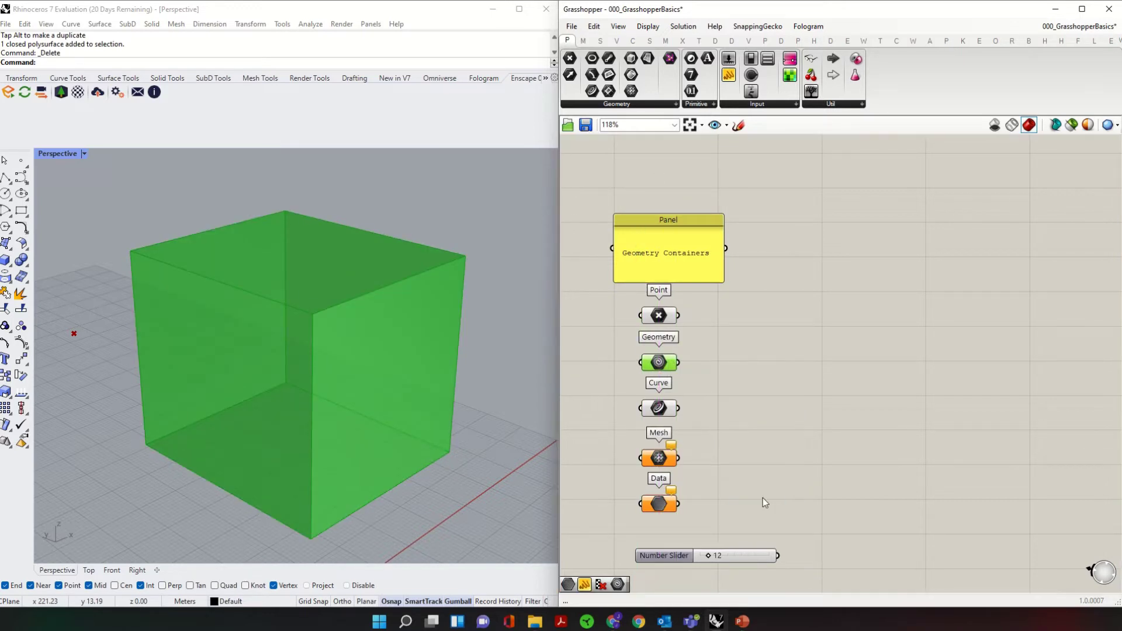
Step: Review the canvas options with nothing selected and browse the installed component categories
{"action": "left_click", "coordinate": [760, 421]}
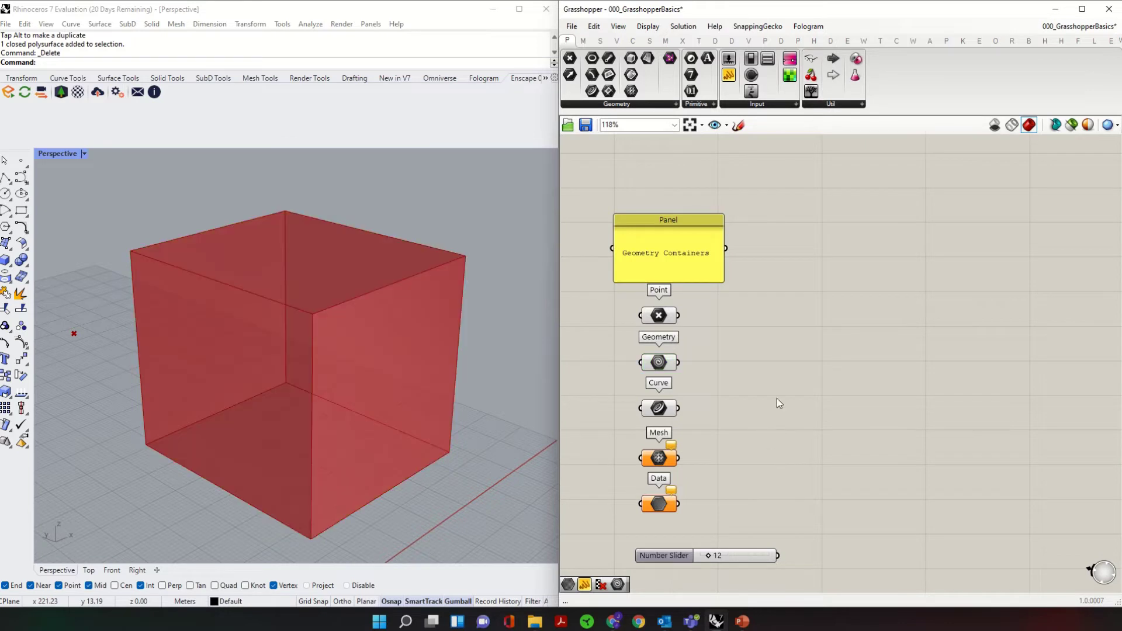
{"action": "right_click", "coordinate": [761, 368]}
{"action": "right_click", "coordinate": [747, 353]}
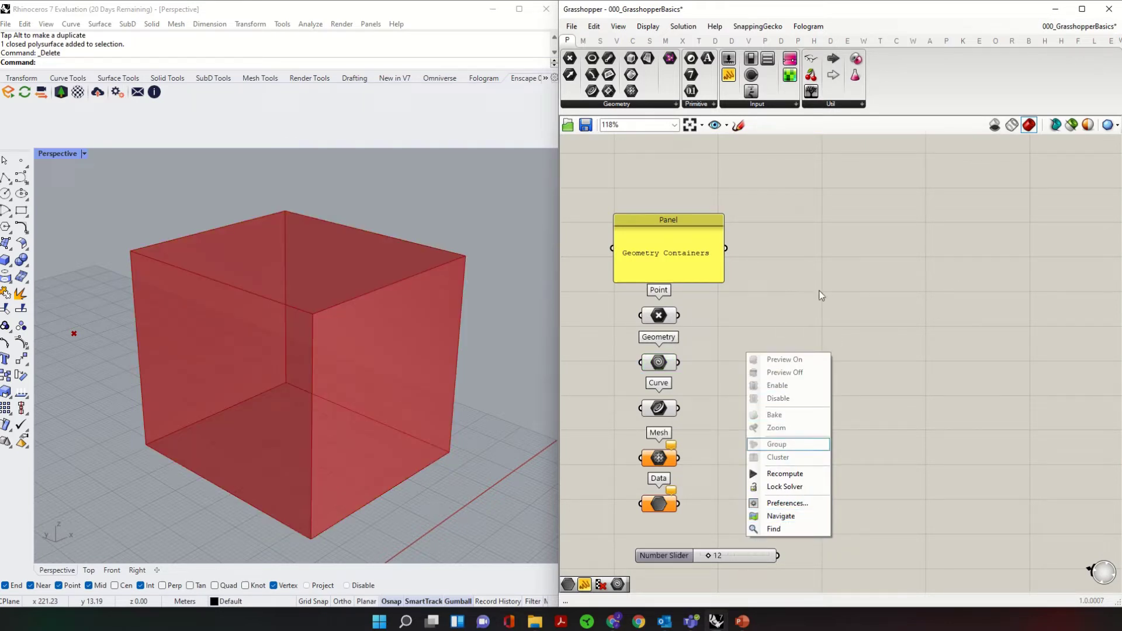
{"action": "left_click", "coordinate": [745, 320]}
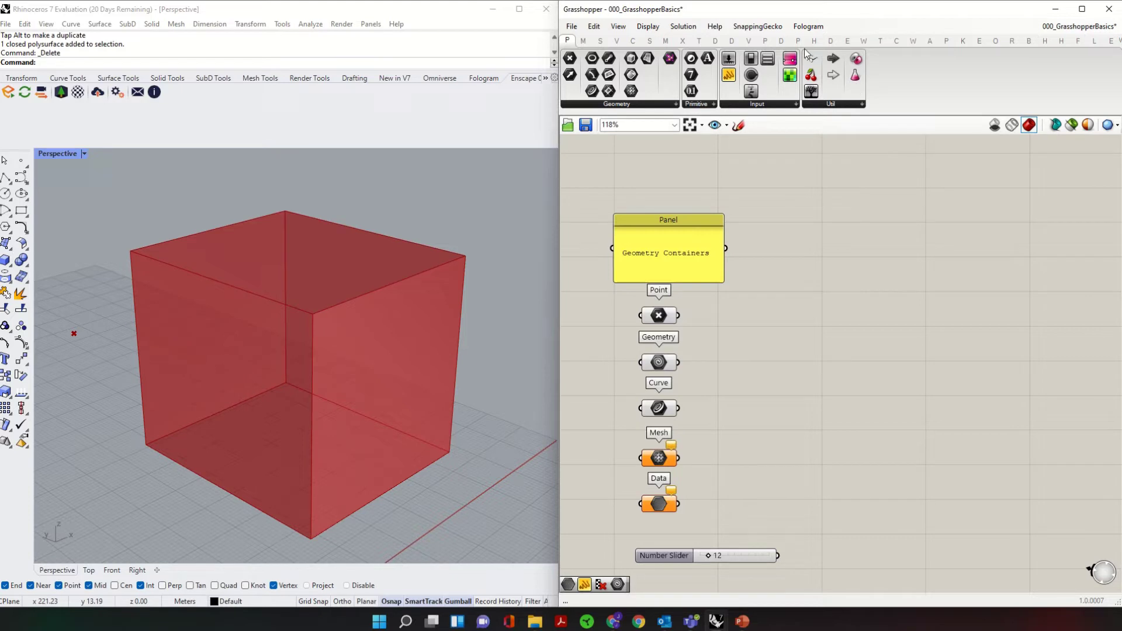
{"action": "left_click", "coordinate": [616, 40]}
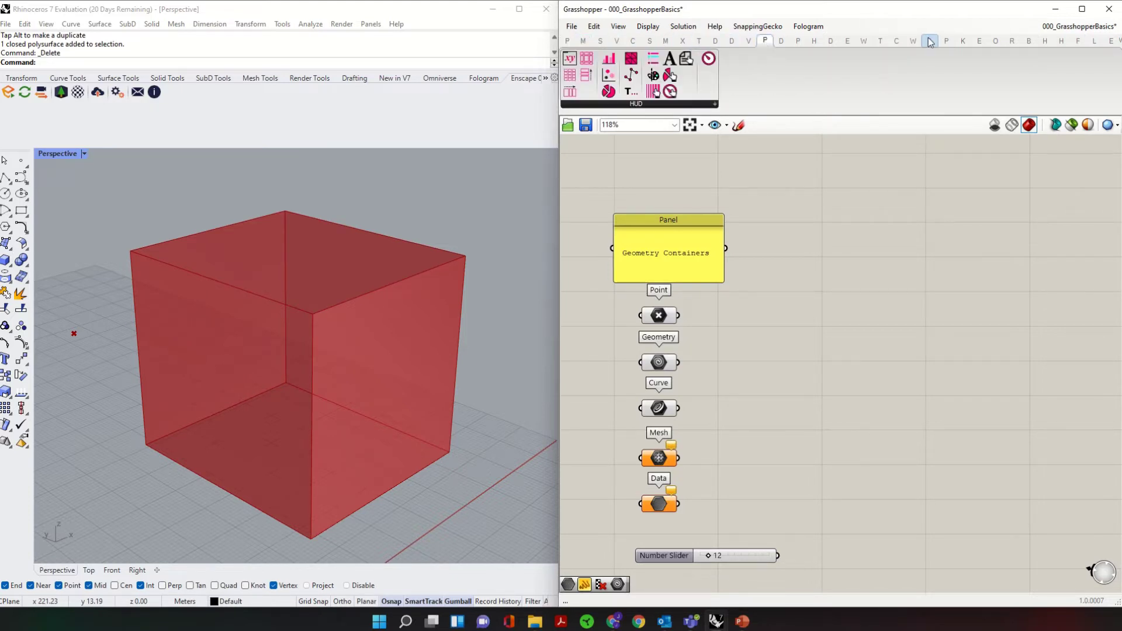
{"action": "left_click", "coordinate": [666, 42]}
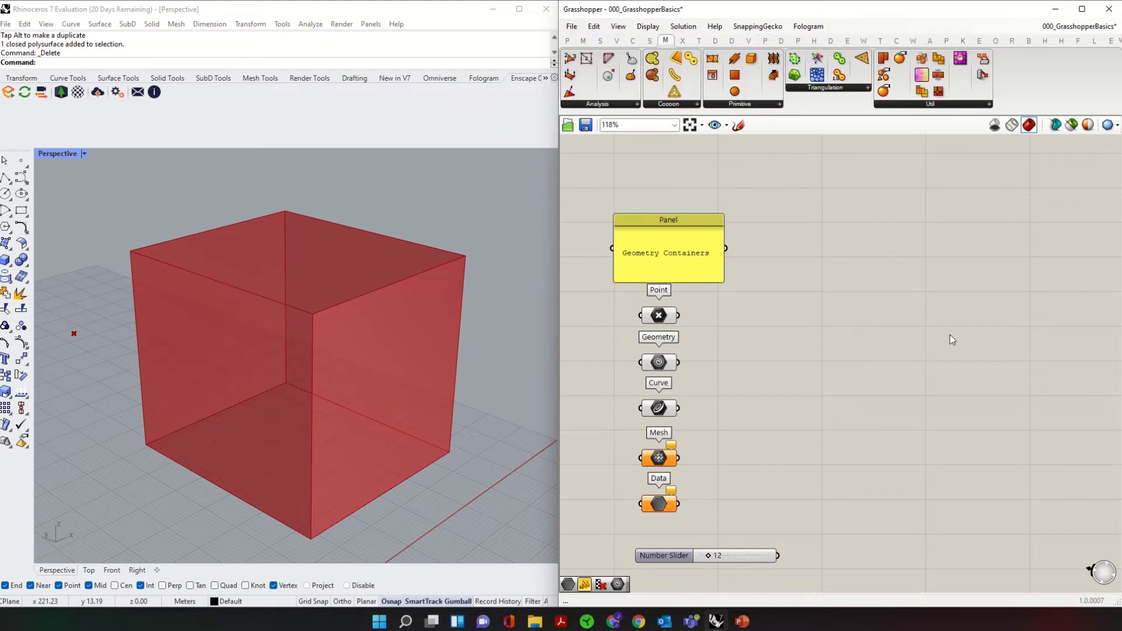
Step: Add a Move component to the canvas beside the column of geometry containers
{"action": "double_click", "coordinate": [830, 293]}
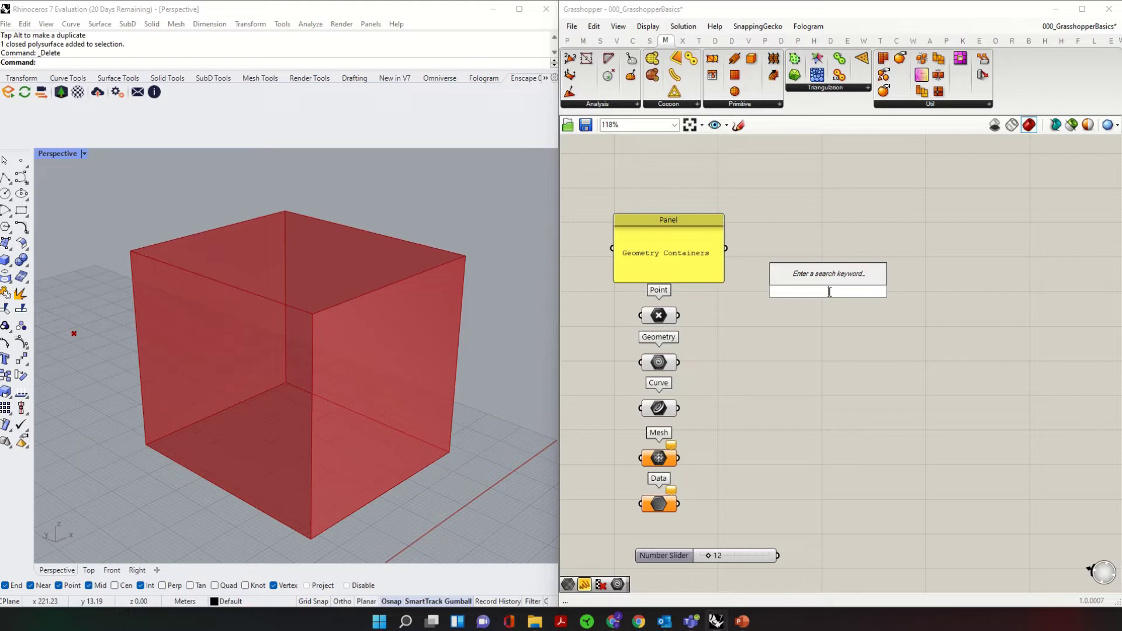
{"action": "scroll", "coordinate": [307, 418], "scroll_direction": "down", "scroll_amount": 5}
{"action": "right_click_drag", "start_coordinate": [306, 418], "coordinate": [370, 395]}
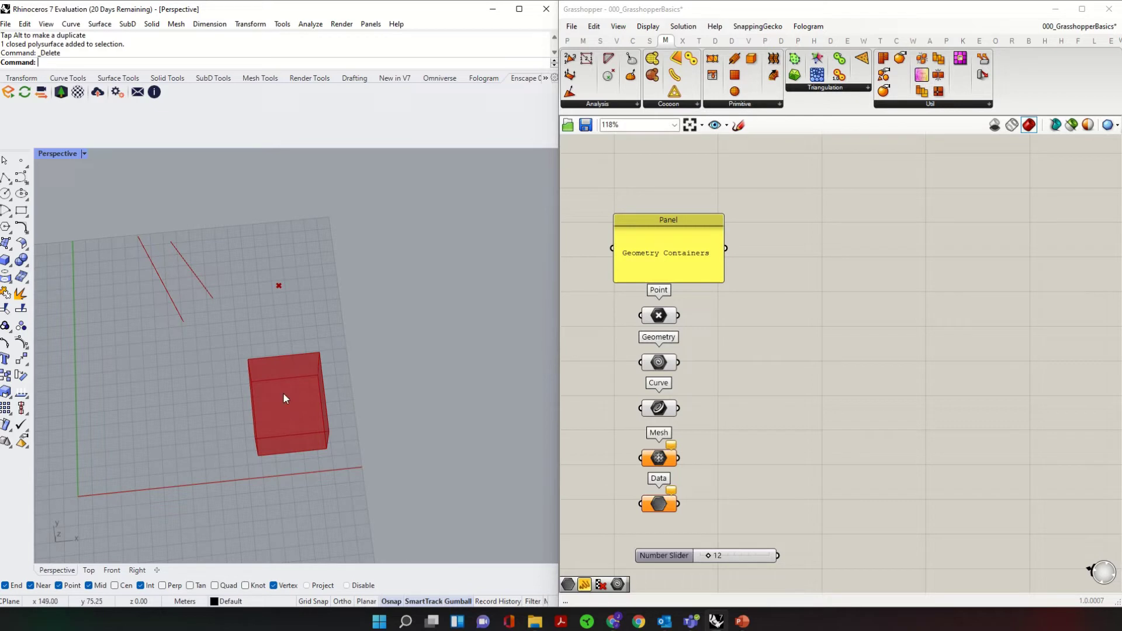
{"action": "right_click_drag", "start_coordinate": [329, 401], "coordinate": [261, 380]}
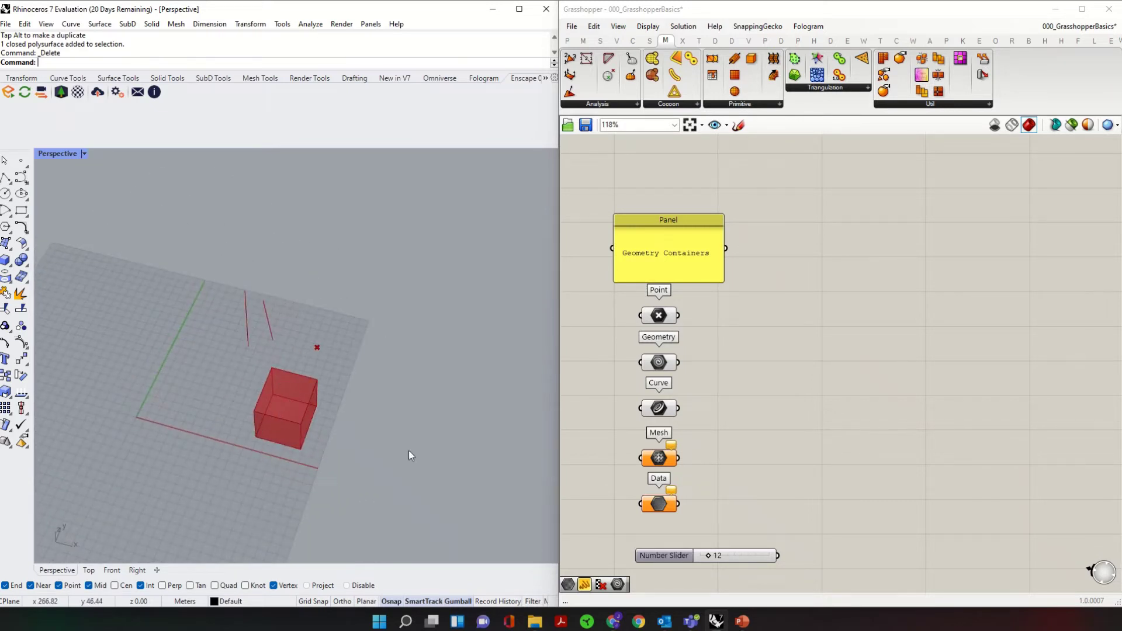
{"action": "right_click_drag", "start_coordinate": [526, 468], "coordinate": [388, 419]}
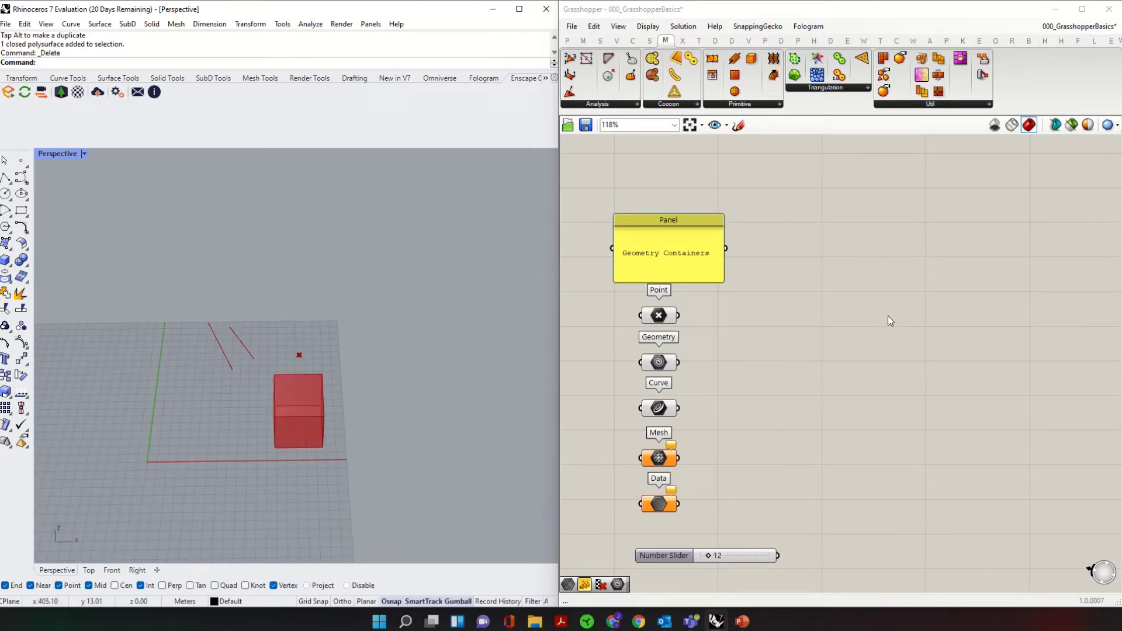
{"action": "double_click", "coordinate": [840, 330]}
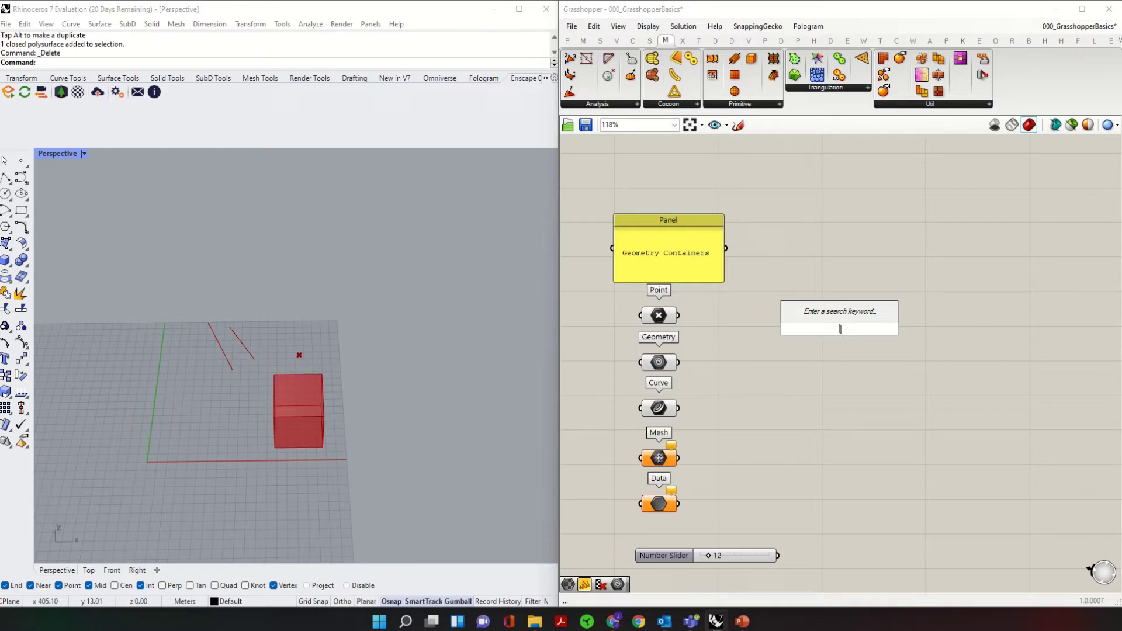
{"action": "type", "text": "move"}
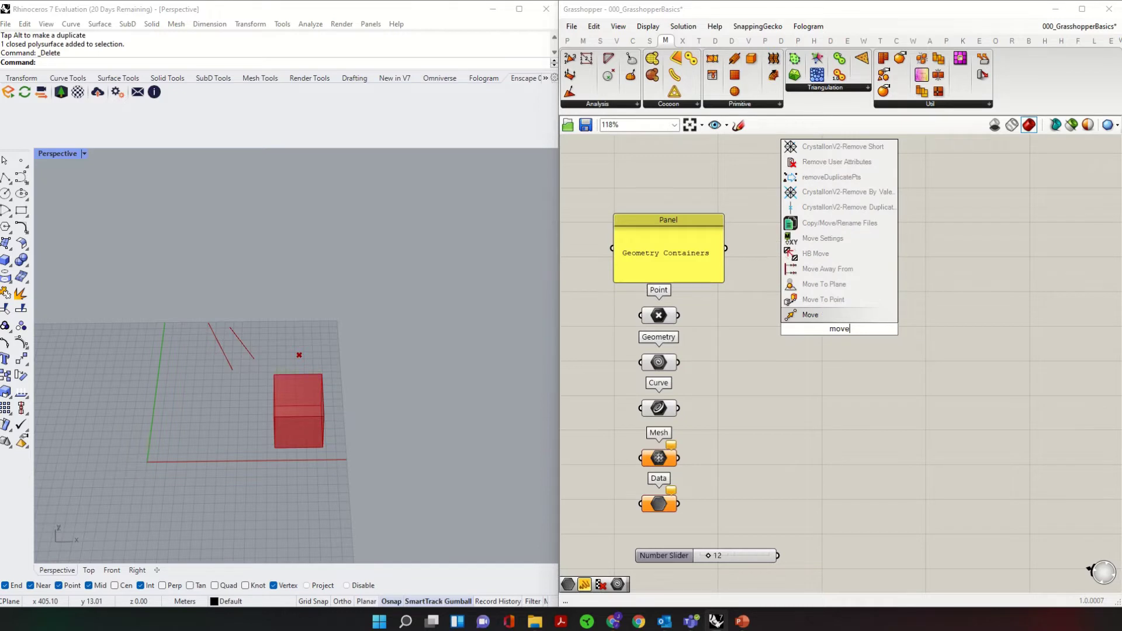
{"action": "key", "text": "Return"}
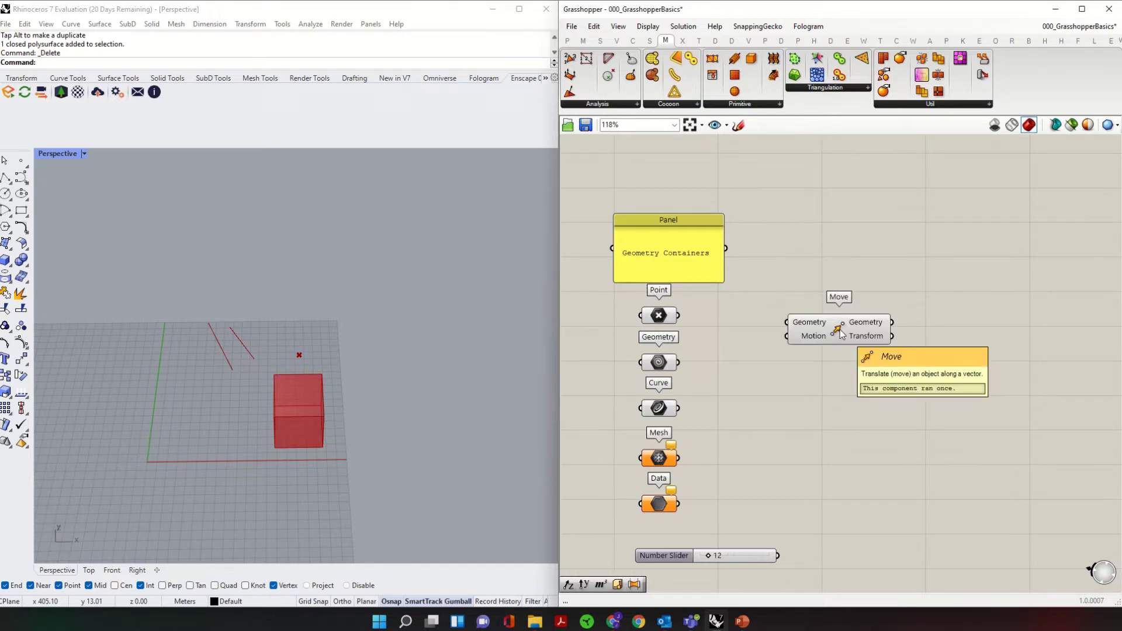
{"action": "left_click_drag", "start_coordinate": [840, 331], "coordinate": [855, 359]}
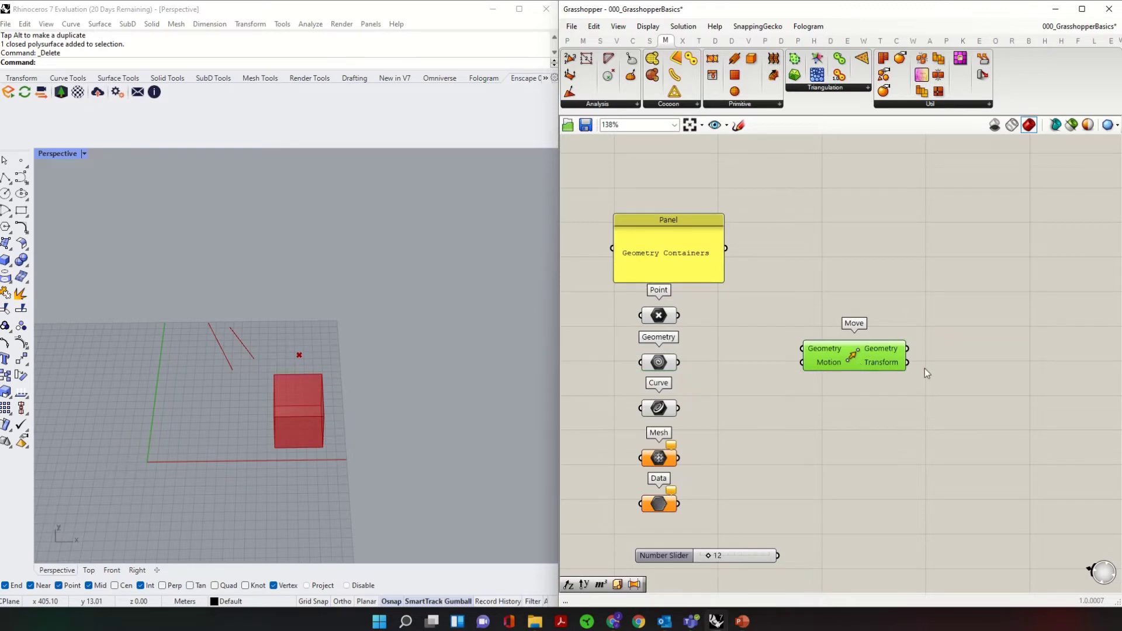
{"action": "scroll", "coordinate": [925, 368], "scroll_direction": "up", "scroll_amount": 2}
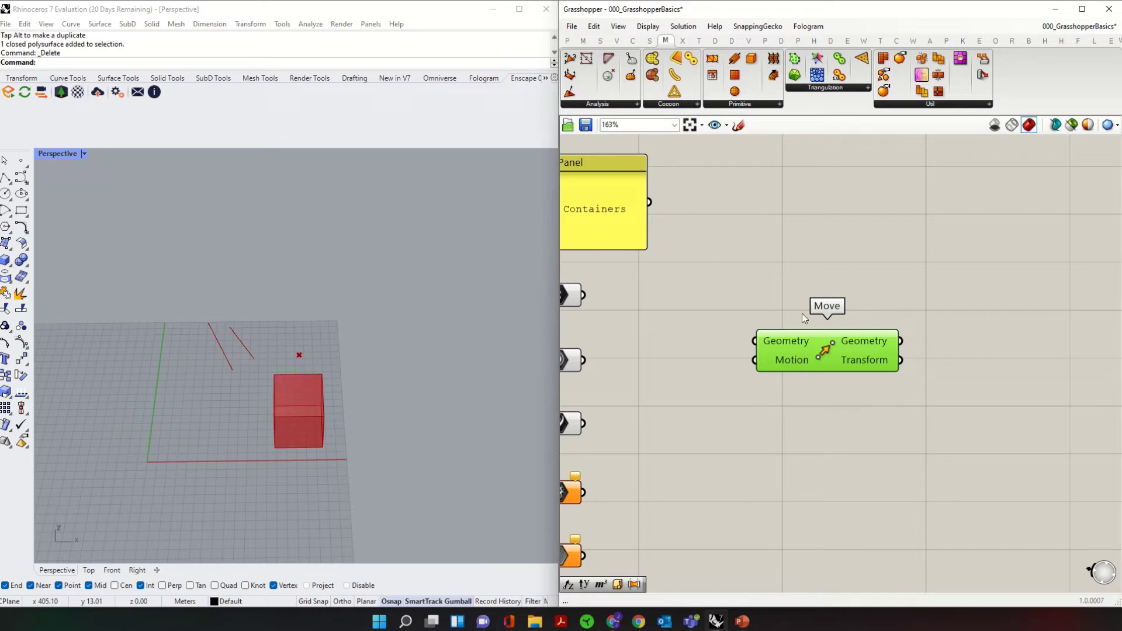
{"action": "left_click", "coordinate": [739, 125]}
{"action": "mouse_move", "coordinate": [790, 309]}
{"action": "left_mouse_down"}
{"action": "mouse_move", "coordinate": [747, 358]}
{"action": "mouse_move", "coordinate": [787, 382]}
{"action": "mouse_move", "coordinate": [802, 344]}
{"action": "mouse_move", "coordinate": [794, 319]}
{"action": "left_mouse_up"}
{"action": "mouse_move", "coordinate": [903, 339]}
{"action": "left_mouse_down"}
{"action": "mouse_move", "coordinate": [884, 325]}
{"action": "mouse_move", "coordinate": [867, 373]}
{"action": "mouse_move", "coordinate": [903, 371]}
{"action": "mouse_move", "coordinate": [901, 325]}
{"action": "left_mouse_up"}
{"action": "left_click", "coordinate": [817, 146]}
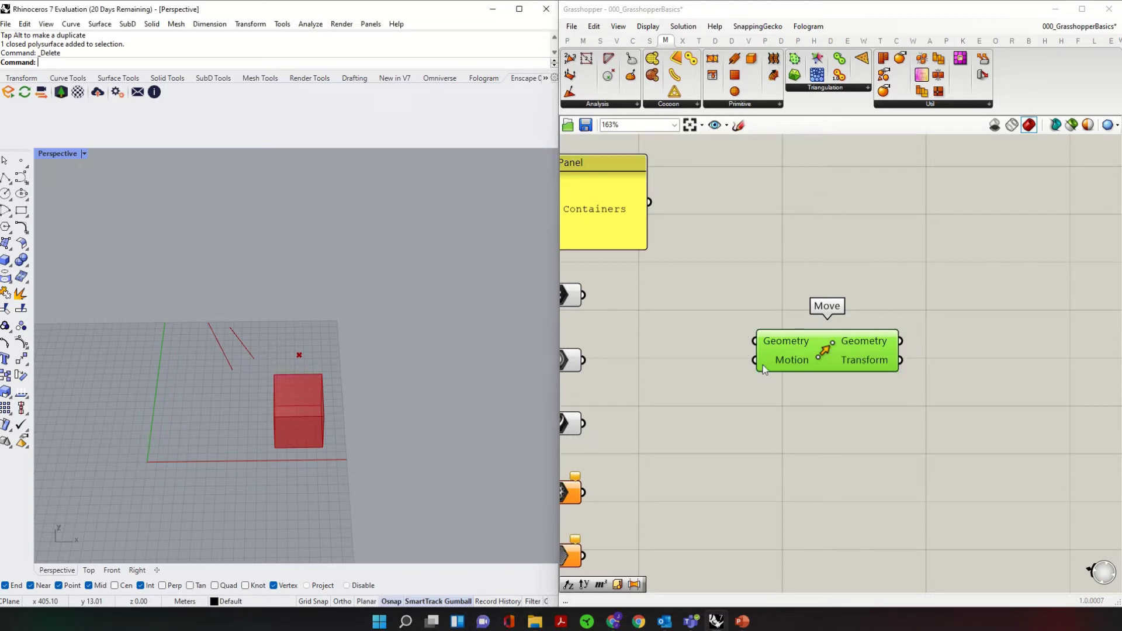
Step: Examine the Move component's Geometry and Motion inputs and align the component with the Geometry container
{"action": "mouse_move", "coordinate": [770, 344]}
{"action": "left_click", "coordinate": [777, 342]}
{"action": "left_click_drag", "start_coordinate": [777, 342], "coordinate": [775, 361]}
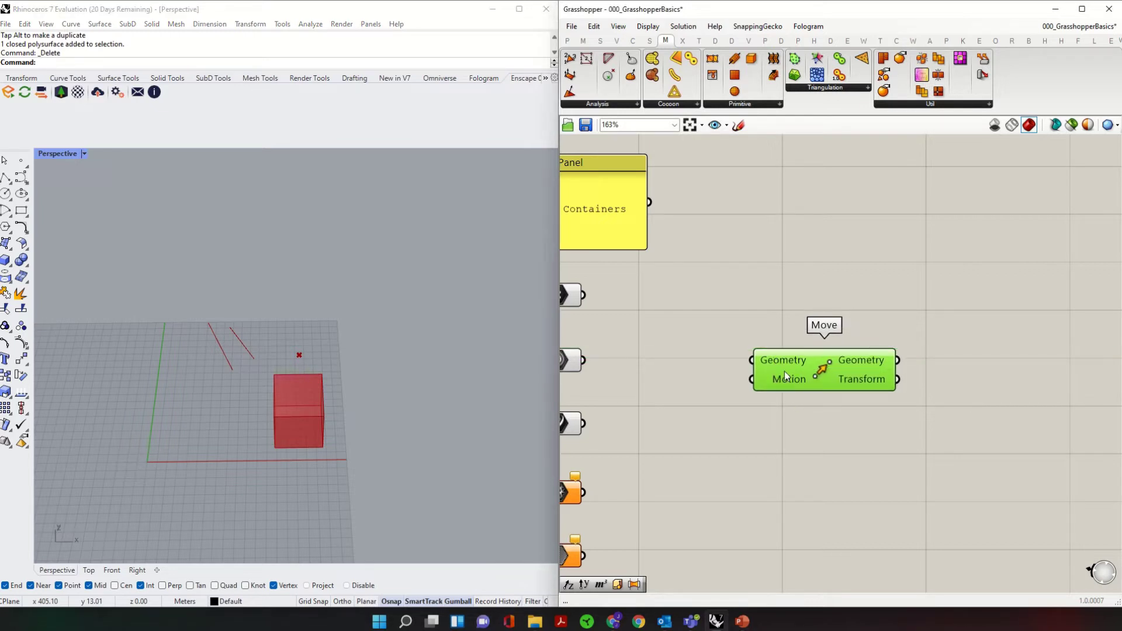
{"action": "mouse_move", "coordinate": [785, 369]}
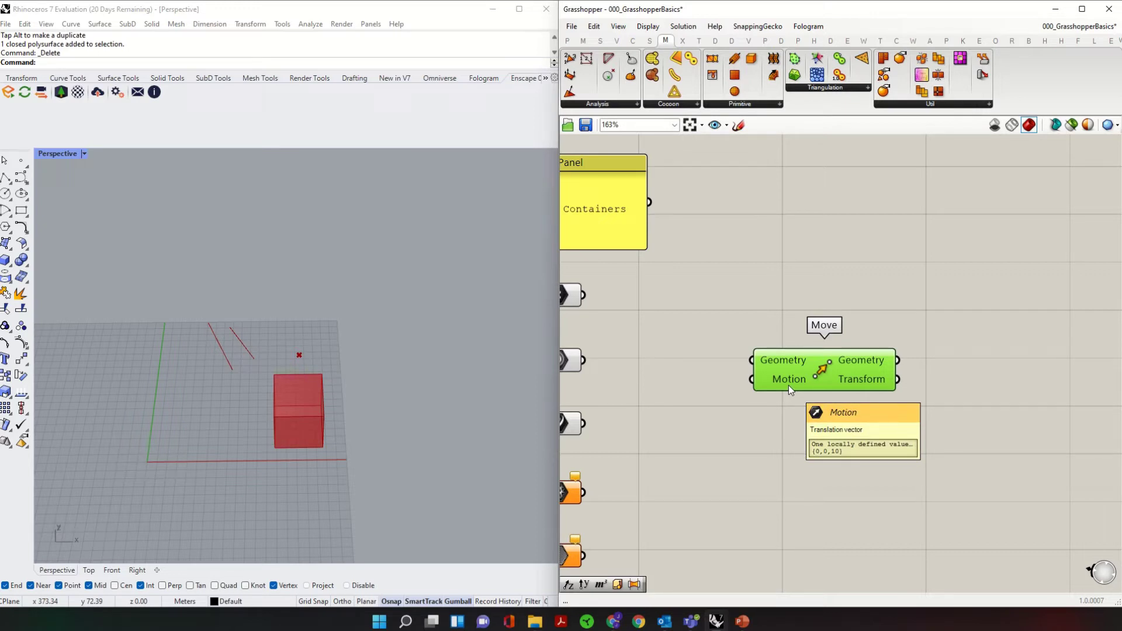
Step: Place the Geometry container in front of the Move component and connect its output to Move's Geometry input
{"action": "right_click_drag", "start_coordinate": [821, 463], "coordinate": [874, 456]}
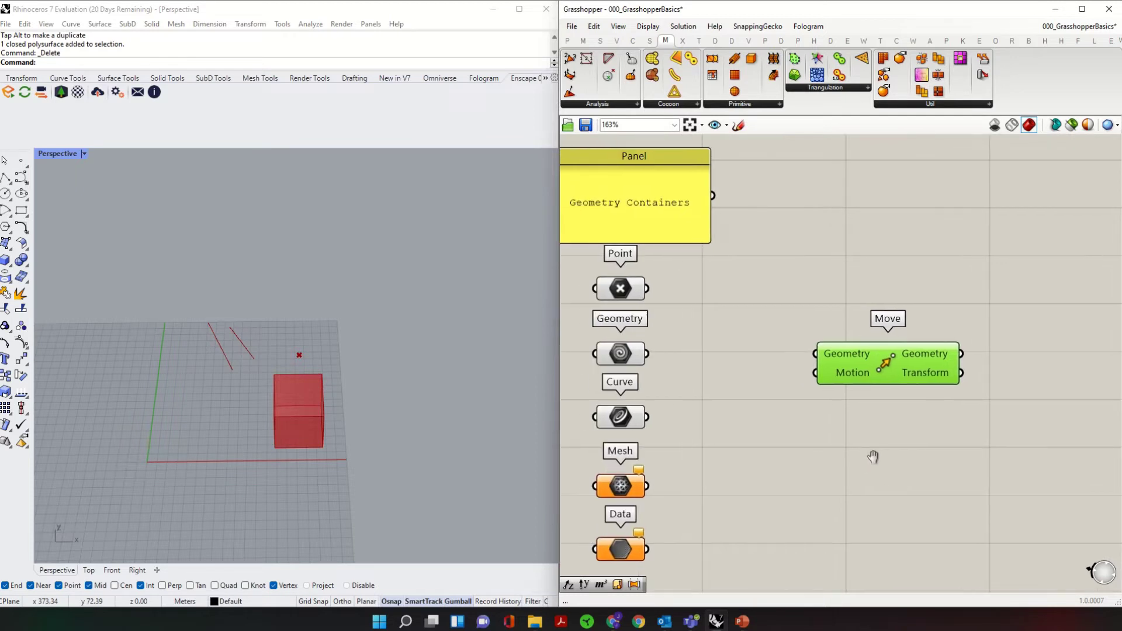
{"action": "left_click", "coordinate": [621, 359]}
{"action": "left_click_drag", "start_coordinate": [634, 358], "coordinate": [728, 357]}
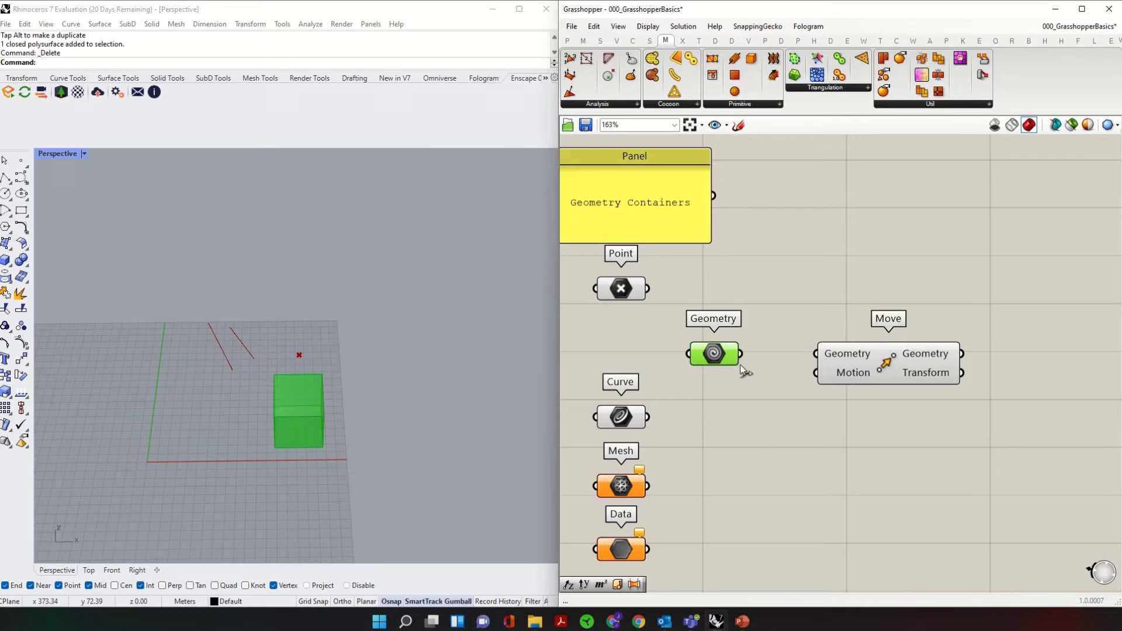
{"action": "left_click_drag", "start_coordinate": [741, 358], "coordinate": [811, 359]}
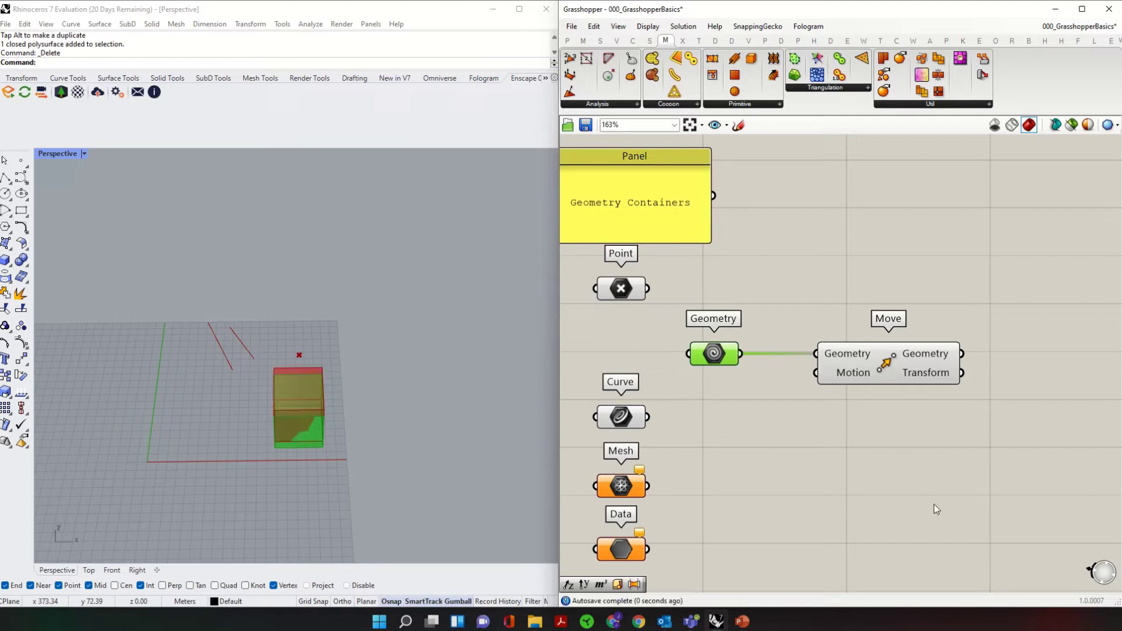
{"action": "left_click", "coordinate": [888, 472]}
Step: Select the Geometry container and Move component to compare the original and moved boxes in Rhino's Perspective viewport
{"action": "left_click", "coordinate": [712, 361]}
{"action": "left_click", "coordinate": [899, 377]}
{"action": "right_click_drag", "start_coordinate": [350, 509], "coordinate": [281, 374]}
{"action": "right_click_drag", "start_coordinate": [993, 426], "coordinate": [930, 391]}
{"action": "left_click_drag", "start_coordinate": [931, 390], "coordinate": [661, 316]}
{"action": "left_click_drag", "start_coordinate": [848, 339], "coordinate": [873, 339]}
{"action": "right_click_drag", "start_coordinate": [141, 513], "coordinate": [176, 497]}
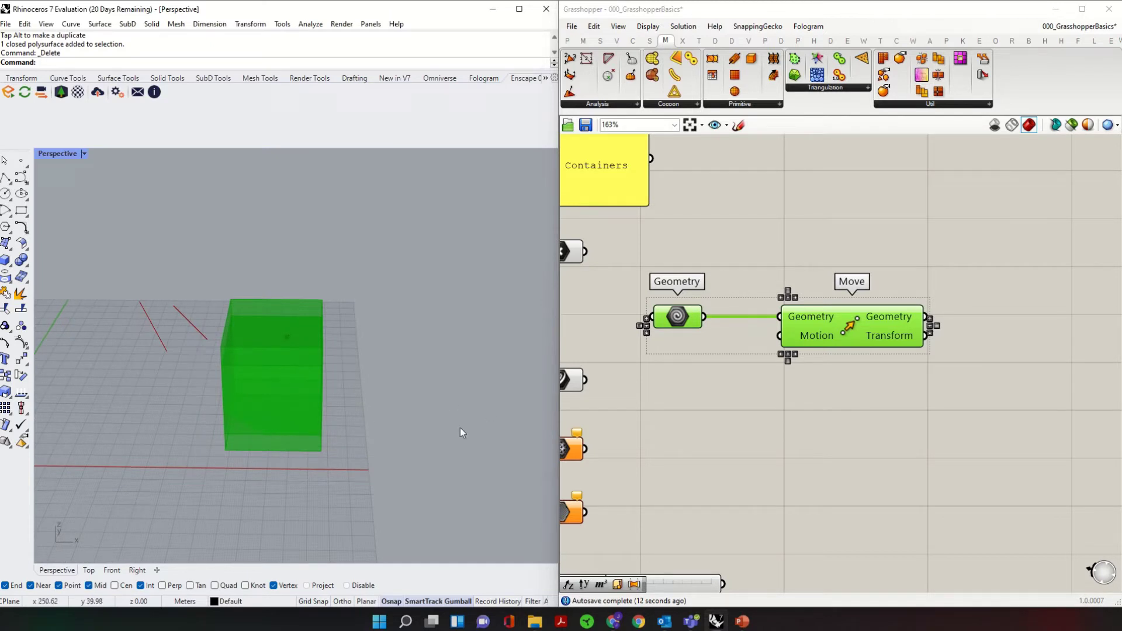
{"action": "right_click_drag", "start_coordinate": [418, 409], "coordinate": [368, 446]}
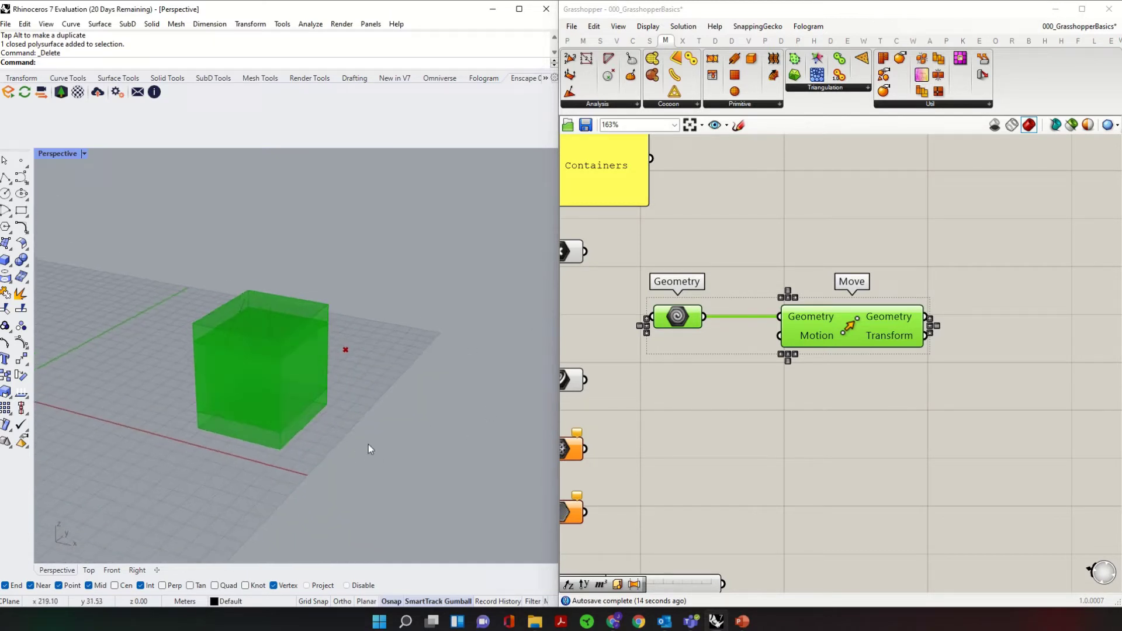
Step: Add a Unit X vector component to the canvas below the Geometry container
{"action": "right_click_drag", "start_coordinate": [153, 484], "coordinate": [146, 485]}
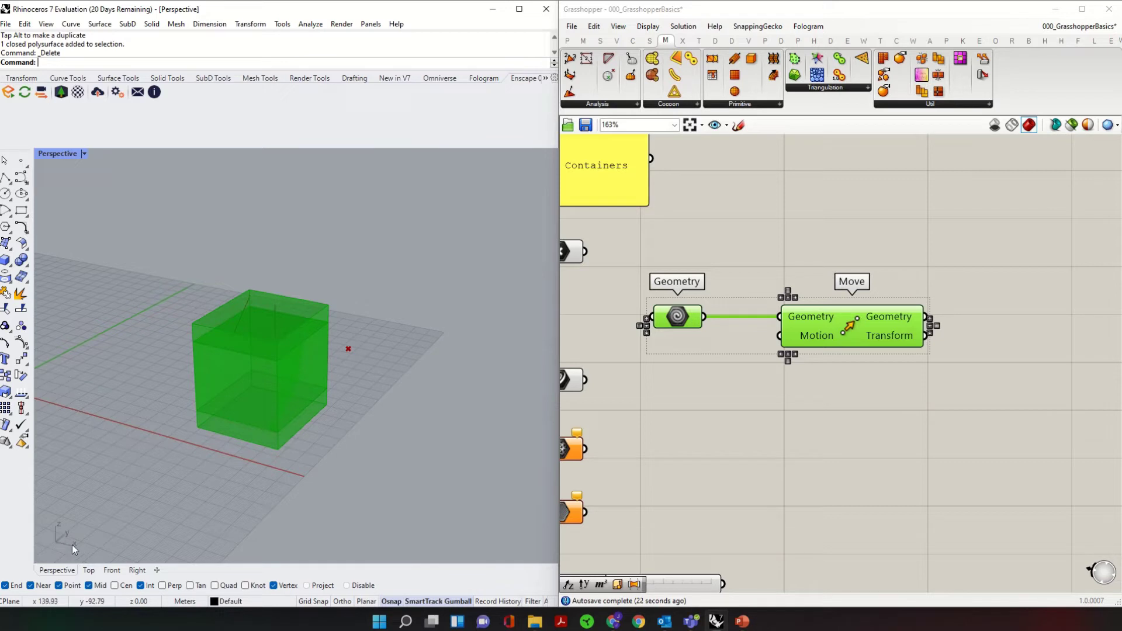
{"action": "right_click_drag", "start_coordinate": [95, 547], "coordinate": [86, 542]}
{"action": "left_click", "coordinate": [871, 360]}
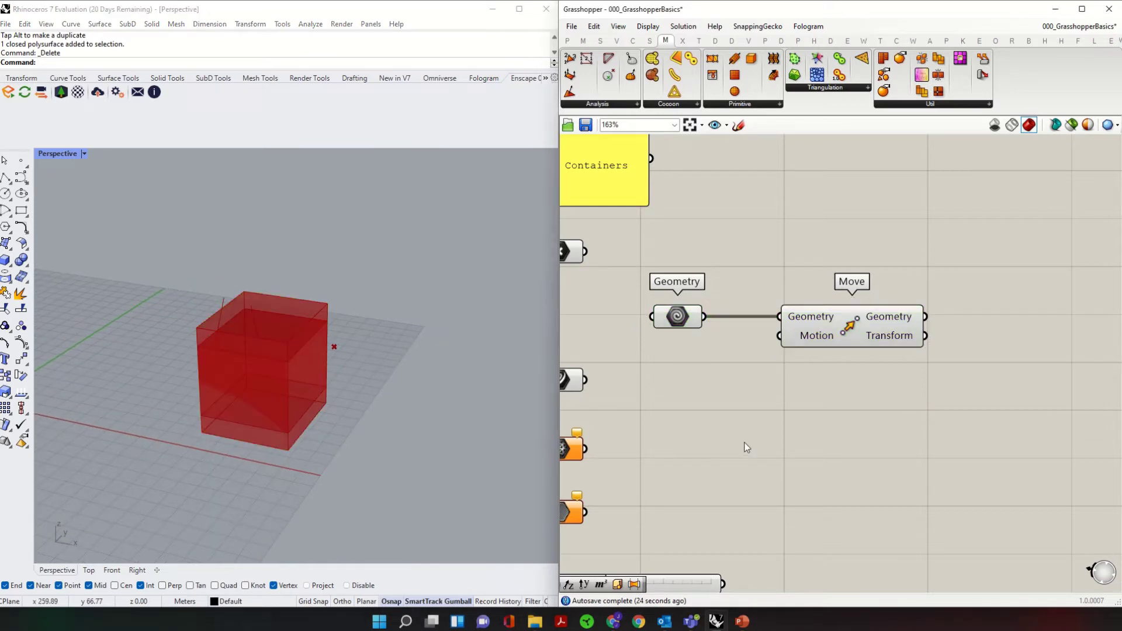
{"action": "double_click", "coordinate": [738, 419]}
{"action": "type", "text": "x"}
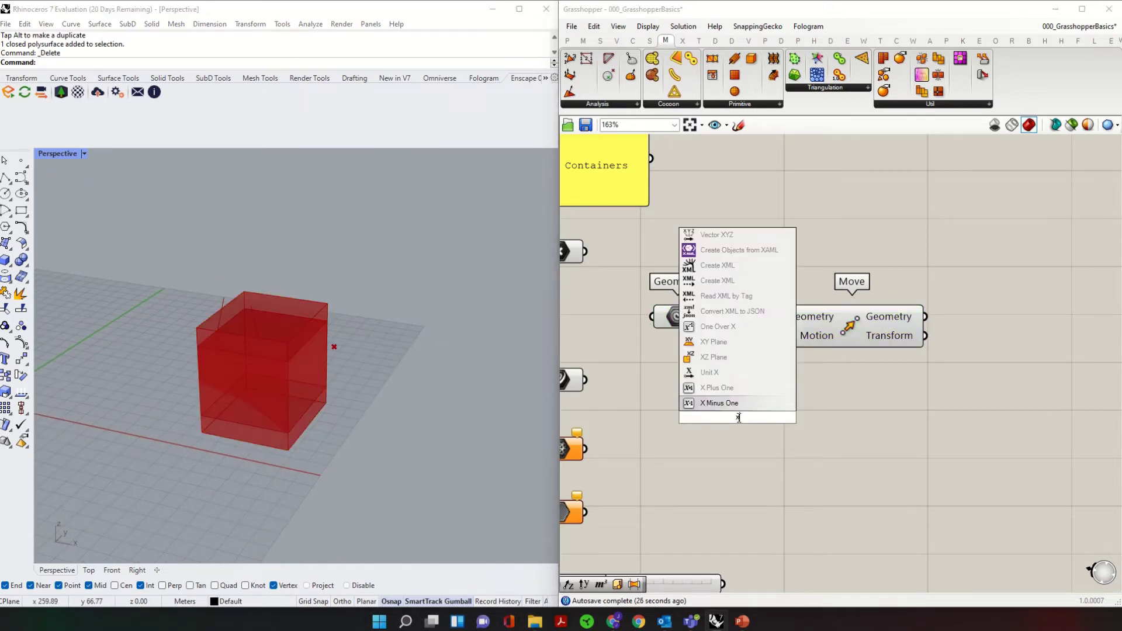
{"action": "left_click", "coordinate": [747, 381]}
Step: Shift the Geometry and Move components aside and connect Unit X's Unit vector output to Move's Motion input
{"action": "left_click_drag", "start_coordinate": [928, 370], "coordinate": [670, 307]}
{"action": "left_click_drag", "start_coordinate": [815, 333], "coordinate": [949, 323]}
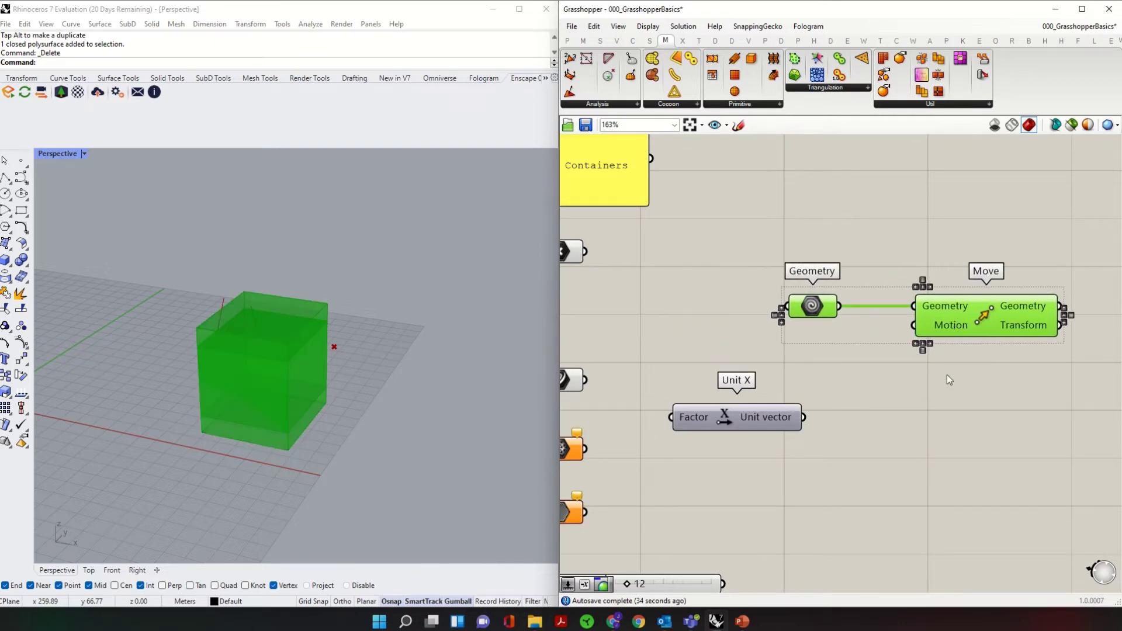
{"action": "left_click", "coordinate": [947, 375]}
{"action": "right_click_drag", "start_coordinate": [876, 477], "coordinate": [821, 493]}
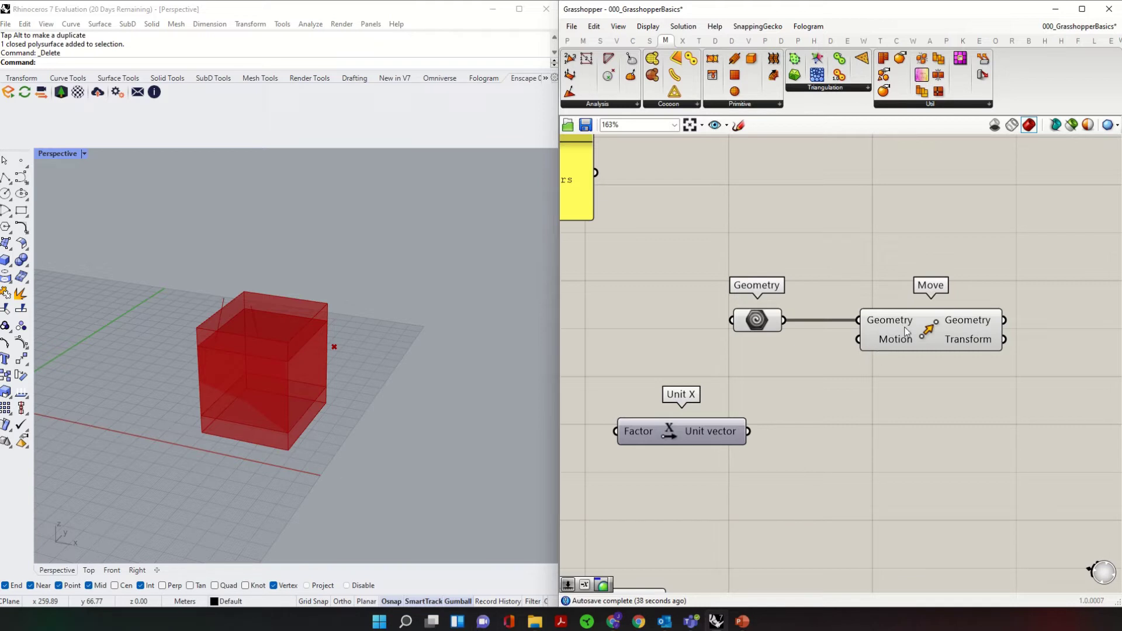
{"action": "left_click_drag", "start_coordinate": [693, 429], "coordinate": [854, 344]}
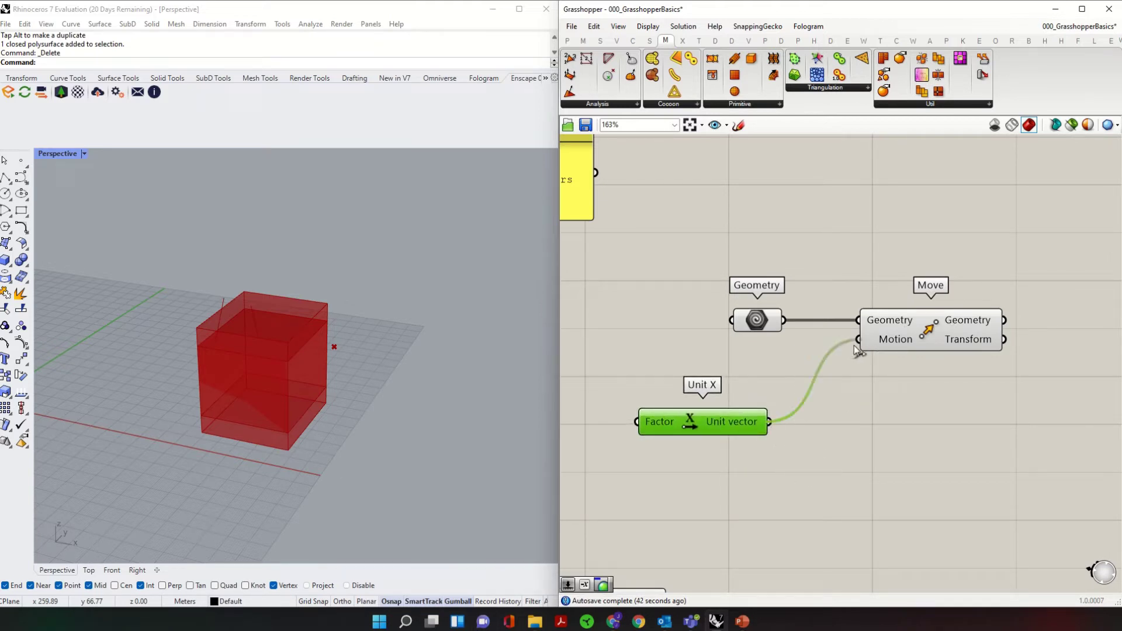
{"action": "left_click_drag", "start_coordinate": [740, 417], "coordinate": [775, 383]}
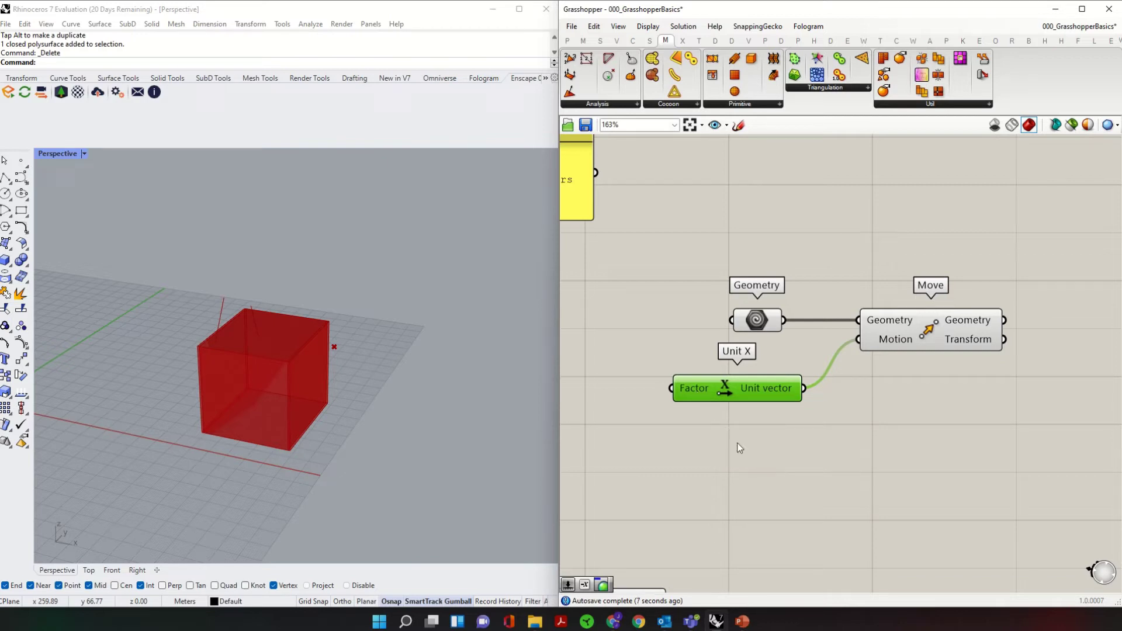
{"action": "double_click", "coordinate": [739, 444]}
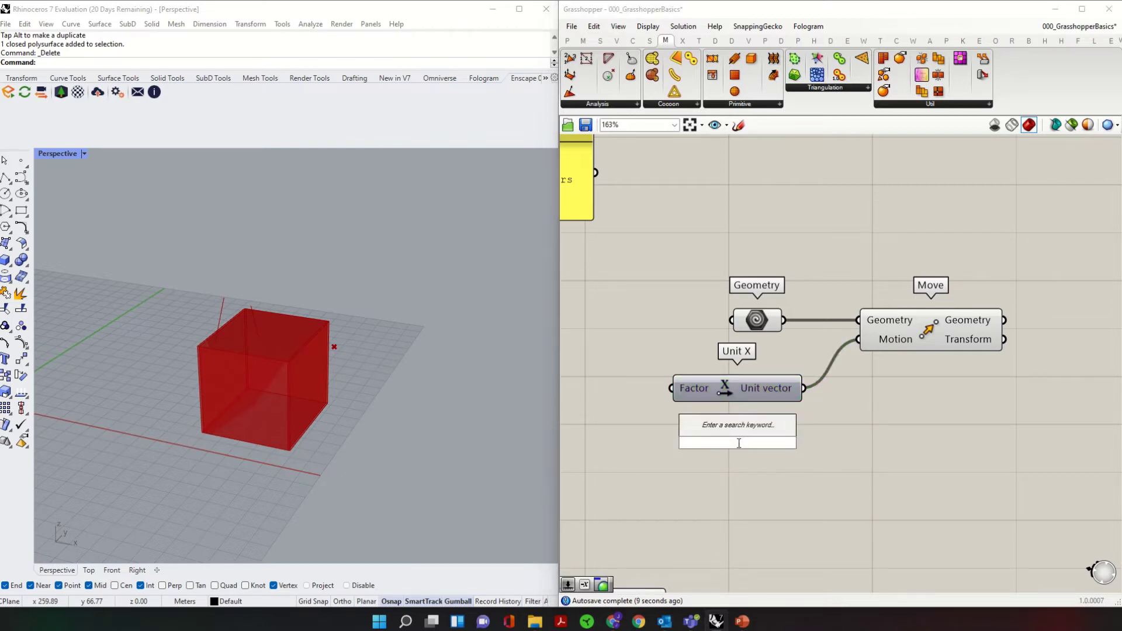
{"action": "type", "text": "10"}
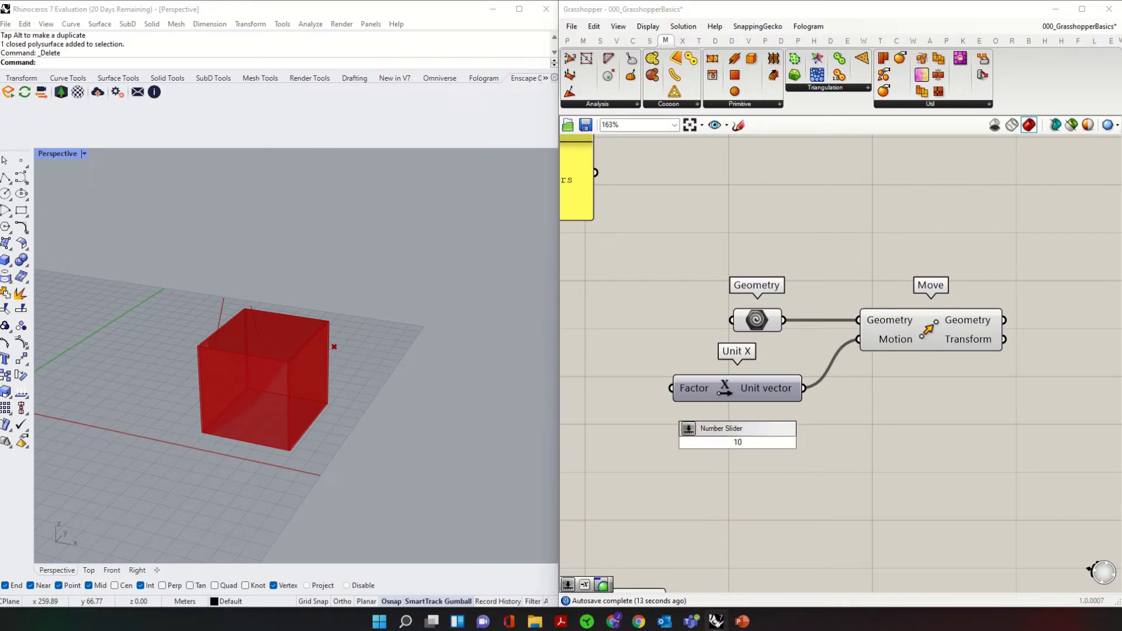
{"action": "key", "text": "Return"}
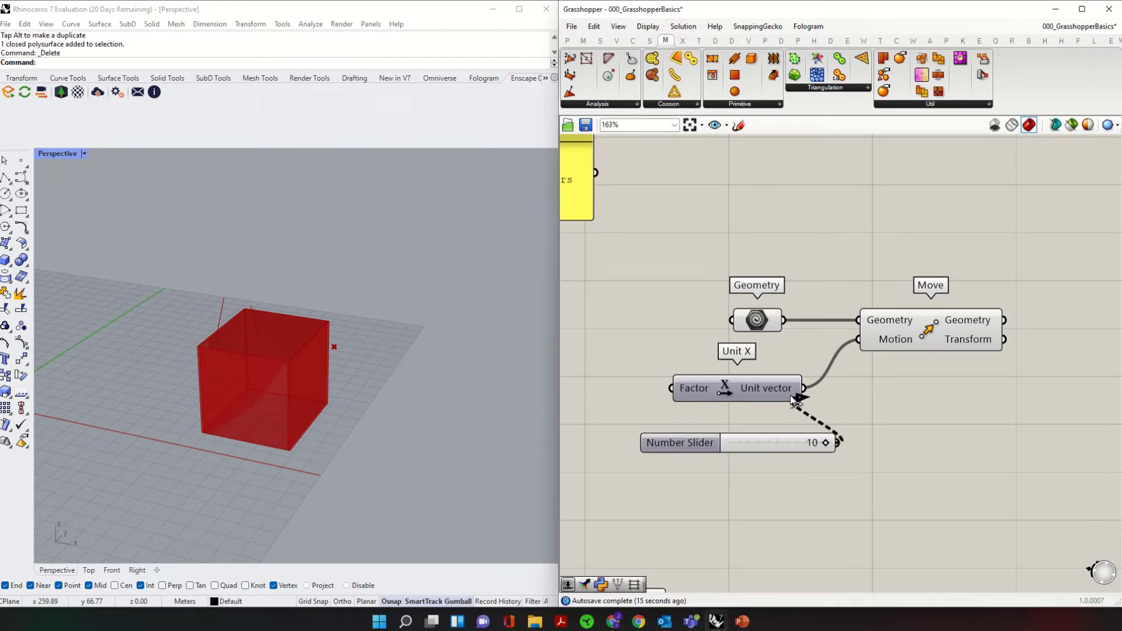
{"action": "left_click_drag", "start_coordinate": [783, 450], "coordinate": [782, 446]}
Step: Add a number slider with value 25, connect it to Unit X's Factor input and place it in front of Unit X
{"action": "double_click", "coordinate": [783, 444]}
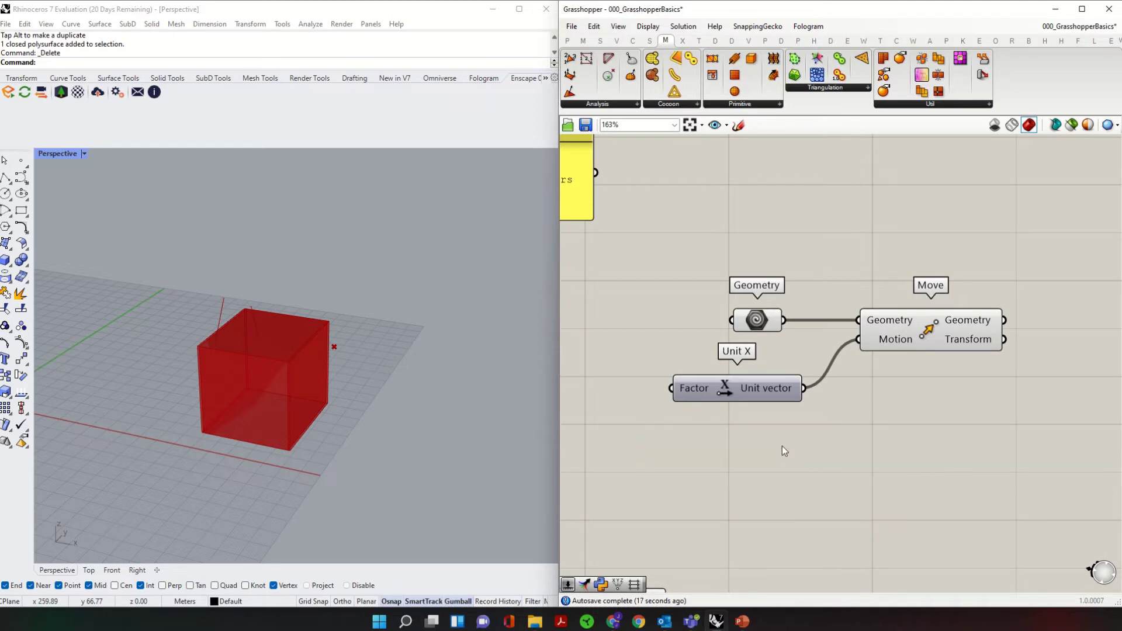
{"action": "type", "text": "25"}
{"action": "key", "text": "Return"}
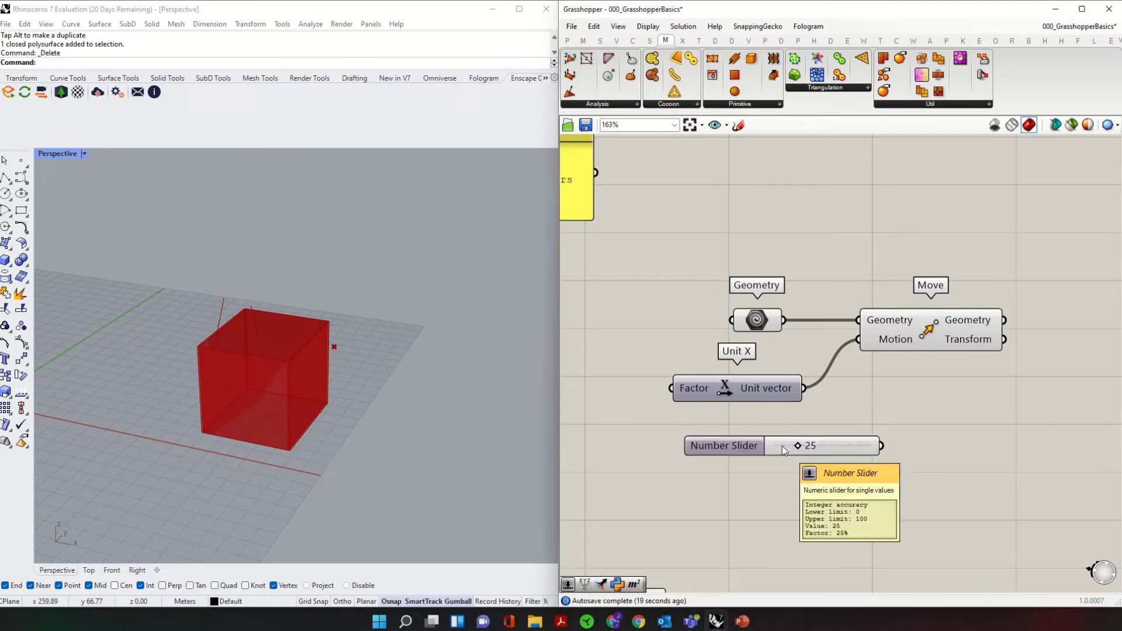
{"action": "left_click_drag", "start_coordinate": [881, 445], "coordinate": [672, 389]}
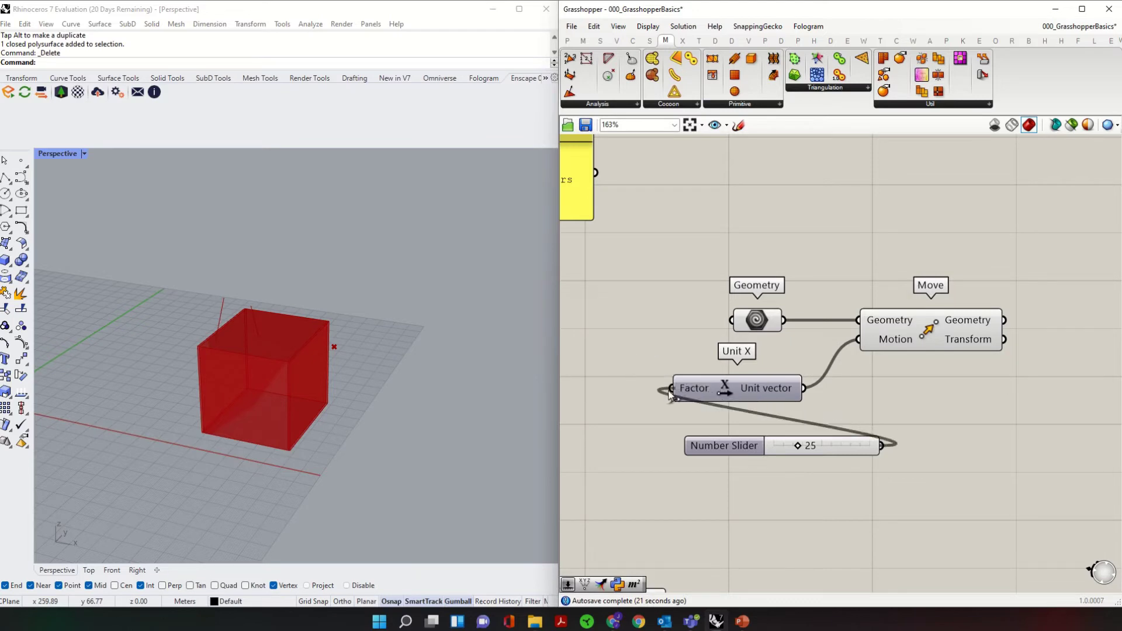
{"action": "left_click_drag", "start_coordinate": [748, 451], "coordinate": [591, 464]}
Step: Move the slider, Unit X, Geometry and Move components together clear of the column of geometry containers
{"action": "scroll", "coordinate": [942, 398], "scroll_direction": "down", "scroll_amount": 1}
{"action": "left_click_drag", "start_coordinate": [974, 460], "coordinate": [685, 320]}
{"action": "scroll", "coordinate": [857, 346], "scroll_direction": "down", "scroll_amount": 2}
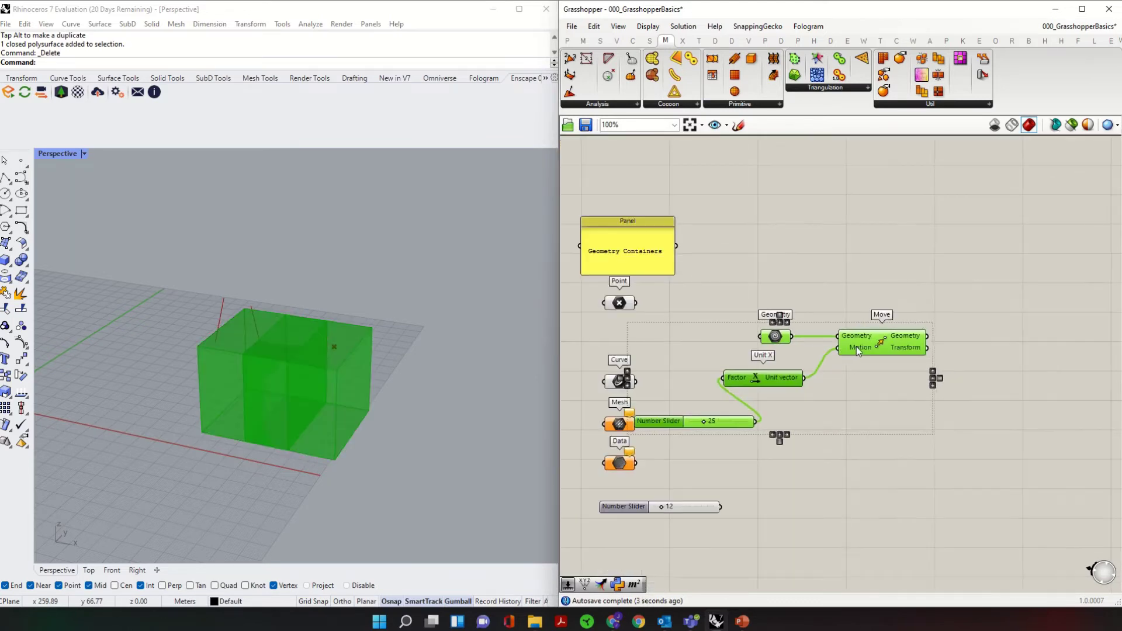
{"action": "left_click", "coordinate": [945, 466]}
Step: Set the Unit X Factor slider to 100 to move the box farther along the X axis
{"action": "scroll", "coordinate": [945, 465], "scroll_direction": "up", "scroll_amount": 2}
{"action": "left_click_drag", "start_coordinate": [827, 408], "coordinate": [781, 354]}
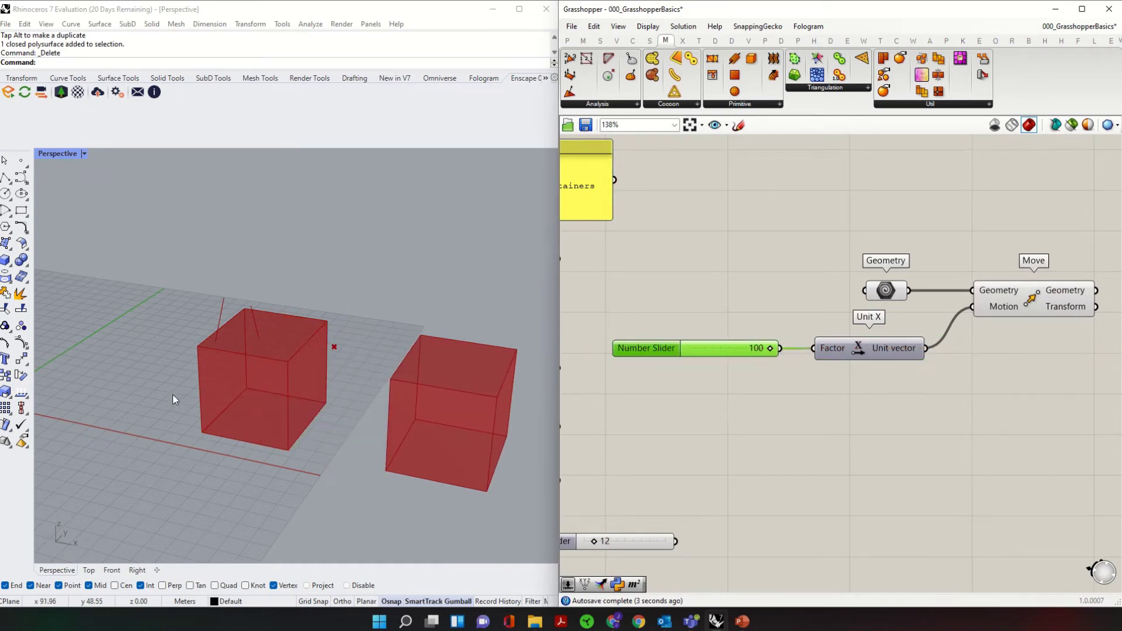
{"action": "right_click_drag", "start_coordinate": [173, 399], "coordinate": [204, 555]}
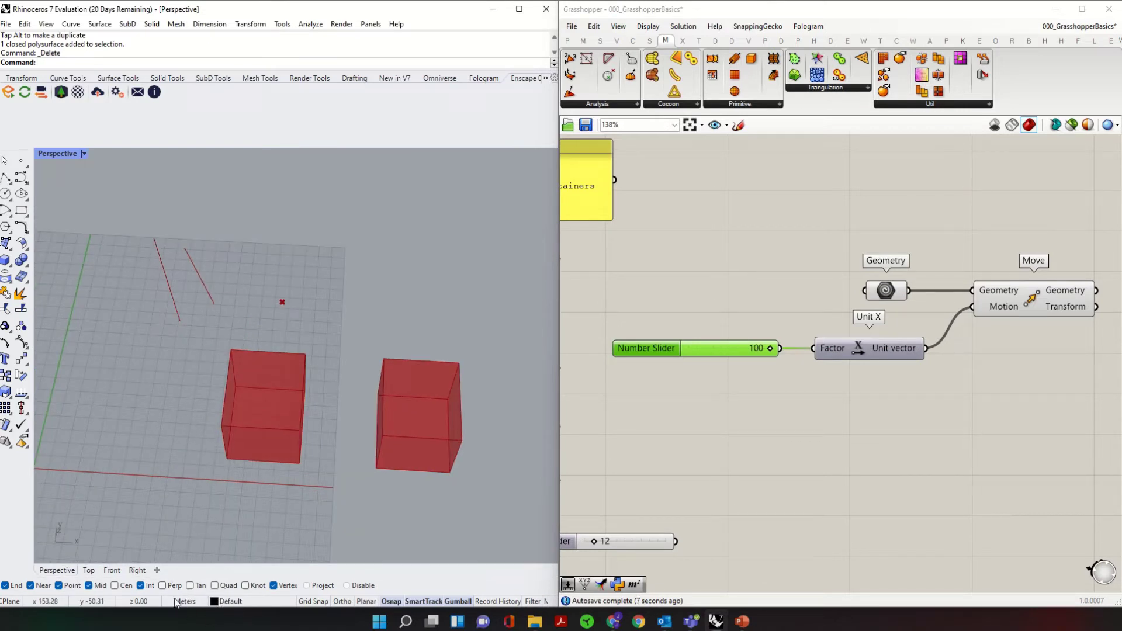
{"action": "mouse_move", "coordinate": [169, 558]}
{"action": "right_mouse_down"}
{"action": "mouse_move", "coordinate": [151, 555]}
{"action": "mouse_move", "coordinate": [158, 546]}
{"action": "right_mouse_up"}
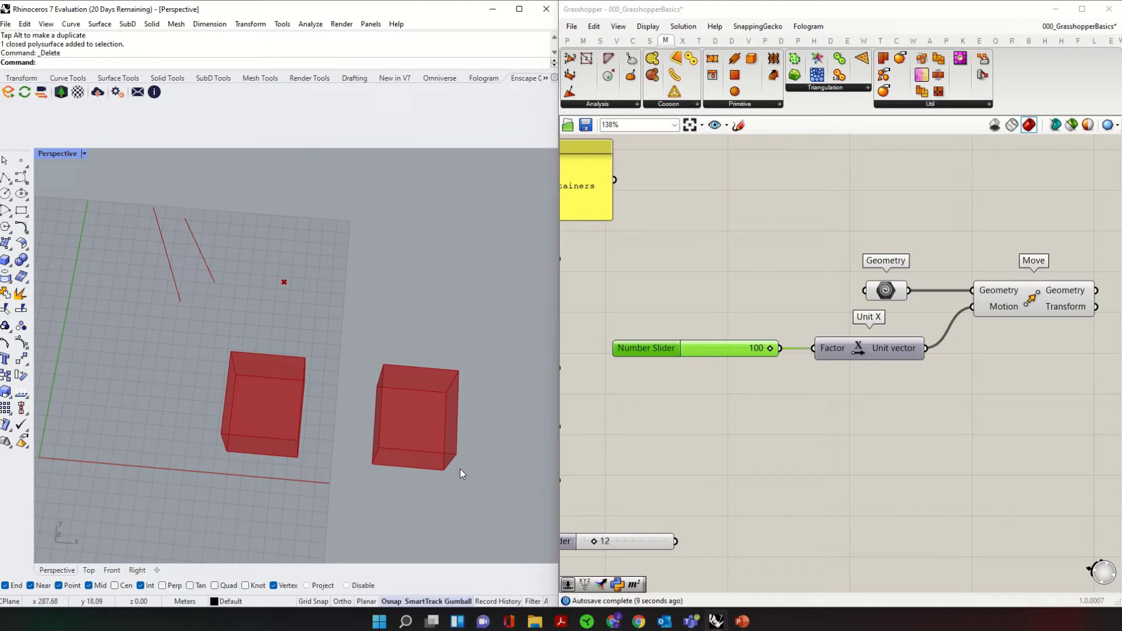
Step: Select the Move component and the Geometry container in turn to compare the moved and original boxes
{"action": "scroll", "coordinate": [797, 383], "scroll_direction": "down", "scroll_amount": 3}
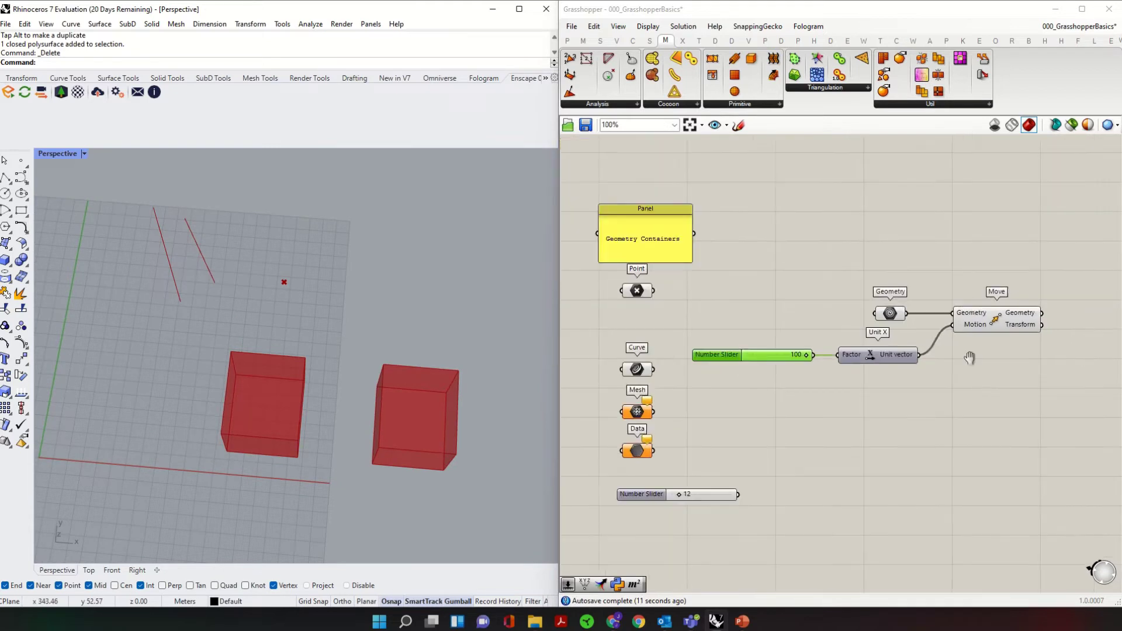
{"action": "scroll", "coordinate": [740, 348], "scroll_direction": "up", "scroll_amount": 2}
{"action": "left_click", "coordinate": [904, 297]}
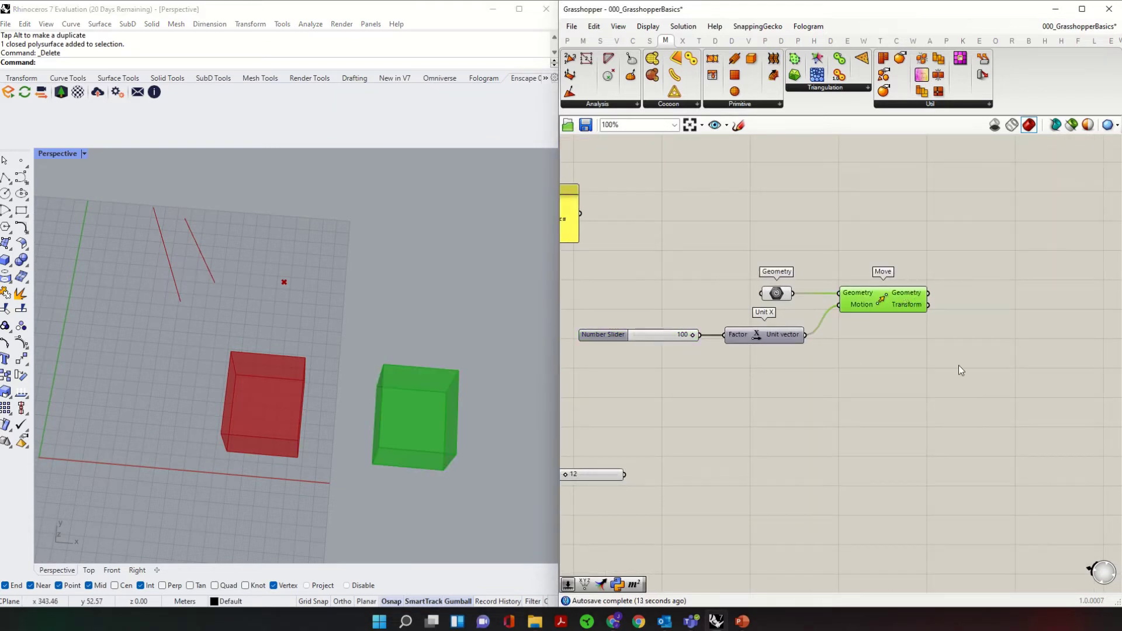
{"action": "left_click", "coordinate": [771, 298]}
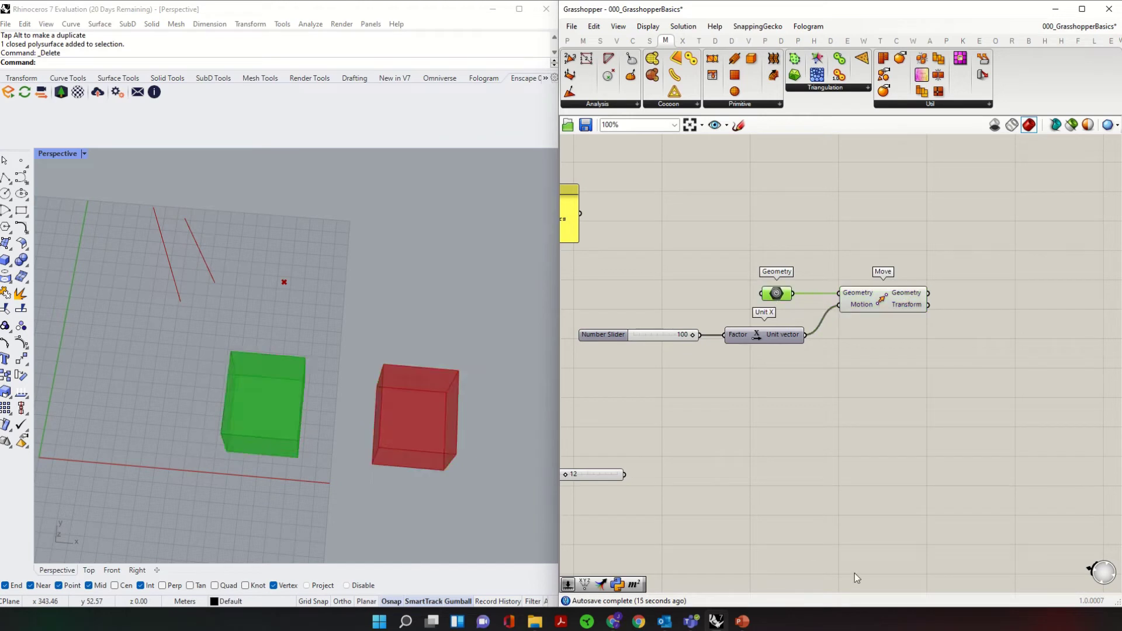
{"action": "left_click", "coordinate": [896, 300]}
Step: Add a second Geometry container after the Move component and connect Move's Geometry output to it
{"action": "scroll", "coordinate": [890, 388], "scroll_direction": "up", "scroll_amount": 3}
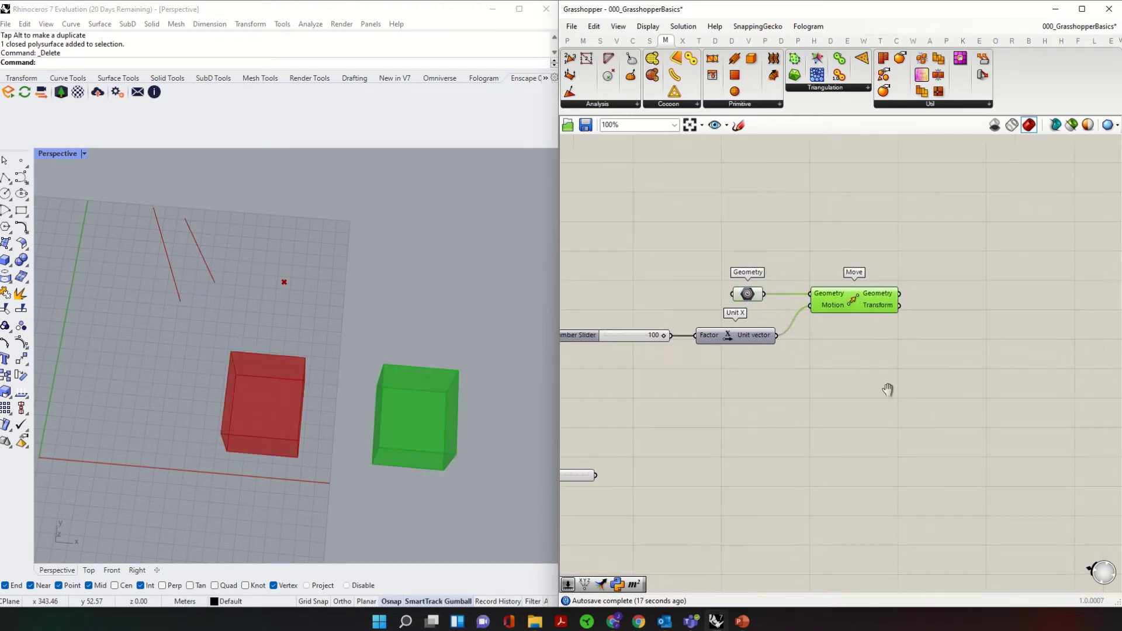
{"action": "left_click", "coordinate": [867, 371]}
{"action": "double_click", "coordinate": [867, 372]}
{"action": "type", "text": "geo"}
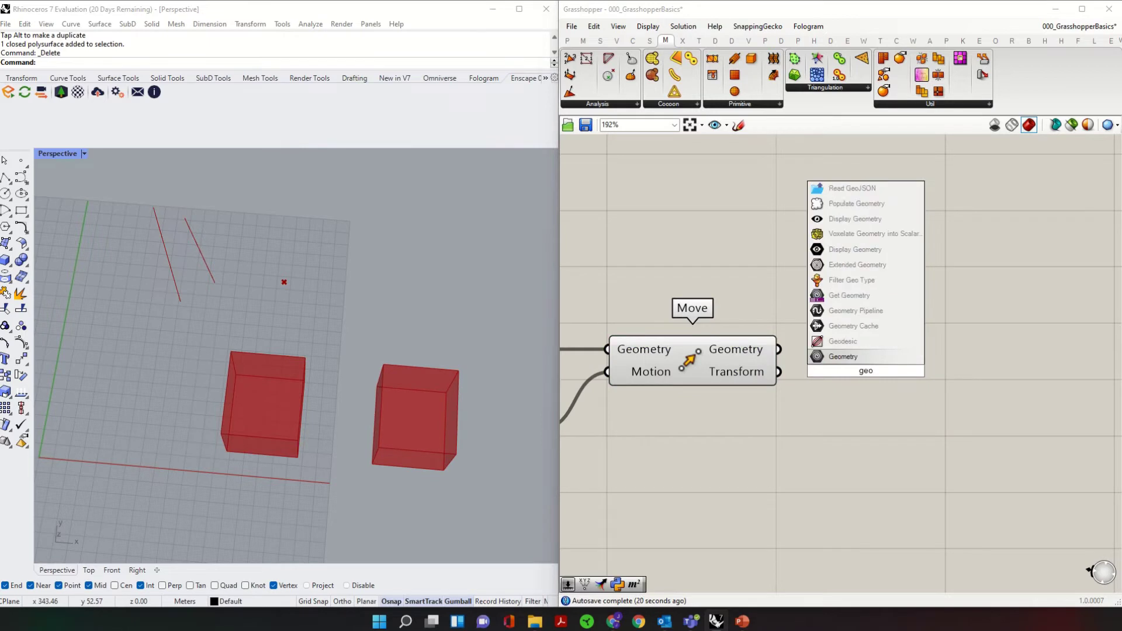
{"action": "key", "text": "Return"}
{"action": "left_click_drag", "start_coordinate": [780, 351], "coordinate": [892, 355]}
{"action": "left_click", "coordinate": [872, 376]}
Step: Bake the moved box from the new Geometry container with the default attributes and delete the baked box in Rhino
{"action": "right_click", "coordinate": [897, 354]}
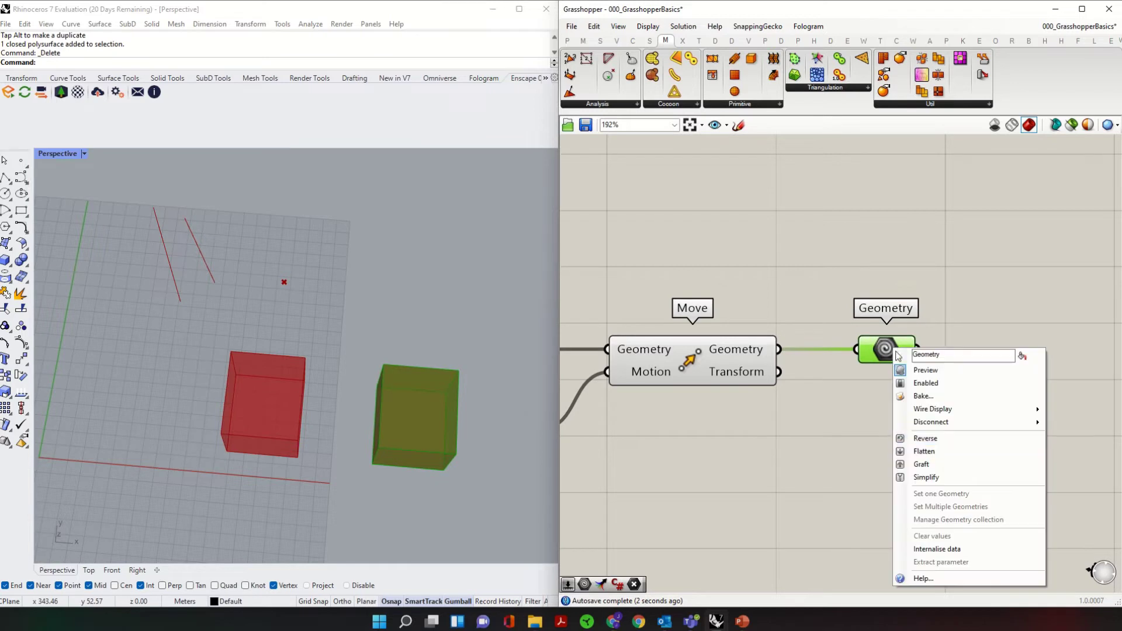
{"action": "left_click", "coordinate": [924, 396]}
{"action": "left_click", "coordinate": [942, 507]}
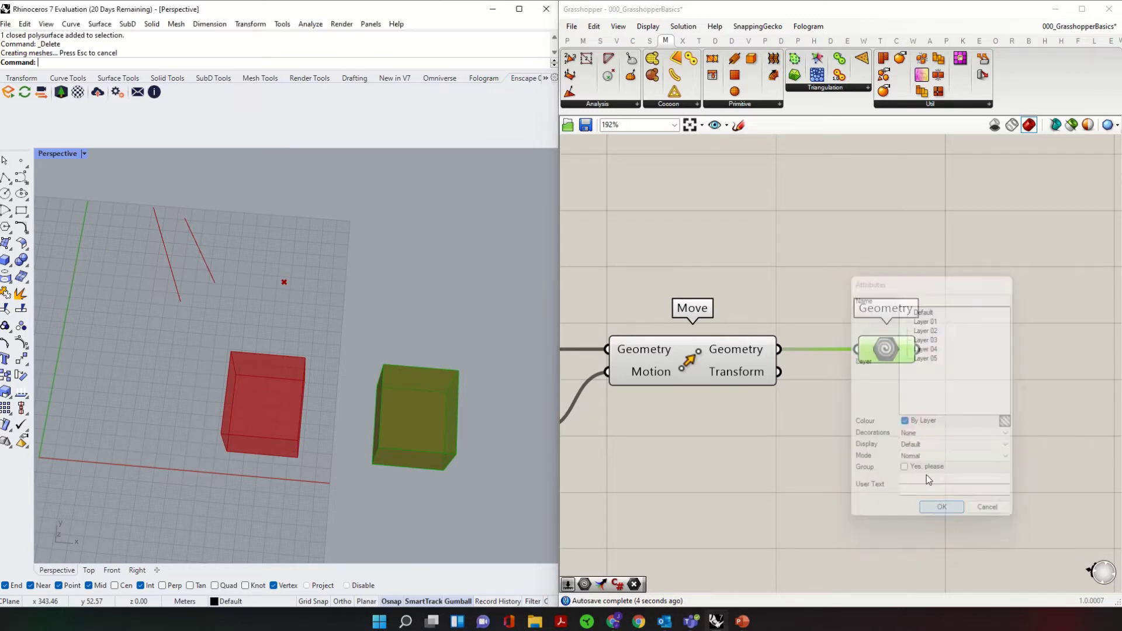
{"action": "right_click_drag", "start_coordinate": [416, 439], "coordinate": [413, 366]}
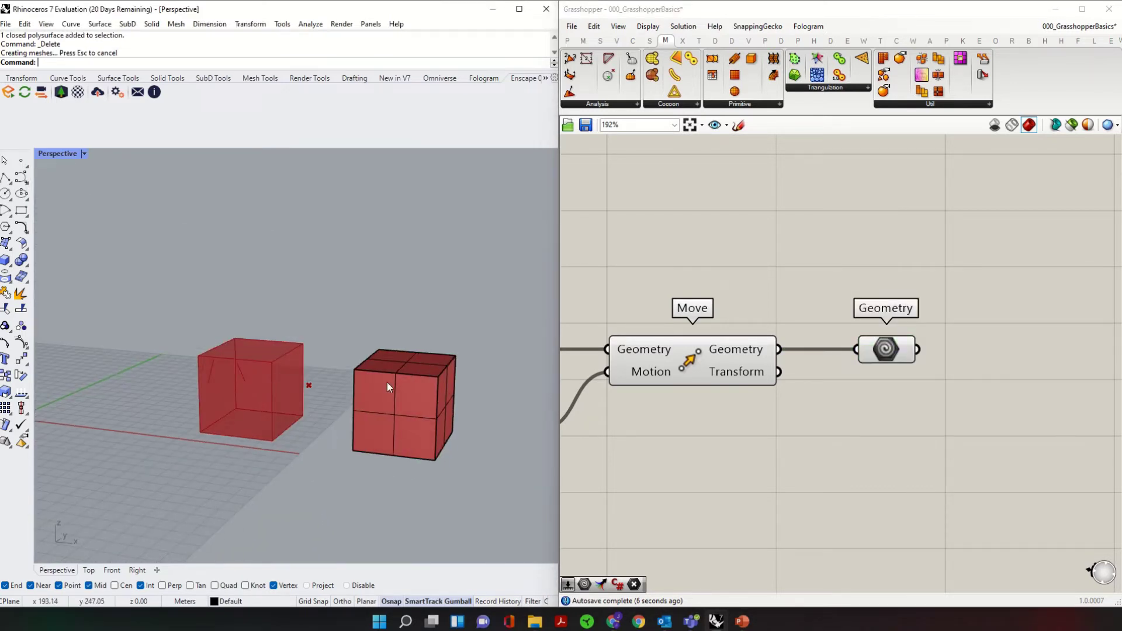
{"action": "left_click", "coordinate": [438, 392]}
{"action": "key", "text": "Delete"}
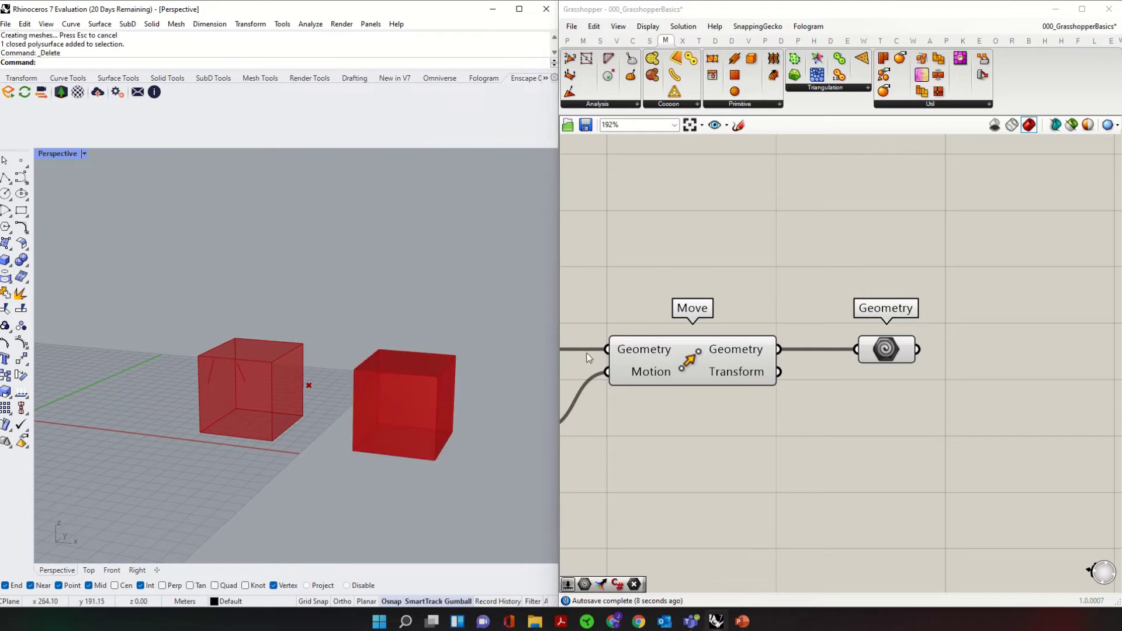
Step: Add an X Minus One component below Unit X and route the unit vector through it into Move's Motion input
{"action": "mouse_move", "coordinate": [762, 370]}
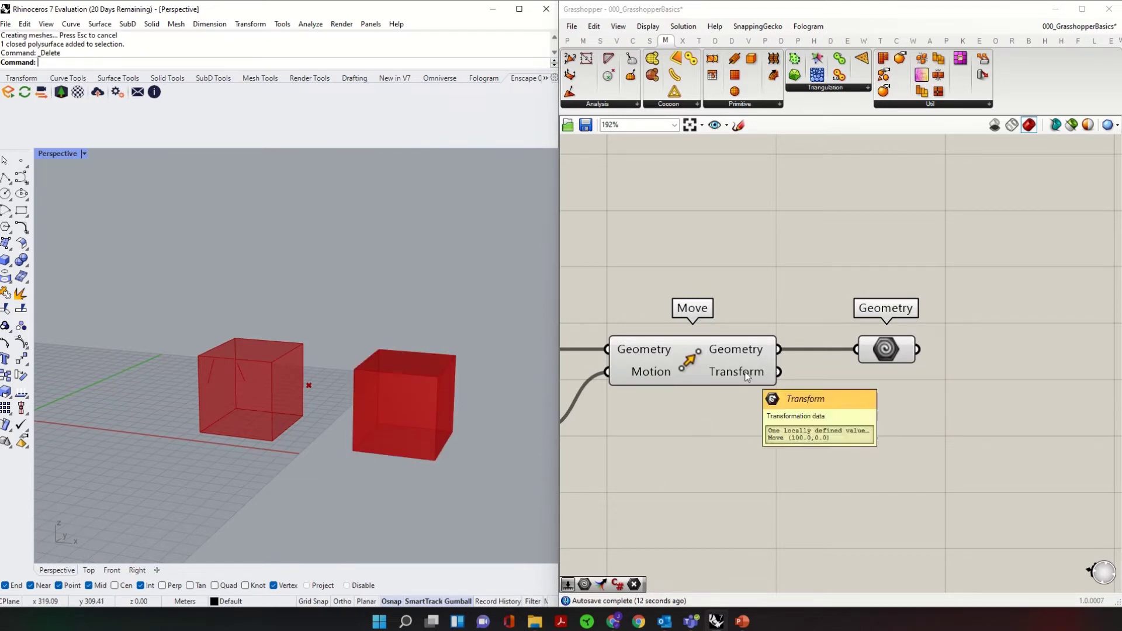
{"action": "scroll", "coordinate": [747, 376], "scroll_direction": "down", "scroll_amount": 3}
{"action": "right_click_drag", "start_coordinate": [664, 419], "coordinate": [791, 415]}
{"action": "scroll", "coordinate": [1001, 433], "scroll_direction": "down", "scroll_amount": 1}
{"action": "left_click_drag", "start_coordinate": [1012, 438], "coordinate": [799, 436]}
{"action": "double_click", "coordinate": [835, 449]}
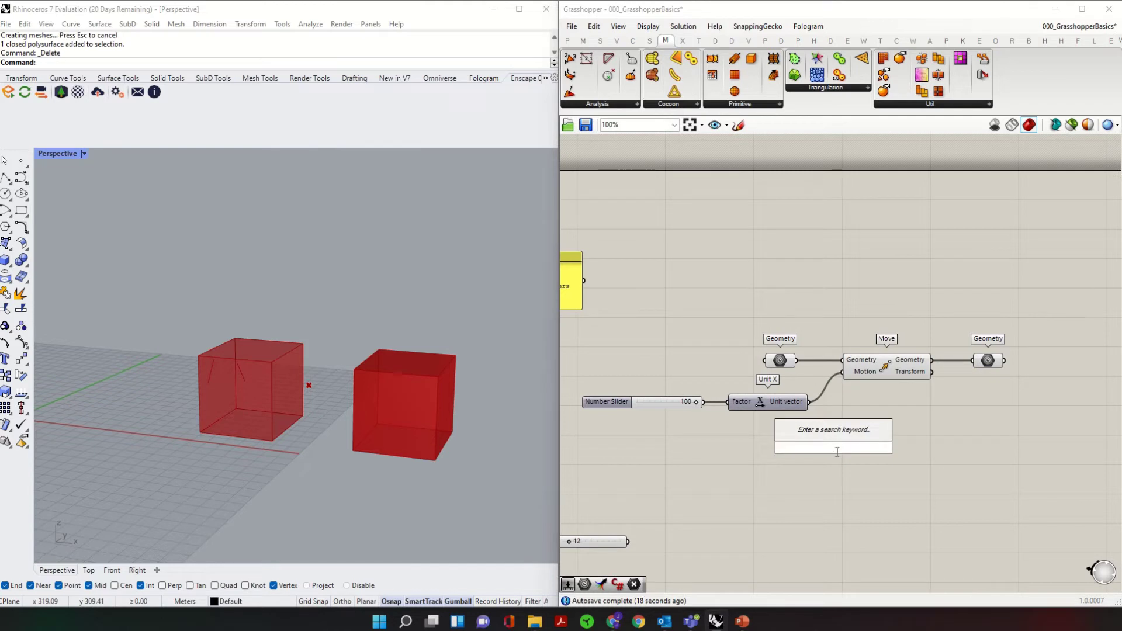
{"action": "type", "text": "minu"}
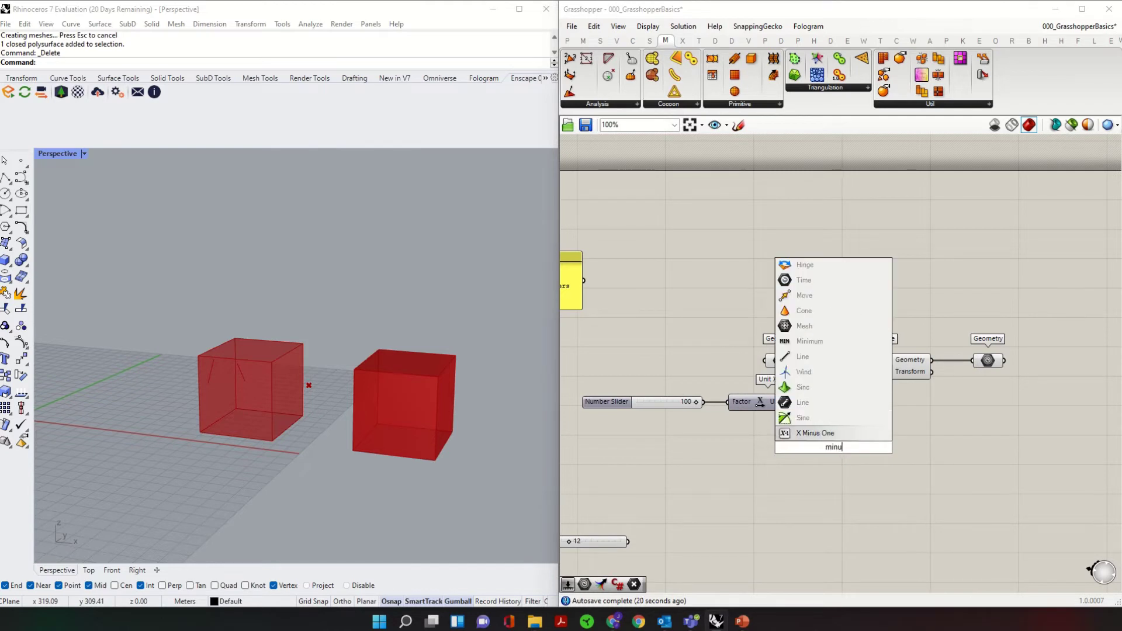
{"action": "key", "text": "Return"}
{"action": "left_click_drag", "start_coordinate": [810, 399], "coordinate": [788, 448]}
{"action": "left_click_drag", "start_coordinate": [881, 448], "coordinate": [844, 372]}
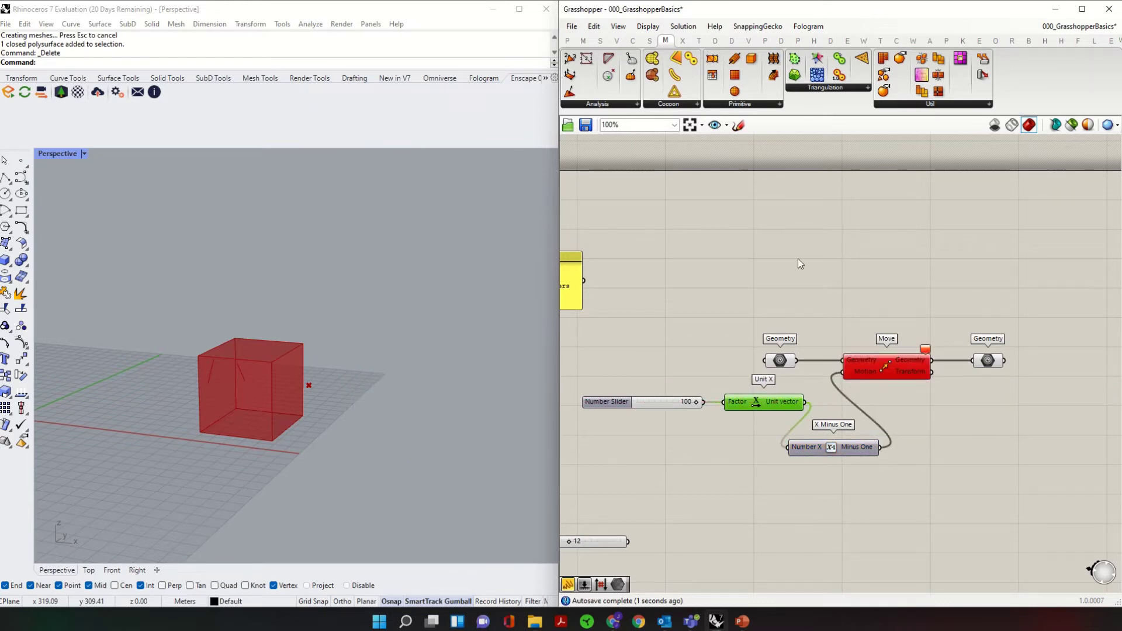
Step: Examine the Move component's error message and the data its Motion input expects
{"action": "mouse_move", "coordinate": [924, 351]}
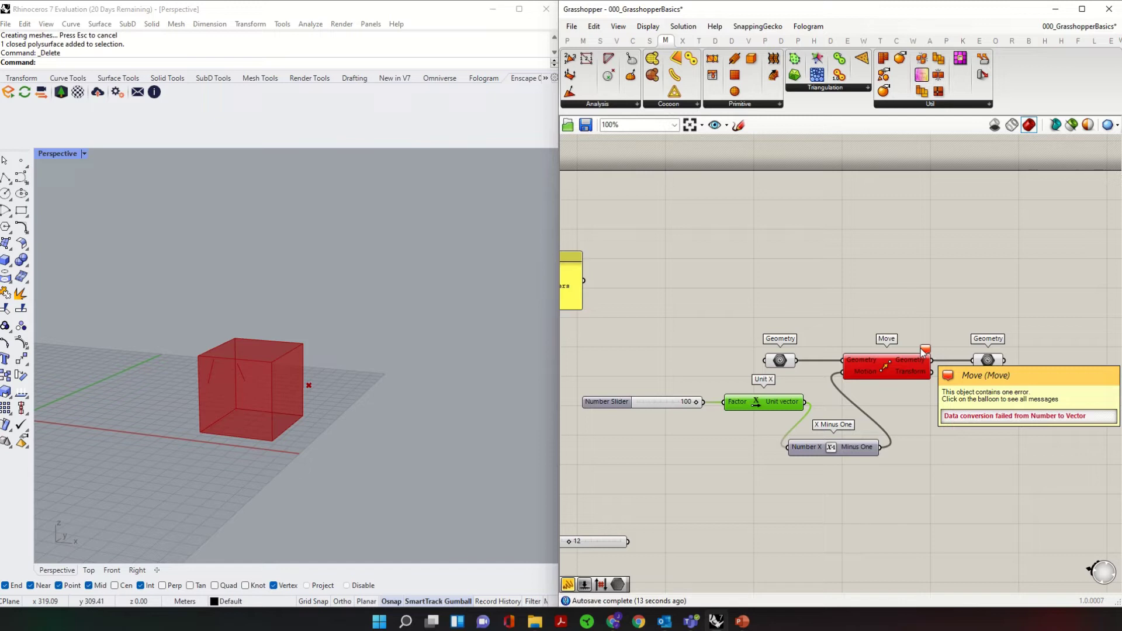
{"action": "scroll", "coordinate": [854, 313], "scroll_direction": "up", "scroll_amount": 3}
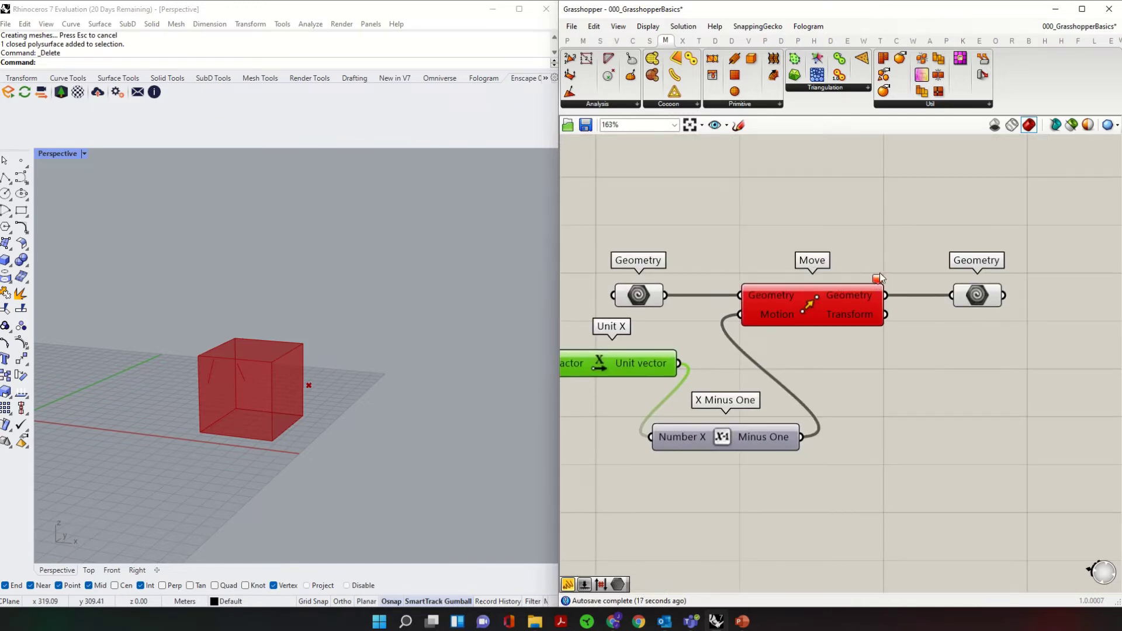
{"action": "mouse_move", "coordinate": [878, 287]}
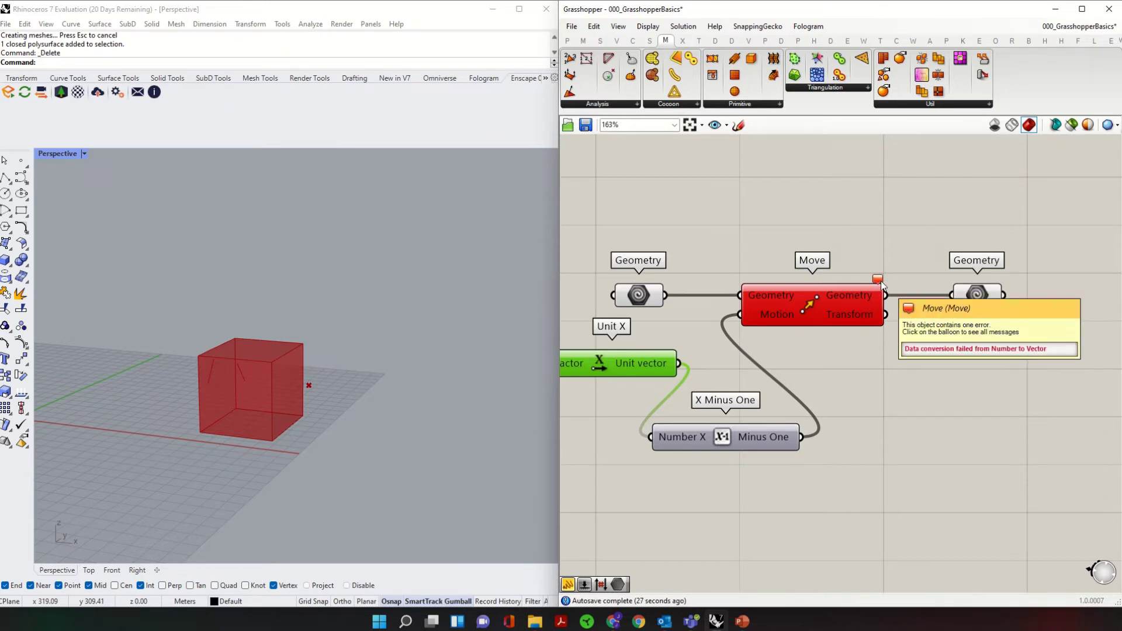
{"action": "scroll", "coordinate": [784, 339], "scroll_direction": "down", "scroll_amount": 3}
{"action": "scroll", "coordinate": [782, 338], "scroll_direction": "up", "scroll_amount": 1}
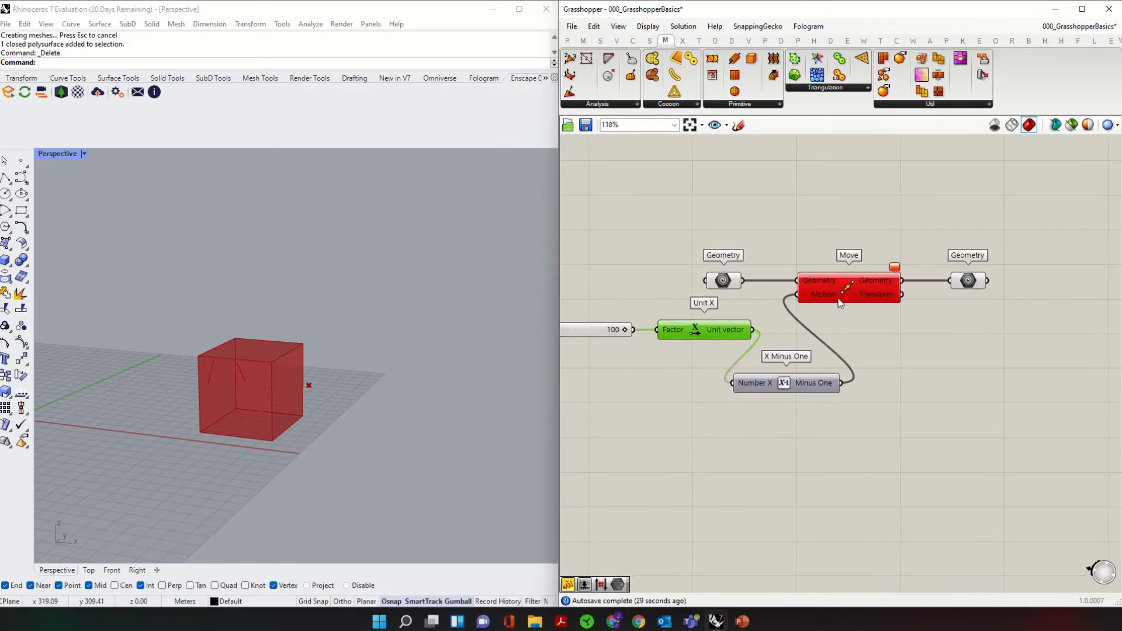
{"action": "mouse_move", "coordinate": [827, 303]}
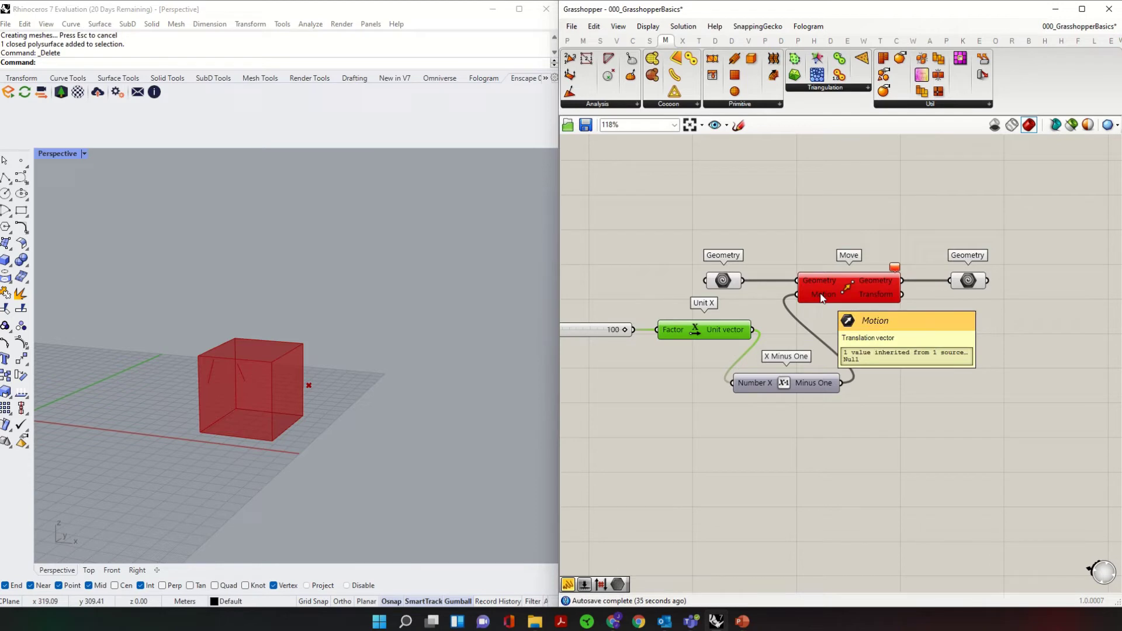
Step: Reconnect Unit X's unit vector directly to Move's Motion input and delete the X Minus One component
{"action": "mouse_move", "coordinate": [828, 386]}
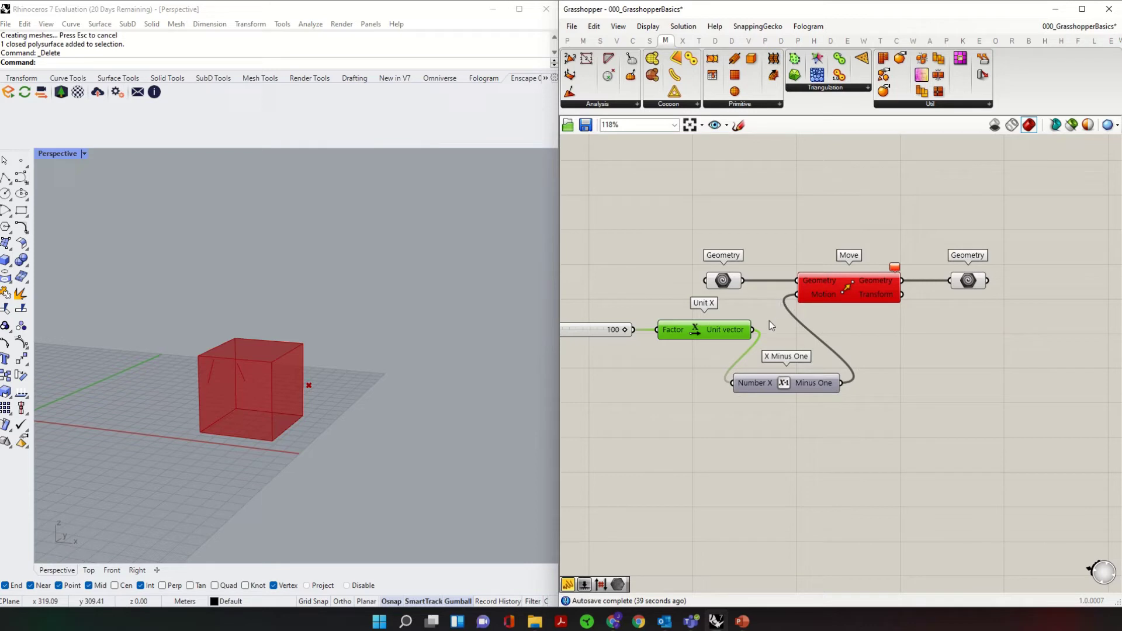
{"action": "mouse_move", "coordinate": [732, 338]}
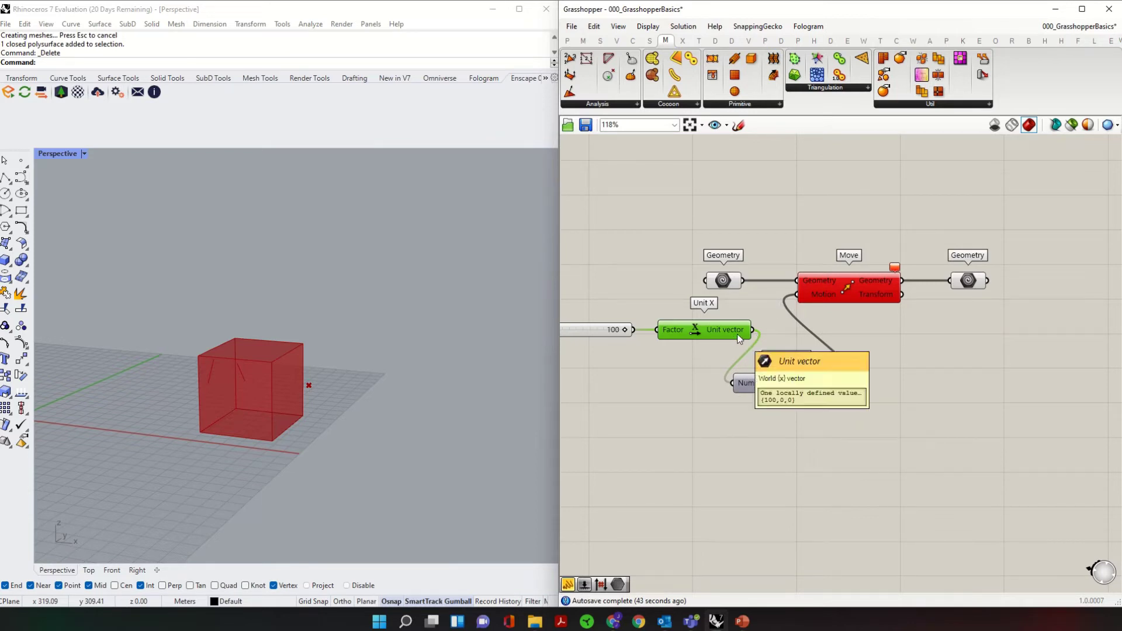
{"action": "left_click_drag", "start_coordinate": [753, 330], "coordinate": [816, 293]}
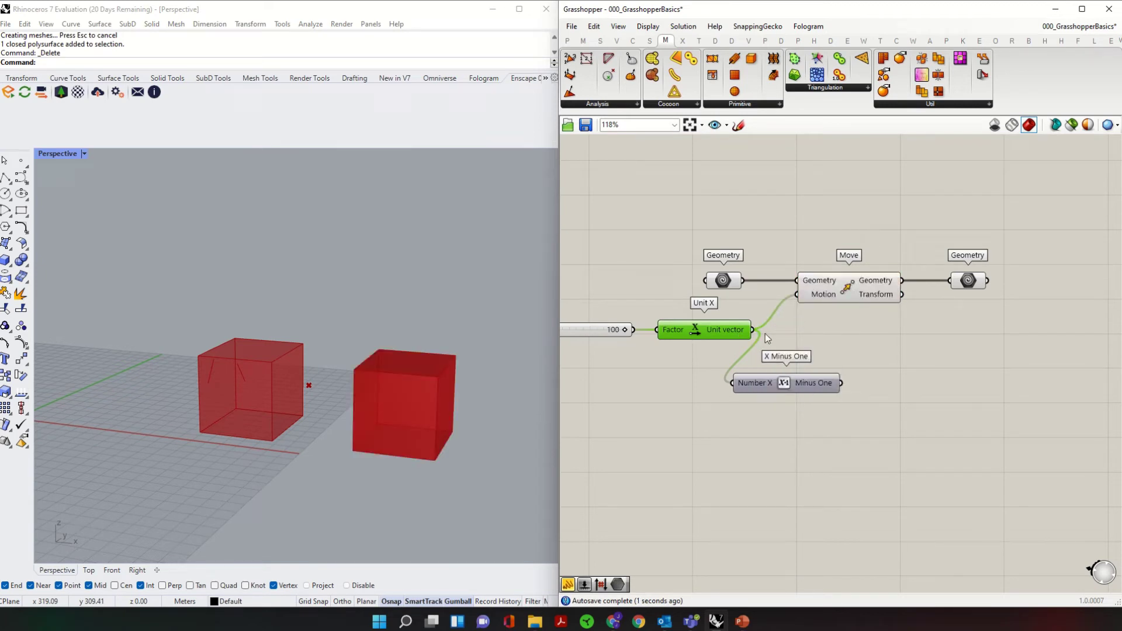
{"action": "left_click_drag", "start_coordinate": [841, 383], "coordinate": [797, 294]}
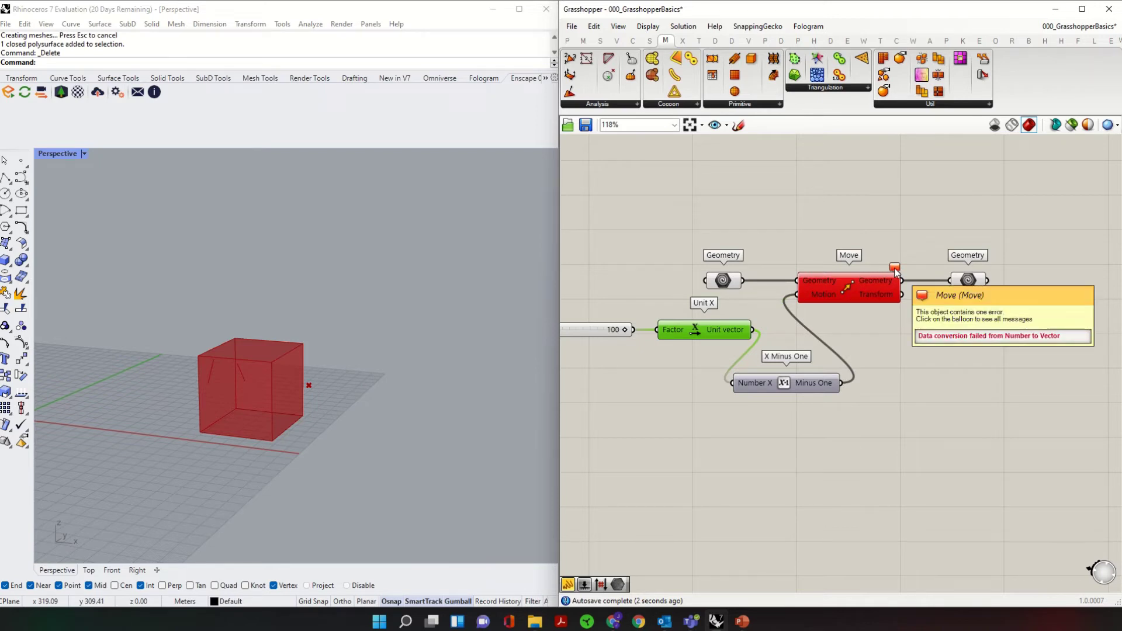
{"action": "left_click_drag", "start_coordinate": [799, 295], "coordinate": [757, 330]}
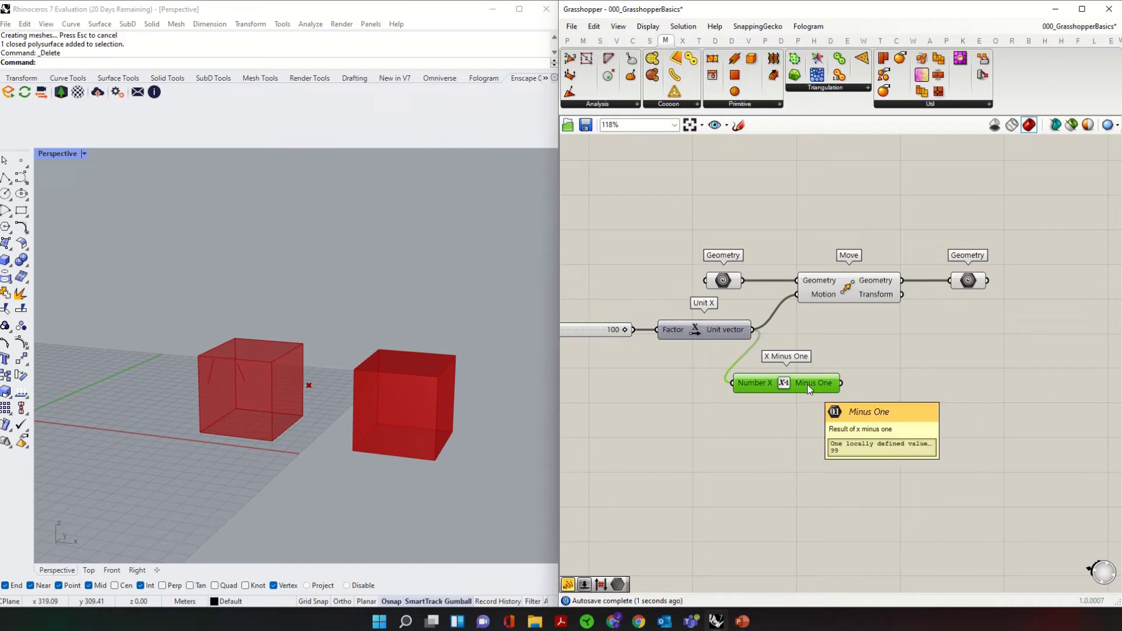
{"action": "key", "text": "Delete"}
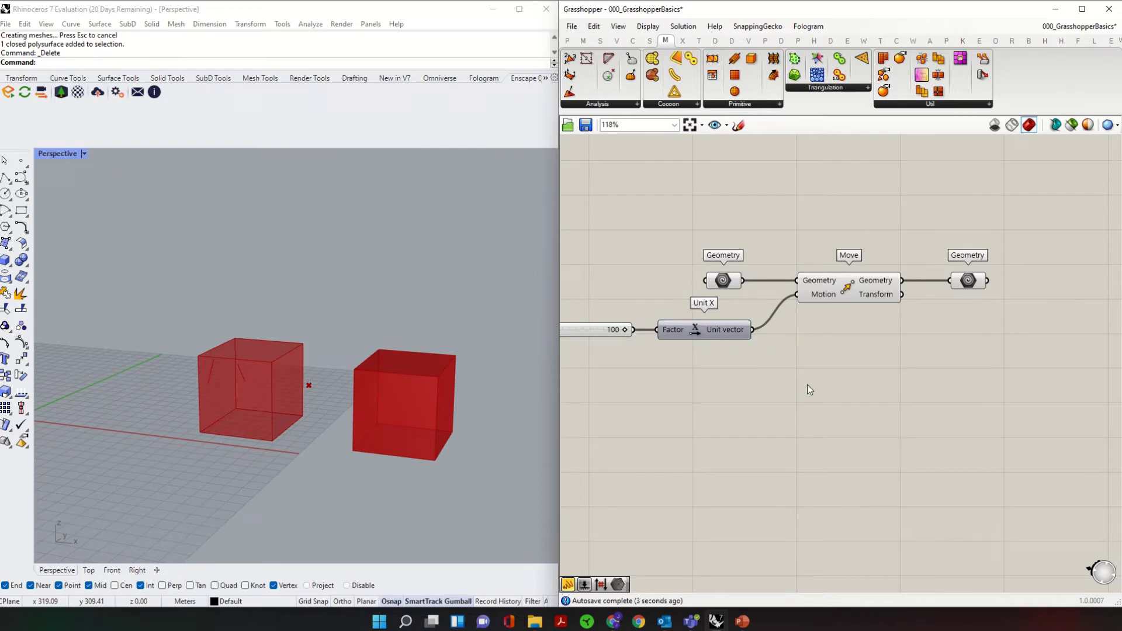
{"action": "scroll", "coordinate": [808, 385], "scroll_direction": "down", "scroll_amount": 3}
{"action": "left_click_drag", "start_coordinate": [931, 370], "coordinate": [670, 296]}
{"action": "left_click_drag", "start_coordinate": [843, 335], "coordinate": [899, 328]}
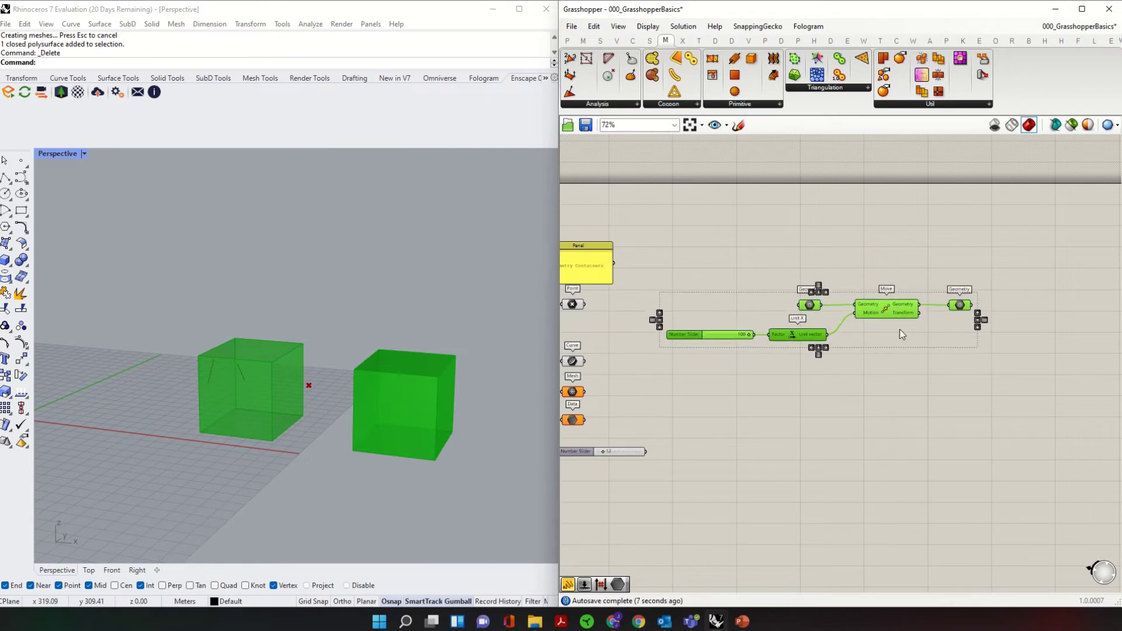
{"action": "left_click", "coordinate": [900, 330]}
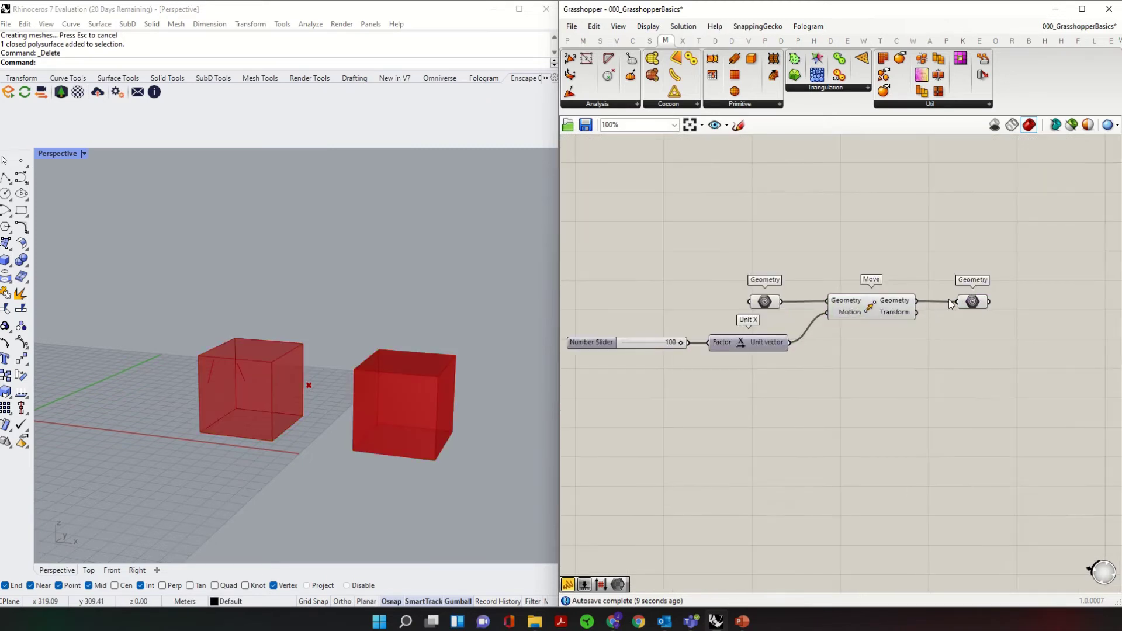
{"action": "left_click", "coordinate": [960, 305]}
{"action": "right_click_drag", "start_coordinate": [991, 343], "coordinate": [907, 336]}
{"action": "scroll", "coordinate": [903, 311], "scroll_direction": "up", "scroll_amount": 1}
{"action": "scroll", "coordinate": [904, 311], "scroll_direction": "down", "scroll_amount": 1}
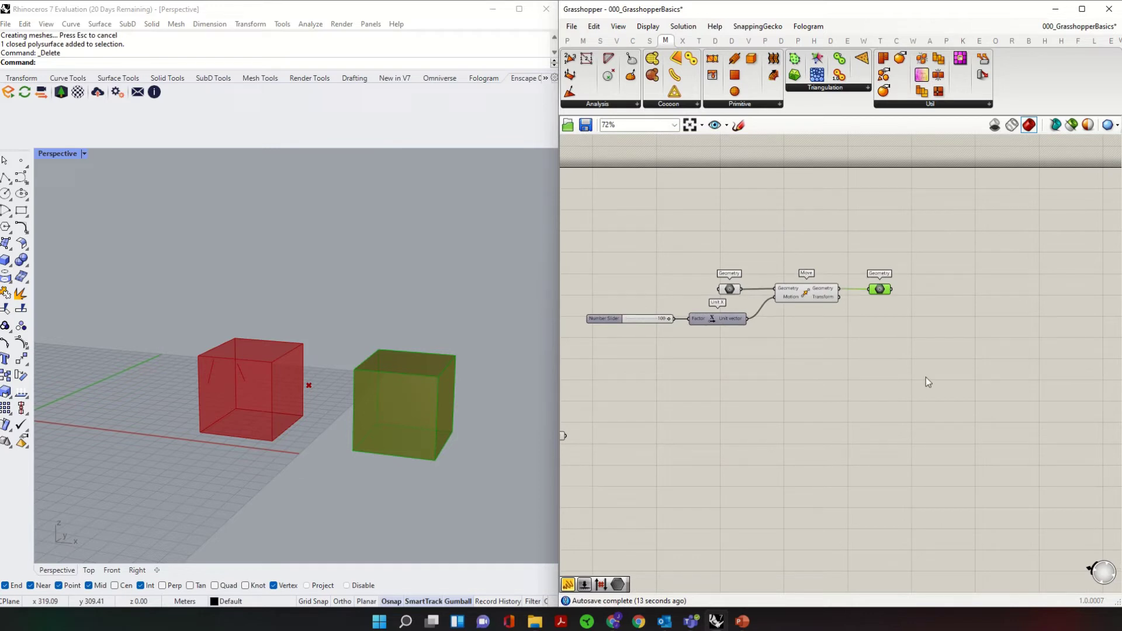
{"action": "scroll", "coordinate": [915, 392], "scroll_direction": "down", "scroll_amount": 1}
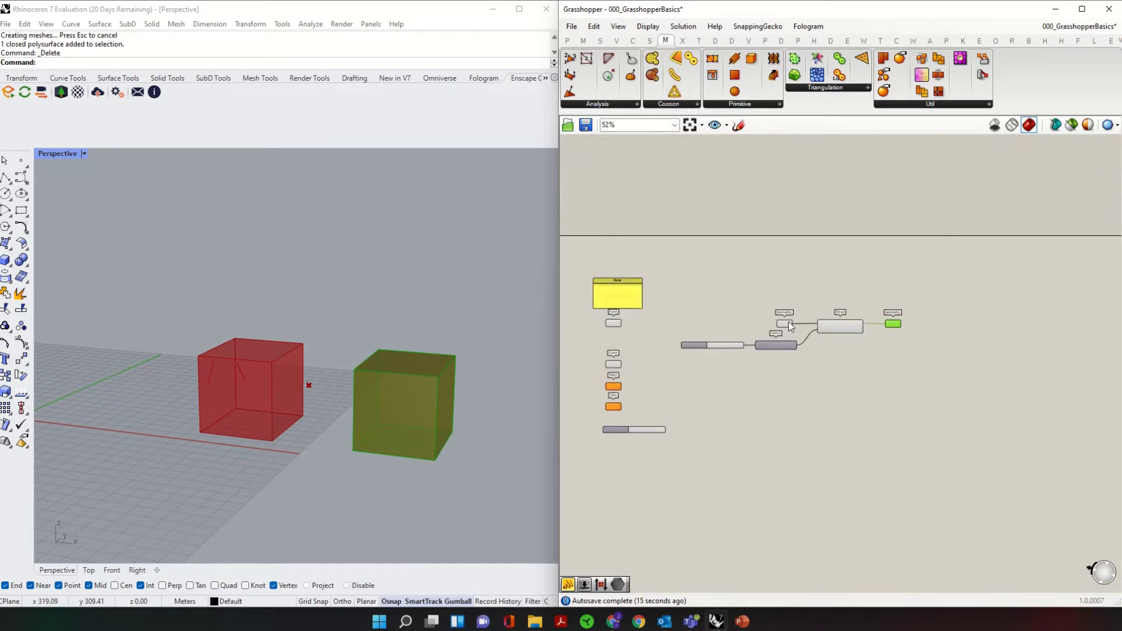
{"action": "scroll", "coordinate": [818, 351], "scroll_direction": "up", "scroll_amount": 1}
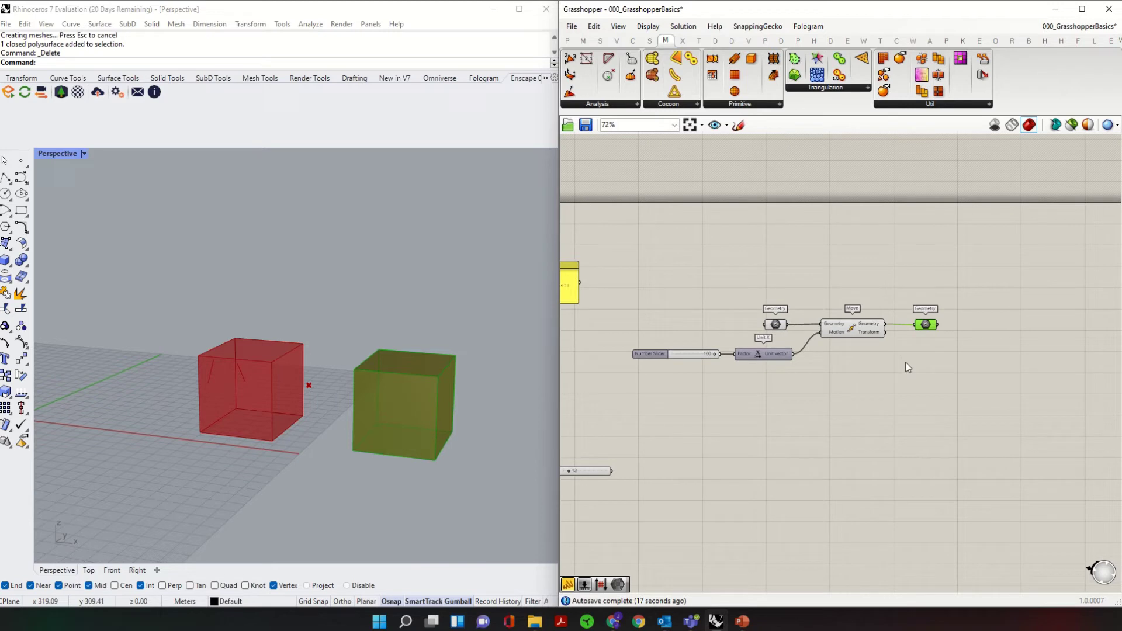
Step: Relocate the whole box-moving definition, from its number slider to the final Geometry container, to below the geometry containers
{"action": "scroll", "coordinate": [908, 368], "scroll_direction": "down", "scroll_amount": 4}
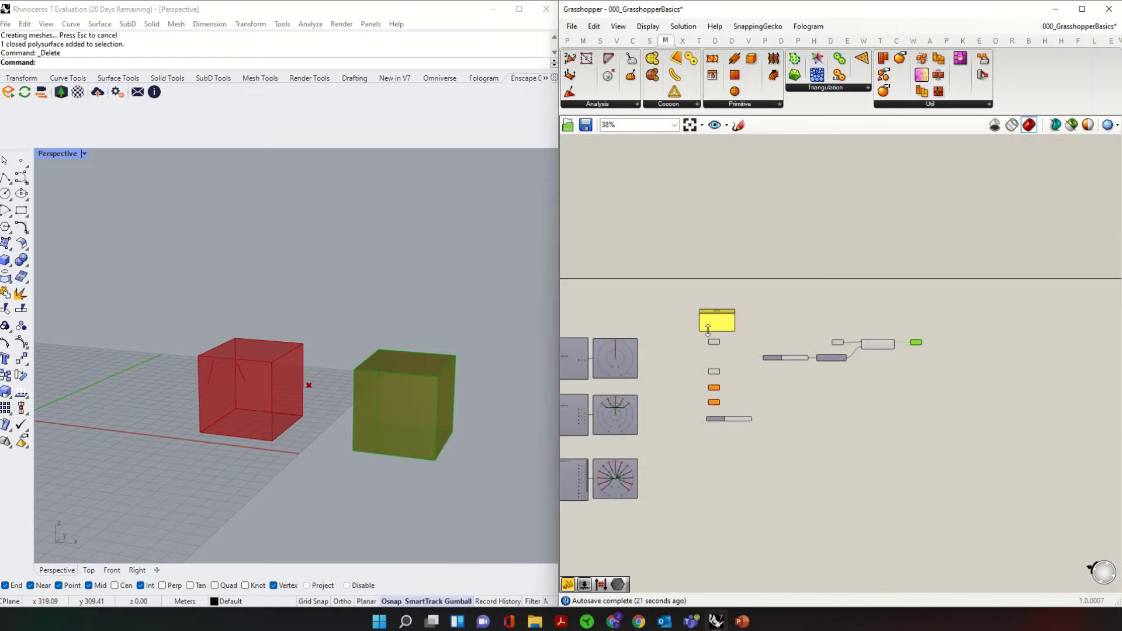
{"action": "scroll", "coordinate": [763, 372], "scroll_direction": "up", "scroll_amount": 2}
{"action": "left_click_drag", "start_coordinate": [991, 355], "coordinate": [760, 294]}
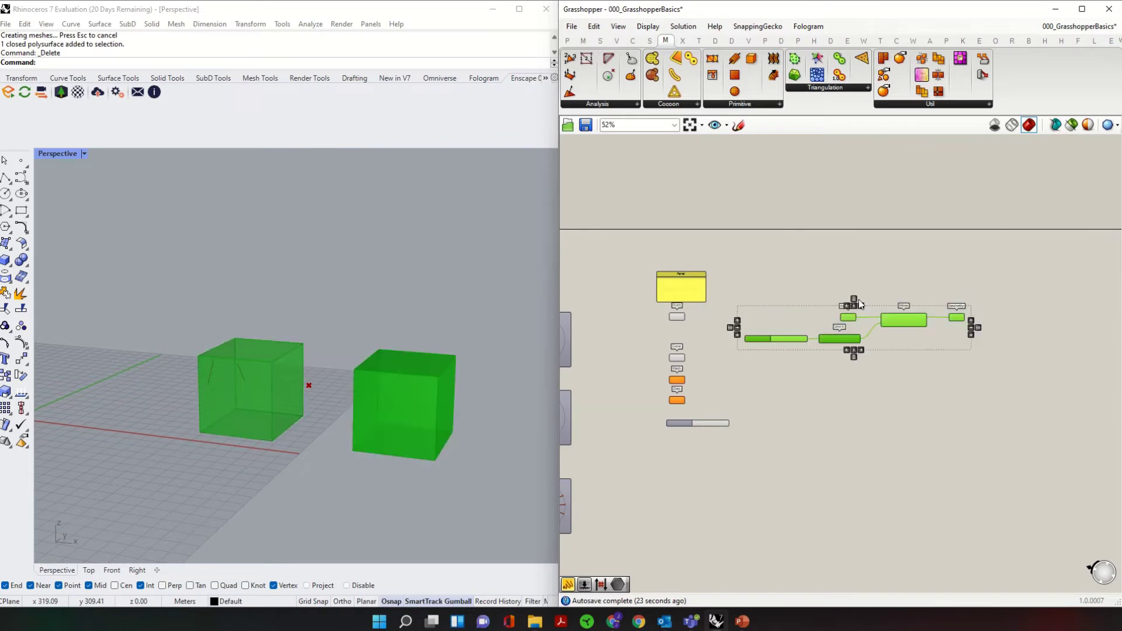
{"action": "left_click_drag", "start_coordinate": [917, 322], "coordinate": [800, 468]}
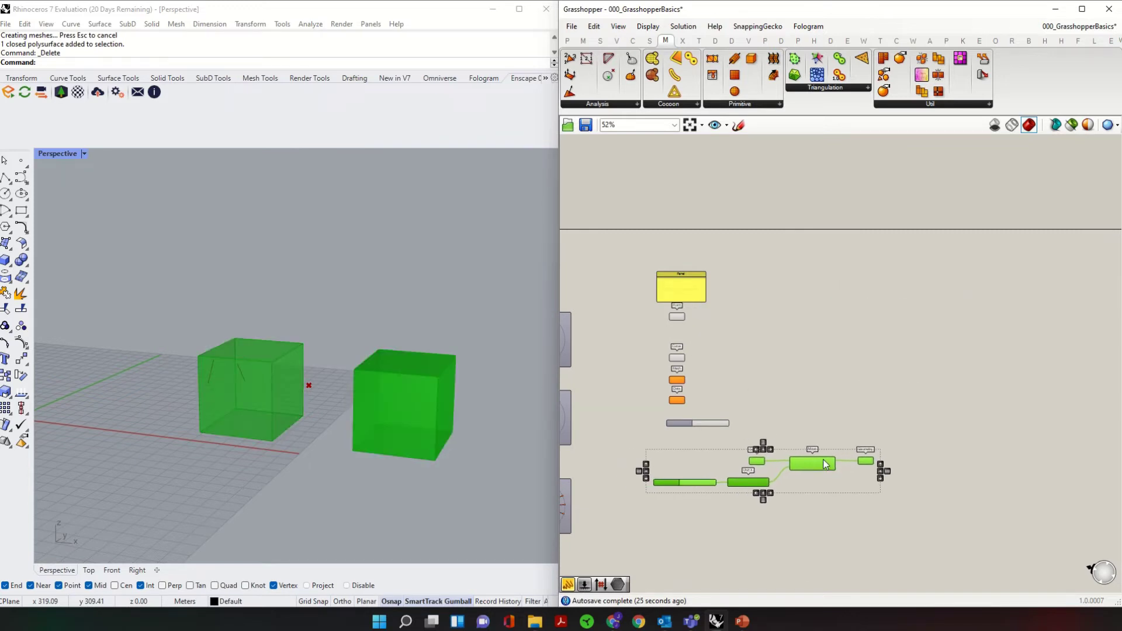
{"action": "scroll", "coordinate": [790, 340], "scroll_direction": "down", "scroll_amount": 2}
{"action": "right_click_drag", "start_coordinate": [653, 413], "coordinate": [842, 411]}
{"action": "left_click", "coordinate": [842, 412]}
Step: Open the Data Structure panel for editing and select the YouTube link in it, leaving the text as it is
{"action": "scroll", "coordinate": [716, 445], "scroll_direction": "up", "scroll_amount": 1}
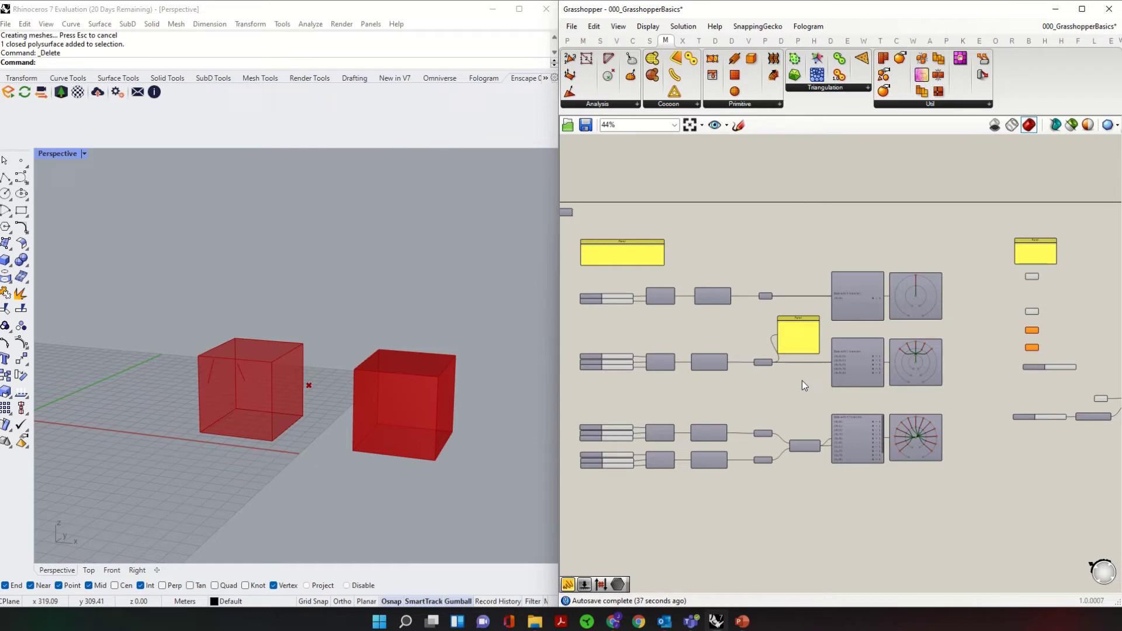
{"action": "scroll", "coordinate": [729, 290], "scroll_direction": "up", "scroll_amount": 6}
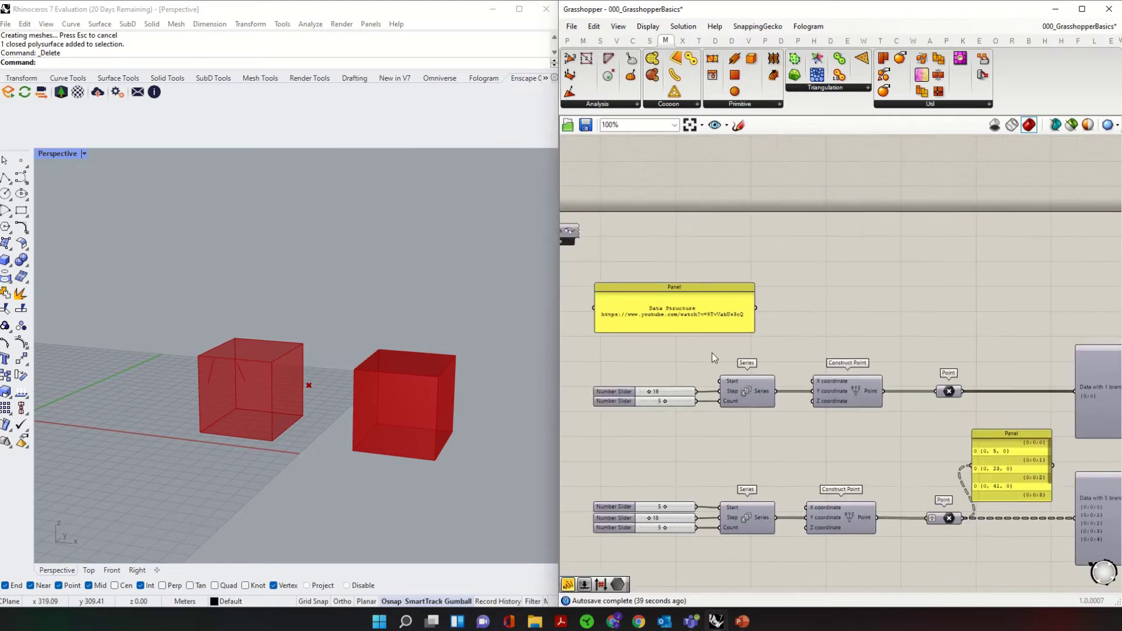
{"action": "double_click", "coordinate": [774, 284]}
{"action": "left_click", "coordinate": [766, 272]}
{"action": "key", "text": "ctrl+a"}
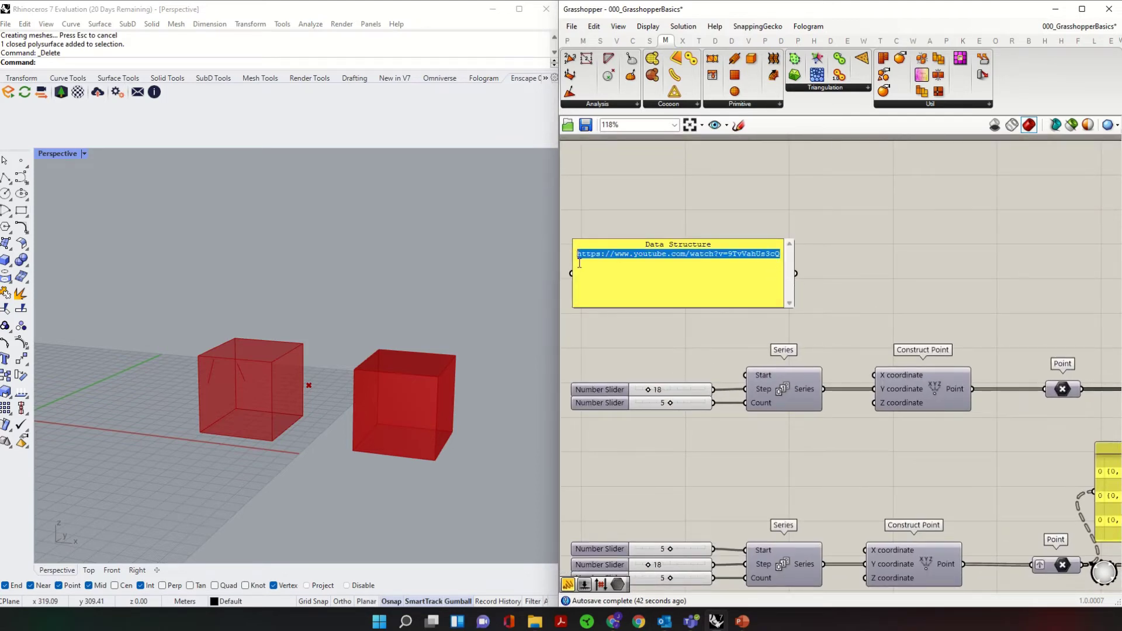
{"action": "left_click", "coordinate": [738, 343]}
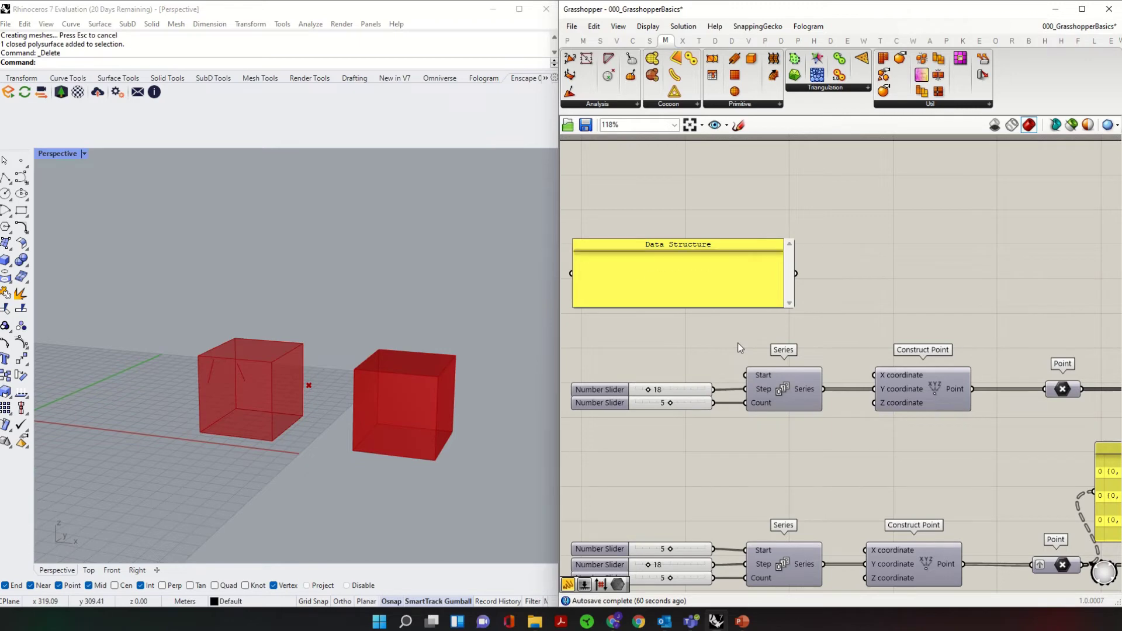
Step: Examine the data structure examples, from their Series and Construct Point components through to the Param Viewers
{"action": "scroll", "coordinate": [775, 356], "scroll_direction": "down", "scroll_amount": 3}
{"action": "scroll", "coordinate": [852, 402], "scroll_direction": "down", "scroll_amount": 2}
{"action": "right_click_drag", "start_coordinate": [853, 403], "coordinate": [730, 341]}
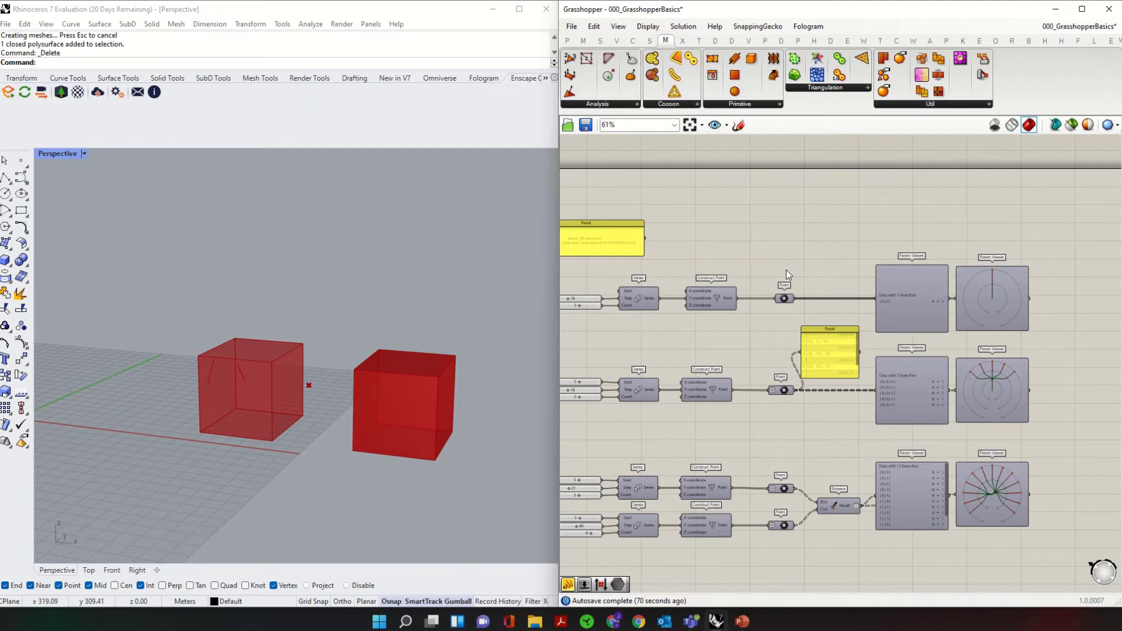
{"action": "scroll", "coordinate": [786, 273], "scroll_direction": "up", "scroll_amount": 2}
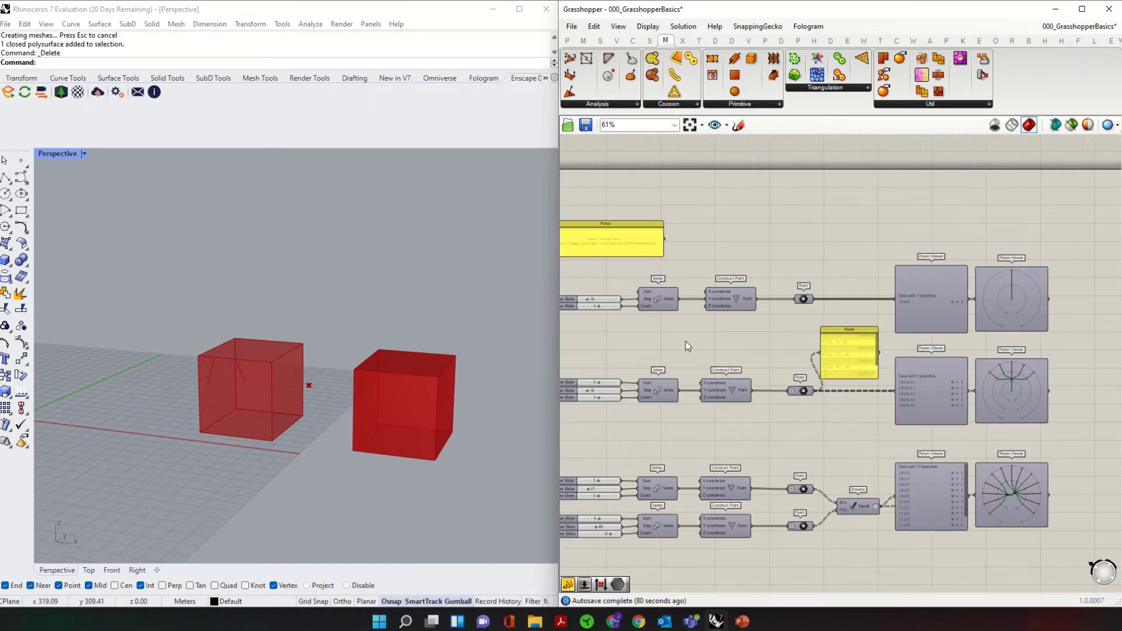
{"action": "scroll", "coordinate": [934, 282], "scroll_direction": "up", "scroll_amount": 1}
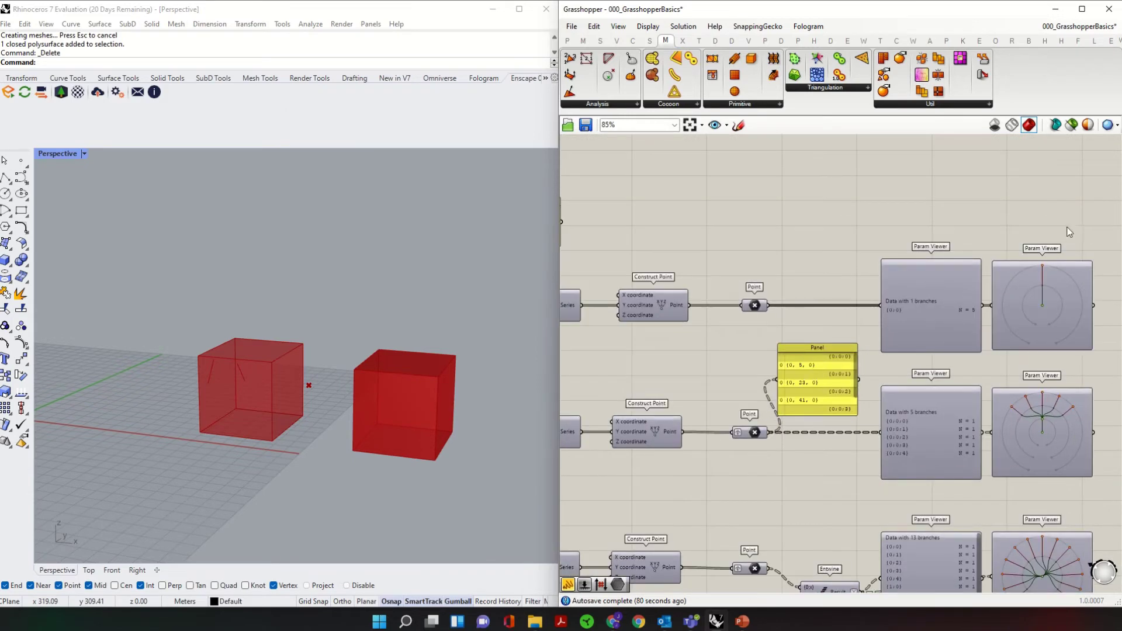
{"action": "scroll", "coordinate": [1009, 177], "scroll_direction": "down", "scroll_amount": 3}
{"action": "left_click_drag", "start_coordinate": [1040, 476], "coordinate": [609, 210]}
{"action": "left_click_drag", "start_coordinate": [942, 212], "coordinate": [941, 220]}
{"action": "left_click", "coordinate": [702, 263]}
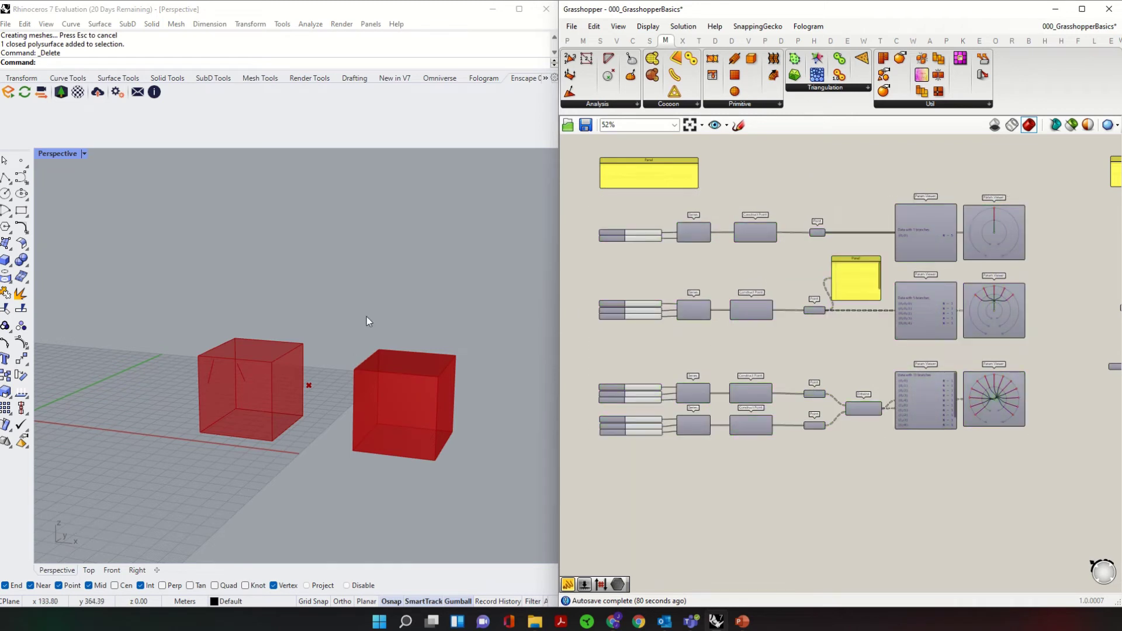
Step: Show all four Rhino viewports and turn on the preview of the four Point containers in the data structure examples
{"action": "double_click", "coordinate": [70, 154]}
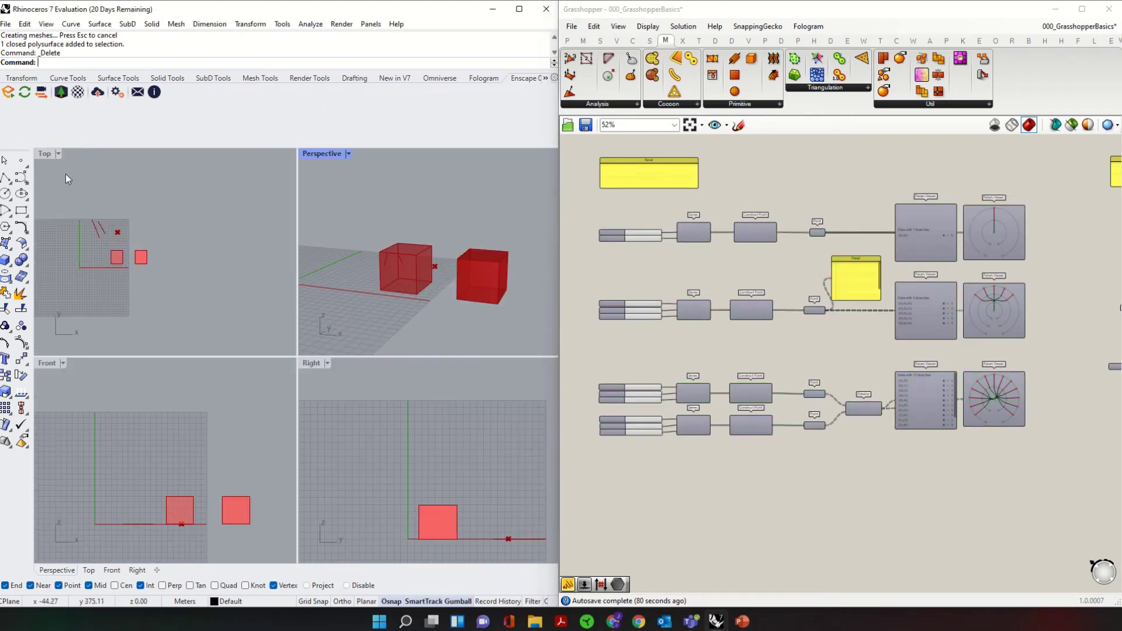
{"action": "right_click_drag", "start_coordinate": [310, 159], "coordinate": [327, 275]}
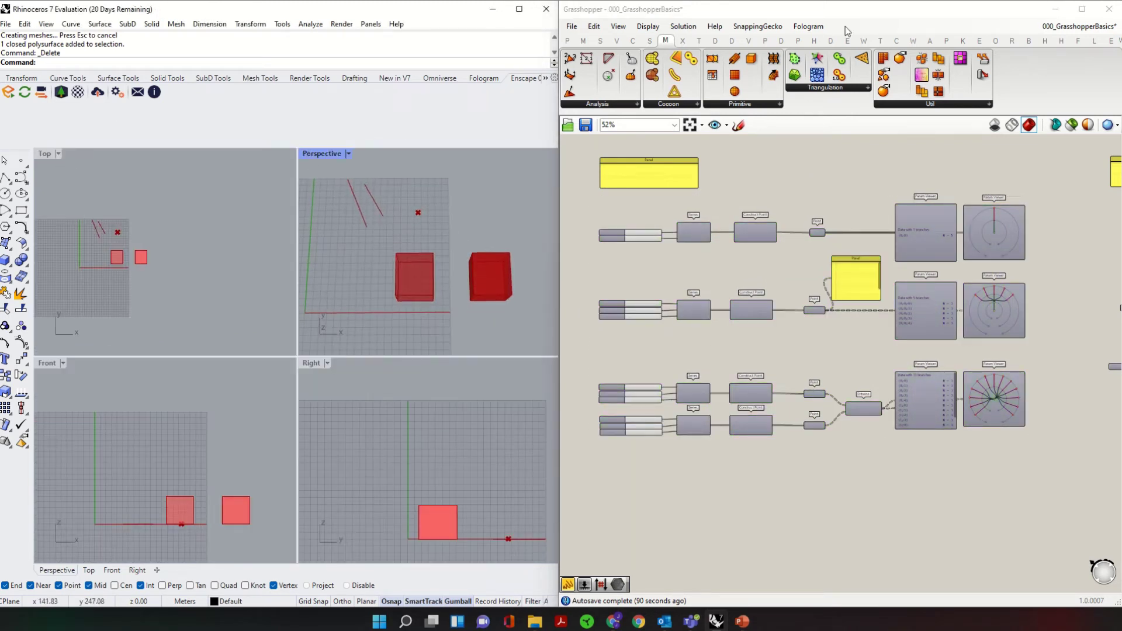
{"action": "scroll", "coordinate": [799, 283], "scroll_direction": "up", "scroll_amount": 1}
{"action": "left_click_drag", "start_coordinate": [819, 187], "coordinate": [806, 488]}
{"action": "right_click", "coordinate": [849, 491]}
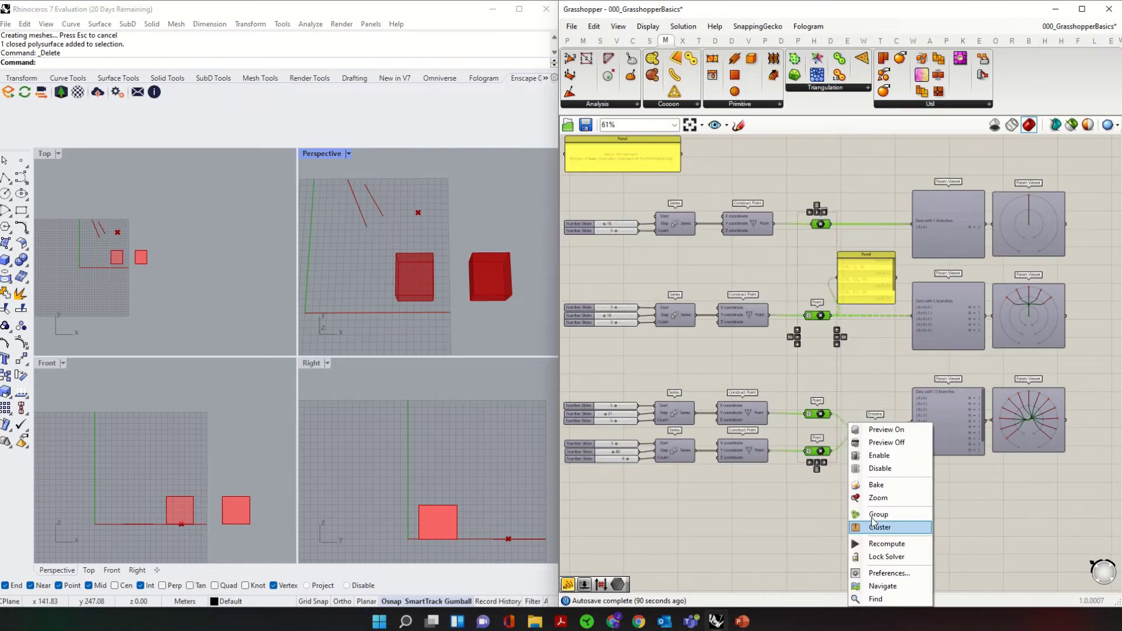
{"action": "left_click", "coordinate": [886, 430]}
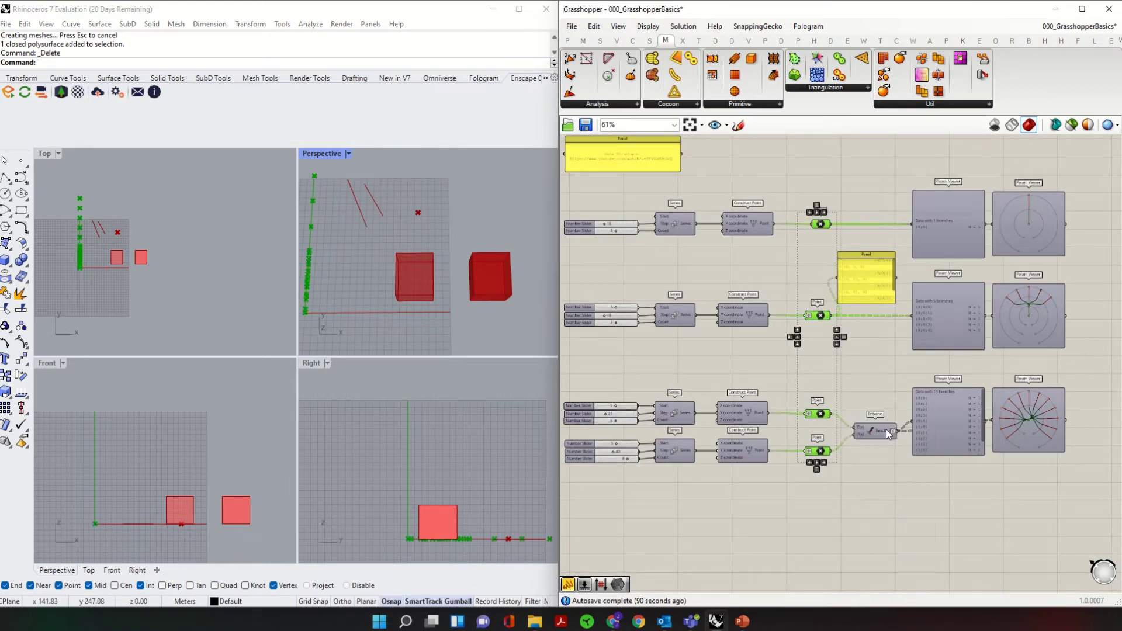
{"action": "left_click", "coordinate": [865, 380]}
Step: Maximize Rhino's Top viewport on the first example's points and turn off the preview of the other three Point containers
{"action": "double_click", "coordinate": [44, 153]}
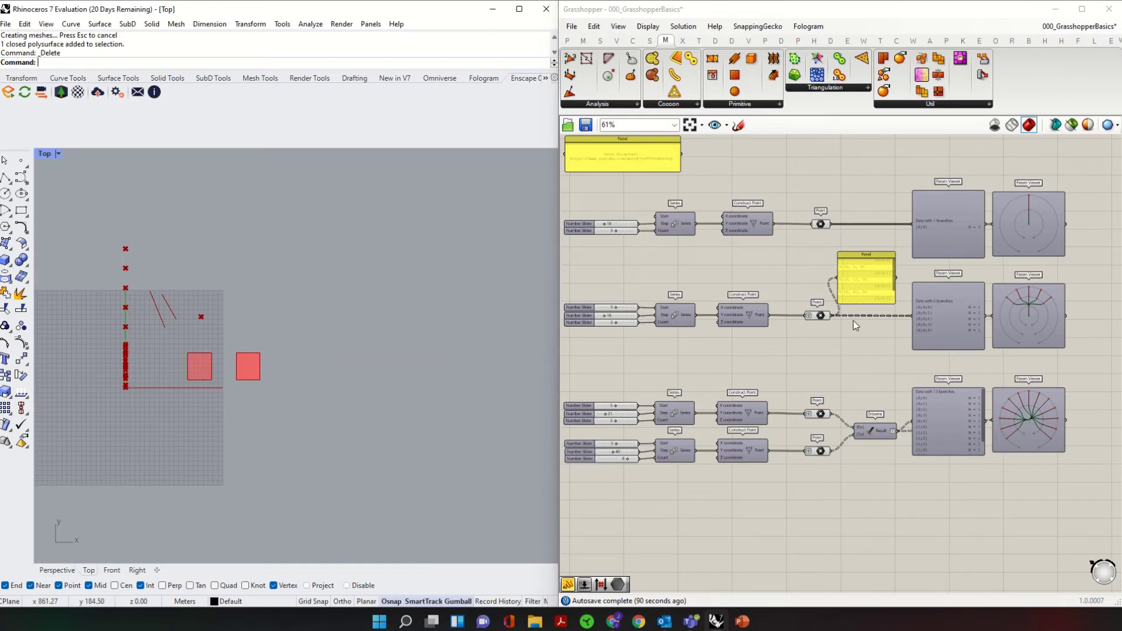
{"action": "scroll", "coordinate": [851, 357], "scroll_direction": "up", "scroll_amount": 1}
{"action": "left_click_drag", "start_coordinate": [829, 512], "coordinate": [782, 280]}
{"action": "right_click", "coordinate": [796, 243]}
{"action": "left_click", "coordinate": [835, 261]}
{"action": "scroll", "coordinate": [200, 341], "scroll_direction": "up", "scroll_amount": 5}
{"action": "right_click_drag", "start_coordinate": [338, 384], "coordinate": [253, 330]}
{"action": "left_click", "coordinate": [662, 264]}
{"action": "right_click_drag", "start_coordinate": [661, 264], "coordinate": [731, 290]}
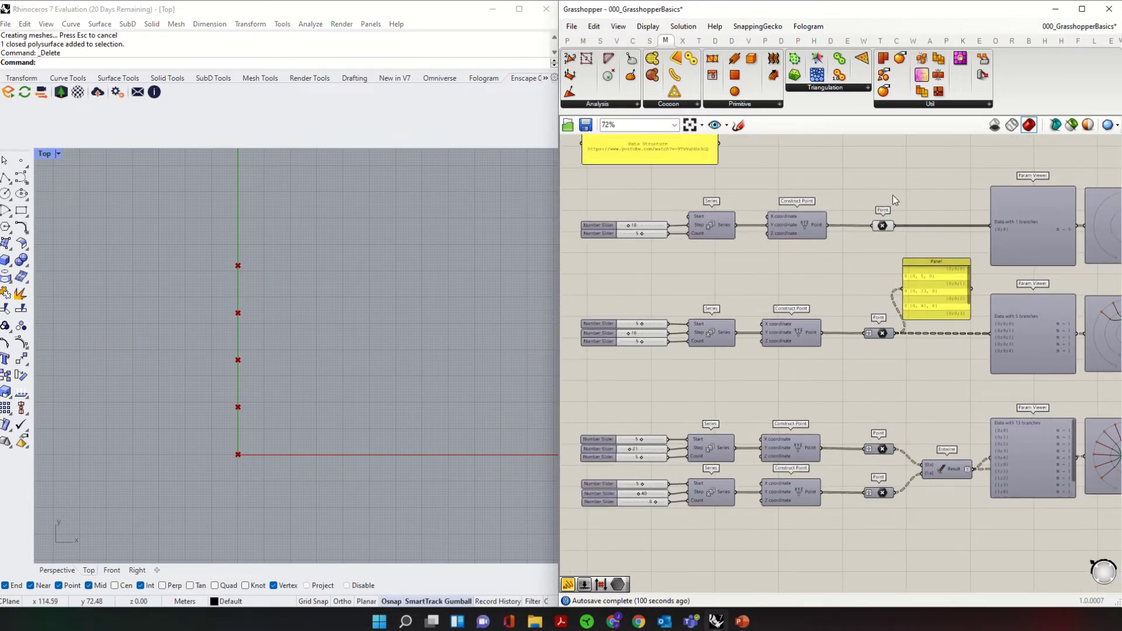
Step: Move the panel from the second example to above the first and connect the first Point container's output to it
{"action": "left_click", "coordinate": [887, 227]}
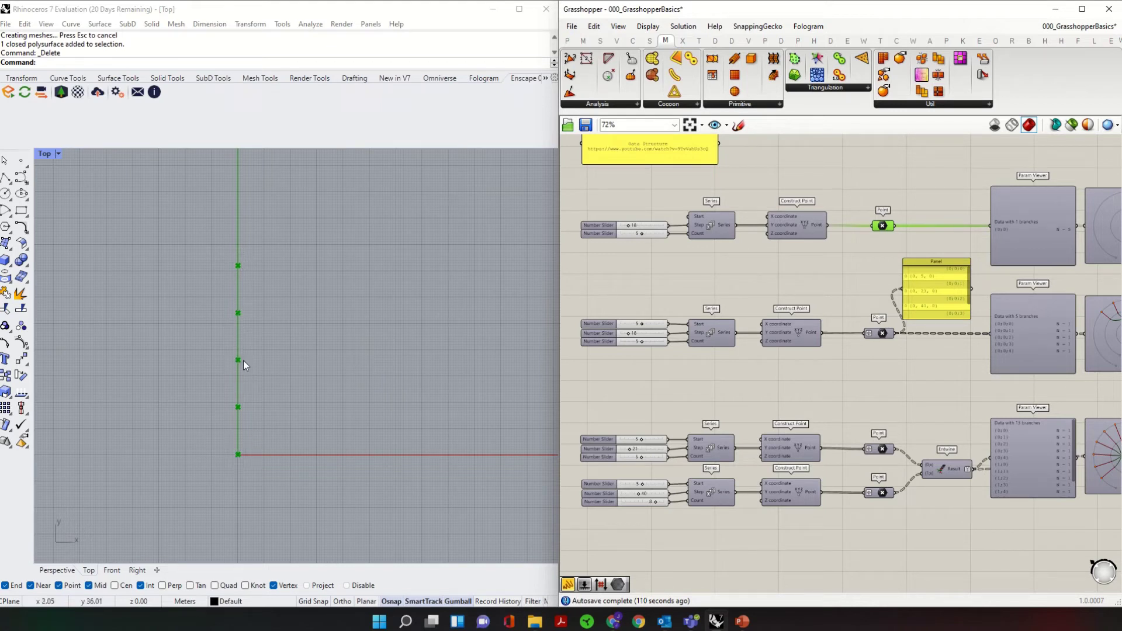
{"action": "right_click_drag", "start_coordinate": [919, 226], "coordinate": [853, 289]}
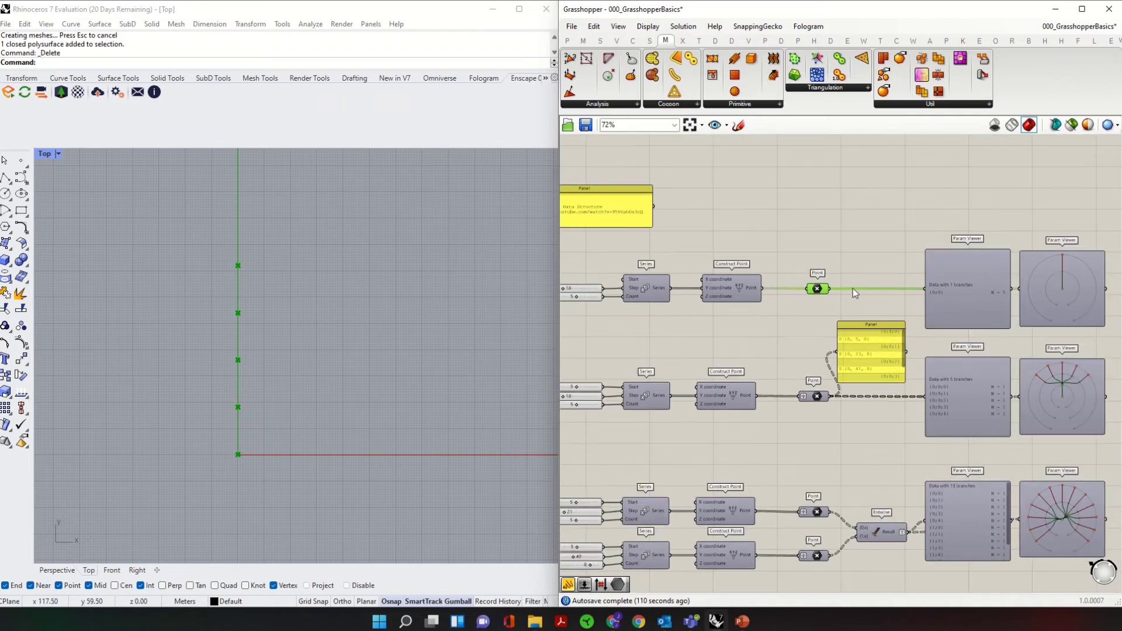
{"action": "left_click_drag", "start_coordinate": [886, 328], "coordinate": [896, 221]}
{"action": "left_click_drag", "start_coordinate": [829, 289], "coordinate": [846, 244]}
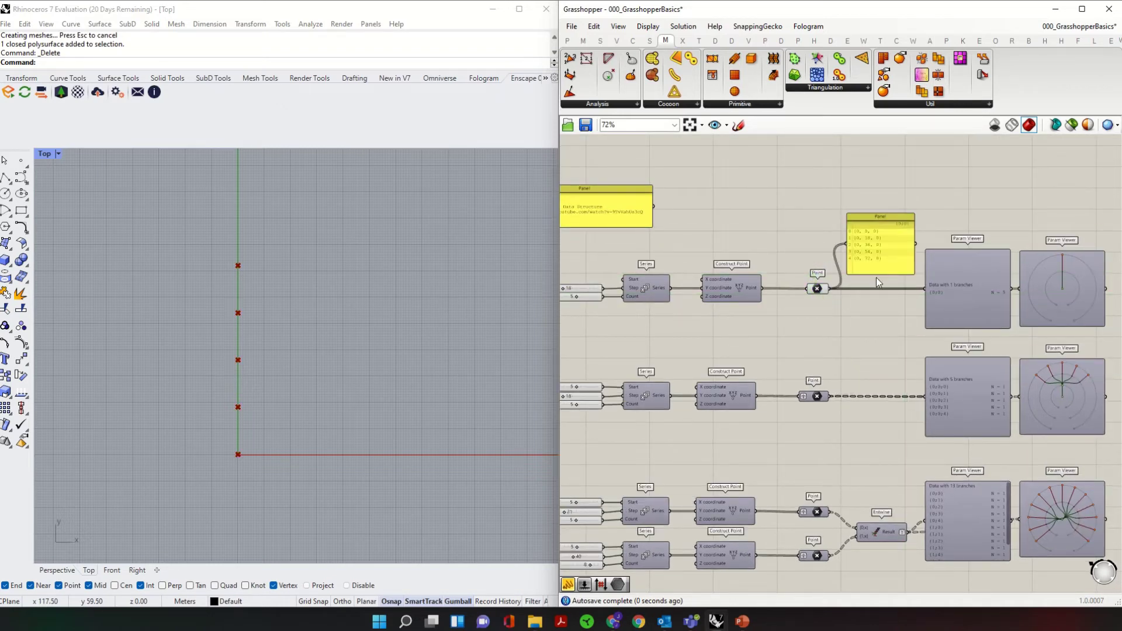
Step: Place the point-list panel higher above the first example at a slightly smaller size and highlight the first Point container
{"action": "right_click_drag", "start_coordinate": [864, 302], "coordinate": [846, 334]}
{"action": "left_click_drag", "start_coordinate": [853, 294], "coordinate": [859, 227]}
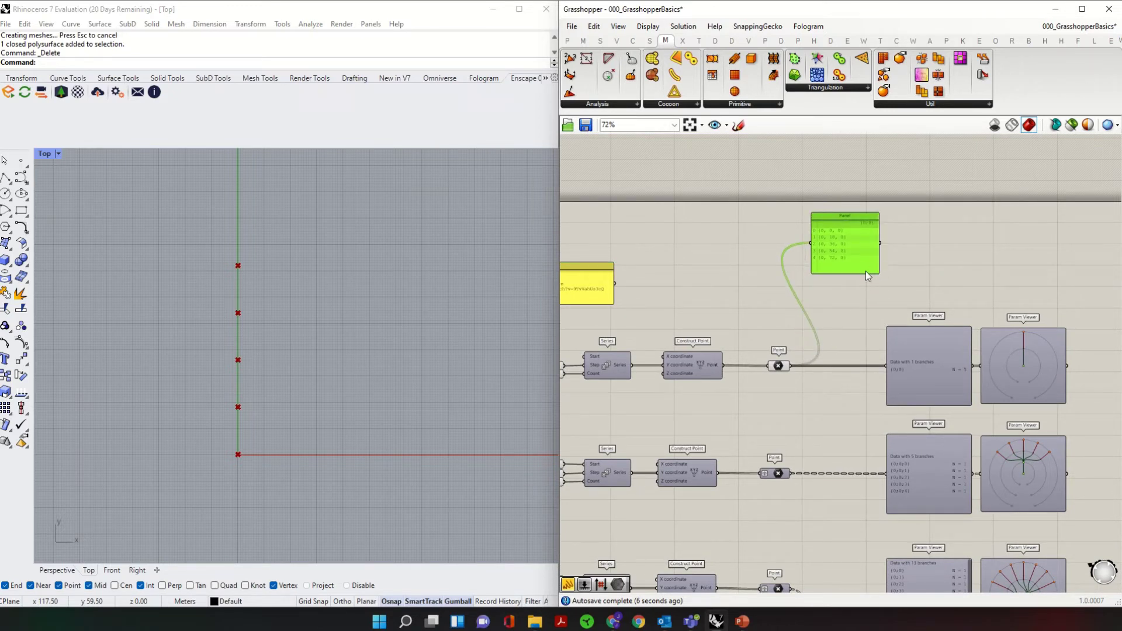
{"action": "mouse_move", "coordinate": [868, 272]}
{"action": "left_mouse_down"}
{"action": "mouse_move", "coordinate": [869, 289]}
{"action": "mouse_move", "coordinate": [871, 269]}
{"action": "left_mouse_up"}
{"action": "right_click_drag", "start_coordinate": [880, 257], "coordinate": [707, 234]}
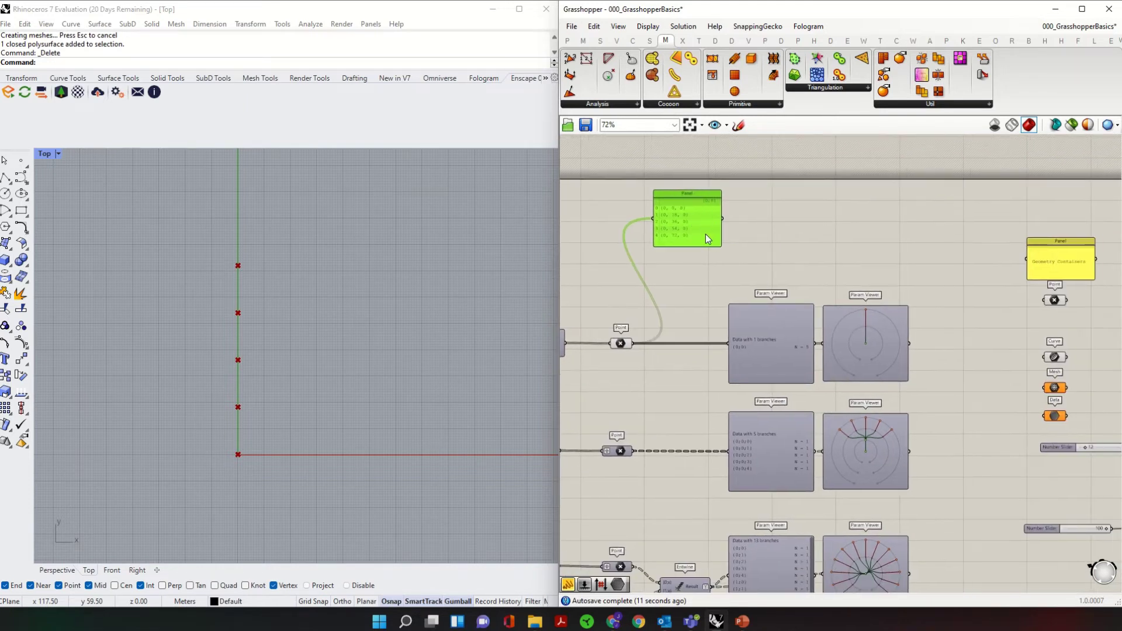
{"action": "left_click", "coordinate": [614, 344]}
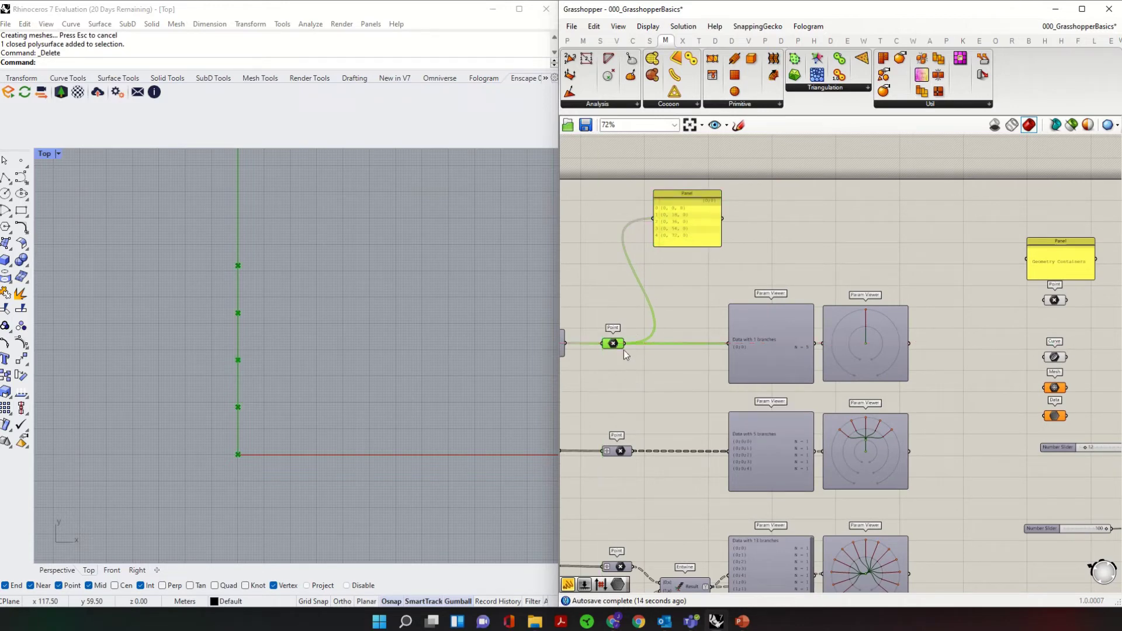
{"action": "right_click_drag", "start_coordinate": [623, 345], "coordinate": [641, 413]}
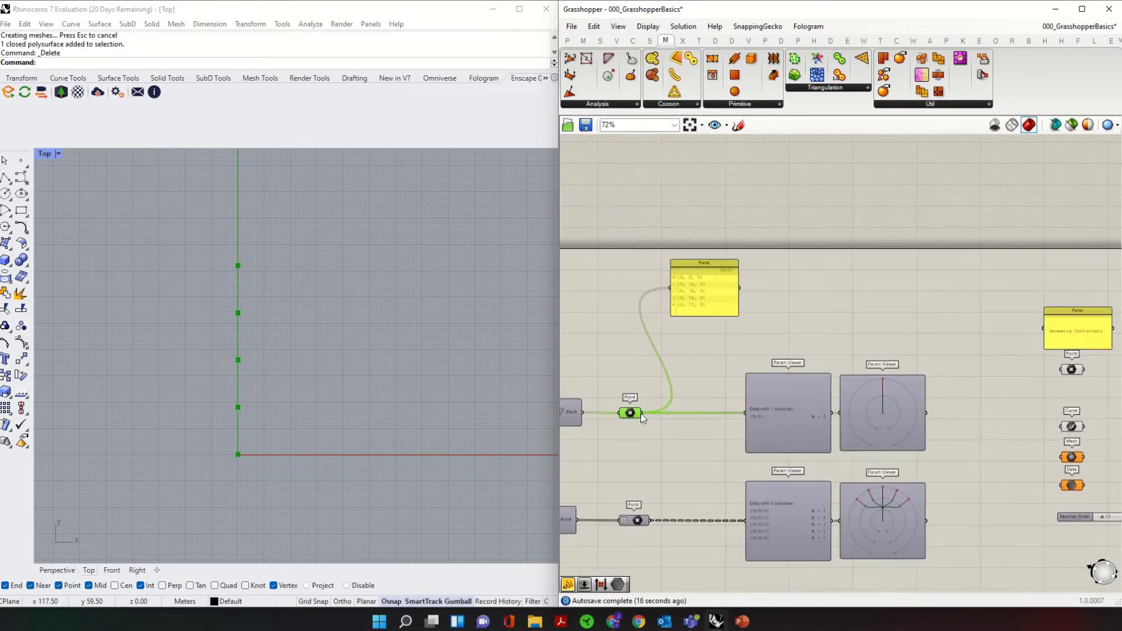
Step: Lower the point-list panel slightly above the first example and examine its indexed point coordinates
{"action": "scroll", "coordinate": [640, 413], "scroll_direction": "up", "scroll_amount": 2}
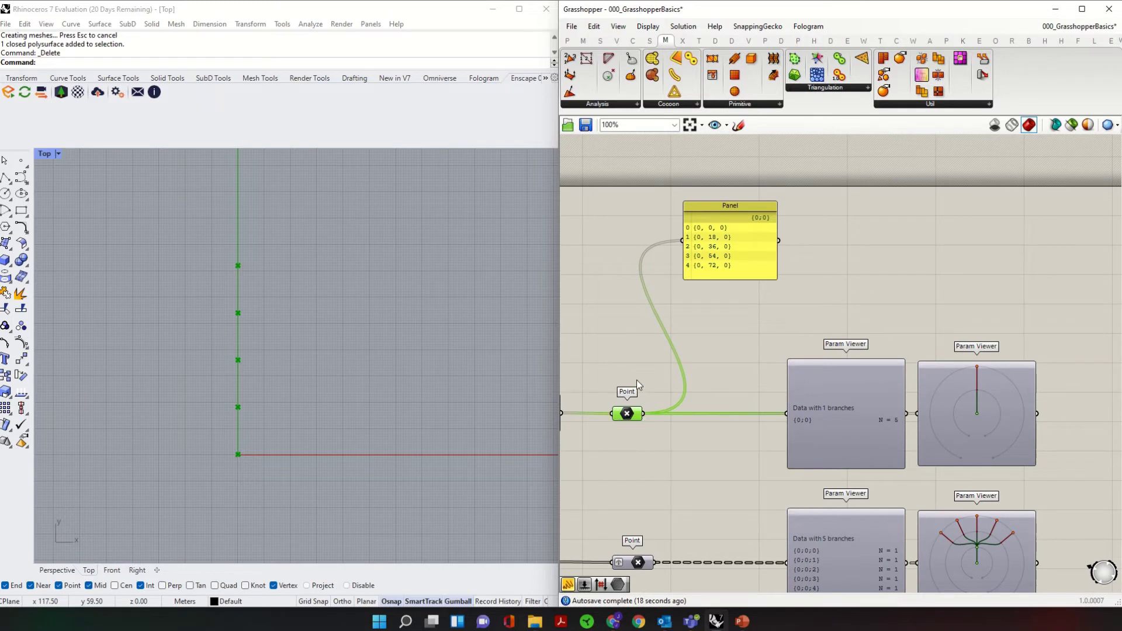
{"action": "right_click_drag", "start_coordinate": [650, 447], "coordinate": [690, 416]}
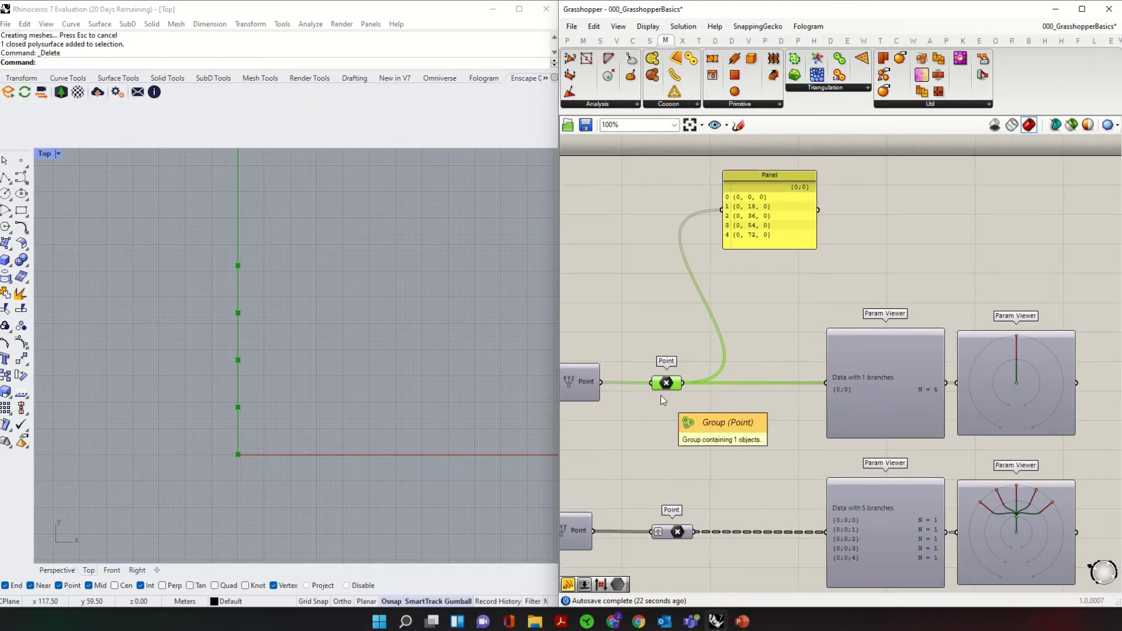
{"action": "left_click_drag", "start_coordinate": [807, 231], "coordinate": [810, 247]}
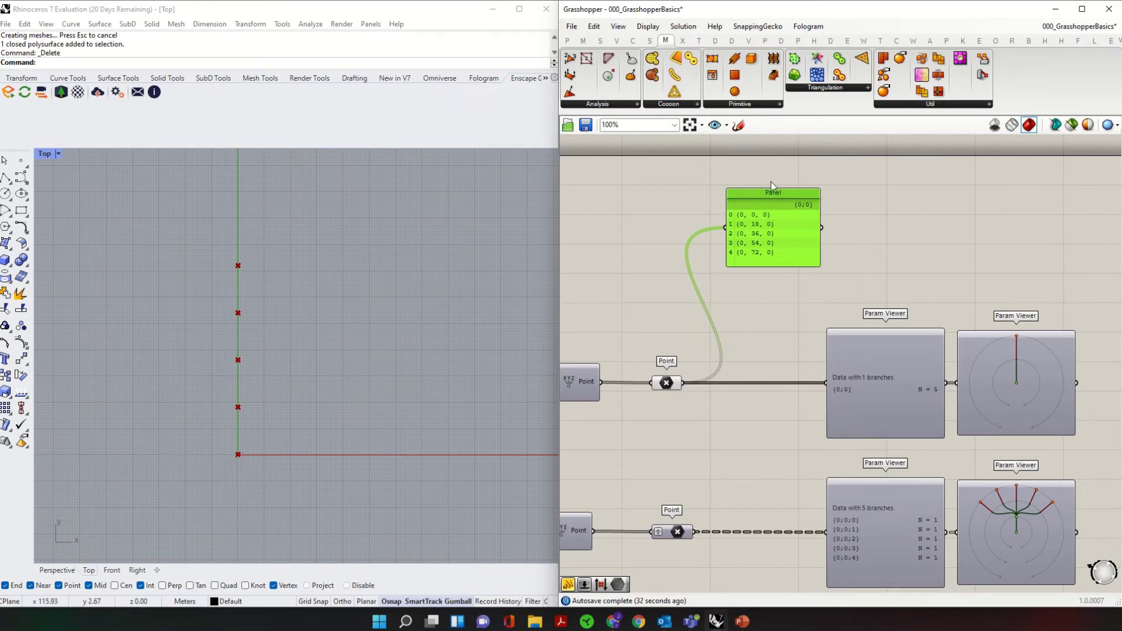
{"action": "scroll", "coordinate": [770, 181], "scroll_direction": "up", "scroll_amount": 2}
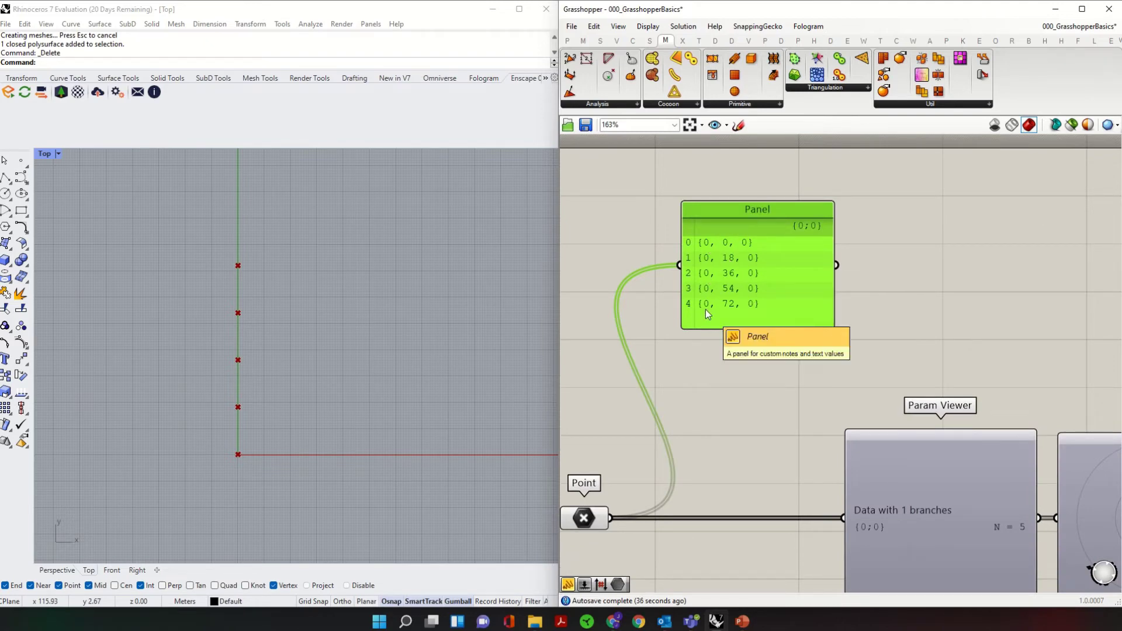
Step: Move the panel beside the Geometry Containers group and connect the Curve container's output to it to read its contents
{"action": "scroll", "coordinate": [706, 310], "scroll_direction": "down", "scroll_amount": 4}
{"action": "left_click_drag", "start_coordinate": [855, 328], "coordinate": [1061, 392]}
{"action": "scroll", "coordinate": [1061, 391], "scroll_direction": "up", "scroll_amount": 1}
{"action": "right_click_drag", "start_coordinate": [1061, 392], "coordinate": [812, 388]}
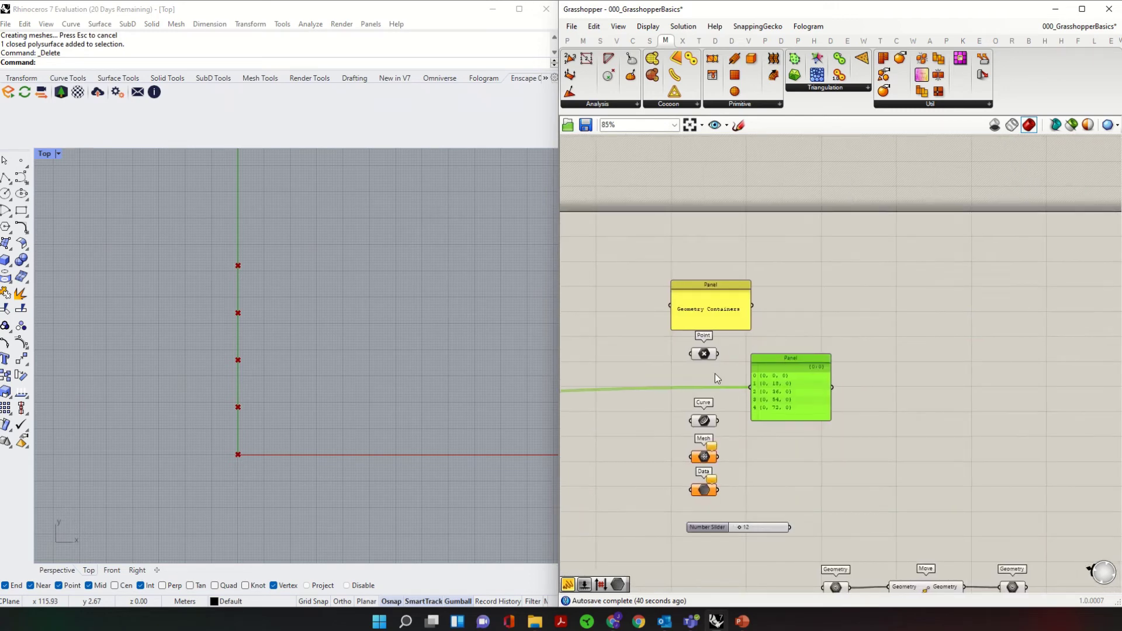
{"action": "left_click_drag", "start_coordinate": [719, 421], "coordinate": [750, 387]}
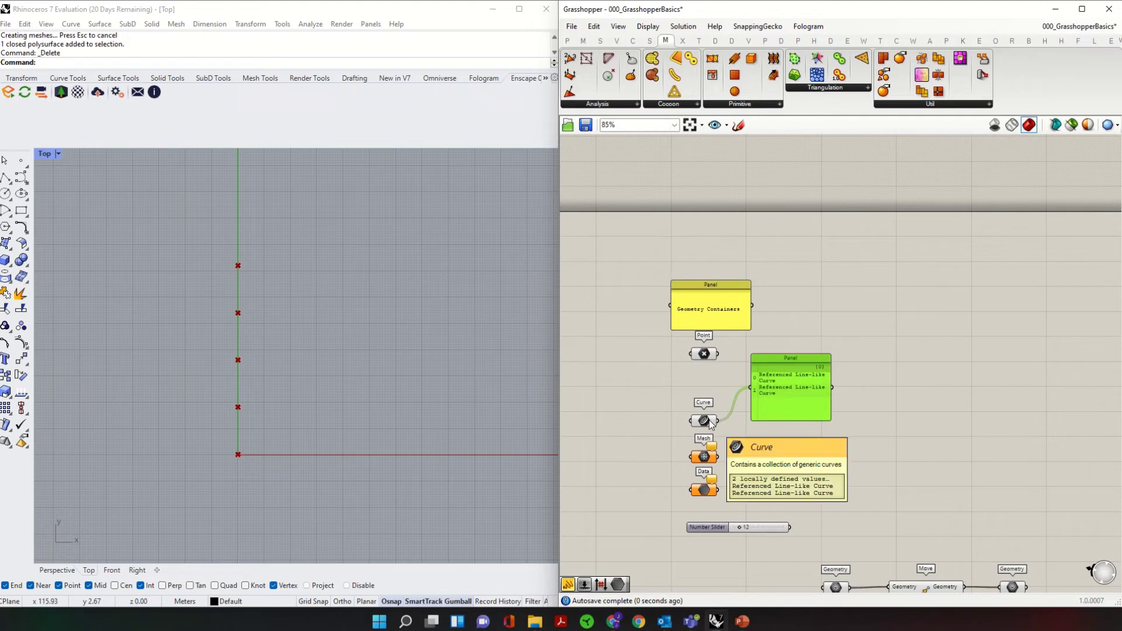
{"action": "scroll", "coordinate": [772, 380], "scroll_direction": "up", "scroll_amount": 3}
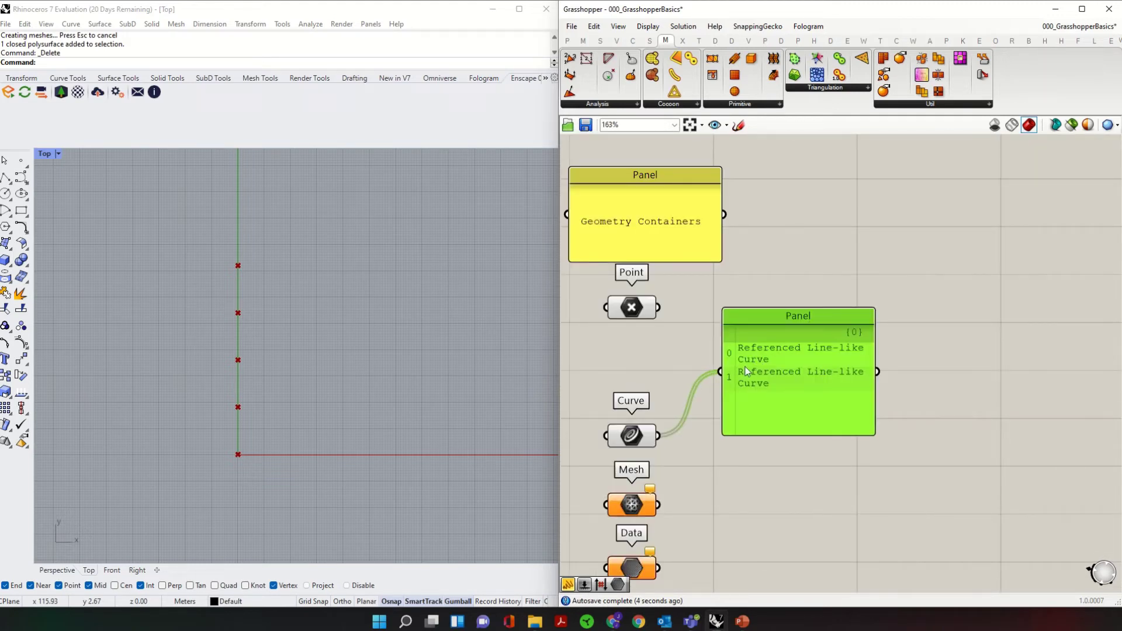
{"action": "scroll", "coordinate": [774, 351], "scroll_direction": "down", "scroll_amount": 3}
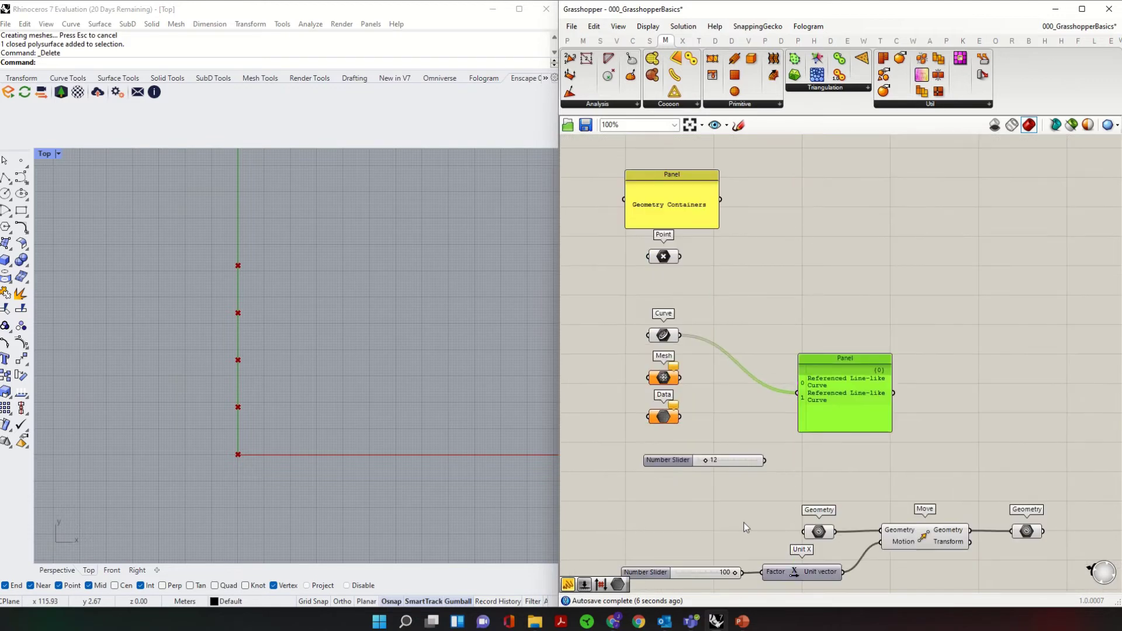
Step: Connect the Geometry container that feeds the Move component to the panel and view the referenced geometry in Rhino's Top viewport
{"action": "left_click_drag", "start_coordinate": [838, 532], "coordinate": [798, 393]}
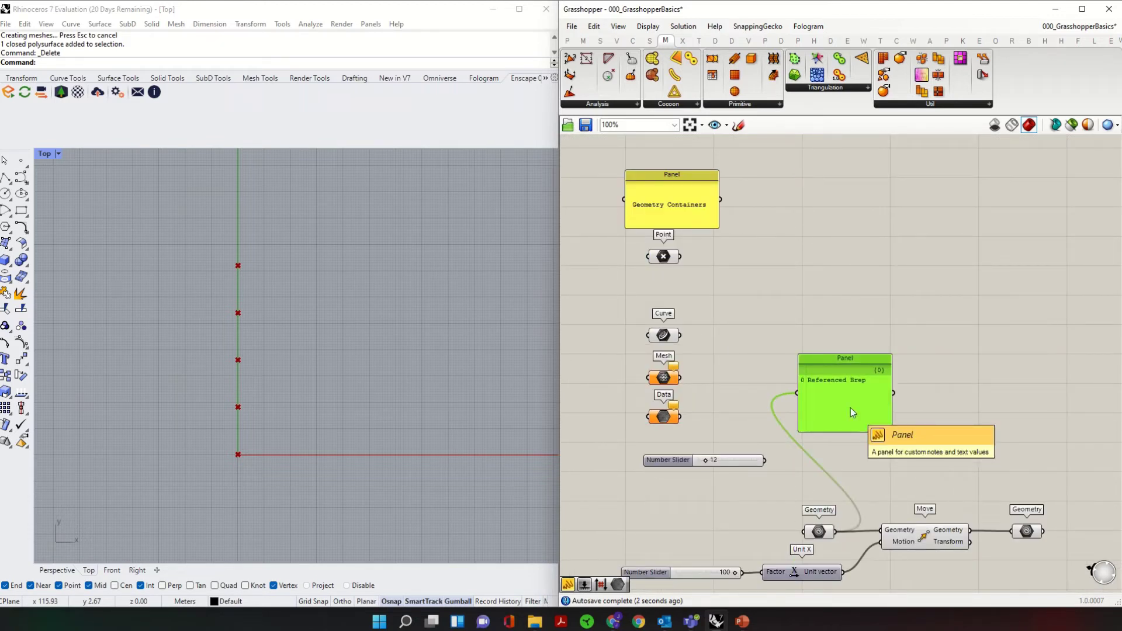
{"action": "scroll", "coordinate": [203, 486], "scroll_direction": "down", "scroll_amount": 3}
{"action": "right_click_drag", "start_coordinate": [203, 486], "coordinate": [381, 438]}
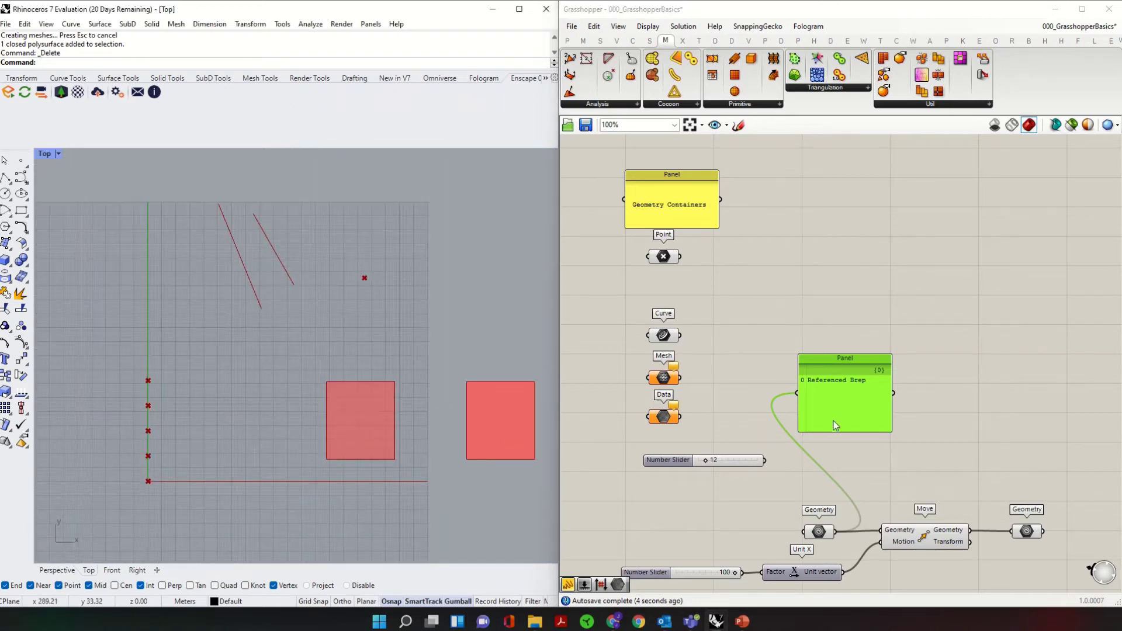
Step: Move the panel back above the first data structure example and reconnect the first Point container's output to it
{"action": "scroll", "coordinate": [833, 421], "scroll_direction": "down", "scroll_amount": 3}
{"action": "right_click_drag", "start_coordinate": [836, 405], "coordinate": [1032, 399]}
{"action": "mouse_move", "coordinate": [1032, 398]}
{"action": "left_mouse_down"}
{"action": "mouse_move", "coordinate": [1018, 356]}
{"action": "mouse_move", "coordinate": [1033, 391]}
{"action": "left_mouse_up"}
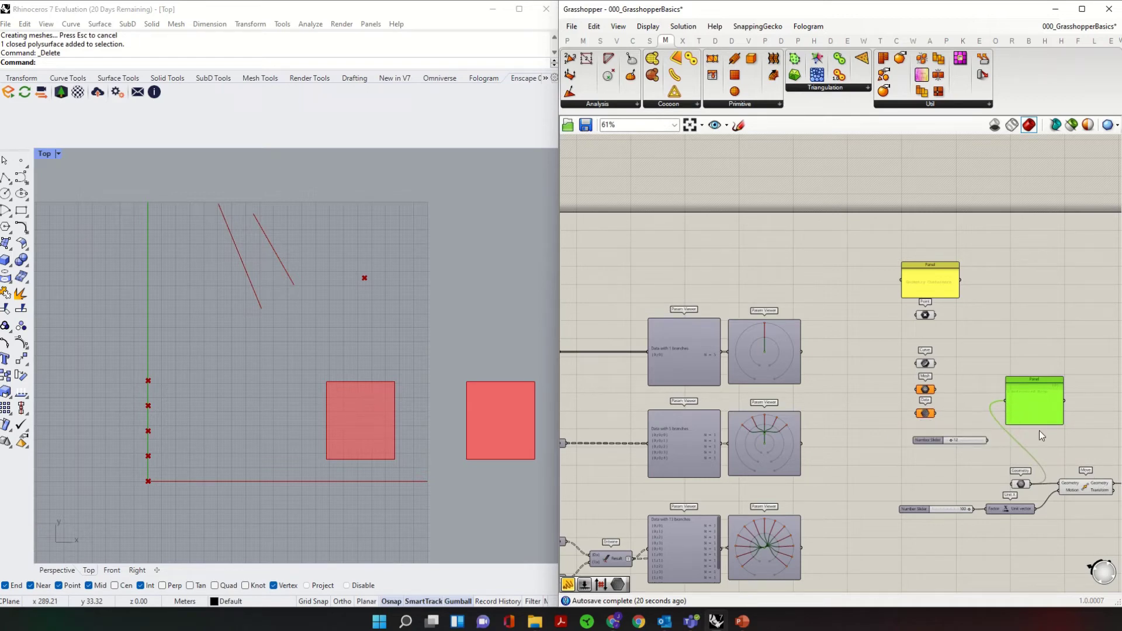
{"action": "left_click_drag", "start_coordinate": [1029, 401], "coordinate": [785, 298]}
{"action": "scroll", "coordinate": [1023, 307], "scroll_direction": "down", "scroll_amount": 1}
{"action": "scroll", "coordinate": [939, 314], "scroll_direction": "down", "scroll_amount": 3}
{"action": "scroll", "coordinate": [785, 298], "scroll_direction": "up", "scroll_amount": 5}
{"action": "left_click_drag", "start_coordinate": [776, 341], "coordinate": [774, 273]}
{"action": "scroll", "coordinate": [795, 359], "scroll_direction": "up", "scroll_amount": 2}
{"action": "left_click_drag", "start_coordinate": [817, 325], "coordinate": [833, 325]}
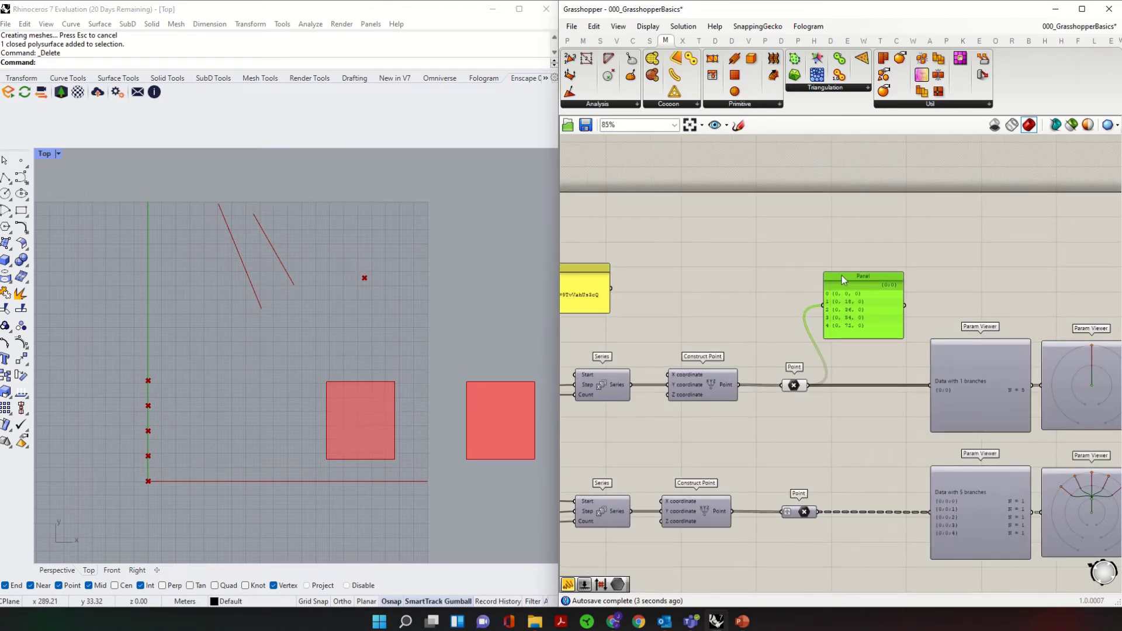
Step: Open the first Point container's options and examine the Flatten and Graft data settings against the panel's path
{"action": "scroll", "coordinate": [815, 395], "scroll_direction": "up", "scroll_amount": 2}
{"action": "right_click_drag", "start_coordinate": [815, 395], "coordinate": [725, 317]}
{"action": "right_click_drag", "start_coordinate": [829, 333], "coordinate": [862, 343]}
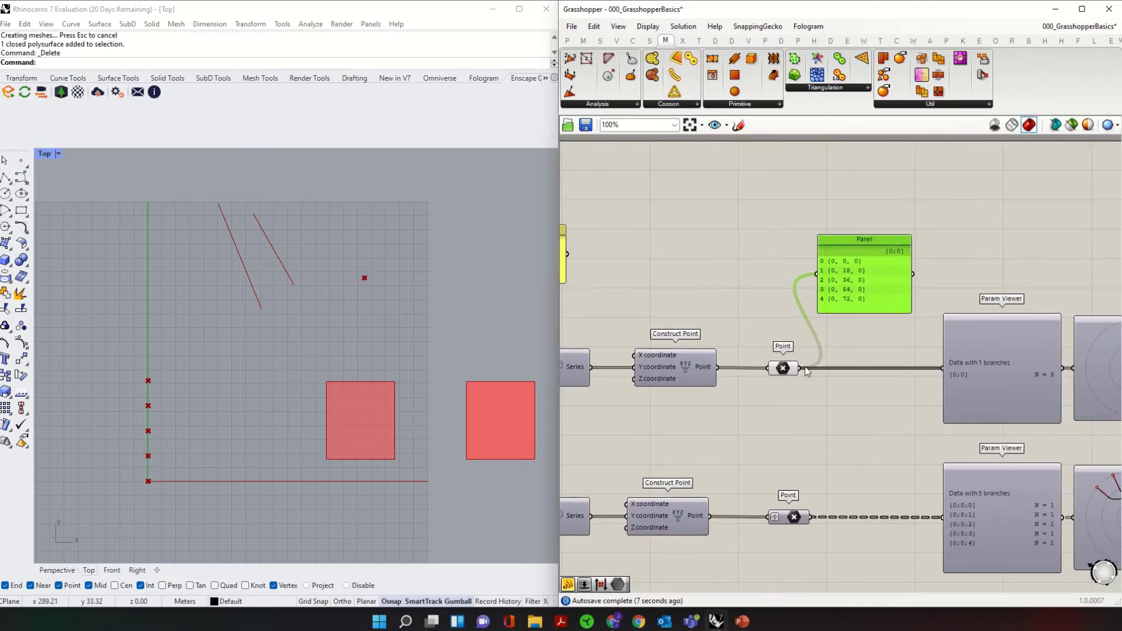
{"action": "right_click", "coordinate": [783, 368]}
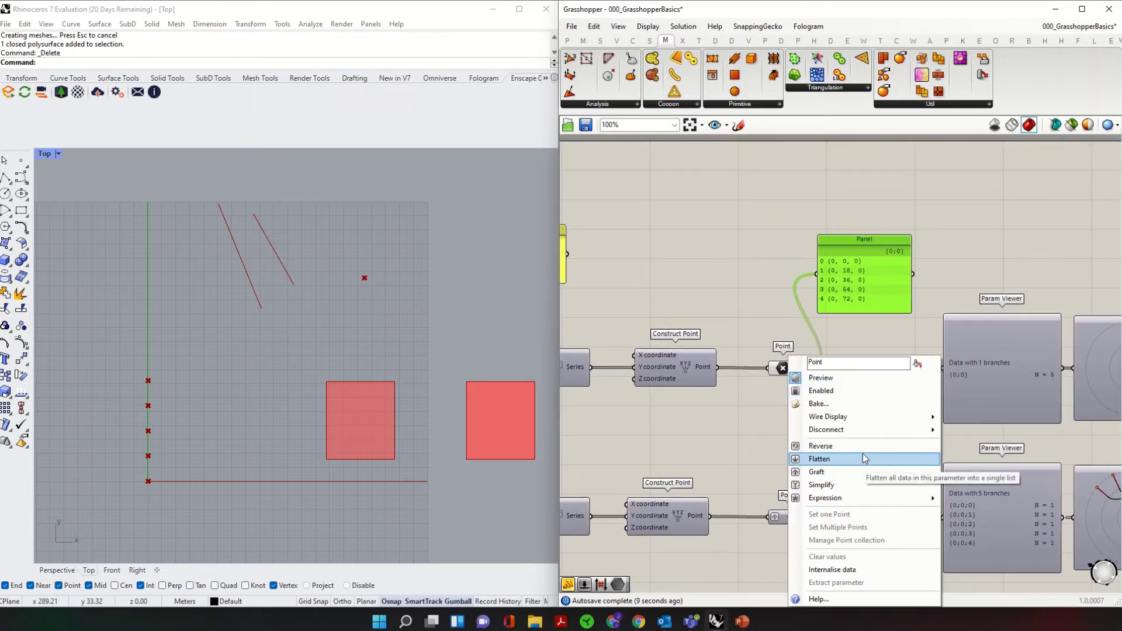
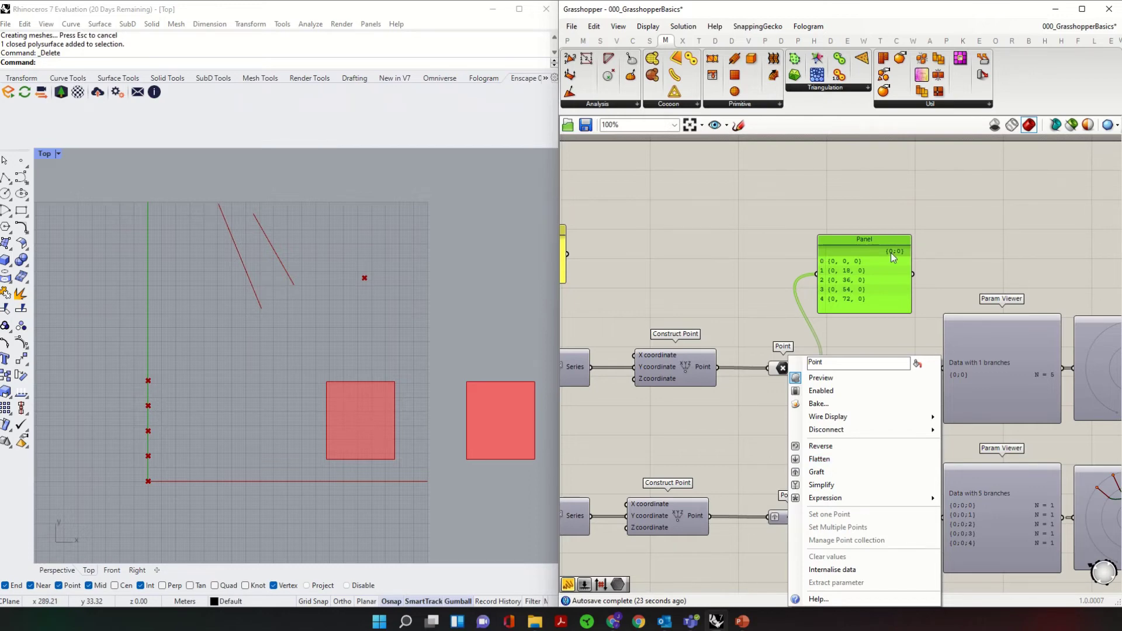
Step: Examine the first example's two Param Viewers for the branch path, item count and tree diagram
{"action": "scroll", "coordinate": [937, 388], "scroll_direction": "up", "scroll_amount": 2}
{"action": "right_click_drag", "start_coordinate": [937, 388], "coordinate": [859, 333]}
{"action": "scroll", "coordinate": [842, 320], "scroll_direction": "up", "scroll_amount": 2}
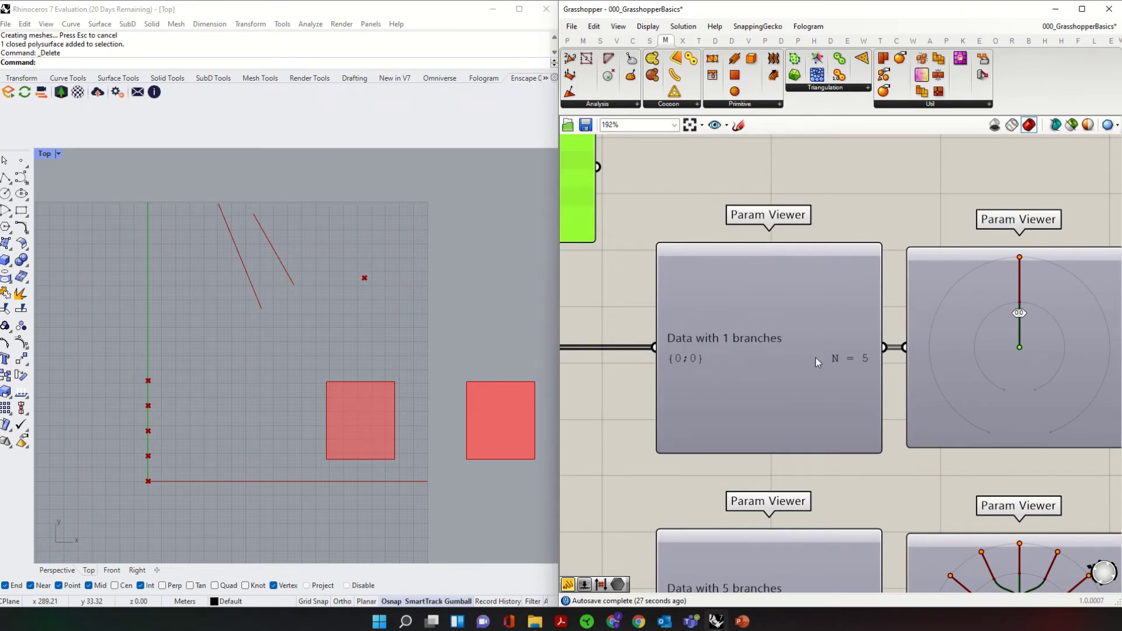
{"action": "right_click_drag", "start_coordinate": [1047, 327], "coordinate": [1018, 336]}
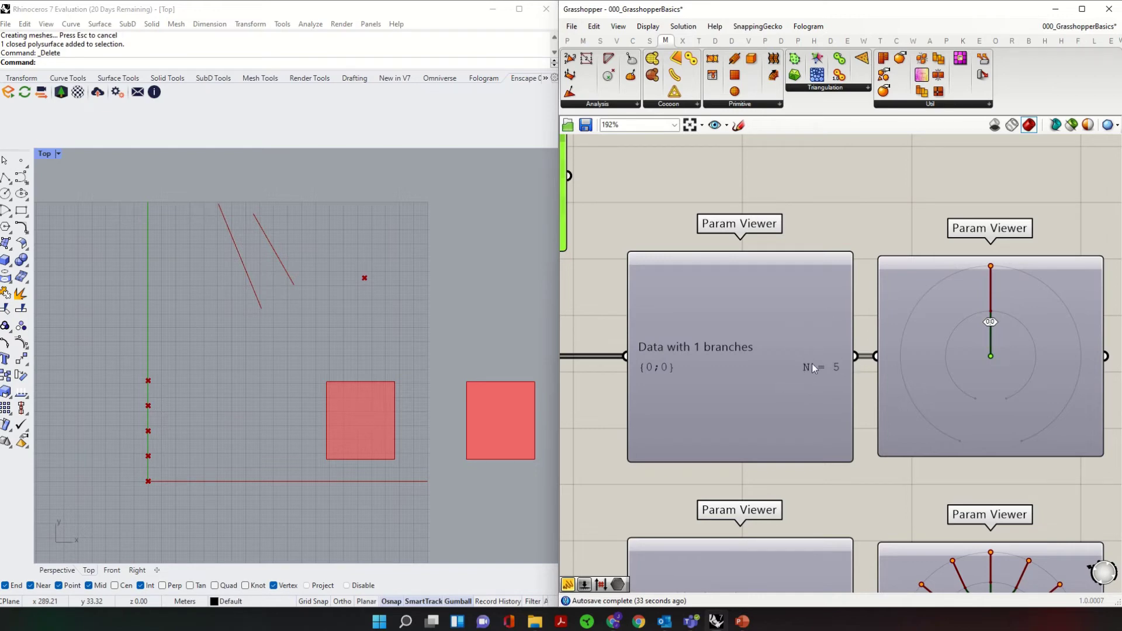
{"action": "scroll", "coordinate": [818, 374], "scroll_direction": "down", "scroll_amount": 5}
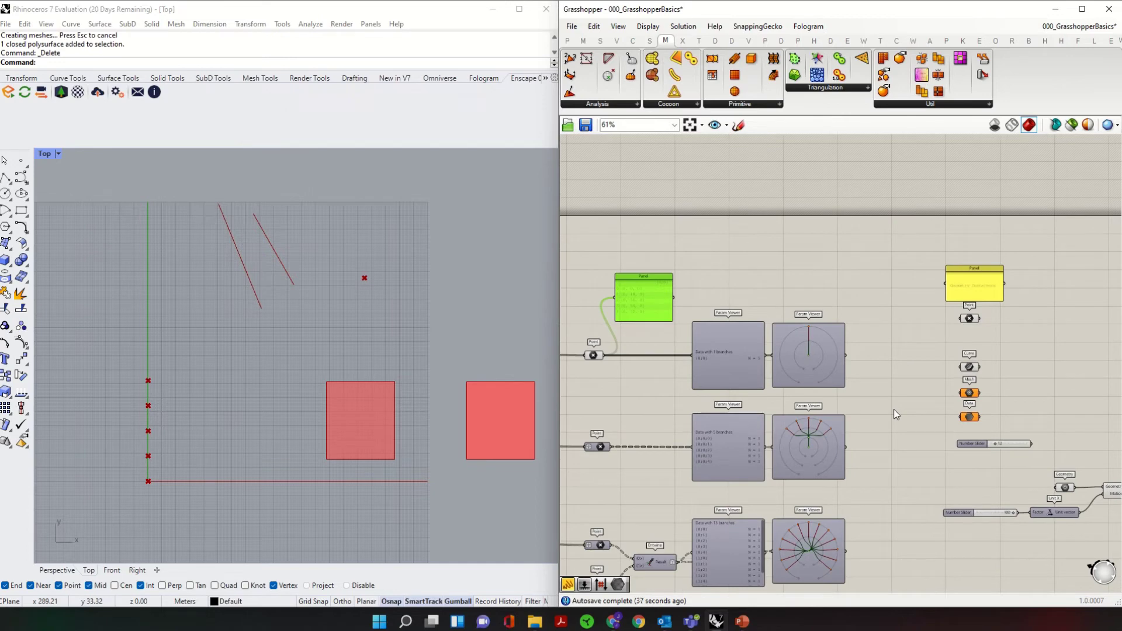
Step: Move the point-list panel below the wire between the first Point container and its Param Viewer
{"action": "scroll", "coordinate": [800, 373], "scroll_direction": "up", "scroll_amount": 2}
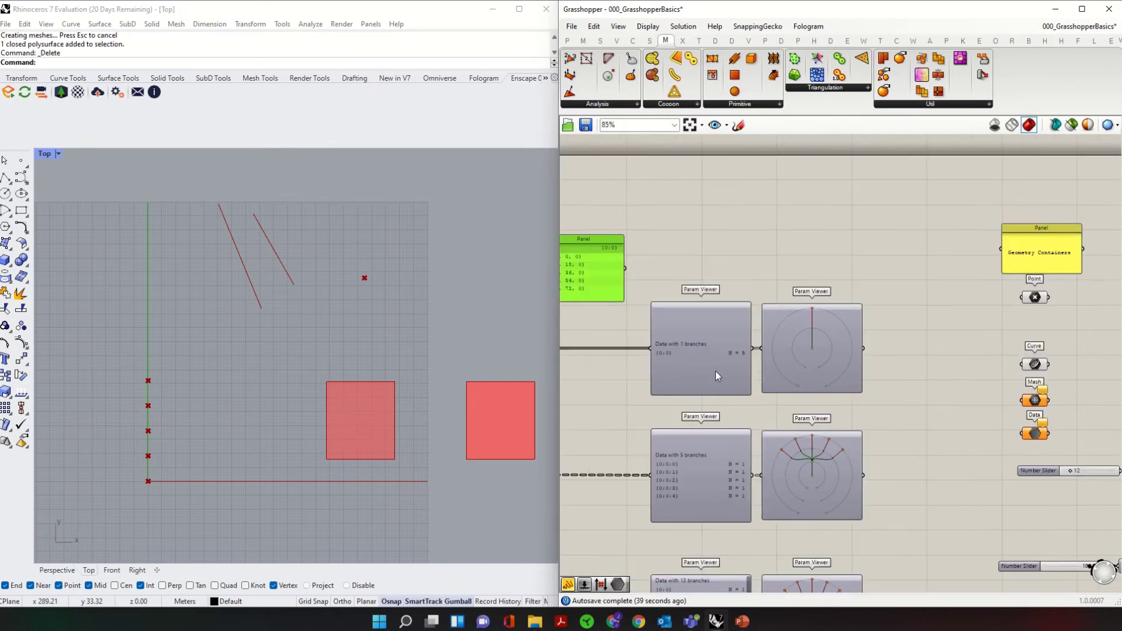
{"action": "right_click_drag", "start_coordinate": [609, 271], "coordinate": [726, 287]}
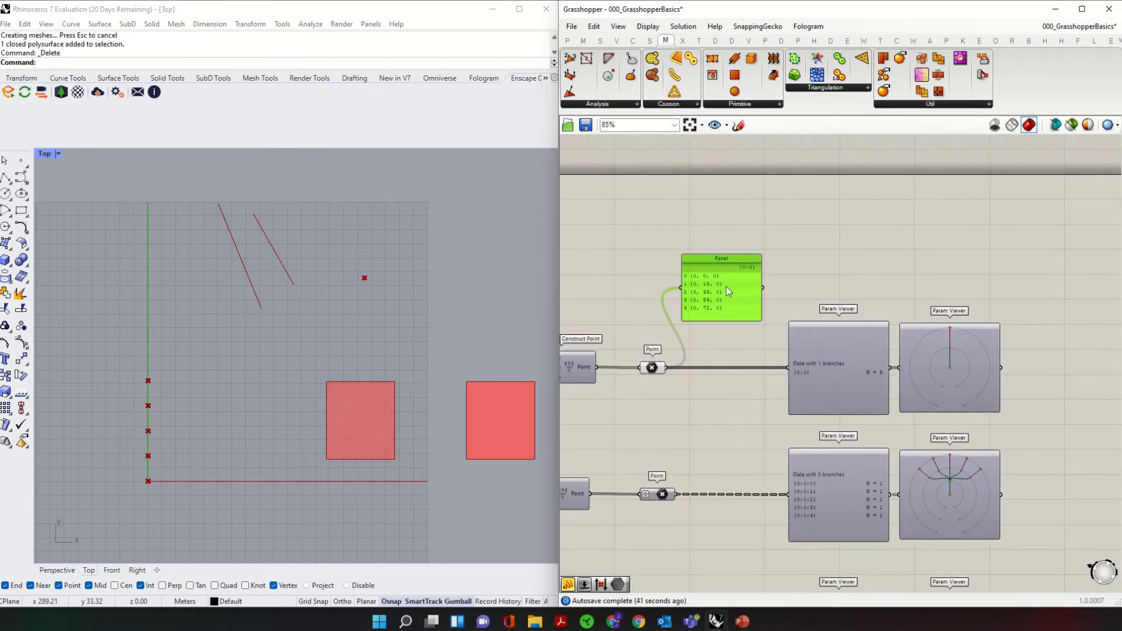
{"action": "left_click_drag", "start_coordinate": [726, 287], "coordinate": [728, 408]}
{"action": "right_click_drag", "start_coordinate": [731, 399], "coordinate": [782, 405]}
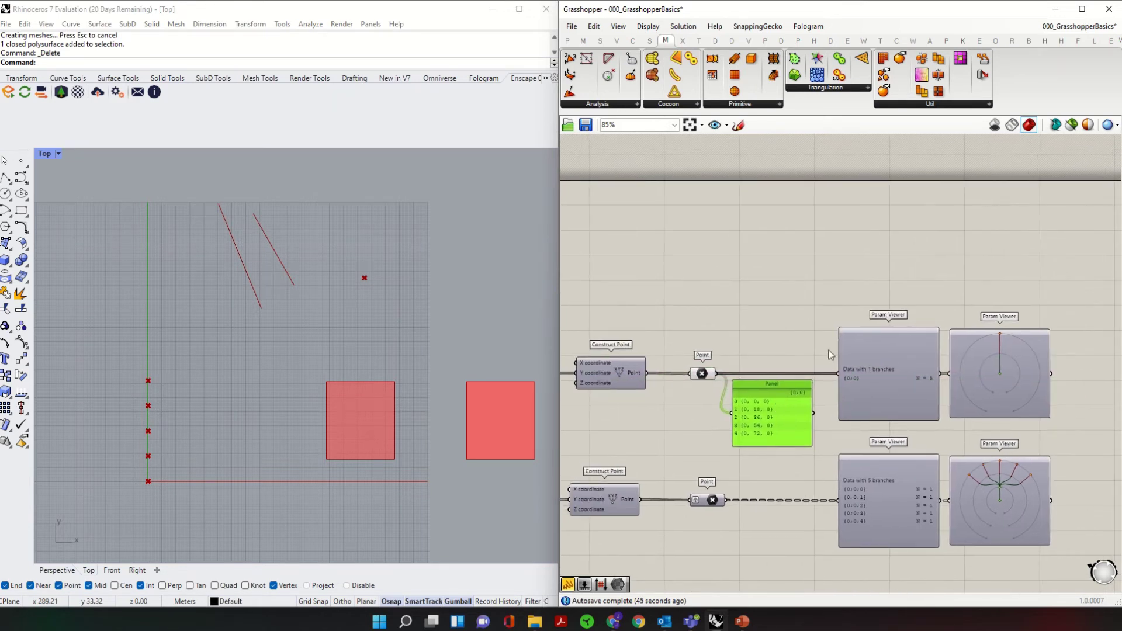
Step: Compare the first example's point list with the branch and item data in its Param Viewers
{"action": "scroll", "coordinate": [934, 347], "scroll_direction": "up", "scroll_amount": 1}
{"action": "scroll", "coordinate": [935, 369], "scroll_direction": "down", "scroll_amount": 1}
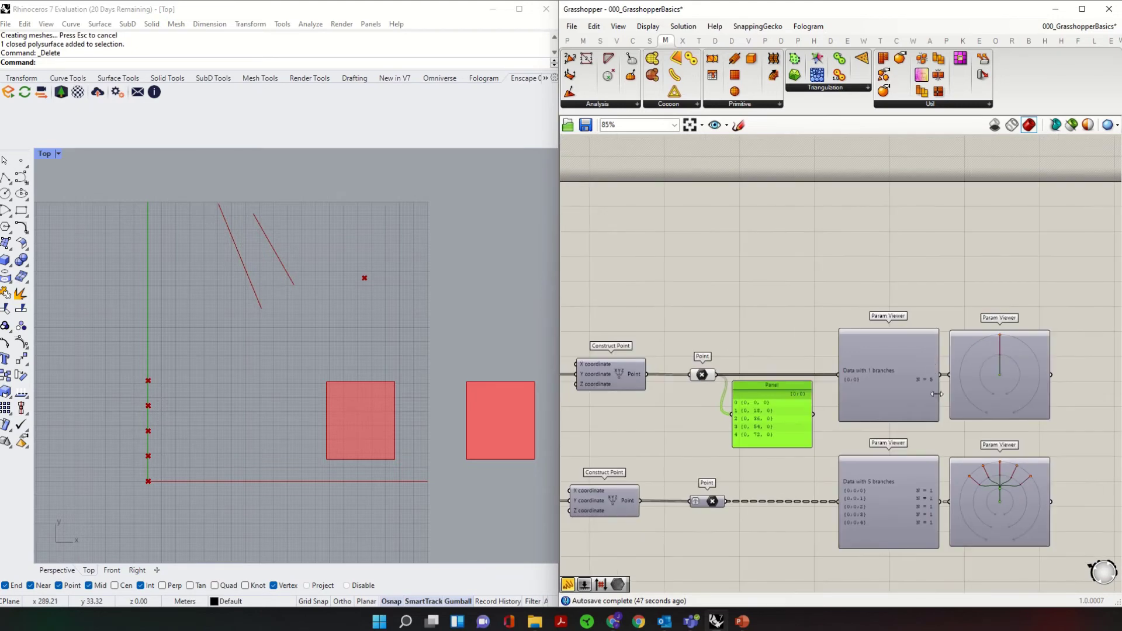
{"action": "scroll", "coordinate": [896, 369], "scroll_direction": "up", "scroll_amount": 2}
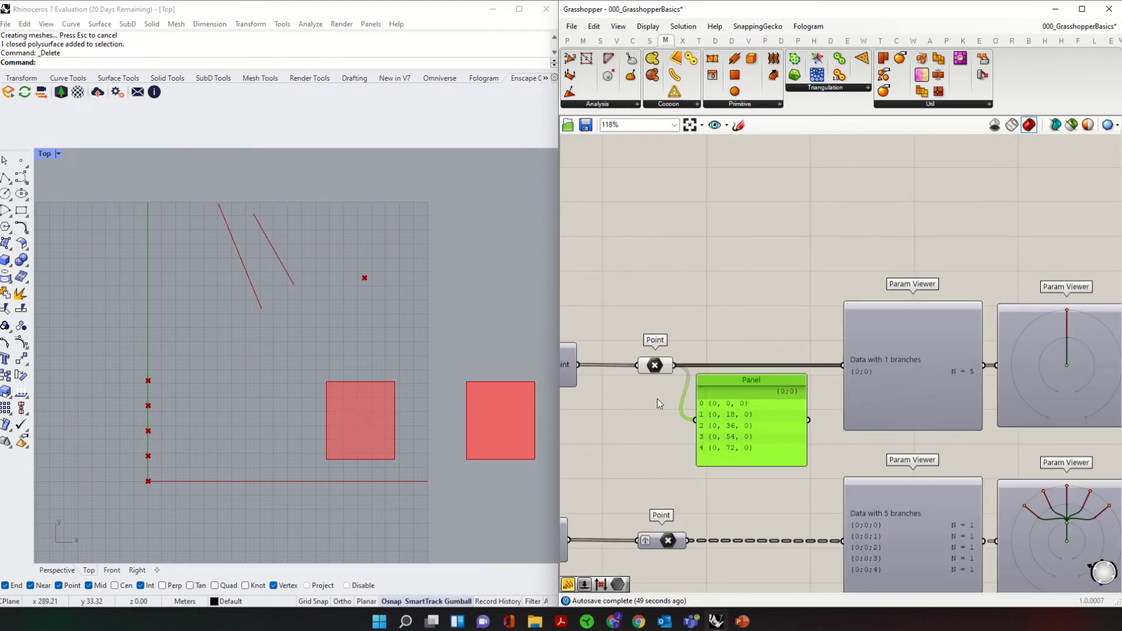
{"action": "right_click_drag", "start_coordinate": [946, 392], "coordinate": [834, 375]}
{"action": "scroll", "coordinate": [874, 378], "scroll_direction": "down", "scroll_amount": 1}
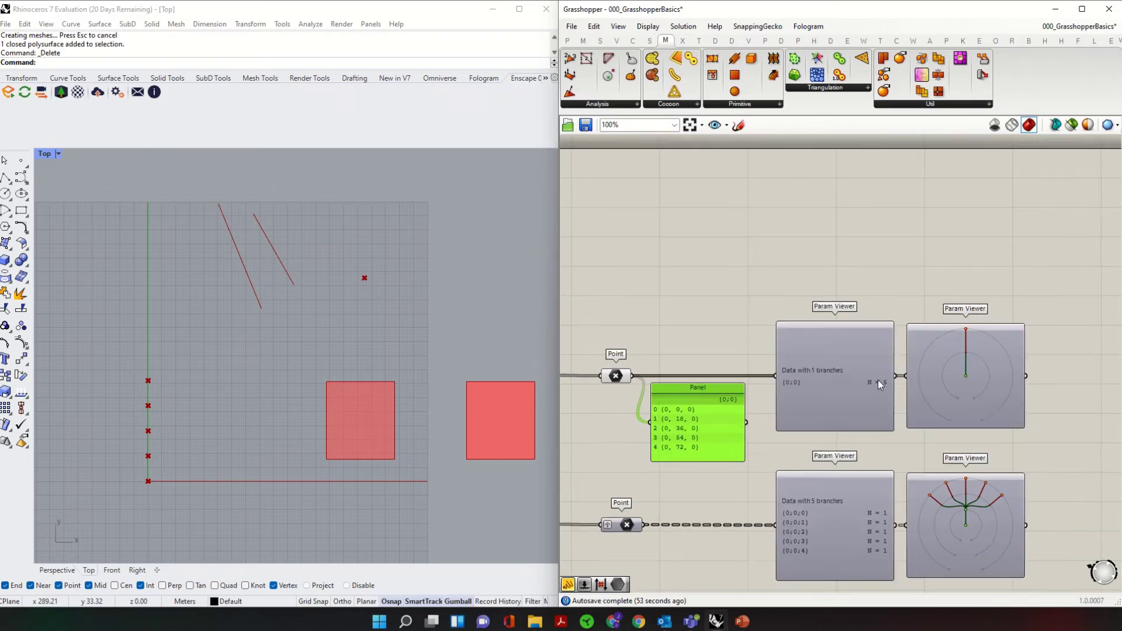
{"action": "scroll", "coordinate": [970, 401], "scroll_direction": "down", "scroll_amount": 2}
{"action": "right_click_drag", "start_coordinate": [957, 402], "coordinate": [900, 363]}
{"action": "right_click_drag", "start_coordinate": [658, 427], "coordinate": [763, 383]}
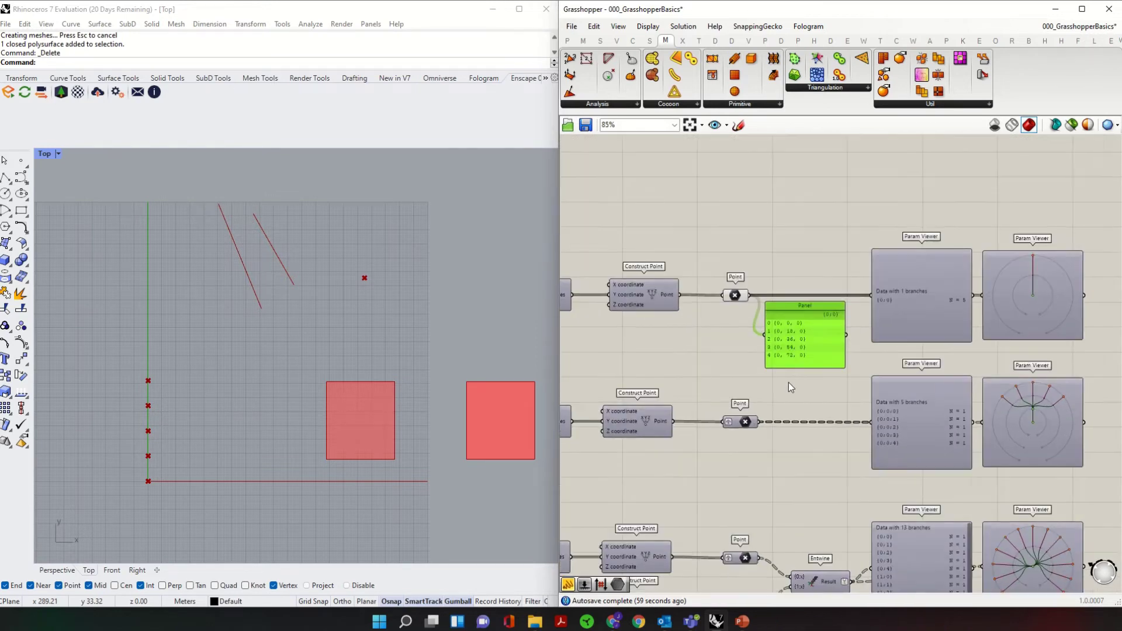
Step: Lower the panel to just above the second example's wire and check the Graft option on the second Point container
{"action": "scroll", "coordinate": [788, 382], "scroll_direction": "up", "scroll_amount": 1}
{"action": "left_click_drag", "start_coordinate": [818, 316], "coordinate": [823, 352]}
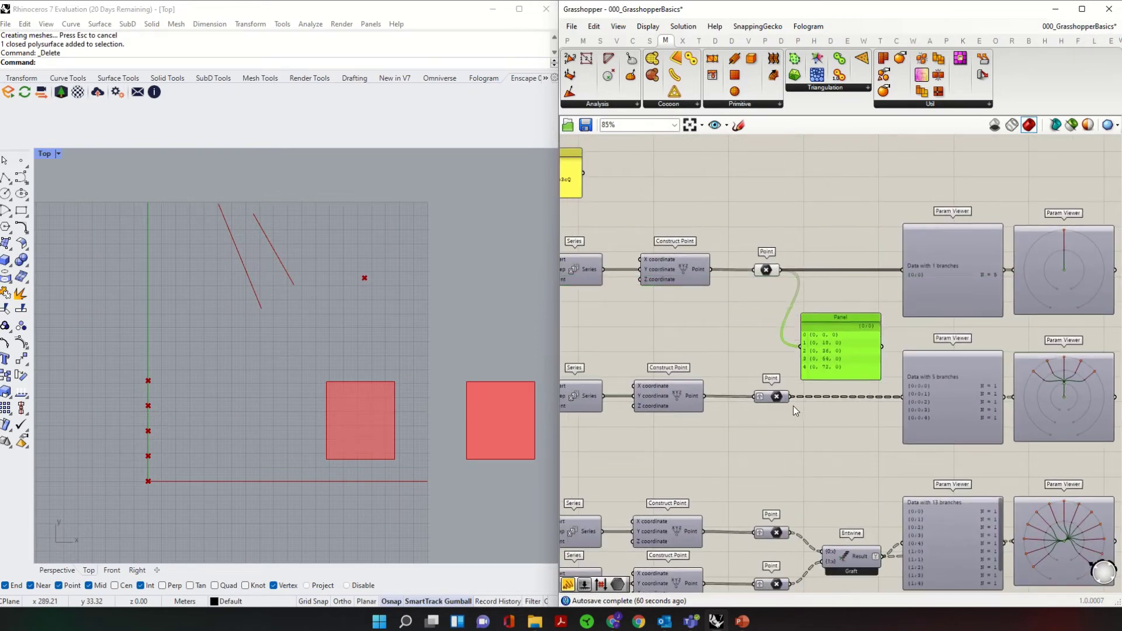
{"action": "right_click", "coordinate": [777, 396]}
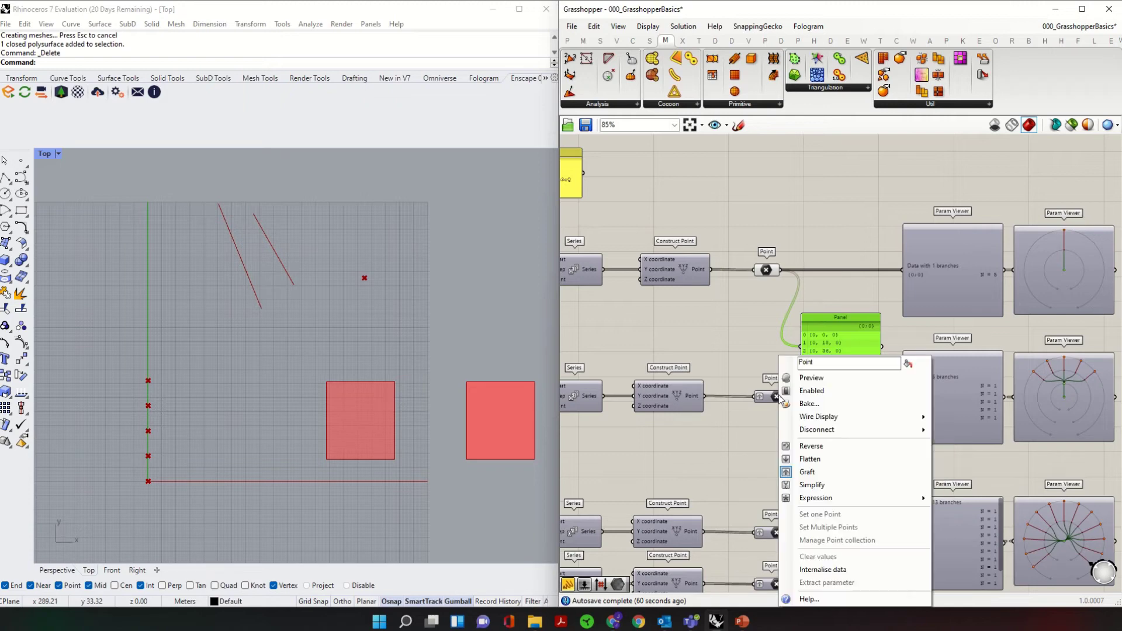
{"action": "left_click", "coordinate": [812, 473]}
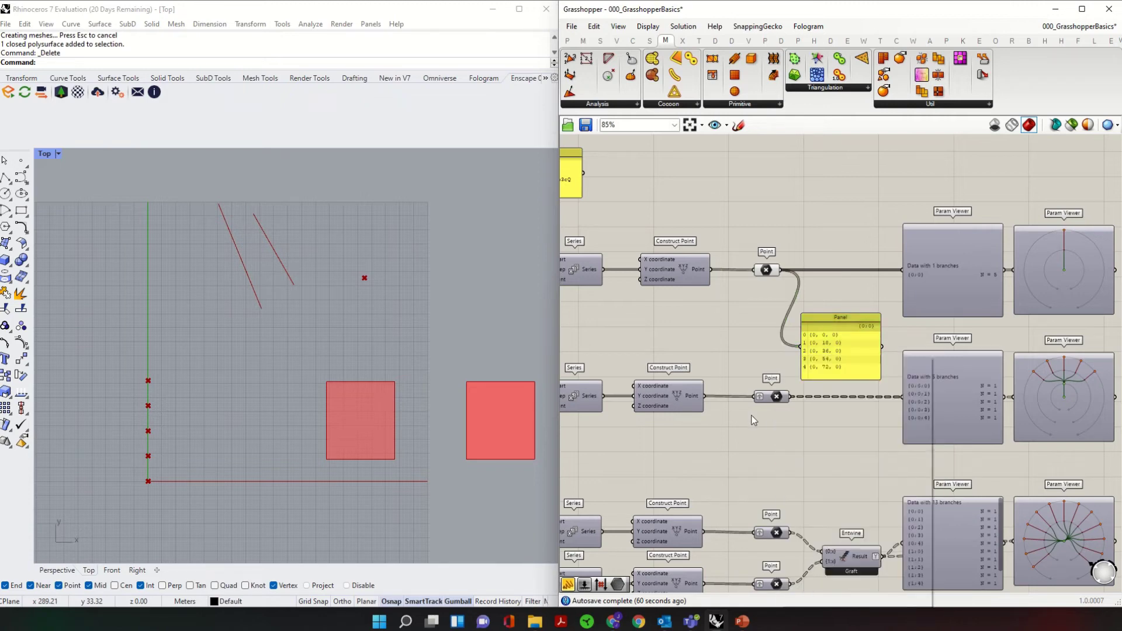
Step: Connect the second Point container's output to the panel, make the panel taller, and align it between the container and its Param Viewer
{"action": "scroll", "coordinate": [783, 400], "scroll_direction": "up", "scroll_amount": 2}
{"action": "left_click_drag", "start_coordinate": [794, 394], "coordinate": [807, 325]}
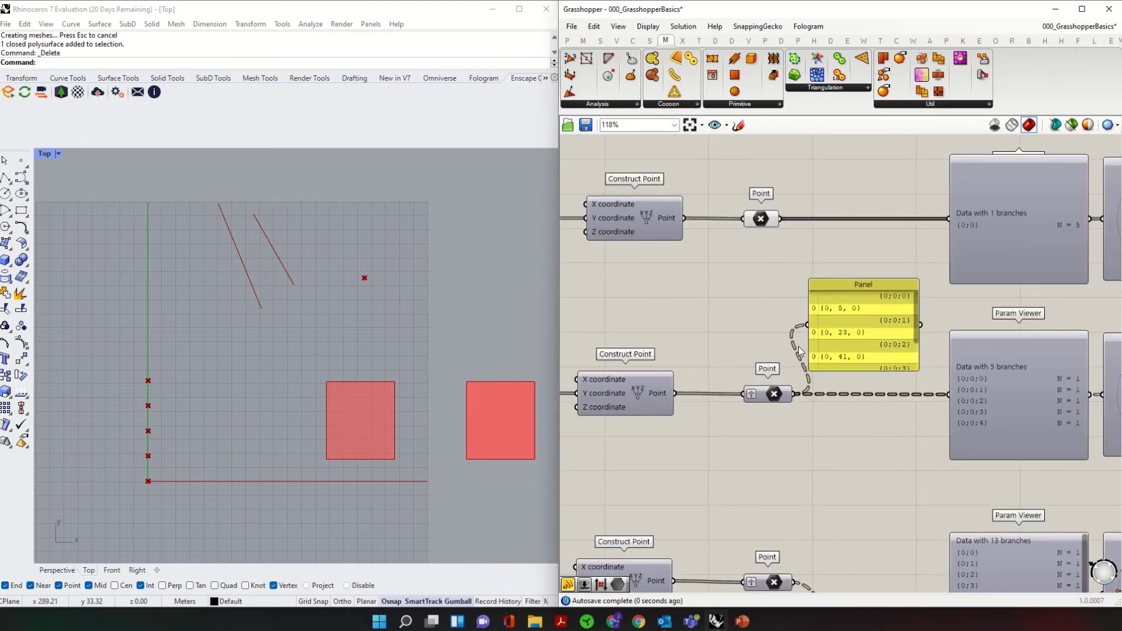
{"action": "left_click_drag", "start_coordinate": [852, 368], "coordinate": [853, 452]}
{"action": "left_click_drag", "start_coordinate": [867, 392], "coordinate": [868, 422]}
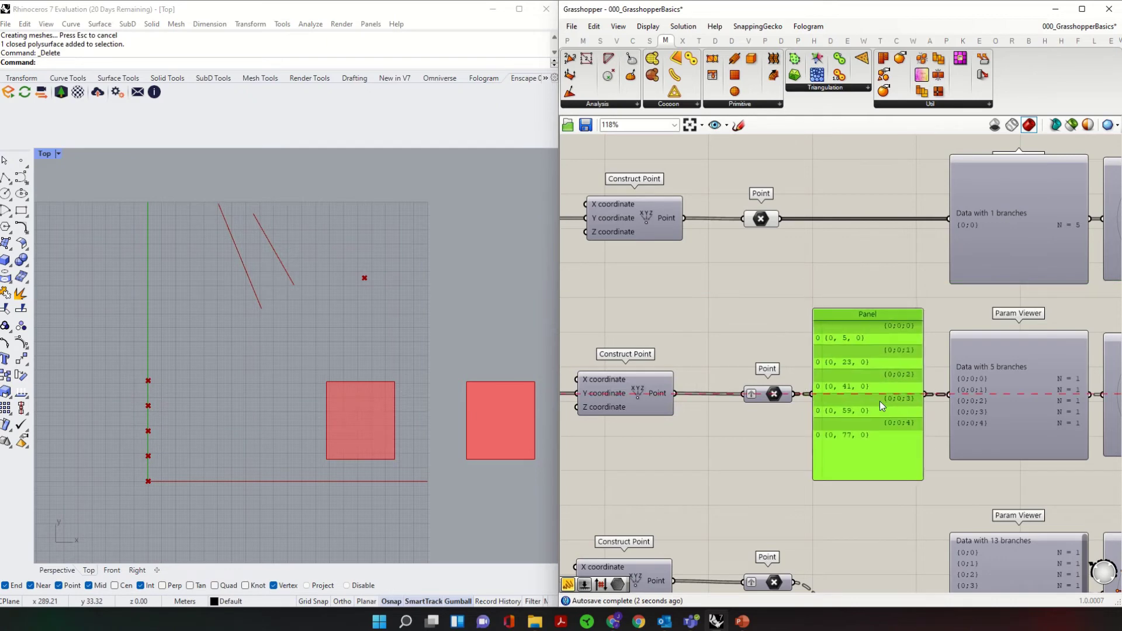
Step: Examine the second example's Param Viewers for the grafted branch paths, items per branch and tree diagram
{"action": "right_click_drag", "start_coordinate": [972, 388], "coordinate": [791, 387]}
{"action": "right_click_drag", "start_coordinate": [656, 269], "coordinate": [691, 272]}
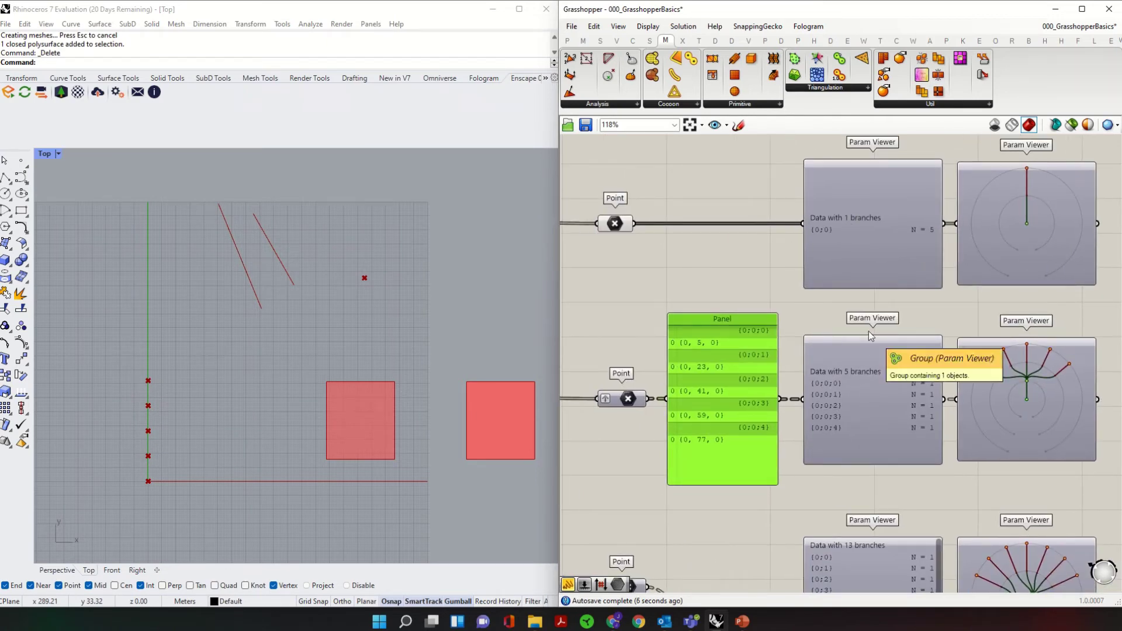
{"action": "scroll", "coordinate": [842, 397], "scroll_direction": "up", "scroll_amount": 5}
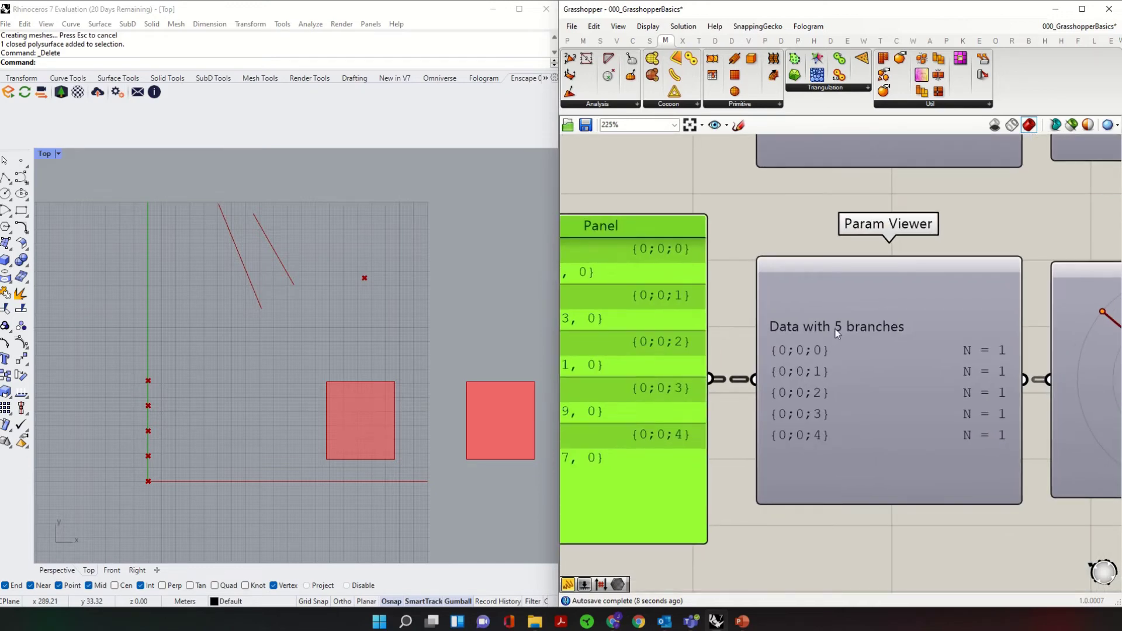
{"action": "right_click_drag", "start_coordinate": [869, 317], "coordinate": [729, 301]}
{"action": "mouse_move", "coordinate": [670, 352]}
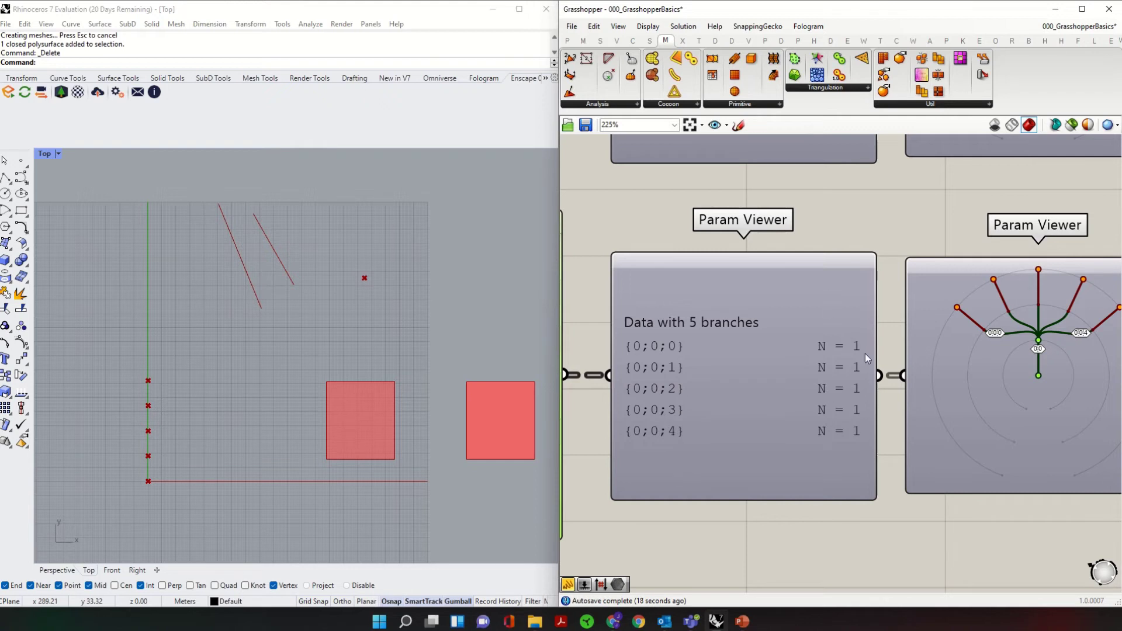
{"action": "scroll", "coordinate": [836, 357], "scroll_direction": "up", "scroll_amount": 2}
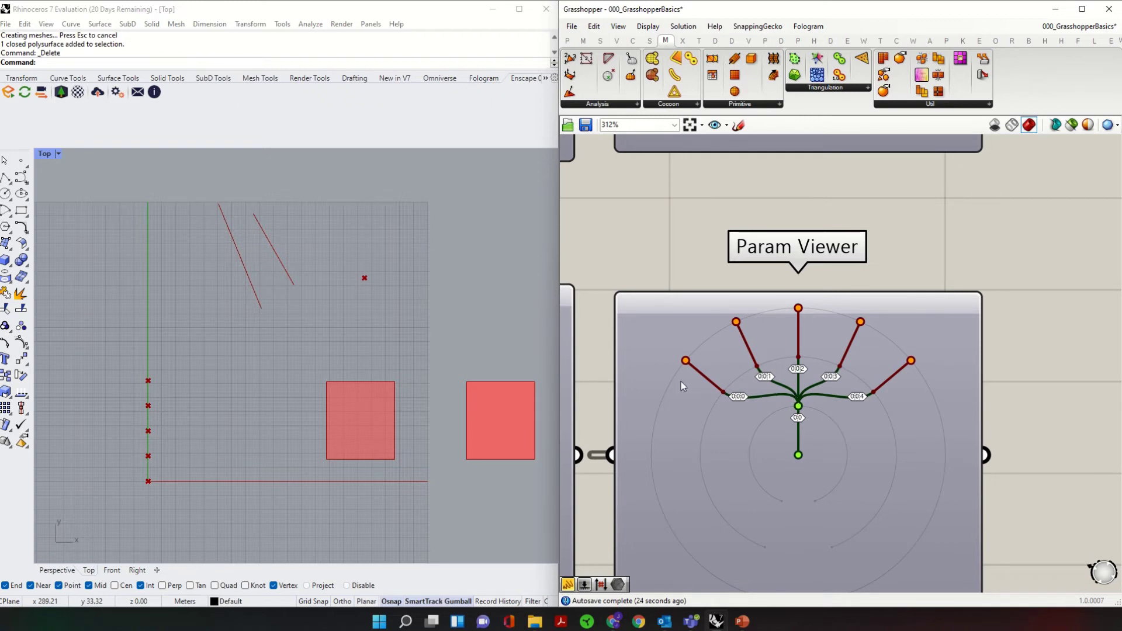
{"action": "scroll", "coordinate": [682, 381], "scroll_direction": "down", "scroll_amount": 4}
{"action": "scroll", "coordinate": [804, 394], "scroll_direction": "up", "scroll_amount": 3}
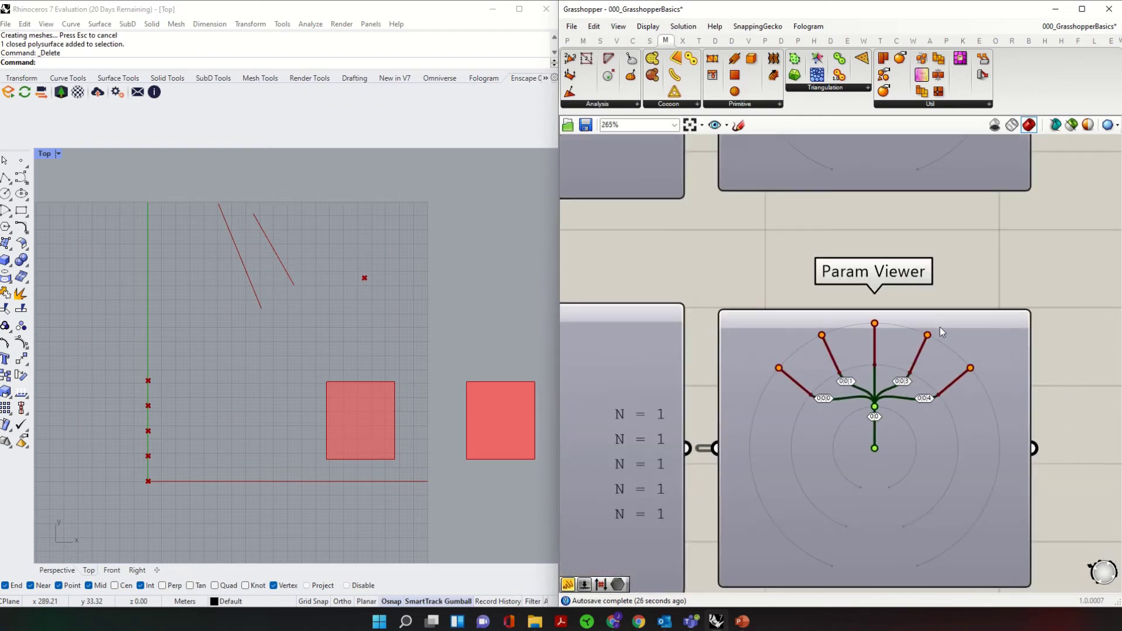
Step: Move the panel from the second example down to just below the third example's Entwine component
{"action": "scroll", "coordinate": [818, 339], "scroll_direction": "down", "scroll_amount": 3}
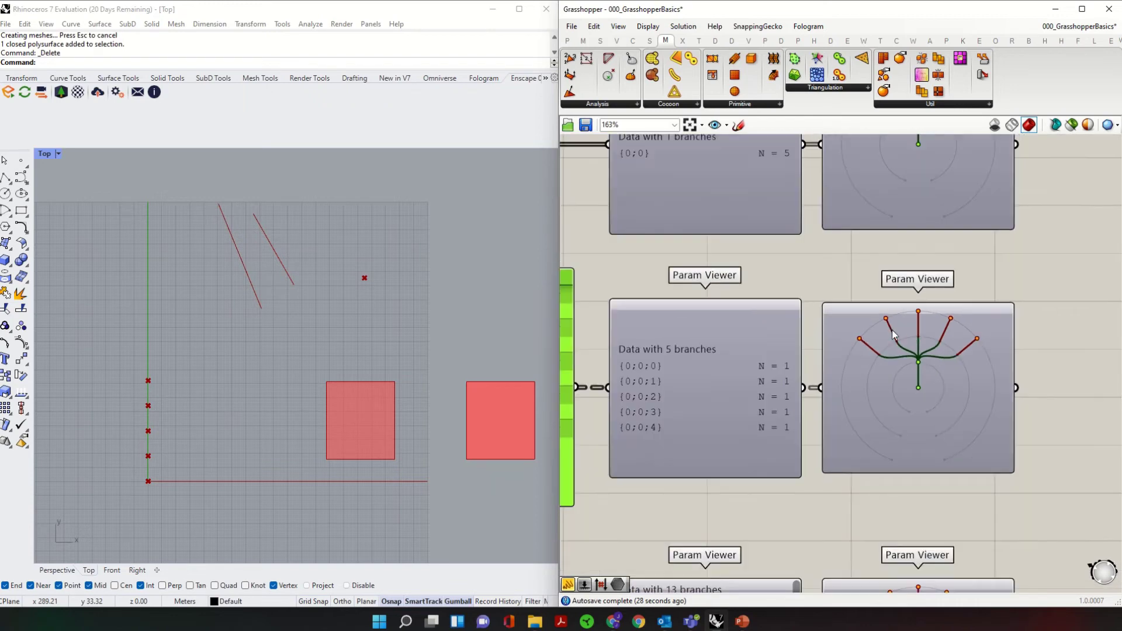
{"action": "scroll", "coordinate": [854, 346], "scroll_direction": "up", "scroll_amount": 4}
{"action": "scroll", "coordinate": [1047, 319], "scroll_direction": "down", "scroll_amount": 6}
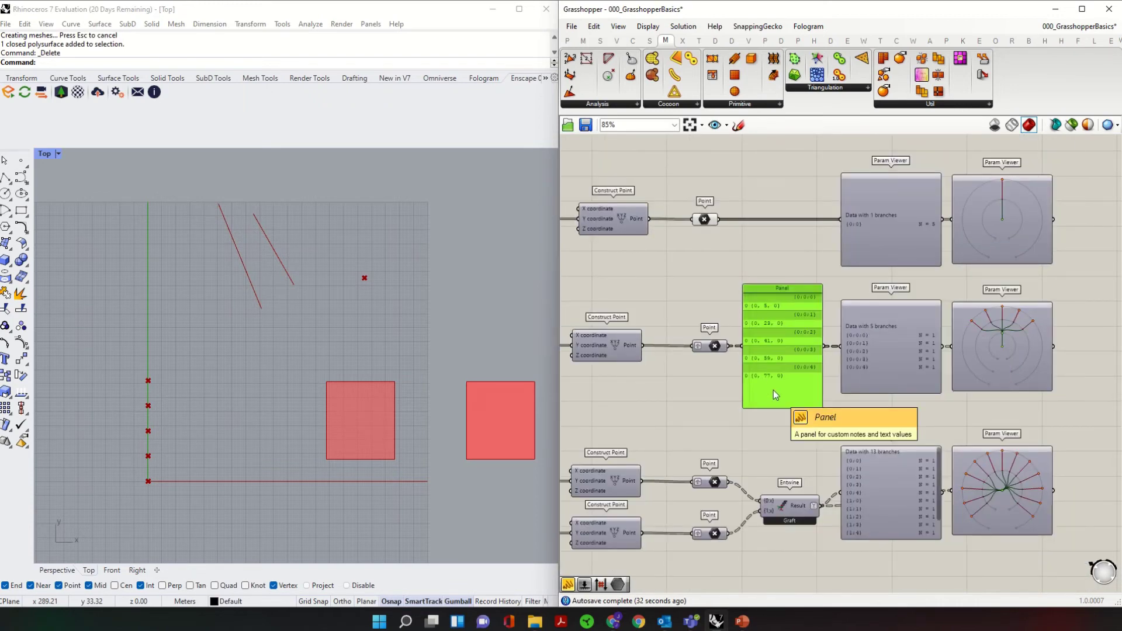
{"action": "key", "text": "ctrl+z"}
{"action": "key", "text": "ctrl+y"}
{"action": "left_click_drag", "start_coordinate": [788, 337], "coordinate": [810, 537]}
{"action": "scroll", "coordinate": [810, 537], "scroll_direction": "down", "scroll_amount": 3}
{"action": "scroll", "coordinate": [810, 537], "scroll_direction": "up", "scroll_amount": 3}
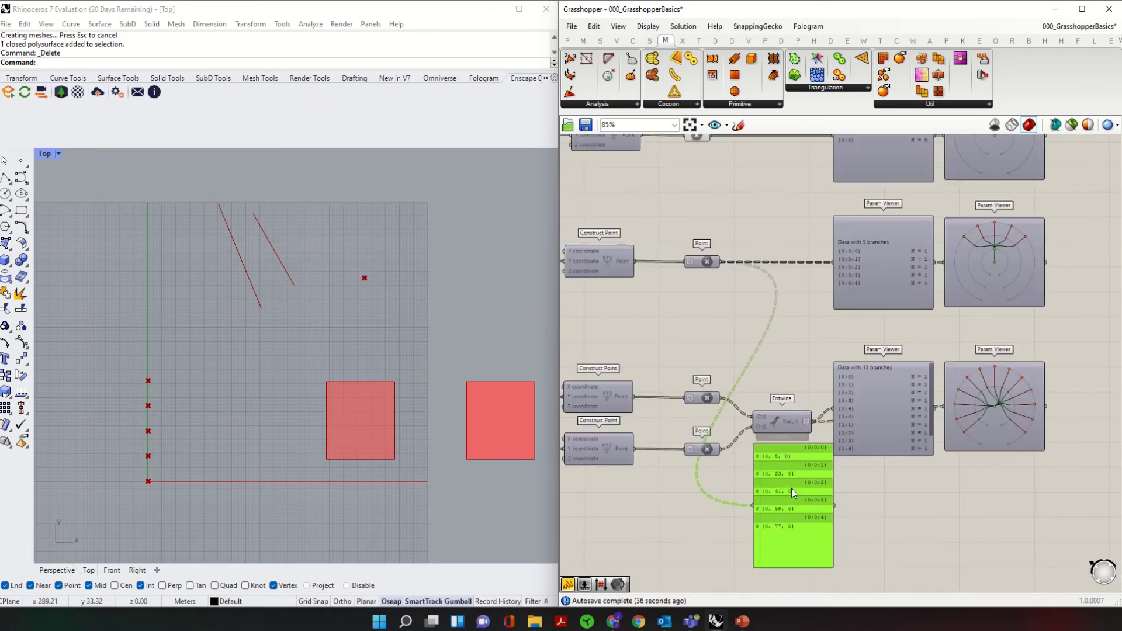
Step: Check the Graft option on the second Point container and connect Entwine's Result output to the panel
{"action": "right_click", "coordinate": [709, 263]}
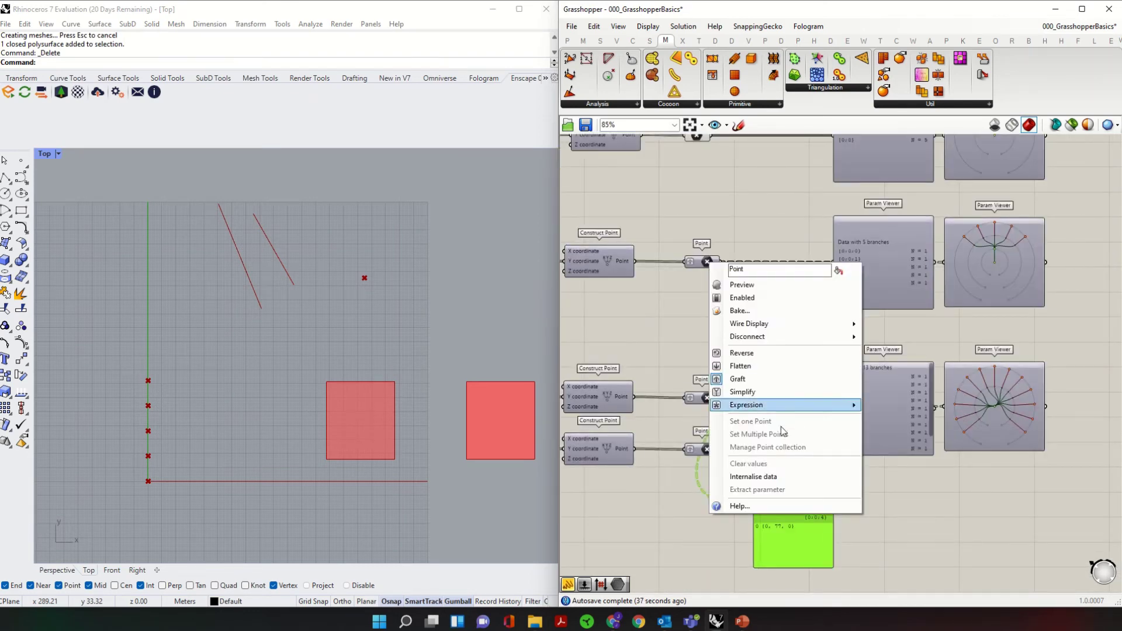
{"action": "left_click", "coordinate": [738, 379]}
{"action": "scroll", "coordinate": [741, 476], "scroll_direction": "up", "scroll_amount": 2}
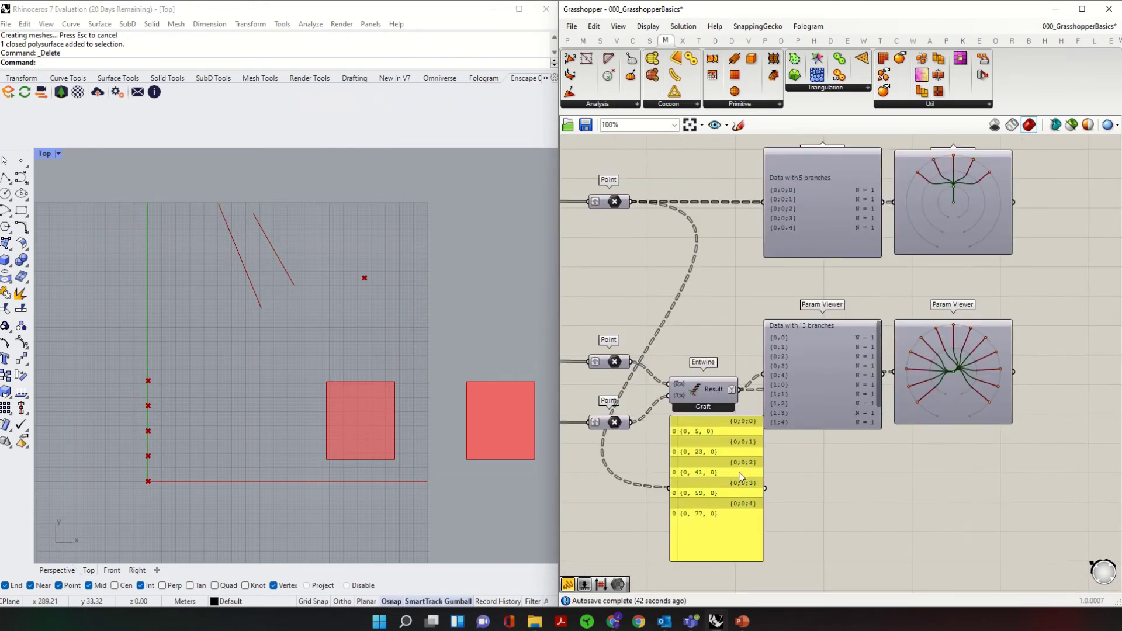
{"action": "scroll", "coordinate": [742, 477], "scroll_direction": "up", "scroll_amount": 2}
{"action": "left_click", "coordinate": [742, 476]}
{"action": "left_click_drag", "start_coordinate": [740, 355], "coordinate": [703, 498]}
{"action": "right_click_drag", "start_coordinate": [853, 321], "coordinate": [784, 408]}
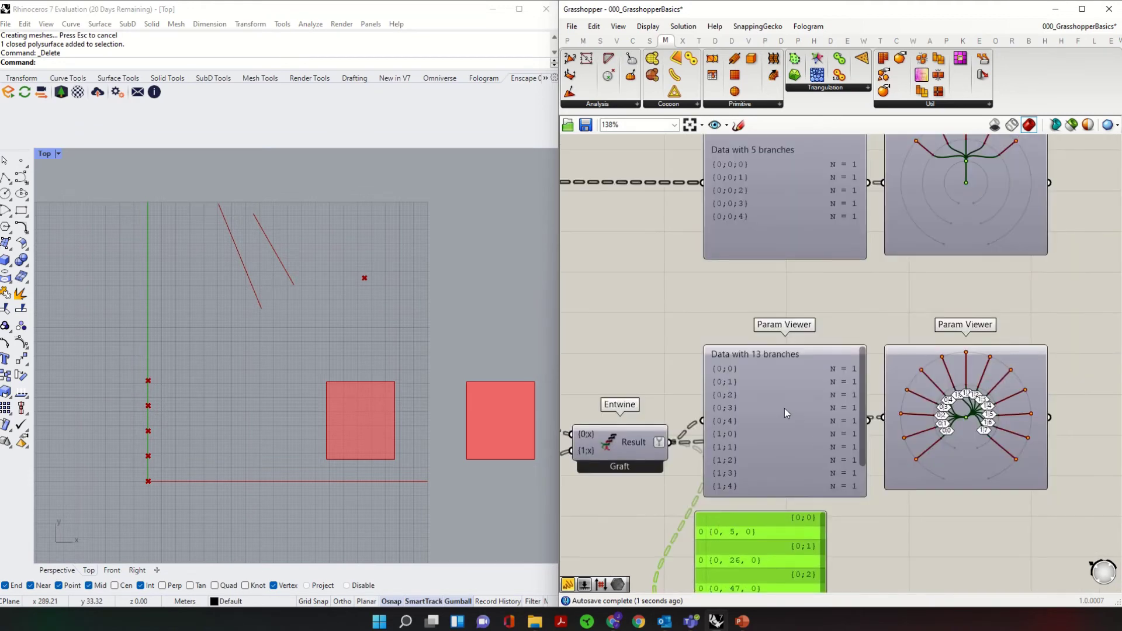
Step: Move the panel to just below the third example's tree-diagram Param Viewer
{"action": "scroll", "coordinate": [738, 391], "scroll_direction": "down", "scroll_amount": 2}
{"action": "scroll", "coordinate": [869, 434], "scroll_direction": "up", "scroll_amount": 3}
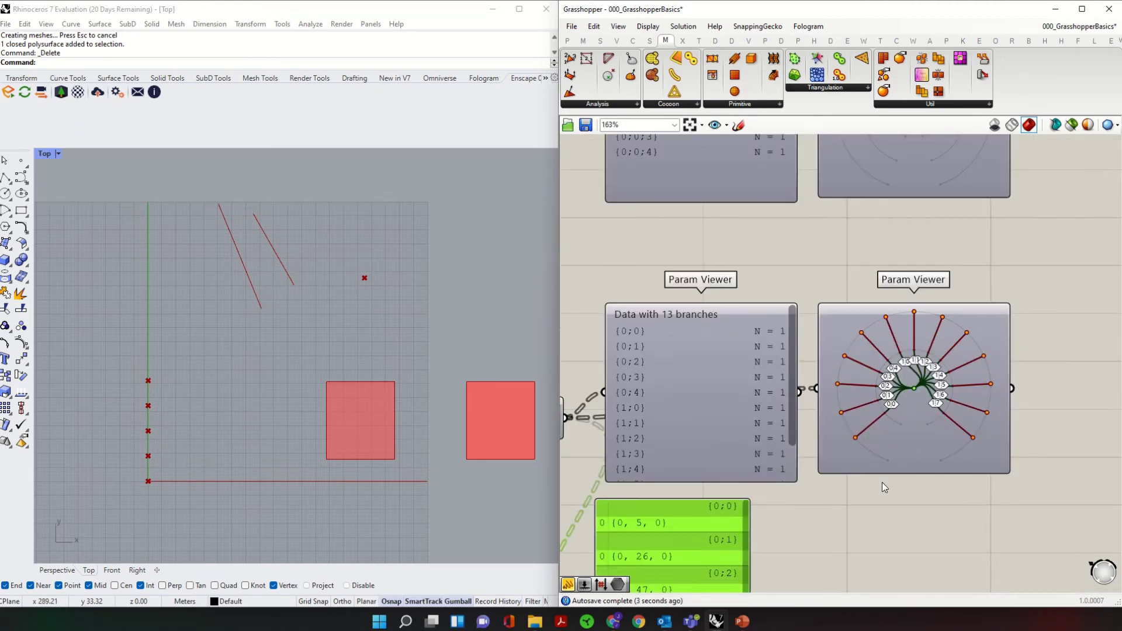
{"action": "left_click_drag", "start_coordinate": [661, 520], "coordinate": [918, 500]}
Step: Sketch a black freehand loop around branches 0;0 to 0;4 in the third example's tree diagram
{"action": "scroll", "coordinate": [871, 359], "scroll_direction": "up", "scroll_amount": 4}
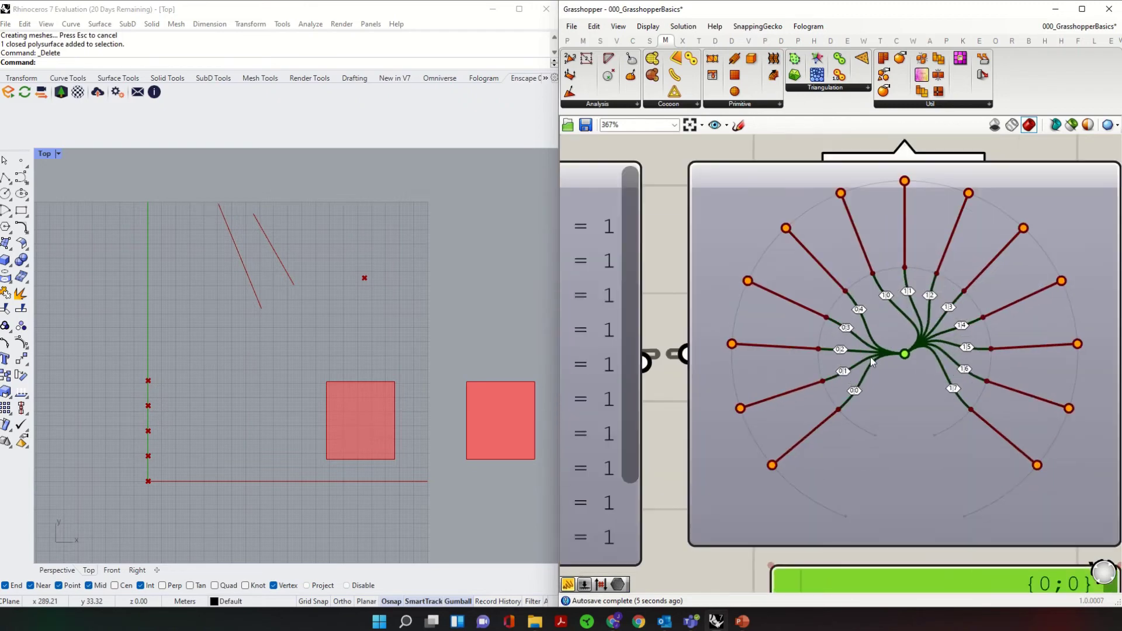
{"action": "left_click", "coordinate": [738, 125]}
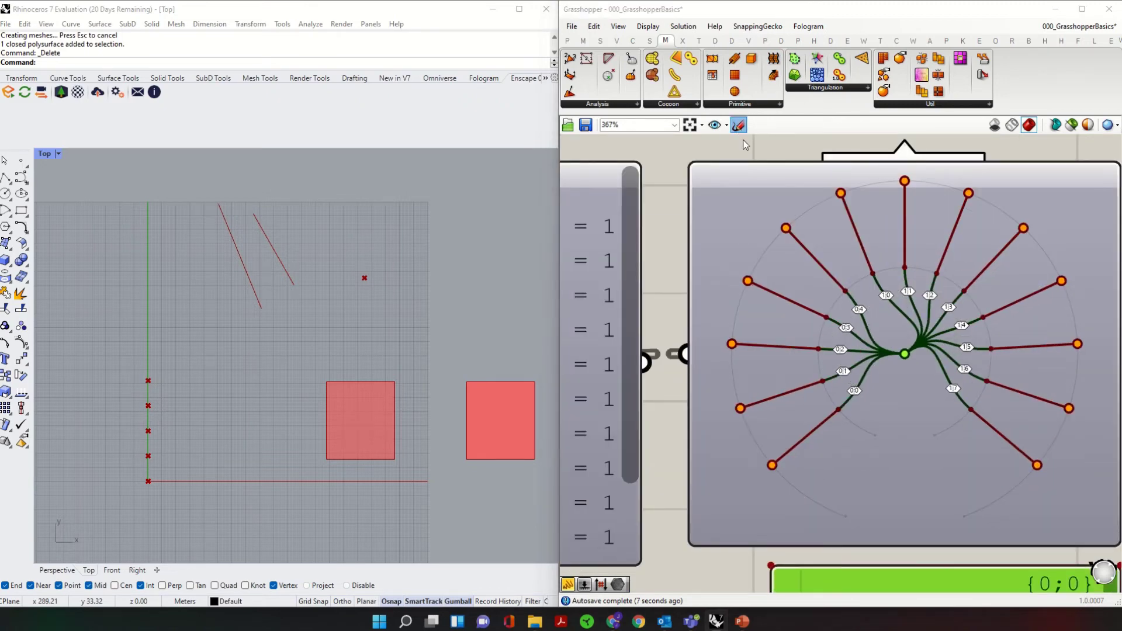
{"action": "mouse_move", "coordinate": [801, 197]}
{"action": "left_mouse_down"}
{"action": "mouse_move", "coordinate": [873, 297]}
{"action": "mouse_move", "coordinate": [897, 388]}
{"action": "mouse_move", "coordinate": [876, 436]}
{"action": "mouse_move", "coordinate": [825, 485]}
{"action": "mouse_move", "coordinate": [786, 499]}
{"action": "mouse_move", "coordinate": [748, 496]}
{"action": "mouse_move", "coordinate": [712, 465]}
{"action": "mouse_move", "coordinate": [681, 376]}
{"action": "mouse_move", "coordinate": [679, 313]}
{"action": "mouse_move", "coordinate": [720, 243]}
{"action": "mouse_move", "coordinate": [796, 204]}
{"action": "left_mouse_up"}
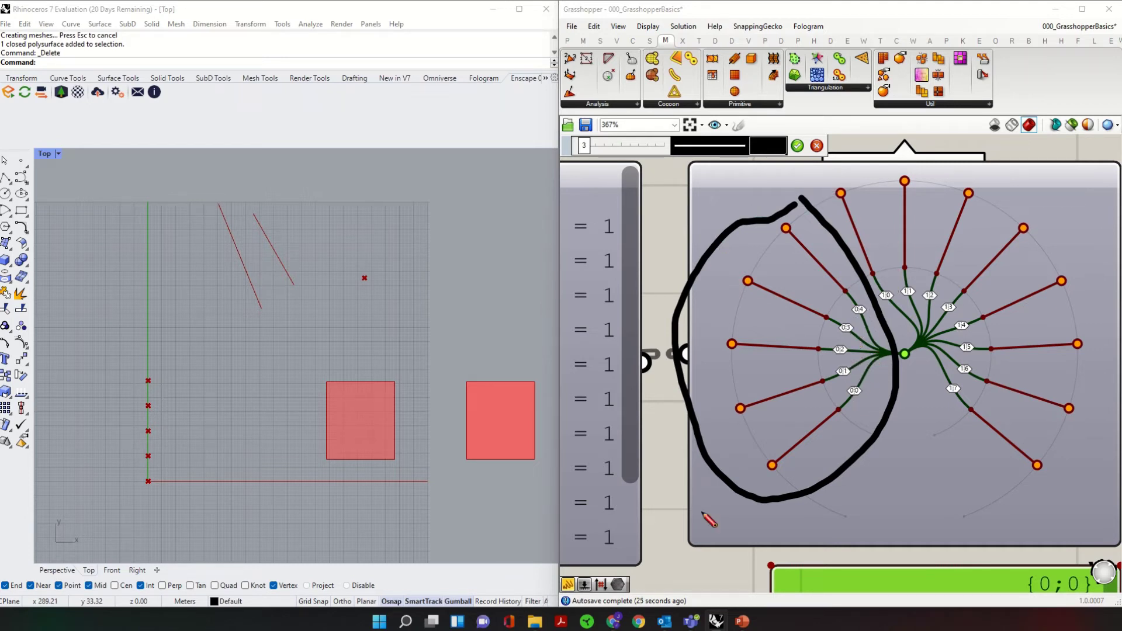
{"action": "right_click", "coordinate": [836, 218]}
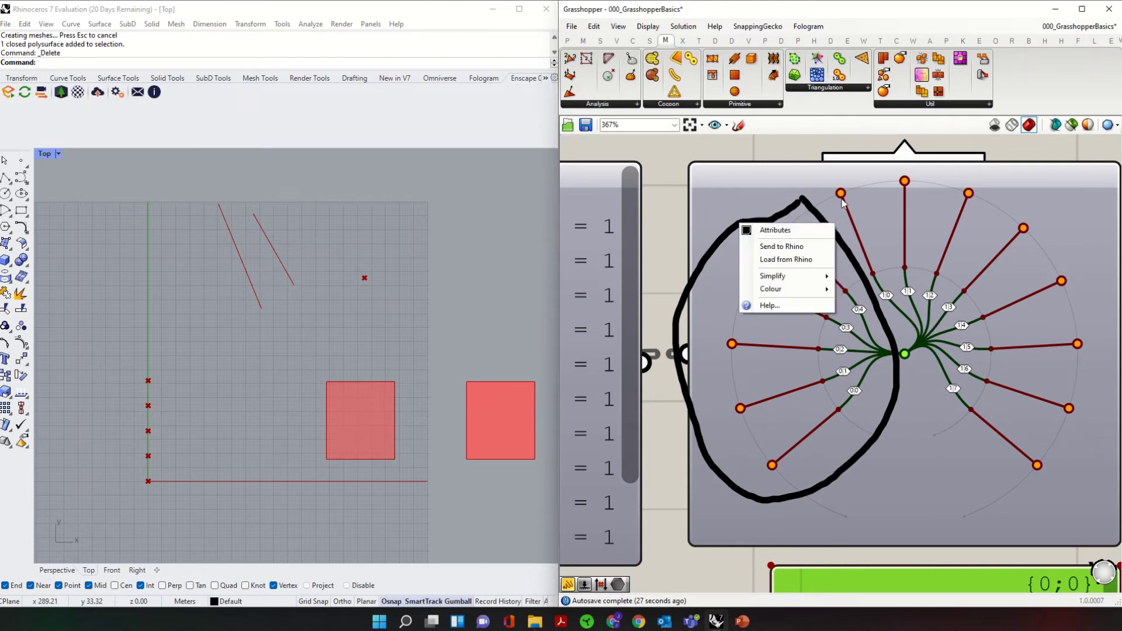
{"action": "left_click", "coordinate": [842, 202]}
Step: Sketch a second freehand loop around branches 1;0 to 1;7 of the tree diagram, and remove both loops
{"action": "left_click", "coordinate": [740, 125]}
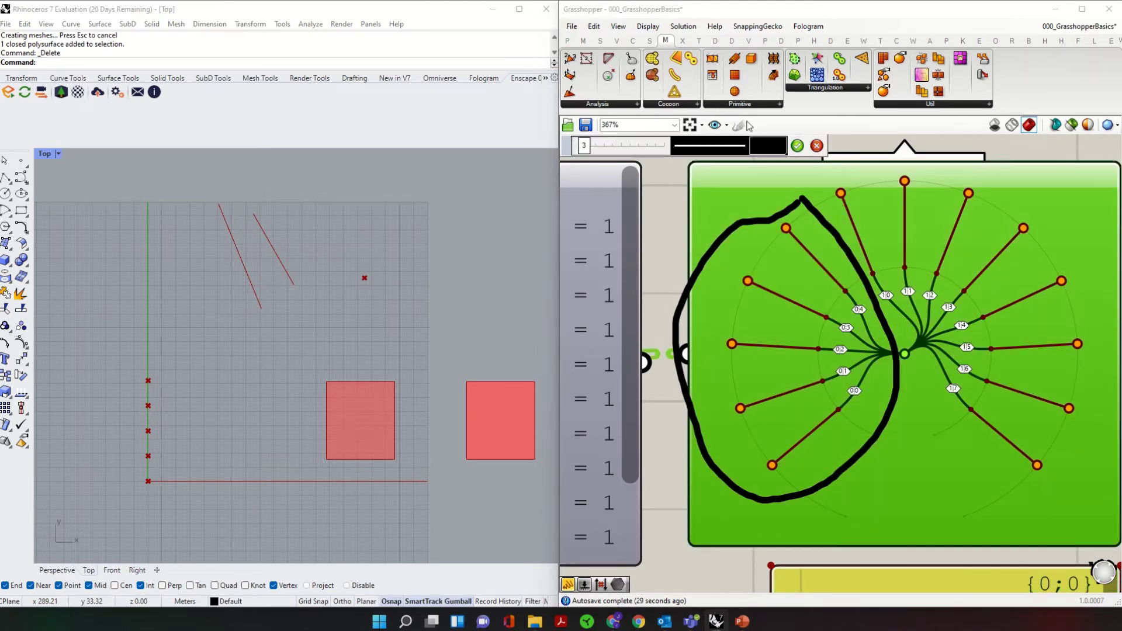
{"action": "mouse_move", "coordinate": [826, 192]}
{"action": "left_mouse_down"}
{"action": "mouse_move", "coordinate": [913, 412]}
{"action": "mouse_move", "coordinate": [953, 478]}
{"action": "mouse_move", "coordinate": [985, 516]}
{"action": "mouse_move", "coordinate": [1046, 499]}
{"action": "mouse_move", "coordinate": [1084, 431]}
{"action": "mouse_move", "coordinate": [1093, 302]}
{"action": "mouse_move", "coordinate": [1077, 257]}
{"action": "mouse_move", "coordinate": [987, 179]}
{"action": "mouse_move", "coordinate": [925, 160]}
{"action": "mouse_move", "coordinate": [814, 177]}
{"action": "left_mouse_up"}
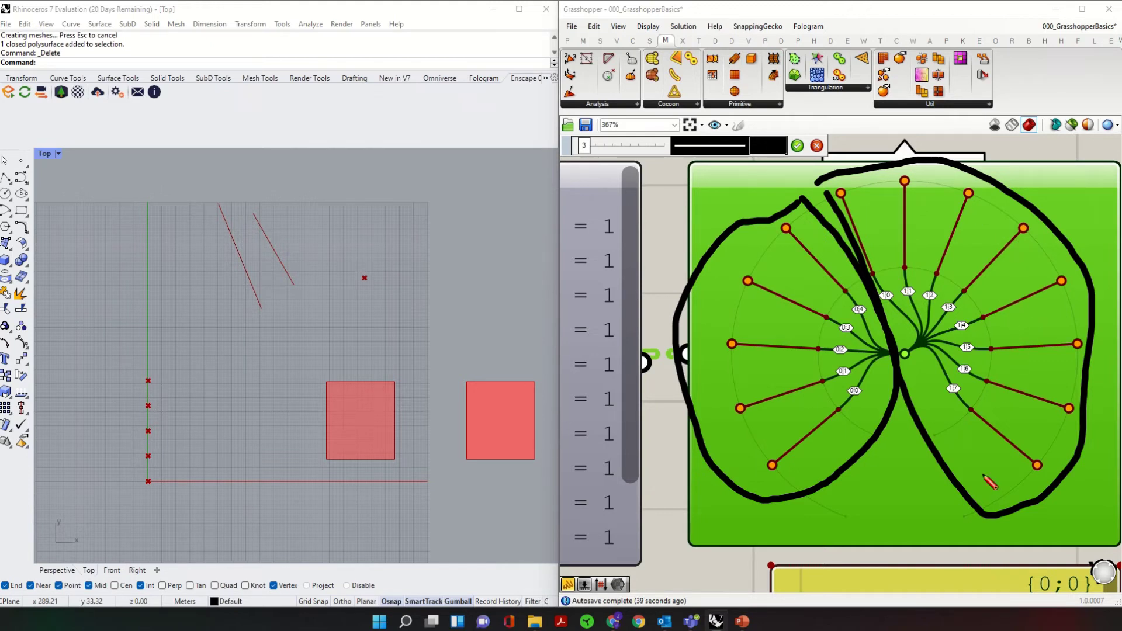
{"action": "left_click", "coordinate": [816, 145]}
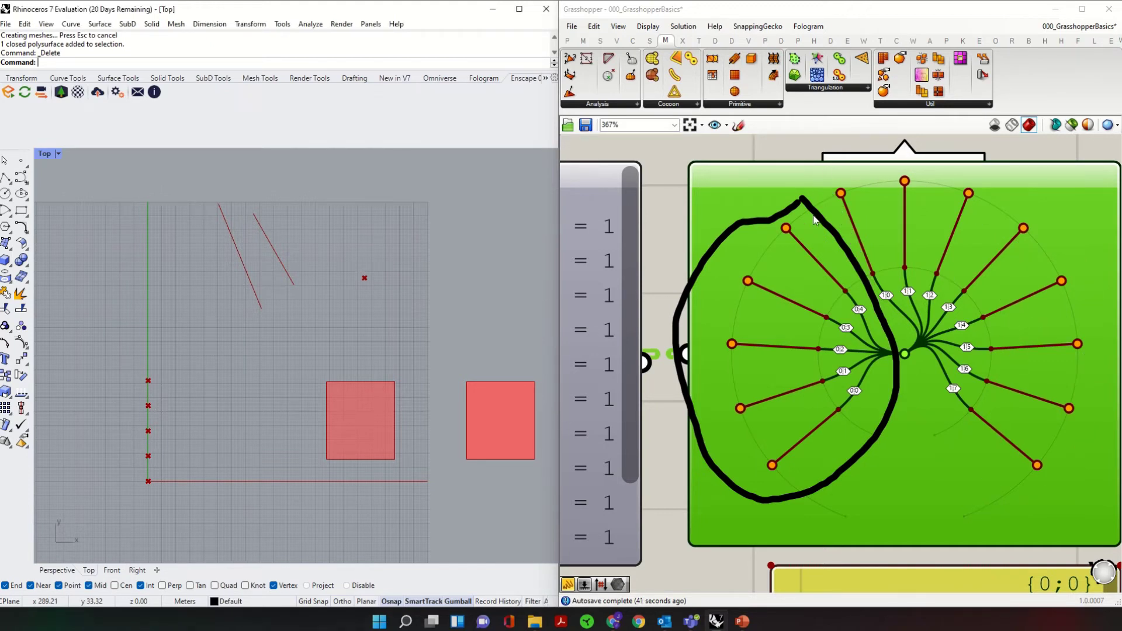
{"action": "left_click", "coordinate": [817, 220]}
{"action": "key", "text": "Delete"}
Step: Examine the lower Point container feeding Entwine and the branch paths listed in the third example's Param Viewer
{"action": "scroll", "coordinate": [705, 312], "scroll_direction": "down", "scroll_amount": 10}
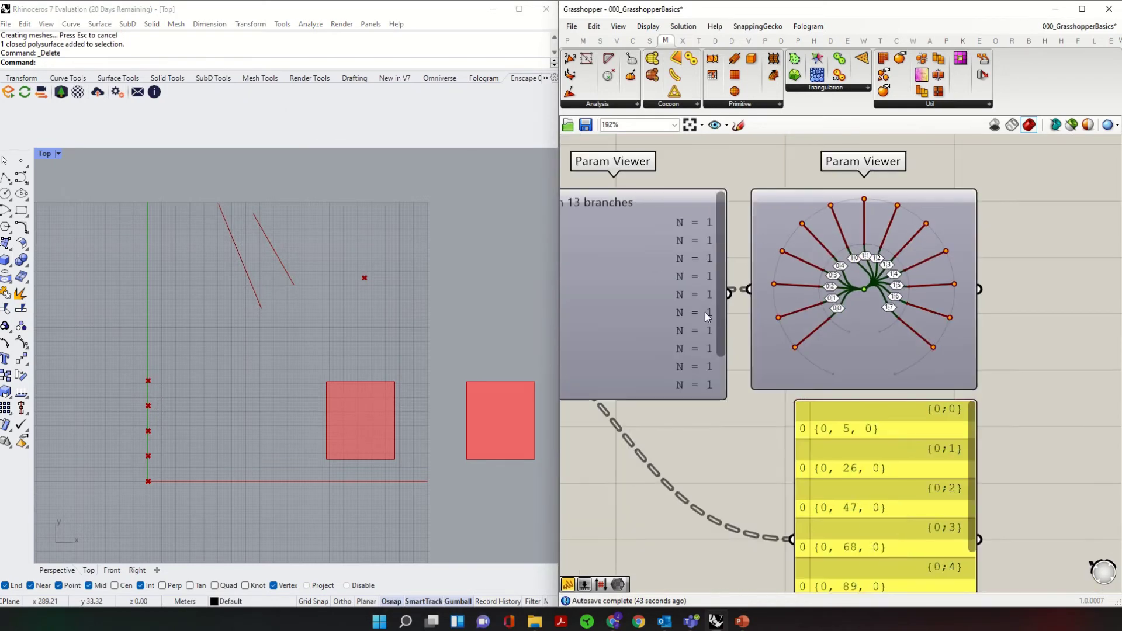
{"action": "right_click_drag", "start_coordinate": [826, 332], "coordinate": [921, 326]}
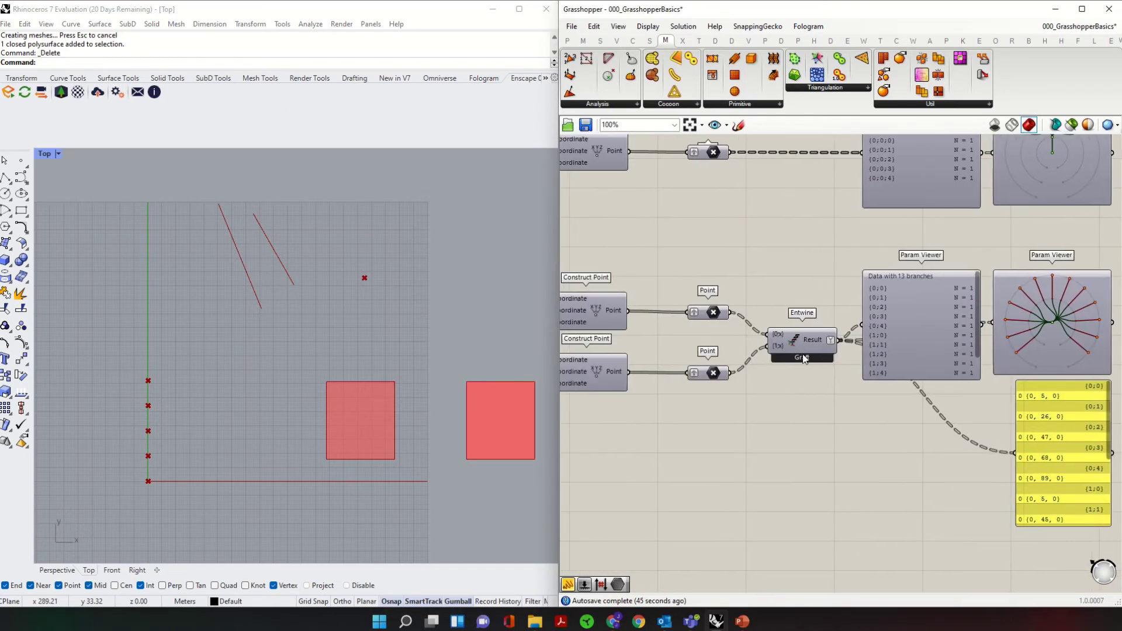
{"action": "mouse_move", "coordinate": [719, 372]}
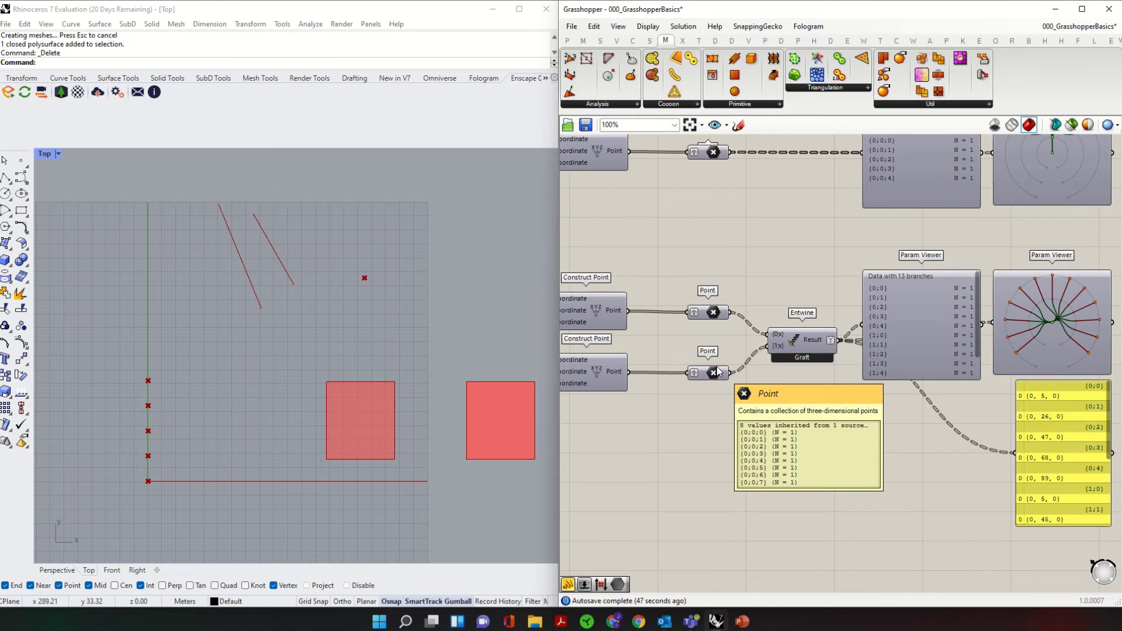
{"action": "scroll", "coordinate": [931, 328], "scroll_direction": "up", "scroll_amount": 5}
{"action": "mouse_move", "coordinate": [868, 269]}
{"action": "left_mouse_down"}
{"action": "mouse_move", "coordinate": [869, 310]}
{"action": "mouse_move", "coordinate": [858, 252]}
{"action": "left_mouse_up"}
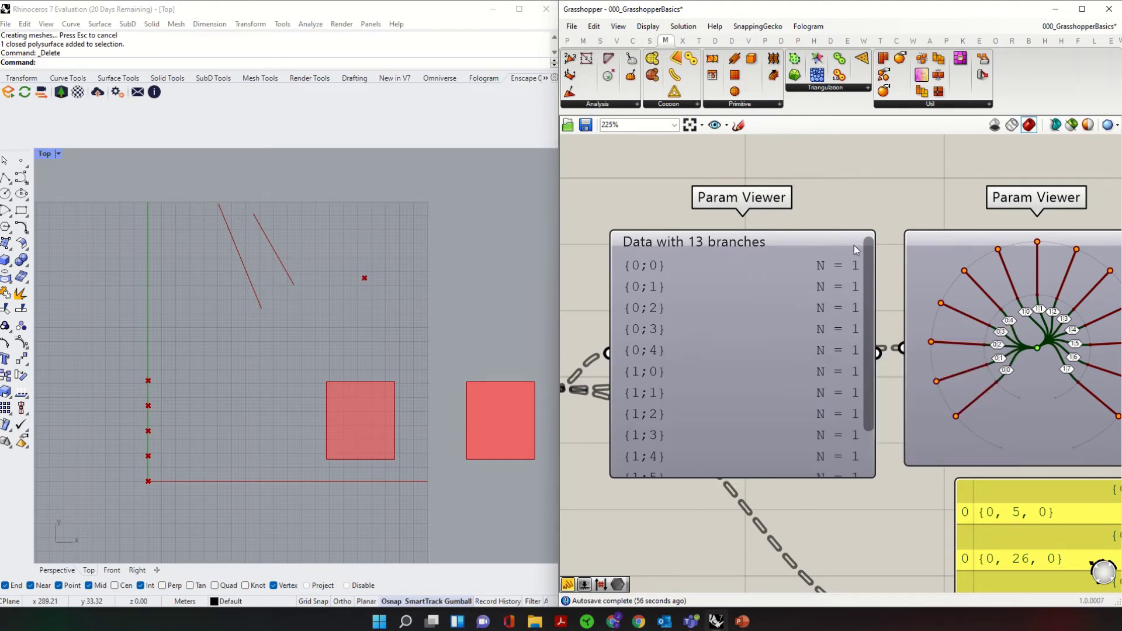
{"action": "left_click_drag", "start_coordinate": [873, 310], "coordinate": [861, 255]}
{"action": "scroll", "coordinate": [694, 284], "scroll_direction": "down", "scroll_amount": 2}
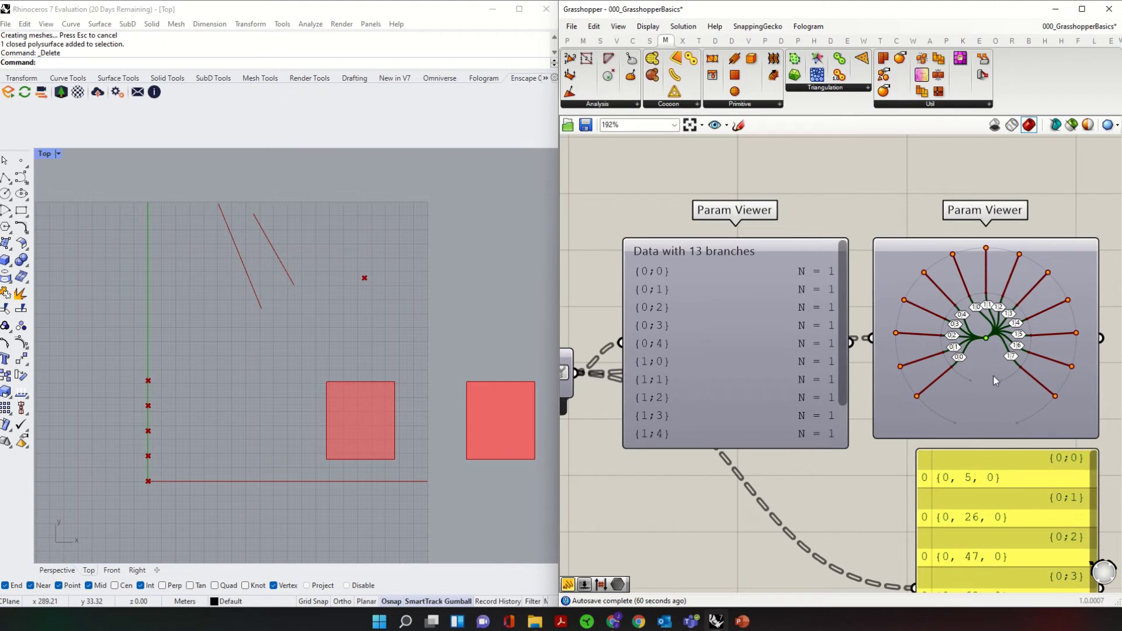
{"action": "scroll", "coordinate": [819, 315], "scroll_direction": "down", "scroll_amount": 2}
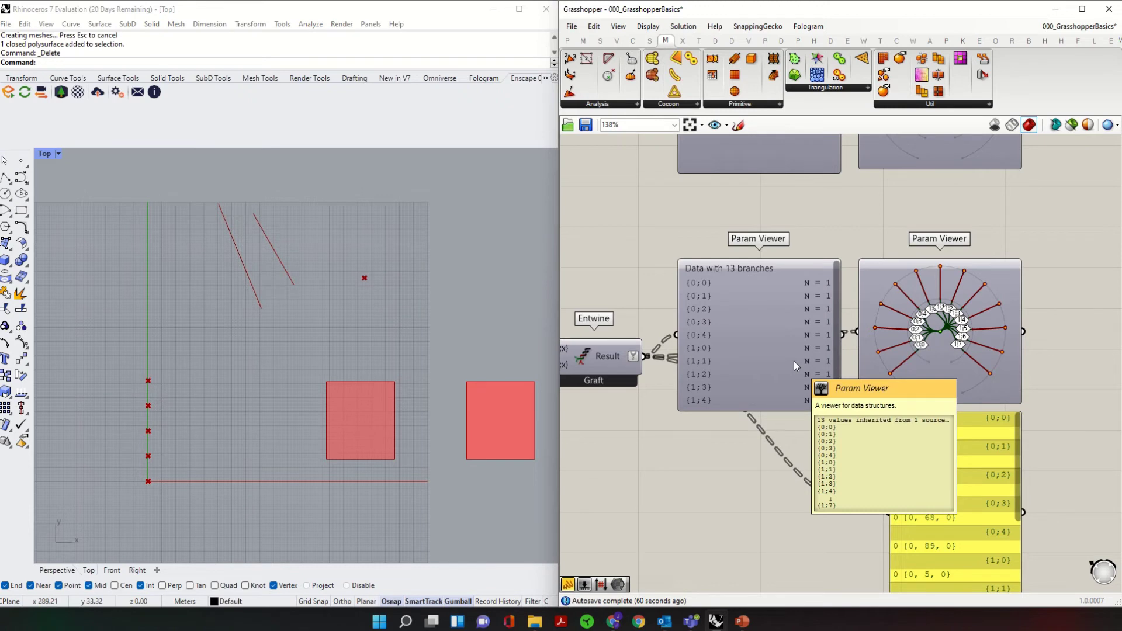
{"action": "scroll", "coordinate": [835, 348], "scroll_direction": "down", "scroll_amount": 1}
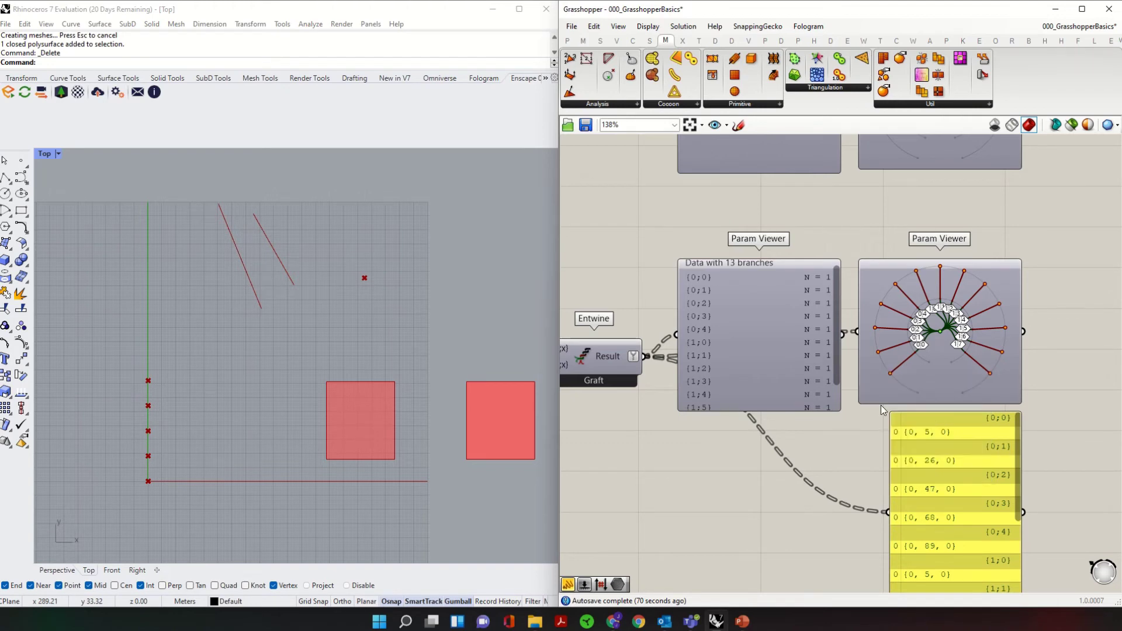
Step: Delete the panel connected to the Entwine result in the third example
{"action": "scroll", "coordinate": [882, 405], "scroll_direction": "down", "scroll_amount": 3}
{"action": "left_click_drag", "start_coordinate": [929, 489], "coordinate": [799, 500]}
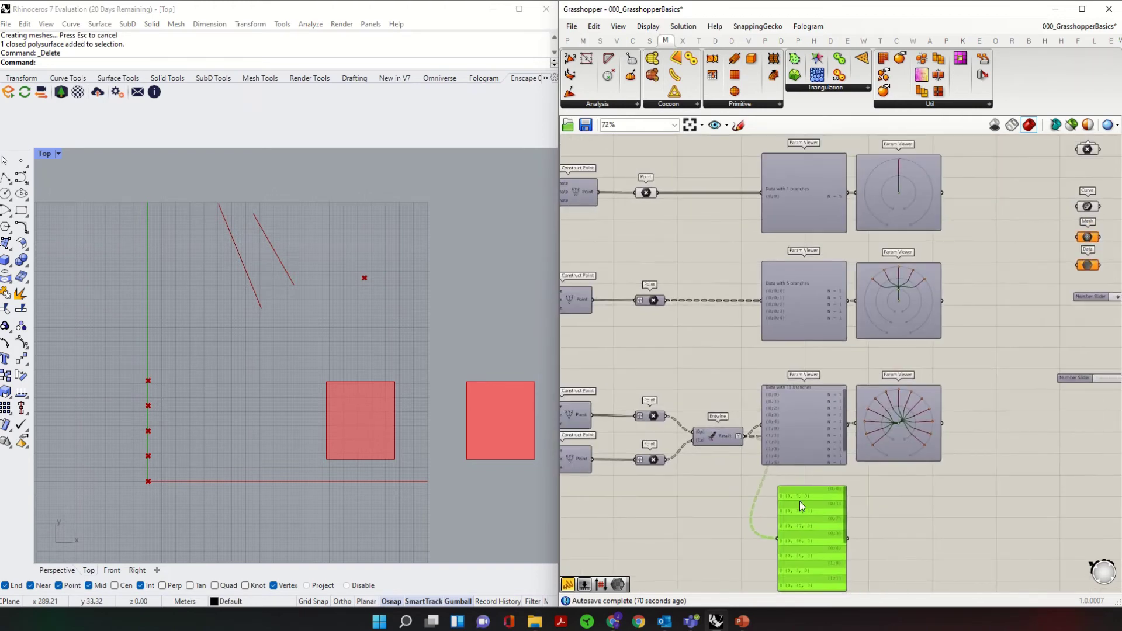
{"action": "key", "text": "Delete"}
Step: Read through the third example's branch list and compare it with the Param Viewers of the first two examples
{"action": "scroll", "coordinate": [872, 390], "scroll_direction": "up", "scroll_amount": 3}
{"action": "right_click_drag", "start_coordinate": [872, 390], "coordinate": [923, 359]}
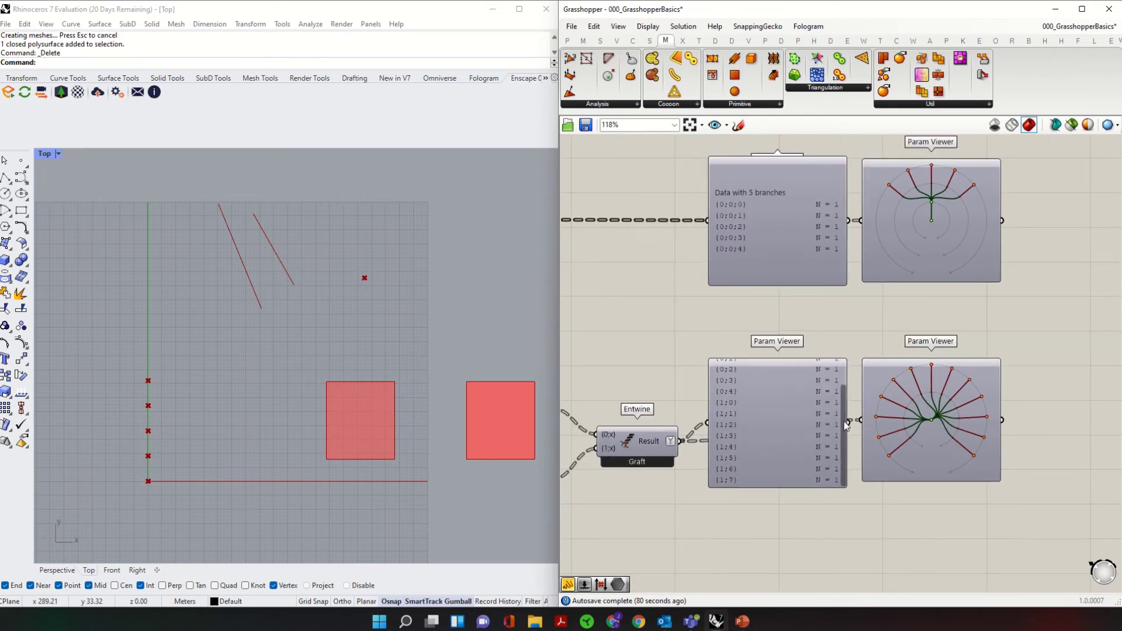
{"action": "scroll", "coordinate": [846, 409], "scroll_direction": "down", "scroll_amount": 1}
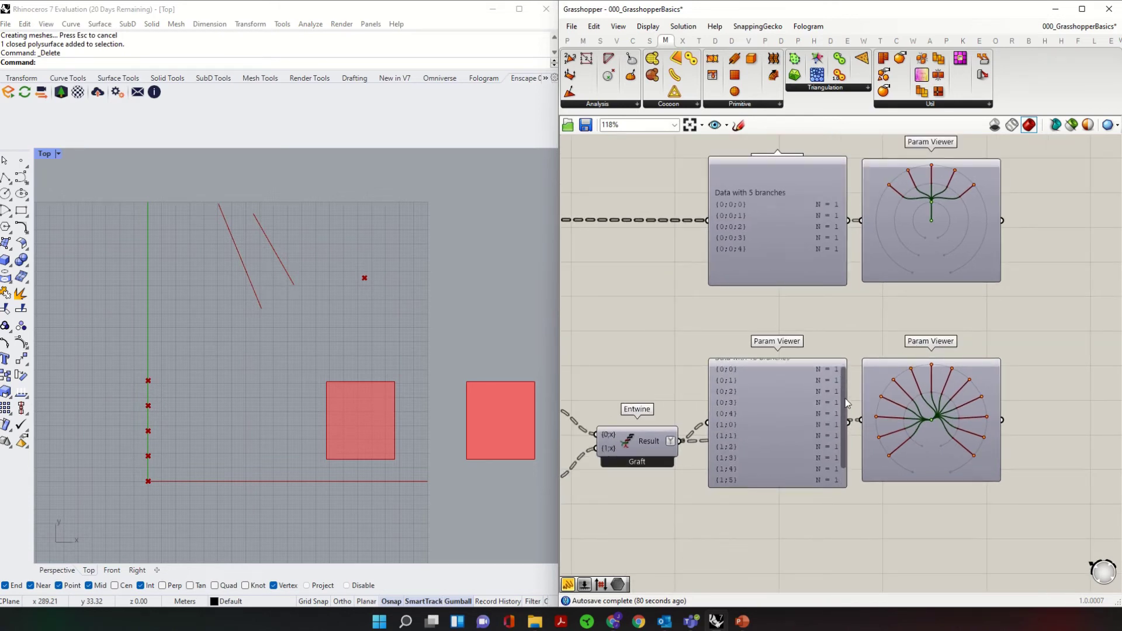
{"action": "left_click", "coordinate": [821, 428]}
{"action": "scroll", "coordinate": [821, 415], "scroll_direction": "down", "scroll_amount": 1}
{"action": "scroll", "coordinate": [842, 421], "scroll_direction": "down", "scroll_amount": 2}
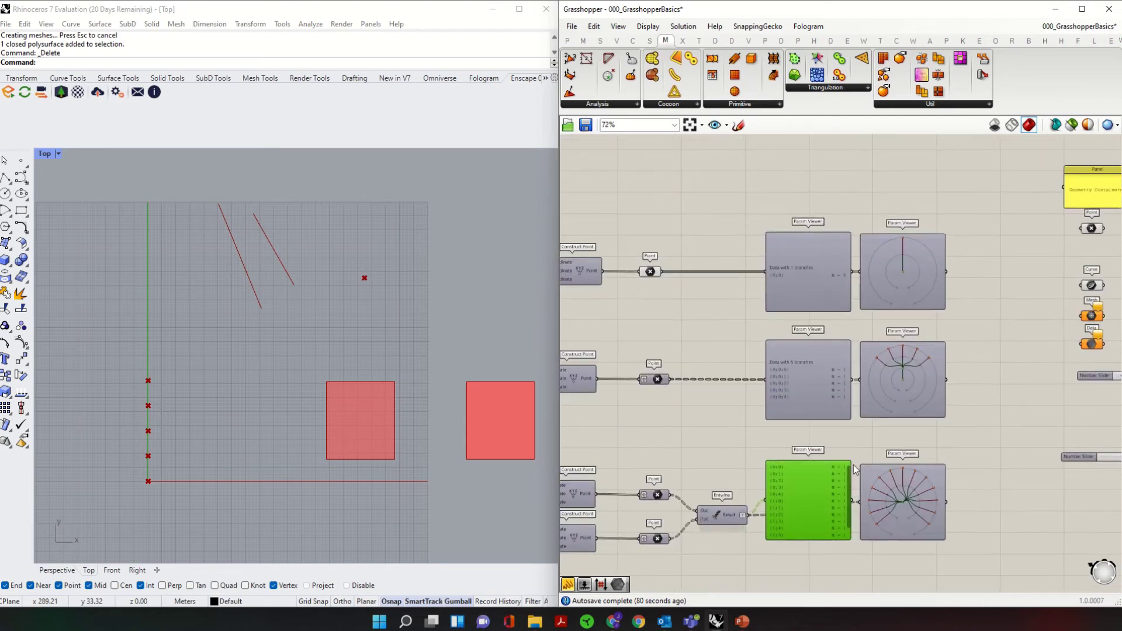
{"action": "scroll", "coordinate": [829, 304], "scroll_direction": "up", "scroll_amount": 1}
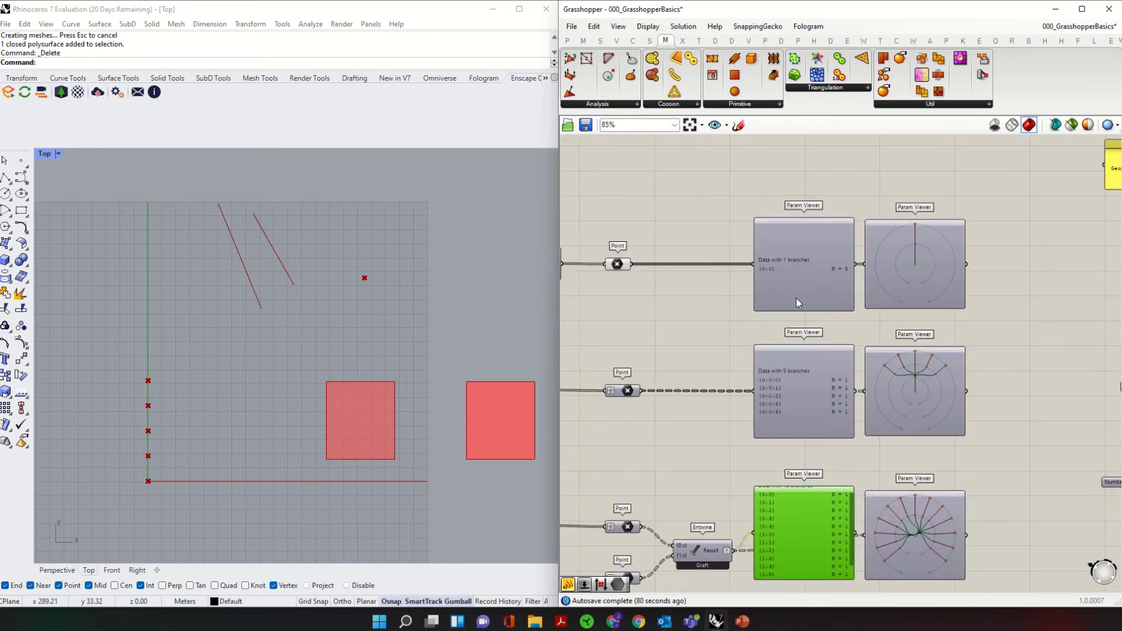
{"action": "scroll", "coordinate": [796, 297], "scroll_direction": "down", "scroll_amount": 2}
{"action": "scroll", "coordinate": [806, 430], "scroll_direction": "up", "scroll_amount": 2}
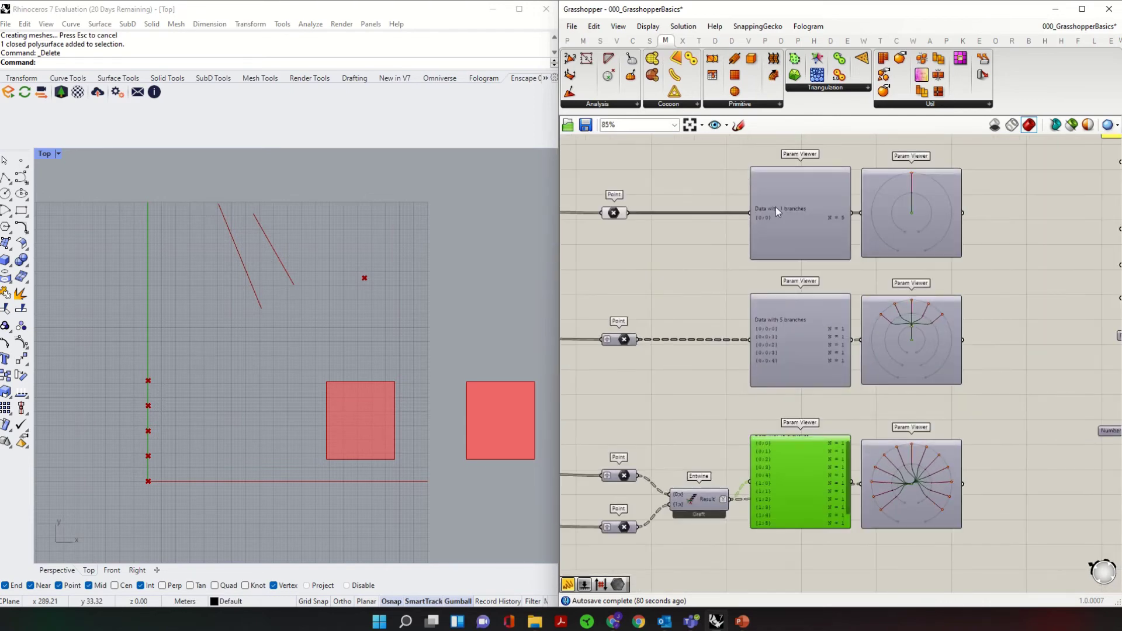
Step: Review the three data structure examples together, from the first Point container and its wire to the Entwine result
{"action": "left_click", "coordinate": [615, 214]}
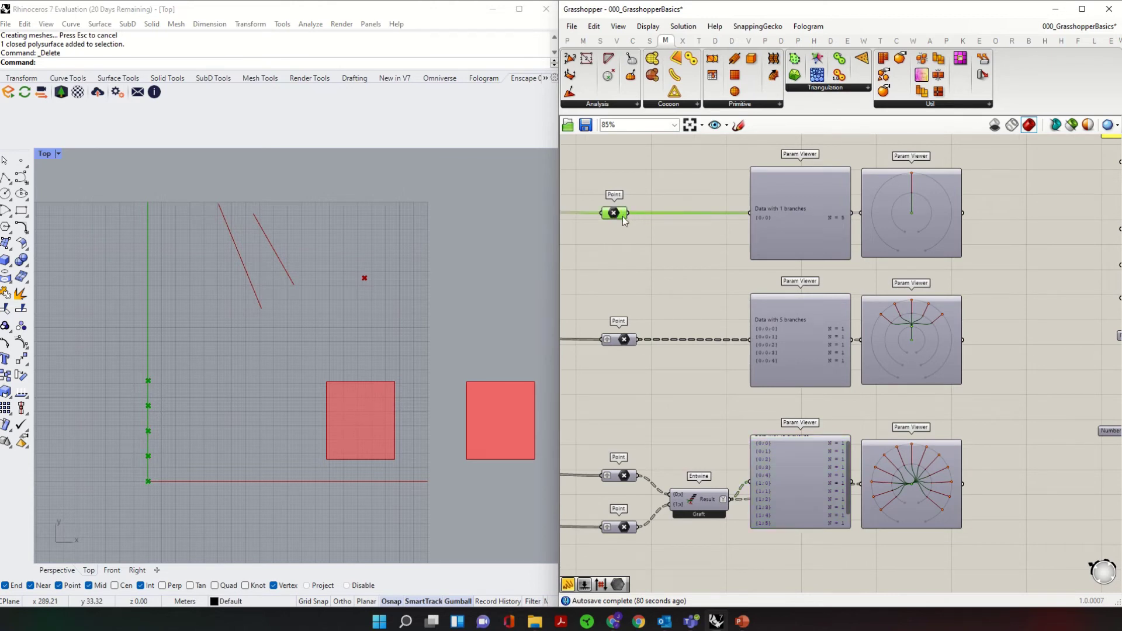
{"action": "mouse_move", "coordinate": [626, 216]}
{"action": "scroll", "coordinate": [814, 447], "scroll_direction": "down", "scroll_amount": 1}
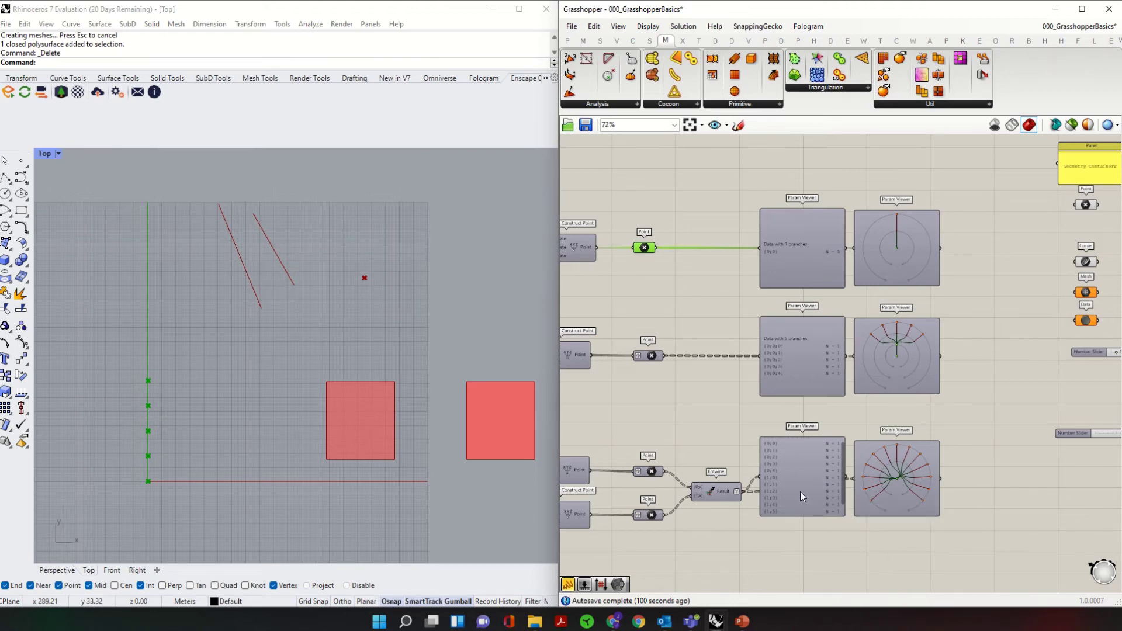
{"action": "scroll", "coordinate": [801, 492], "scroll_direction": "down", "scroll_amount": 1}
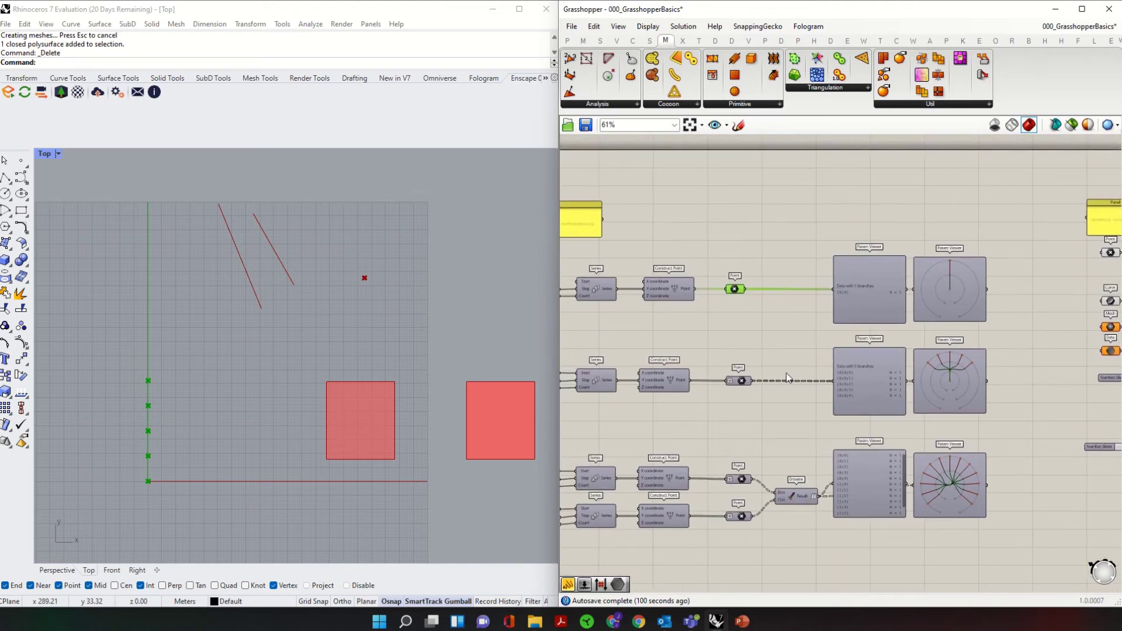
{"action": "scroll", "coordinate": [767, 277], "scroll_direction": "up", "scroll_amount": 4}
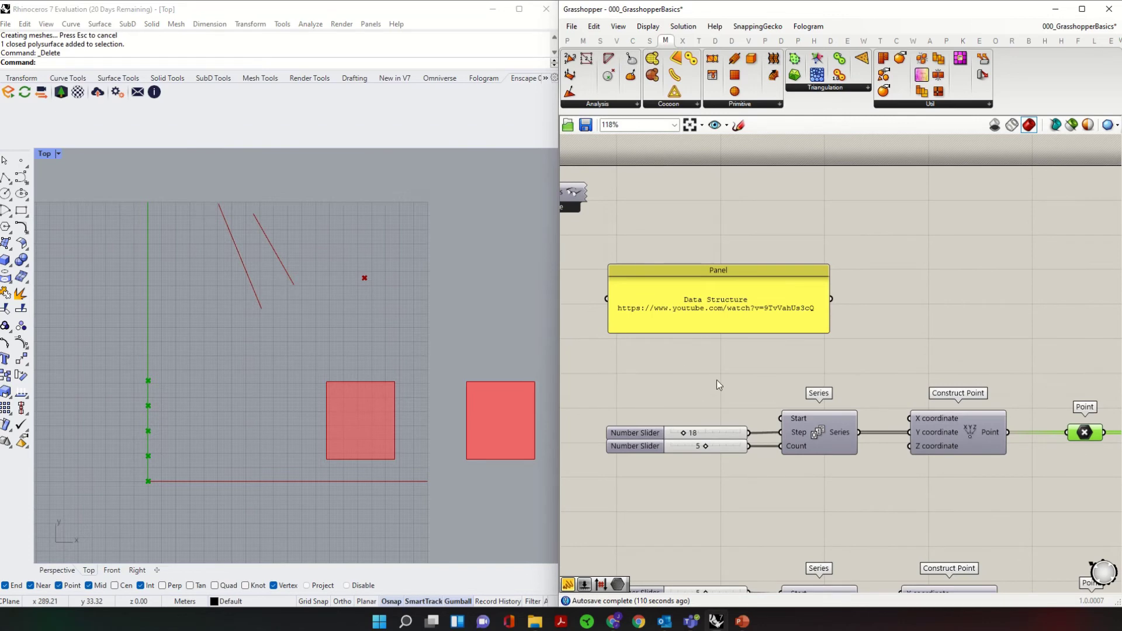
{"action": "scroll", "coordinate": [718, 385], "scroll_direction": "down", "scroll_amount": 4}
{"action": "scroll", "coordinate": [861, 408], "scroll_direction": "down", "scroll_amount": 1}
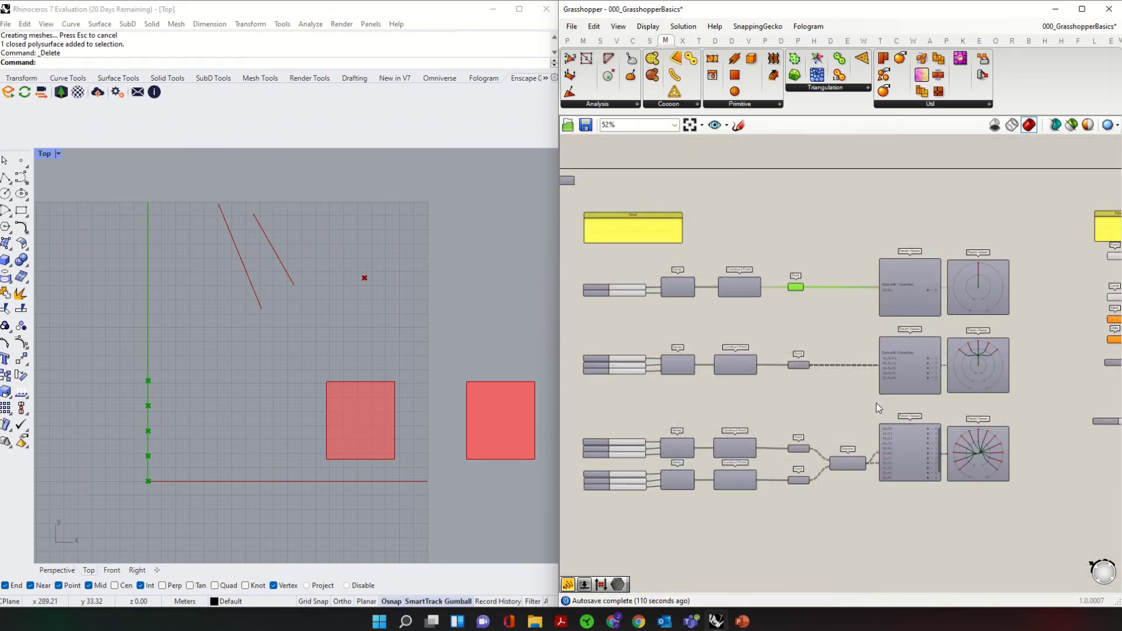
{"action": "scroll", "coordinate": [922, 450], "scroll_direction": "up", "scroll_amount": 1}
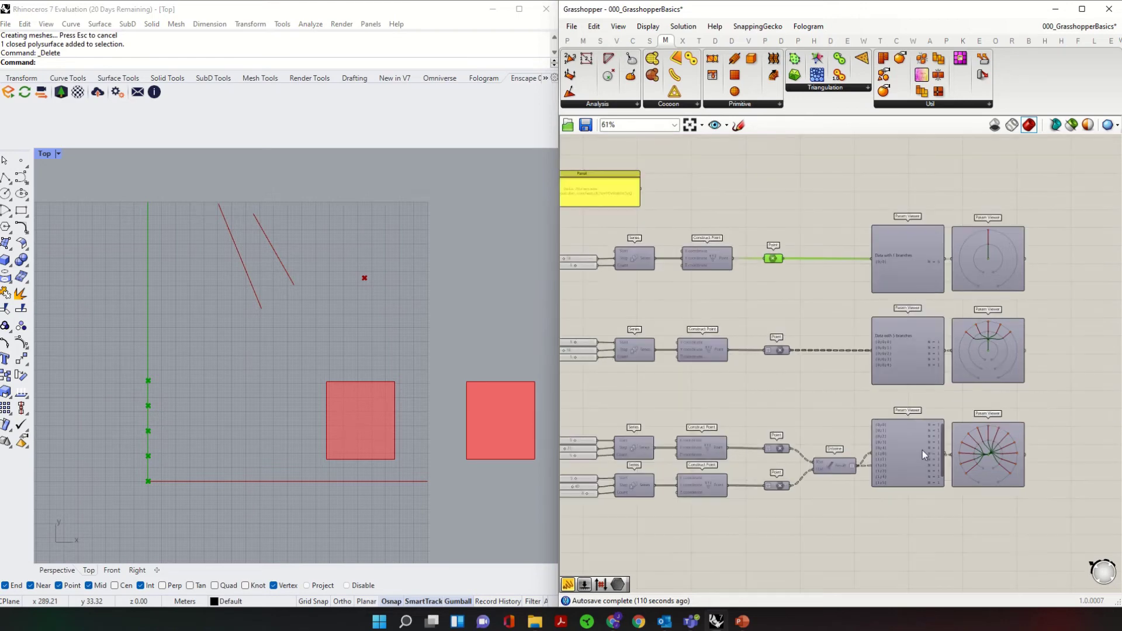
{"action": "scroll", "coordinate": [797, 384], "scroll_direction": "up", "scroll_amount": 1}
{"action": "right_click_drag", "start_coordinate": [953, 468], "coordinate": [830, 458]}
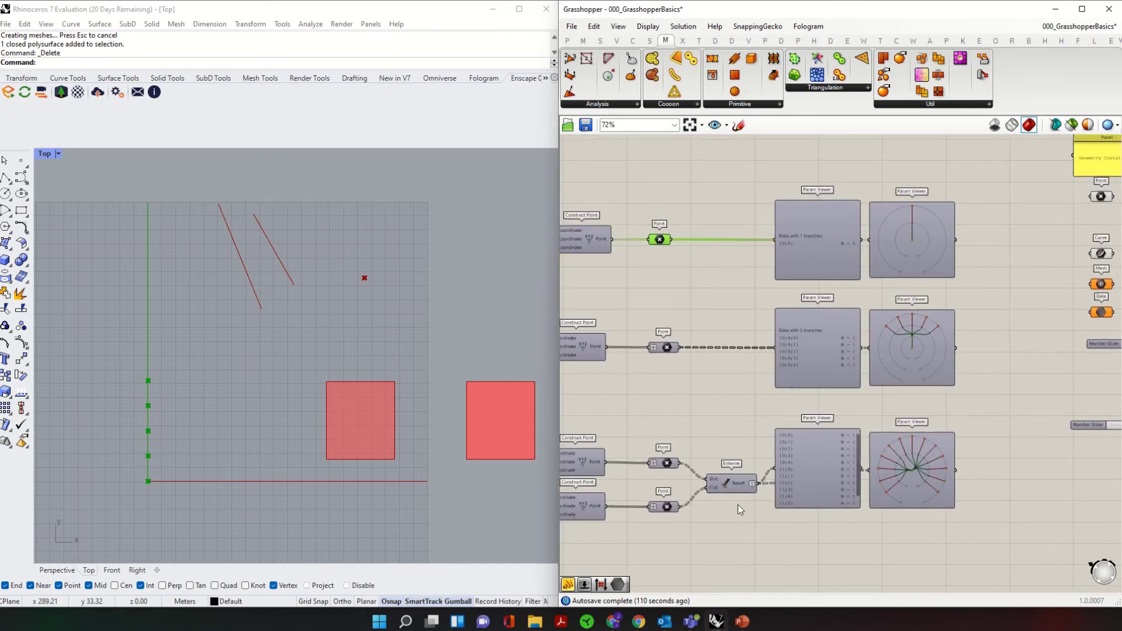
{"action": "mouse_move", "coordinate": [741, 490]}
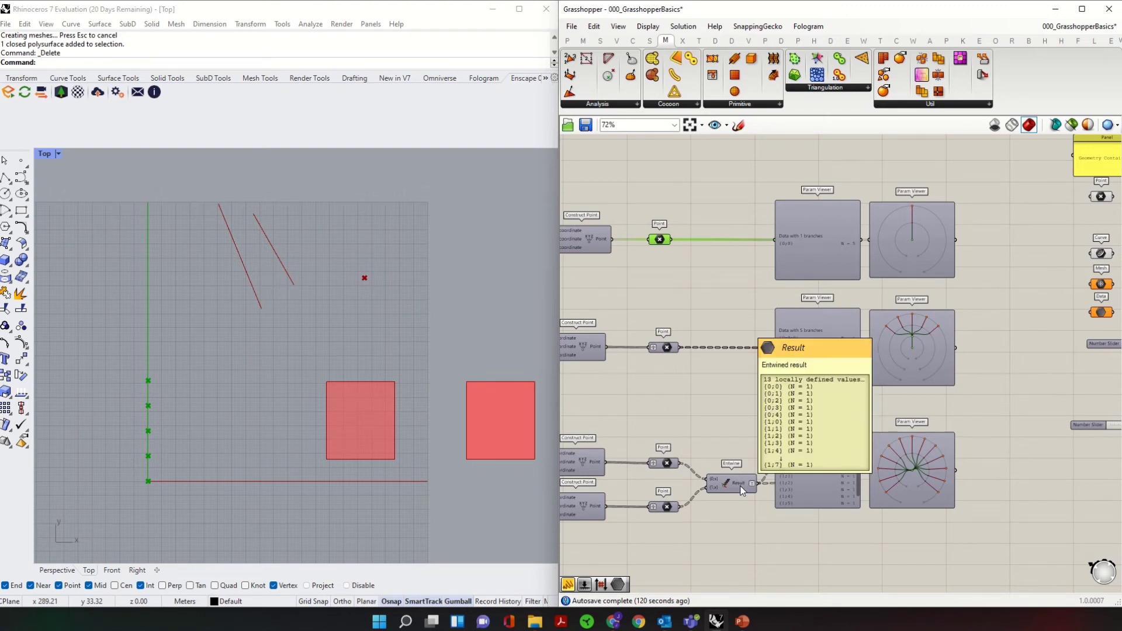
{"action": "right_click", "coordinate": [742, 490]}
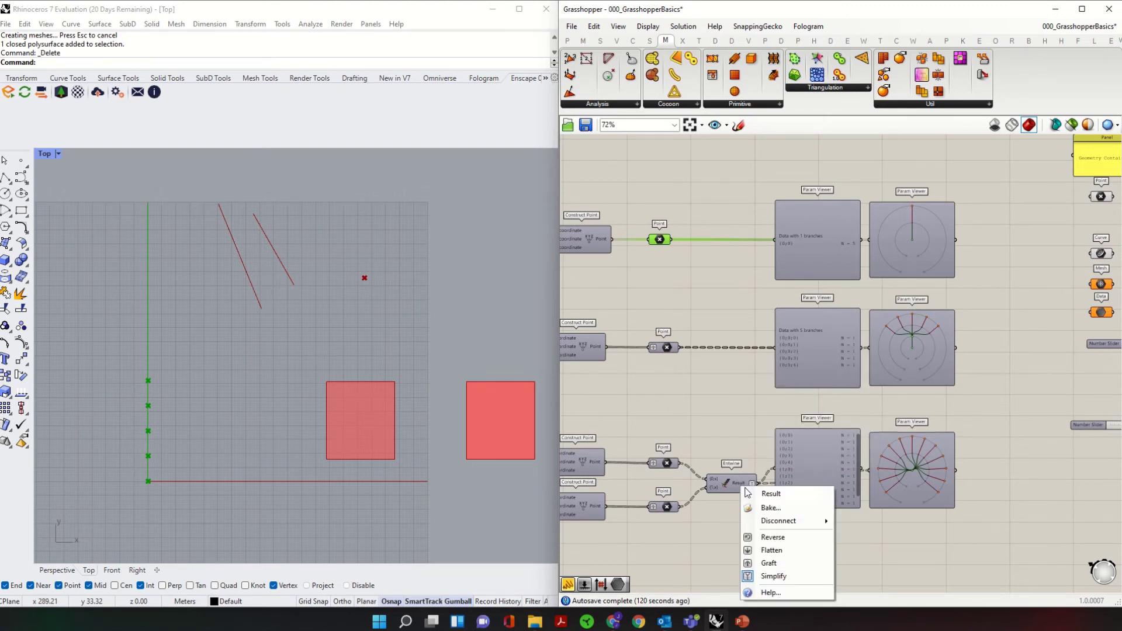
{"action": "left_click", "coordinate": [646, 552]}
{"action": "right_click", "coordinate": [646, 551]}
Step: Maximize the Grasshopper window and bring the data structure examples and the geometry containers into view together
{"action": "scroll", "coordinate": [851, 409], "scroll_direction": "down", "scroll_amount": 1}
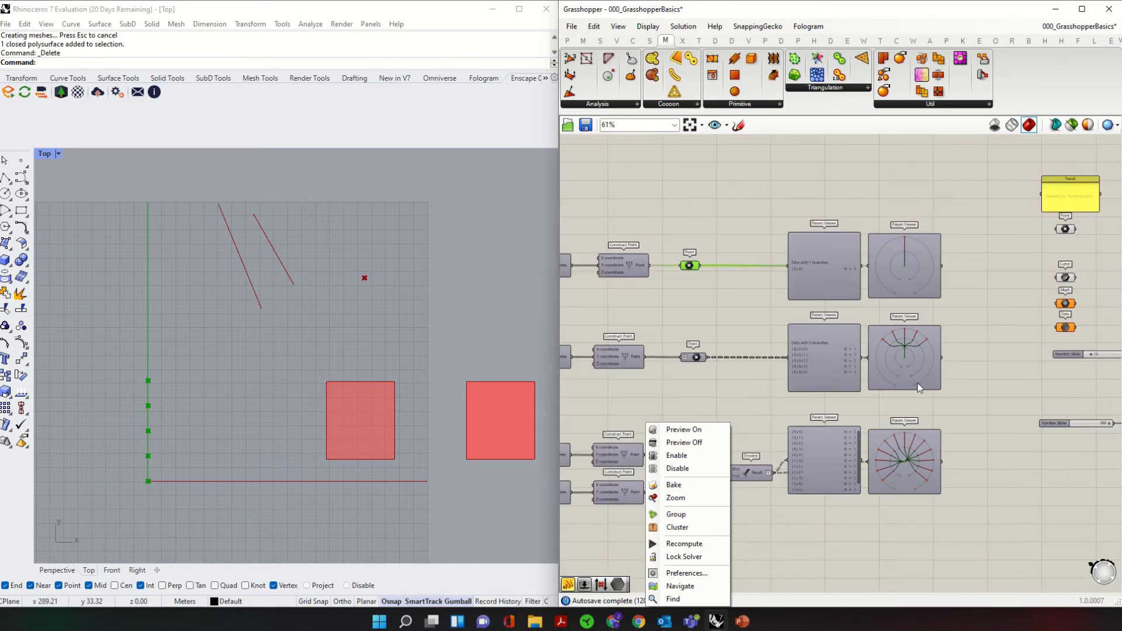
{"action": "scroll", "coordinate": [974, 281], "scroll_direction": "down", "scroll_amount": 1}
{"action": "right_click_drag", "start_coordinate": [1037, 248], "coordinate": [870, 226]}
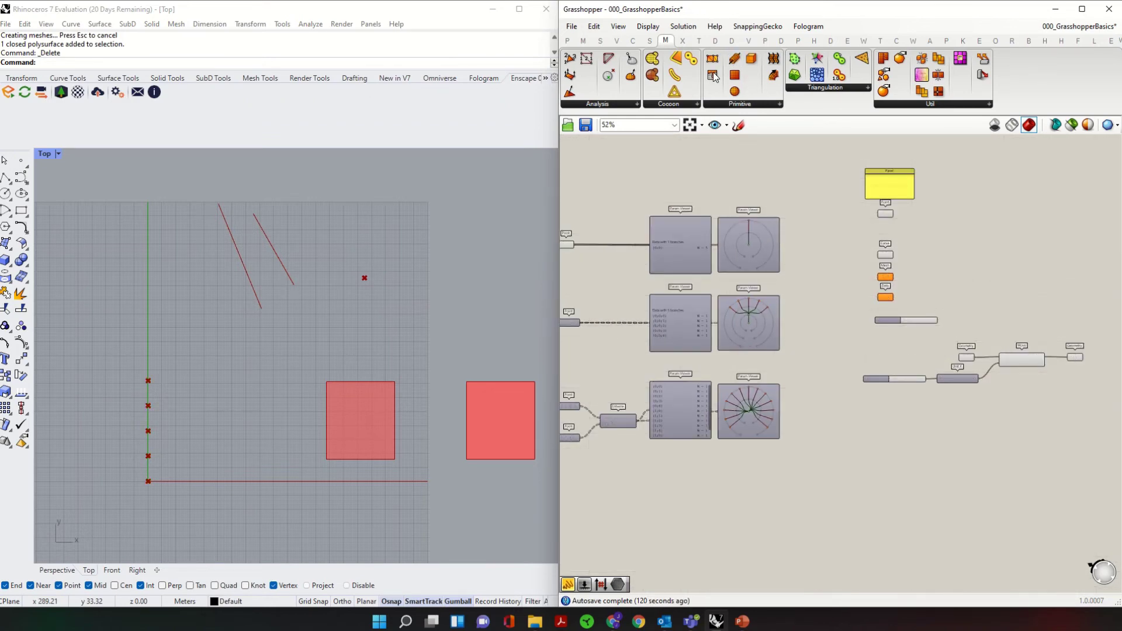
{"action": "left_click", "coordinate": [1082, 9]}
{"action": "right_click_drag", "start_coordinate": [288, 359], "coordinate": [693, 370]}
{"action": "scroll", "coordinate": [669, 401], "scroll_direction": "down", "scroll_amount": 1}
{"action": "scroll", "coordinate": [338, 491], "scroll_direction": "up", "scroll_amount": 3}
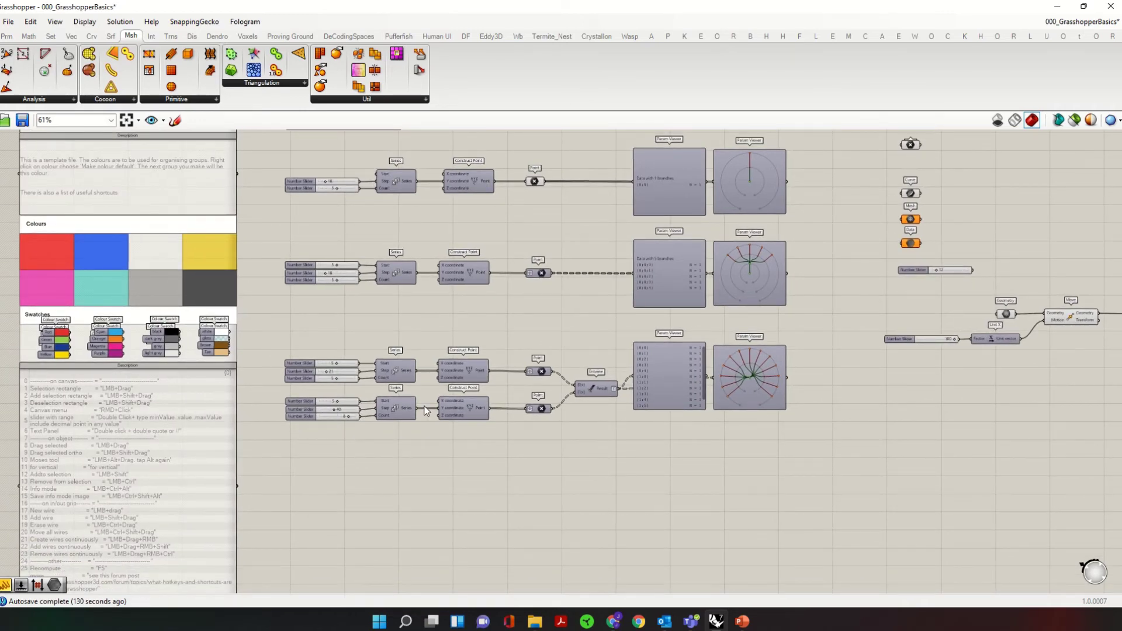
{"action": "right_click_drag", "start_coordinate": [564, 384], "coordinate": [411, 472]}
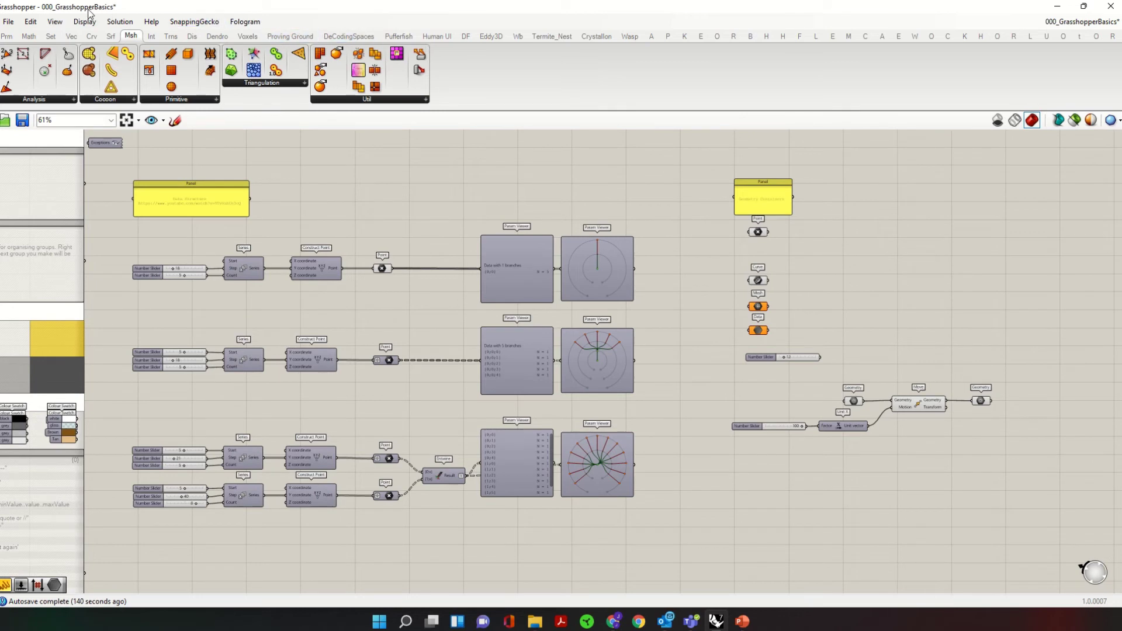
Step: Open Grasshopper's Components Folder in File Explorer and move its window aside to make room for a second one
{"action": "left_click", "coordinate": [14, 24]}
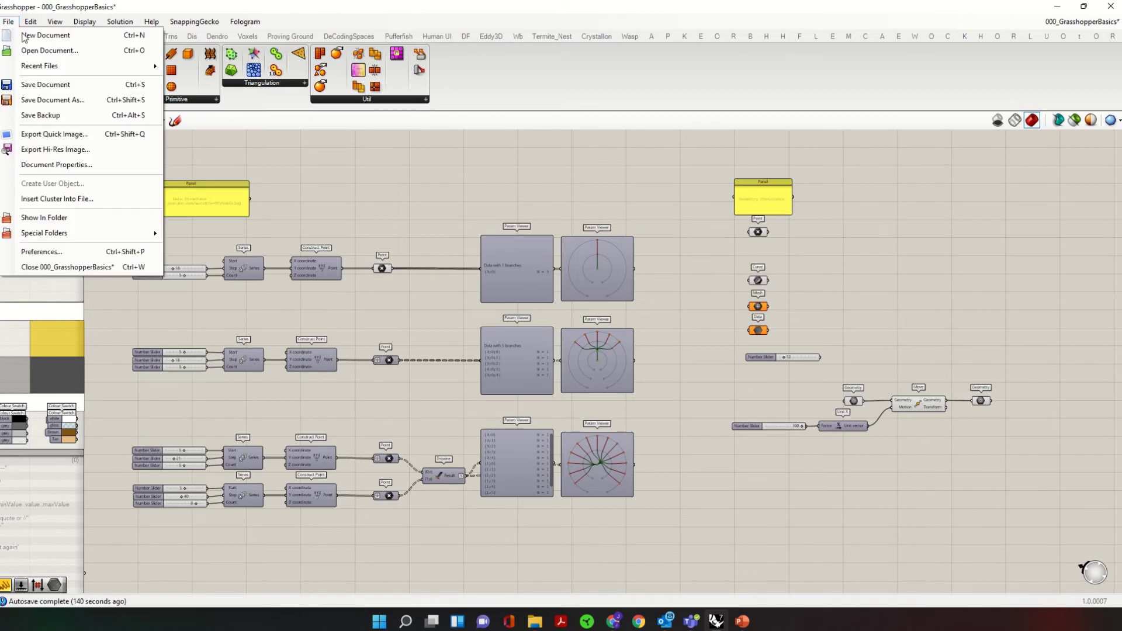
{"action": "mouse_move", "coordinate": [94, 241]}
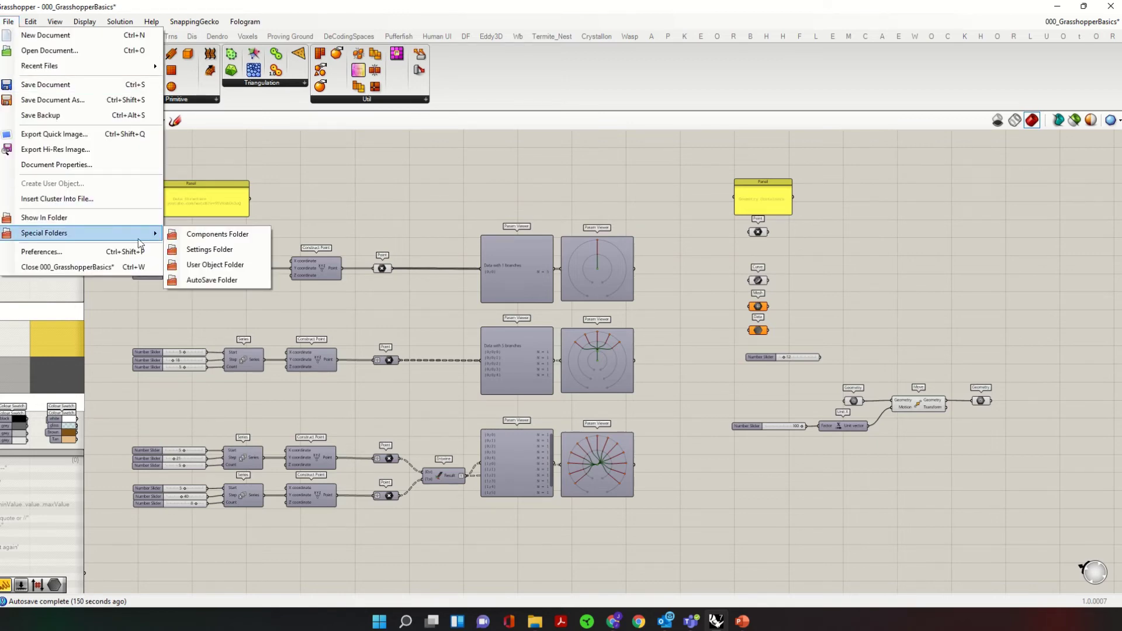
{"action": "left_click", "coordinate": [217, 236]}
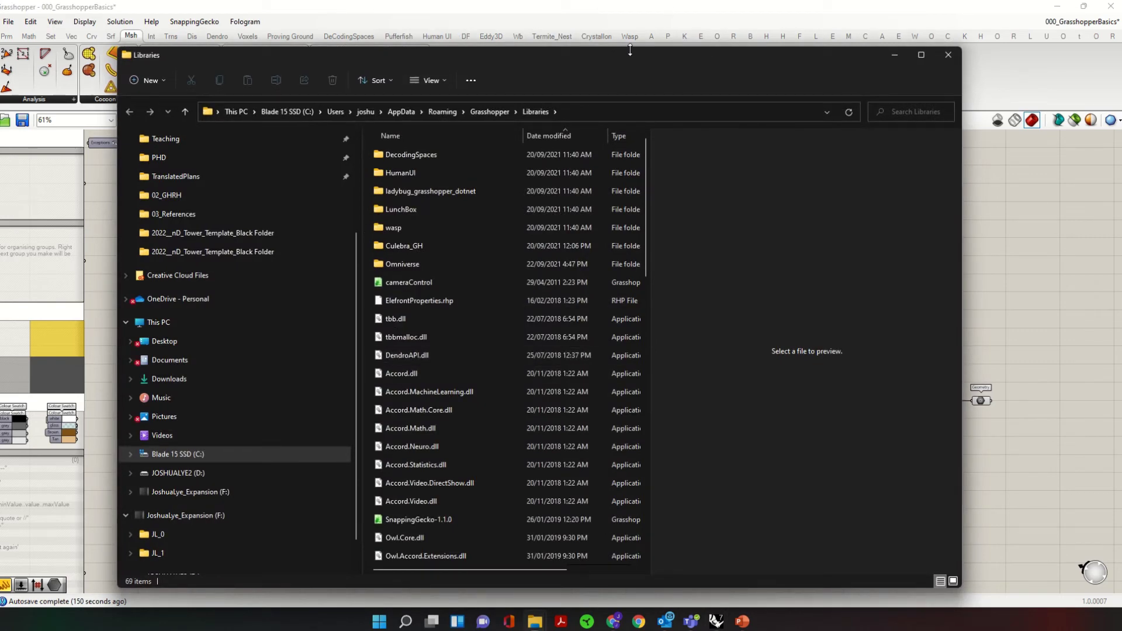
{"action": "left_click_drag", "start_coordinate": [629, 63], "coordinate": [523, 50]}
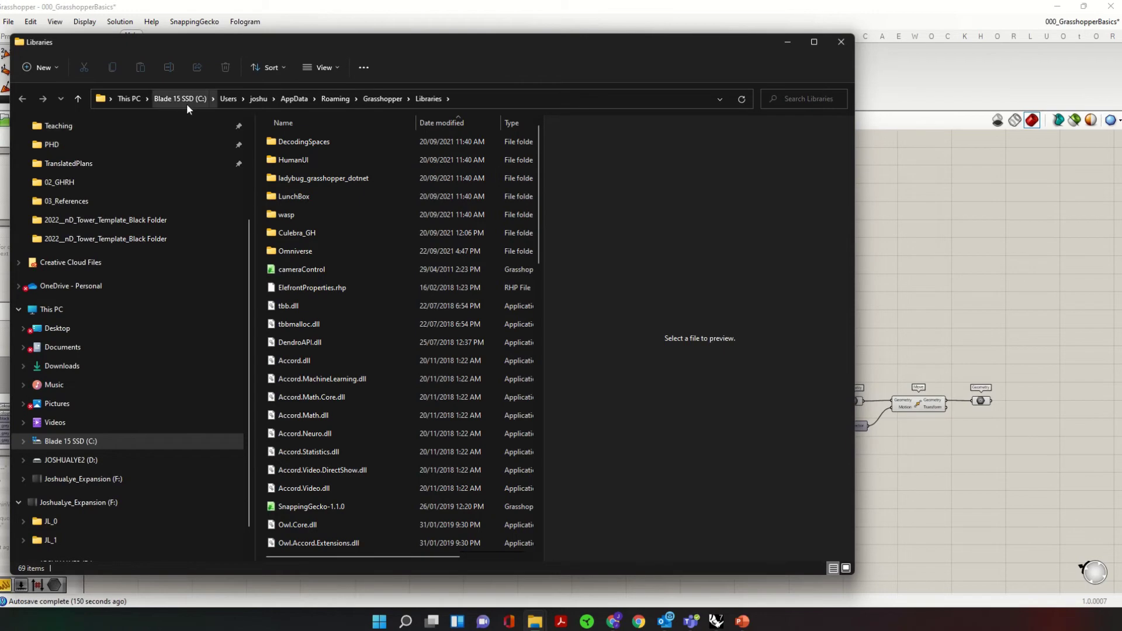
Step: Place the 02_GHRH folder window beside Libraries, open Studio Content's 05_Software folder in it, and select shortestwalk-1-5-2
{"action": "left_click", "coordinate": [535, 623]}
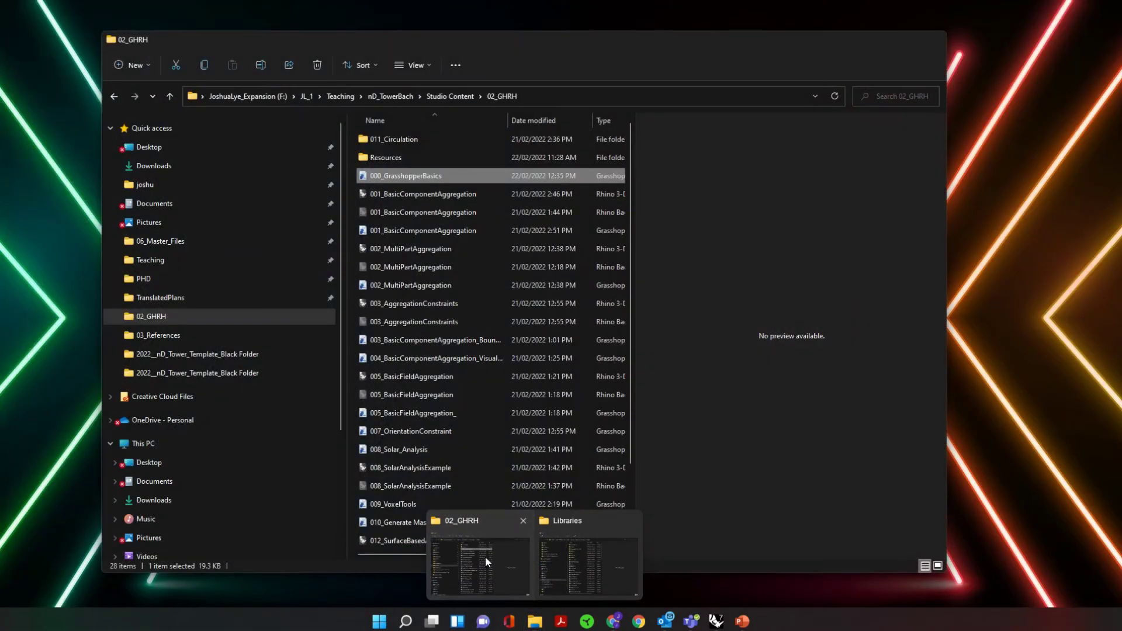
{"action": "left_click", "coordinate": [485, 556]}
{"action": "left_click_drag", "start_coordinate": [638, 56], "coordinate": [940, 58]}
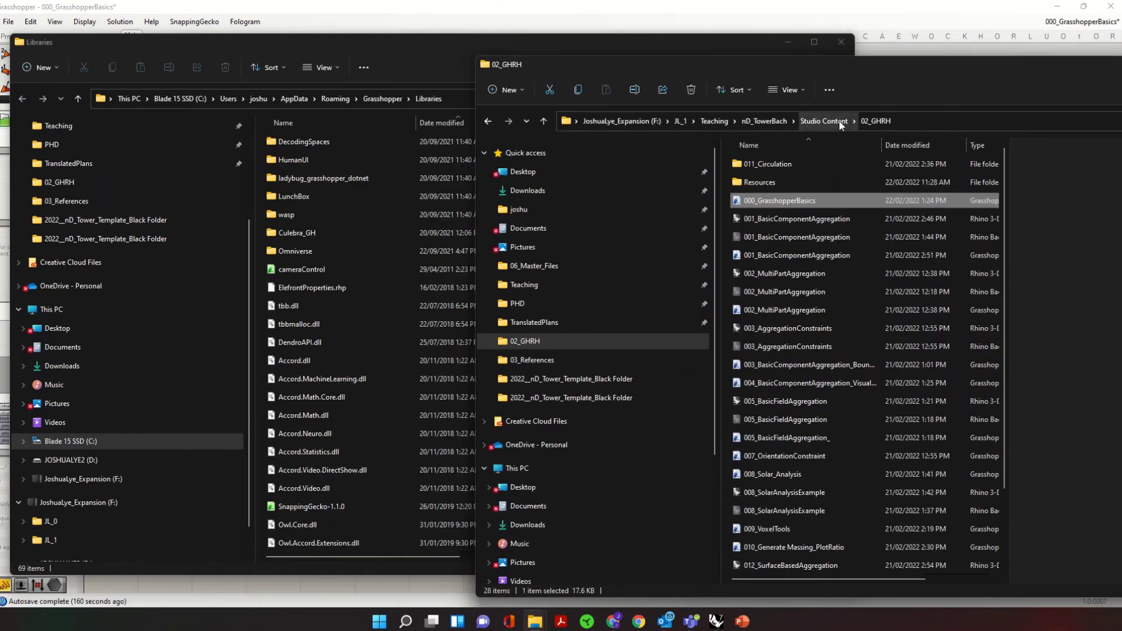
{"action": "left_click", "coordinate": [825, 121]}
{"action": "double_click", "coordinate": [815, 237]}
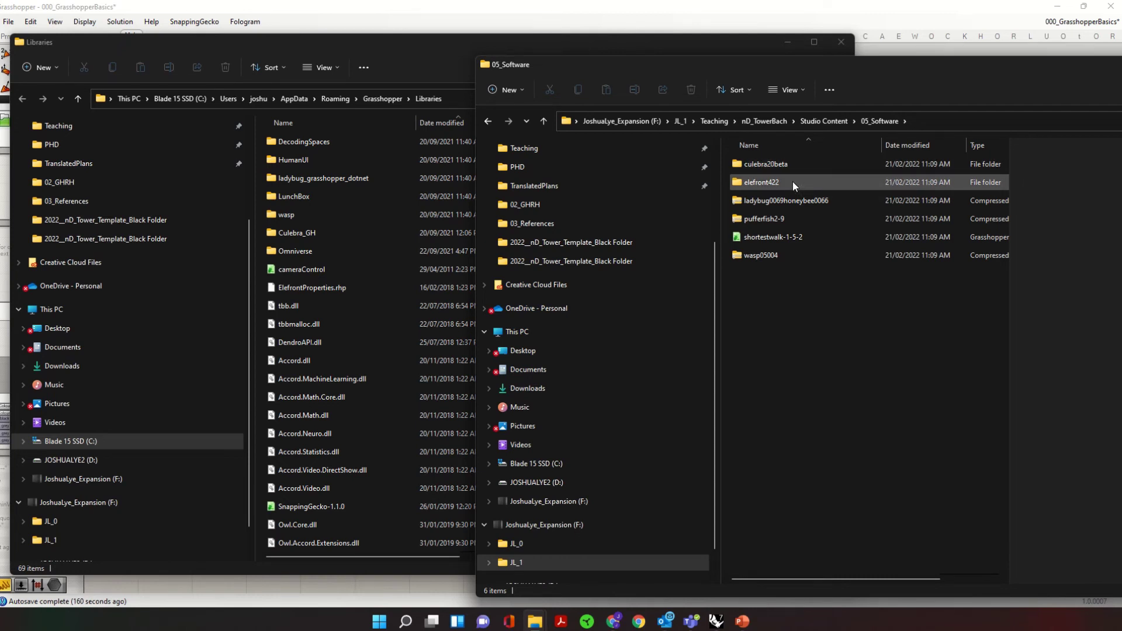
{"action": "left_click", "coordinate": [794, 237]}
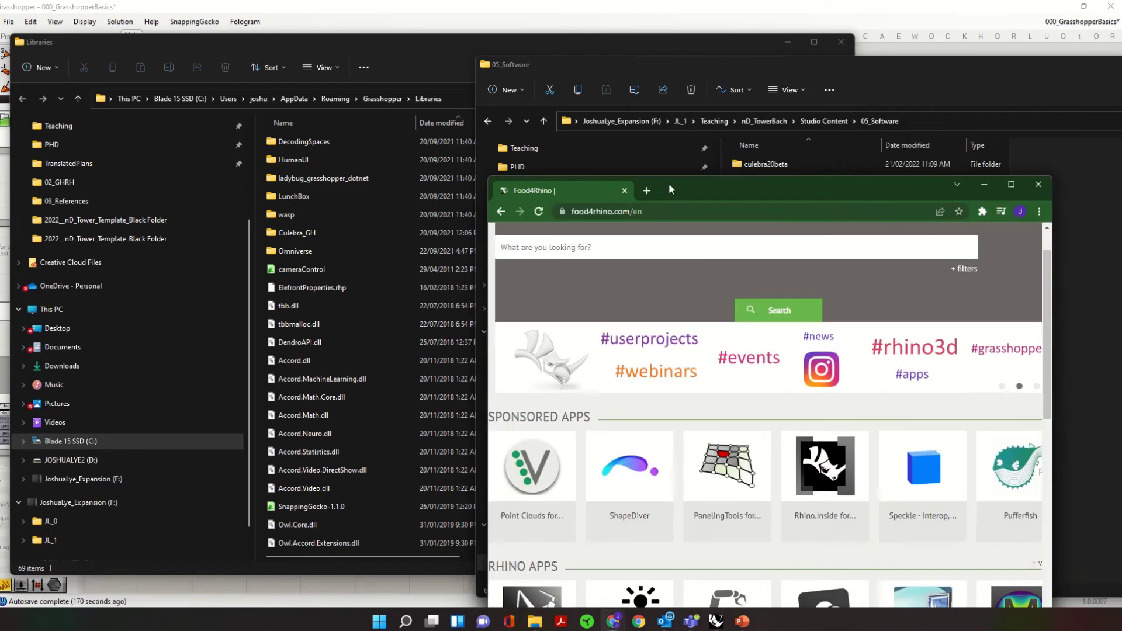
Step: Switch to the food4Rhino site in the browser and look through its listings of Rhino and Grasshopper apps
{"action": "left_click_drag", "start_coordinate": [669, 184], "coordinate": [633, 9]}
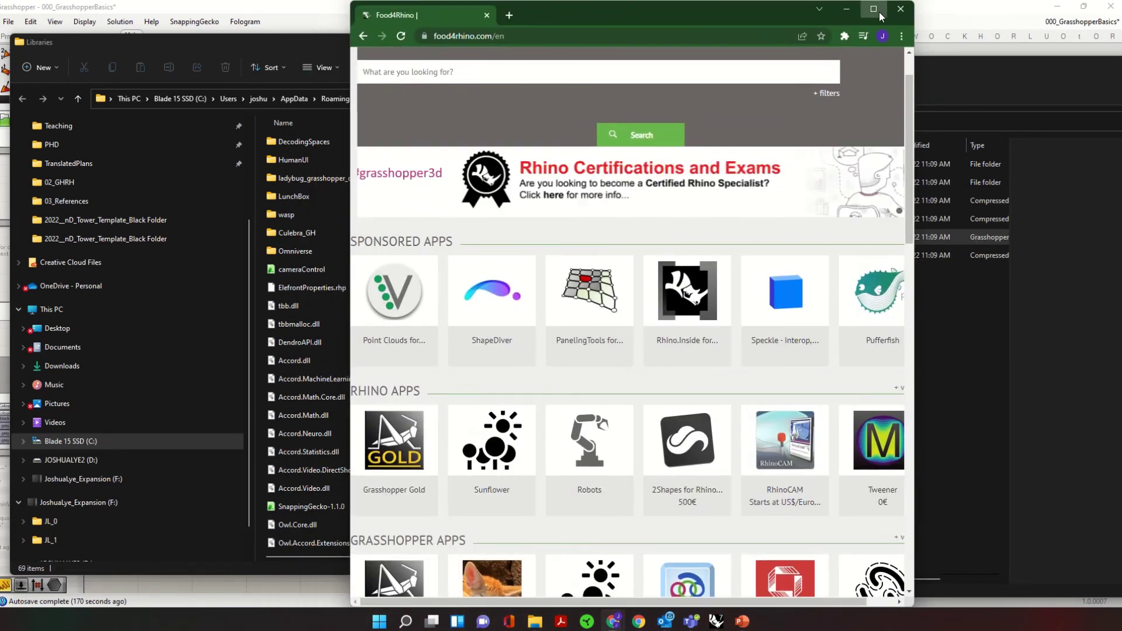
{"action": "left_click", "coordinate": [874, 10]}
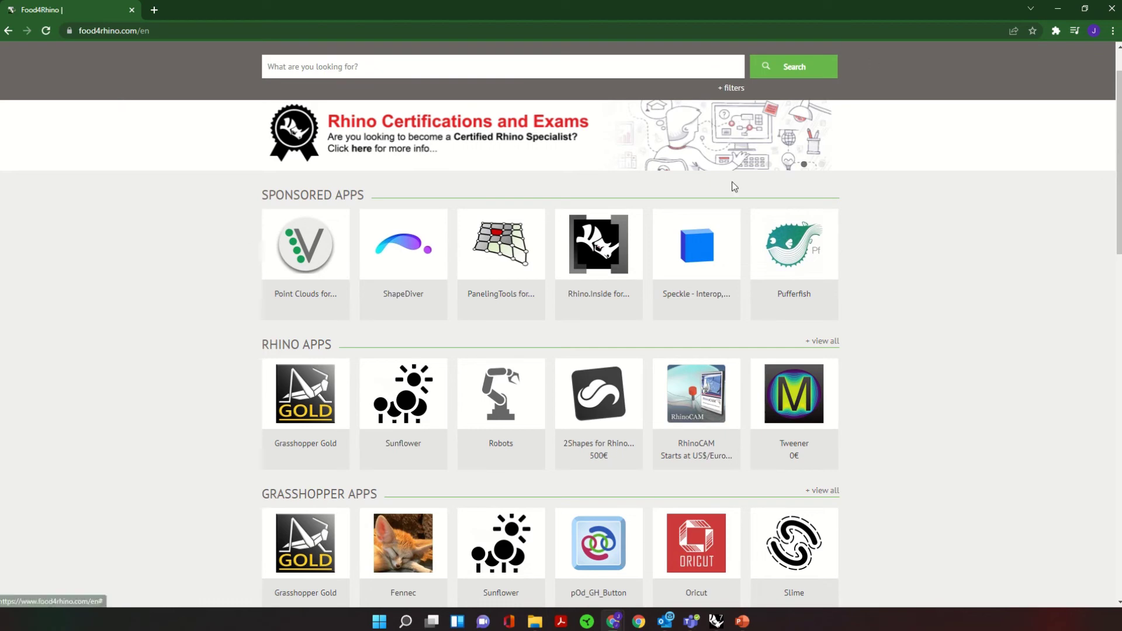
{"action": "scroll", "coordinate": [841, 199], "scroll_direction": "down", "scroll_amount": 4}
{"action": "scroll", "coordinate": [848, 195], "scroll_direction": "down", "scroll_amount": 7}
{"action": "scroll", "coordinate": [599, 367], "scroll_direction": "up", "scroll_amount": 13}
{"action": "scroll", "coordinate": [599, 367], "scroll_direction": "up", "scroll_amount": 1}
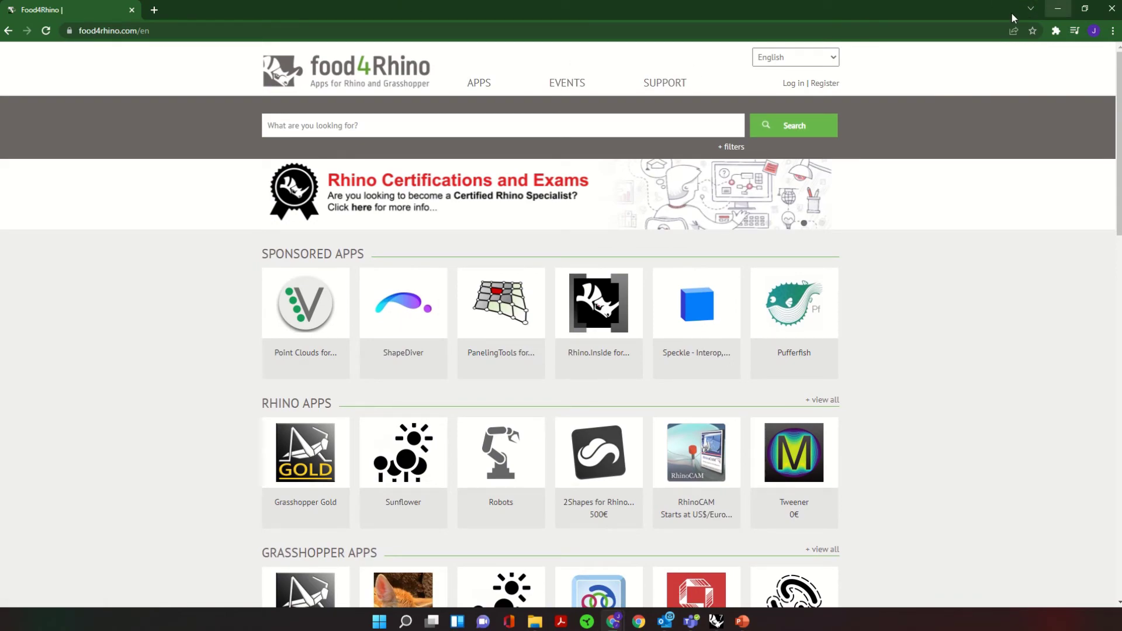
{"action": "left_click", "coordinate": [1058, 9]}
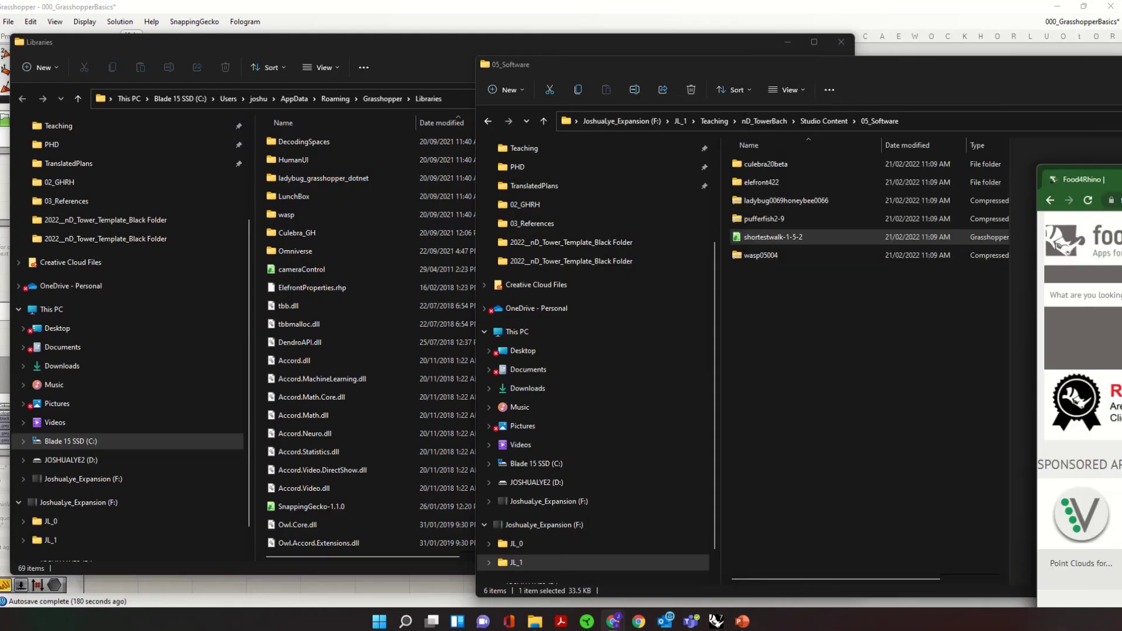
Step: Open the elefront421 folder inside elefront422 and select the Elefront and ElefrontProperties.rhp files
{"action": "left_click", "coordinate": [773, 240]}
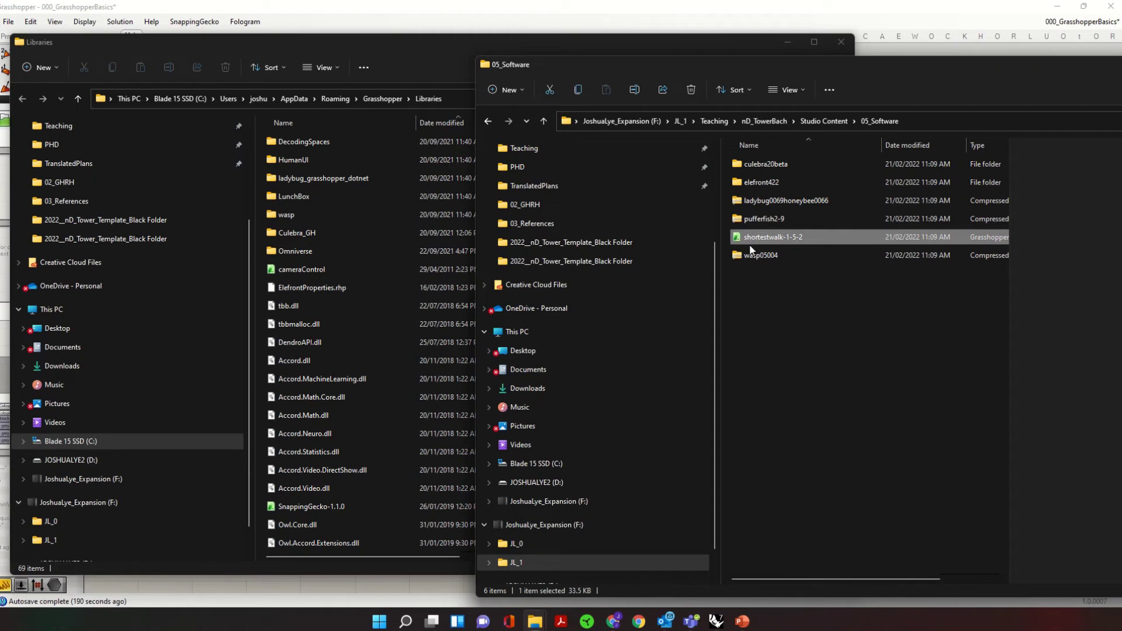
{"action": "double_click", "coordinate": [775, 181]}
{"action": "double_click", "coordinate": [804, 163]}
{"action": "left_click", "coordinate": [784, 182]}
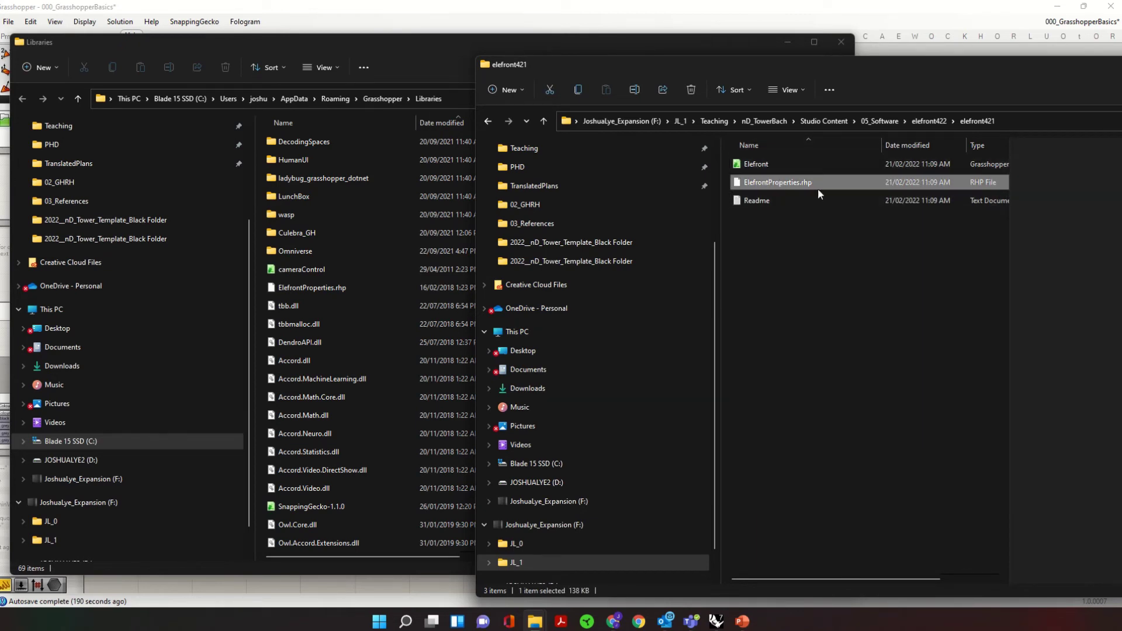
{"action": "left_click", "coordinate": [818, 164], "text": "ctrl"}
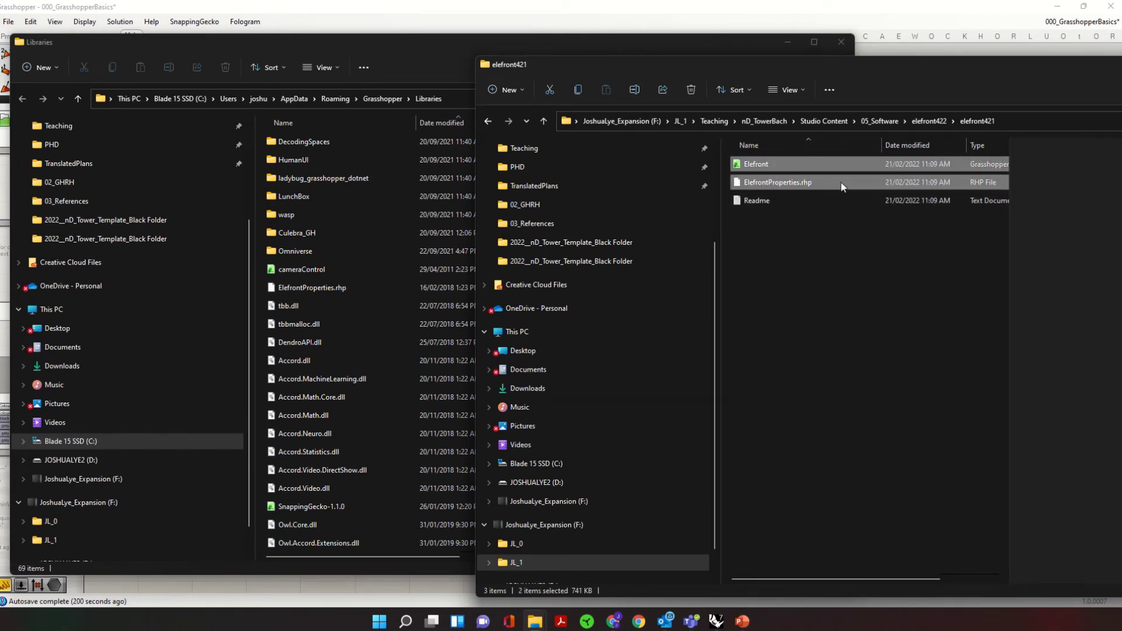
Step: Unblock ElefrontProperties.rhp in its file properties
{"action": "right_click", "coordinate": [842, 185]}
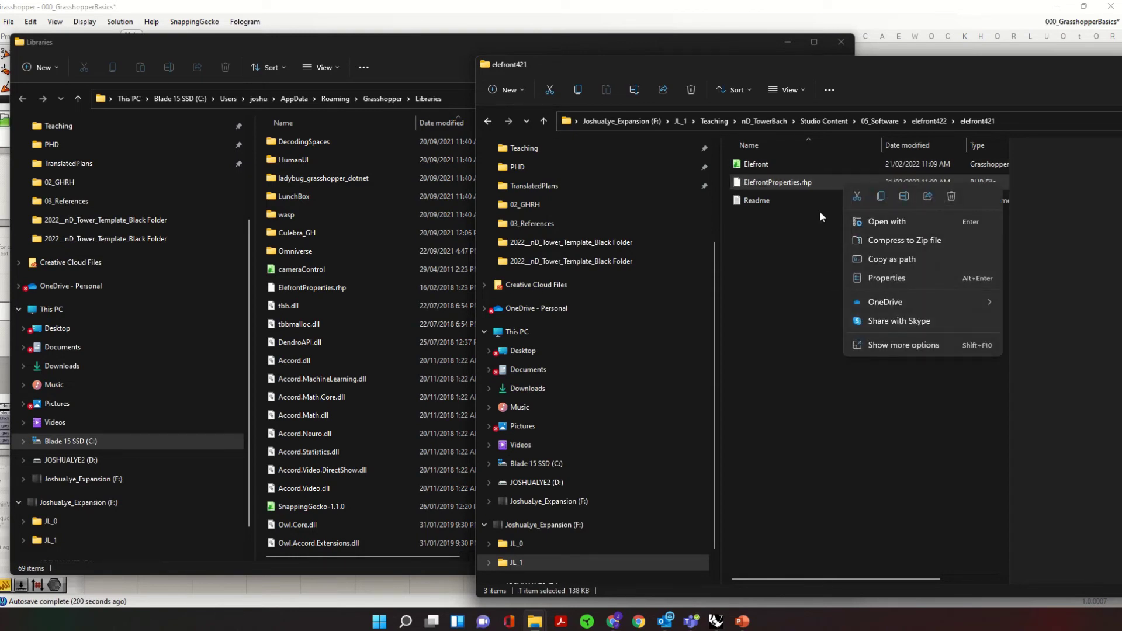
{"action": "left_click", "coordinate": [927, 346]}
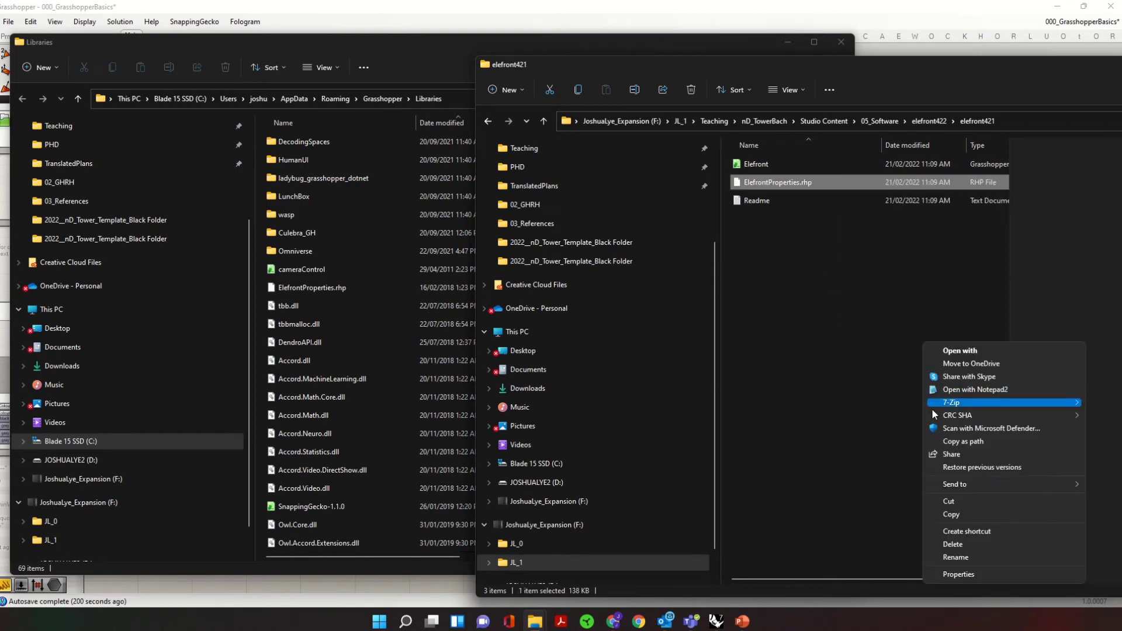
{"action": "left_click", "coordinate": [974, 574]}
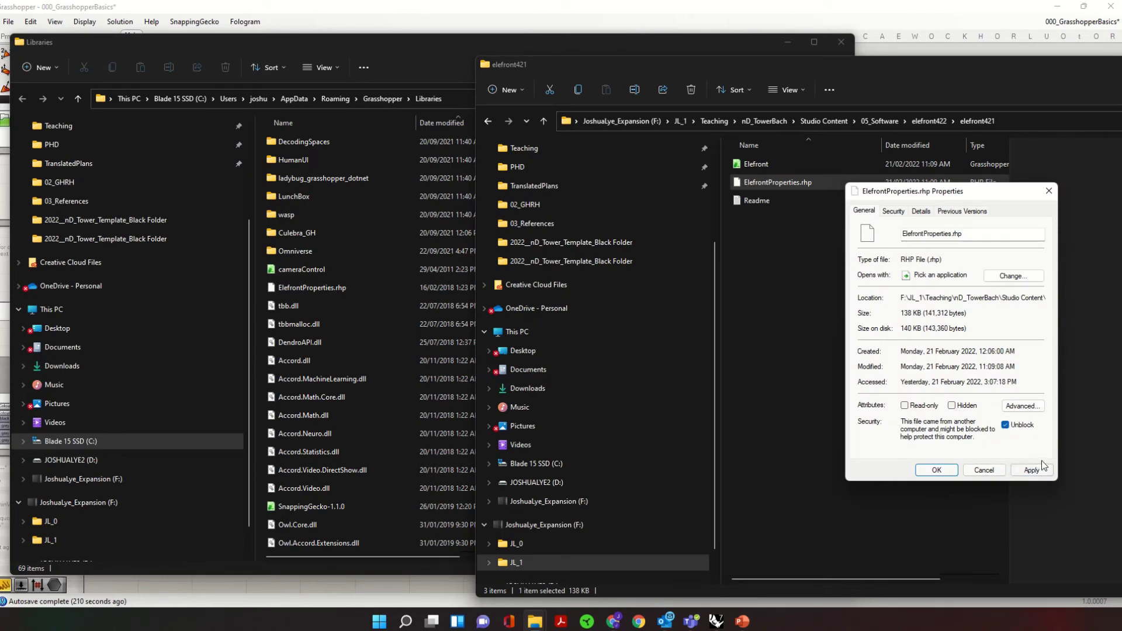
{"action": "left_click", "coordinate": [937, 470]}
Step: Unblock the Elefront Grasshopper assembly in its file properties
{"action": "right_click", "coordinate": [819, 166]}
{"action": "left_click", "coordinate": [884, 325]}
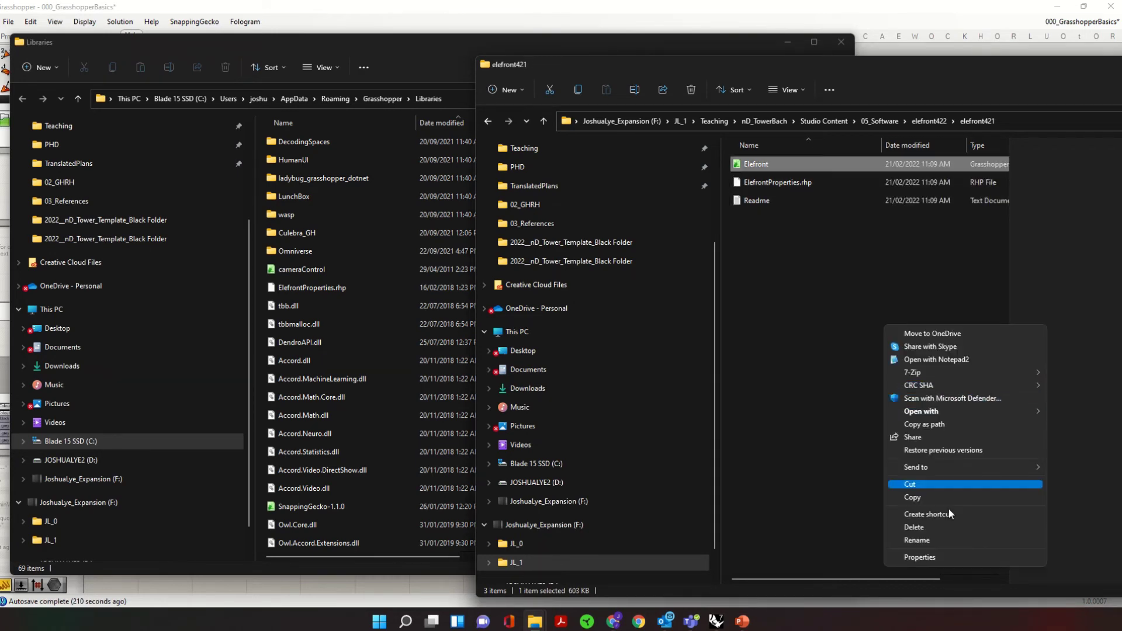
{"action": "left_click", "coordinate": [941, 557]}
{"action": "left_click", "coordinate": [985, 409]}
{"action": "left_click", "coordinate": [1010, 455]}
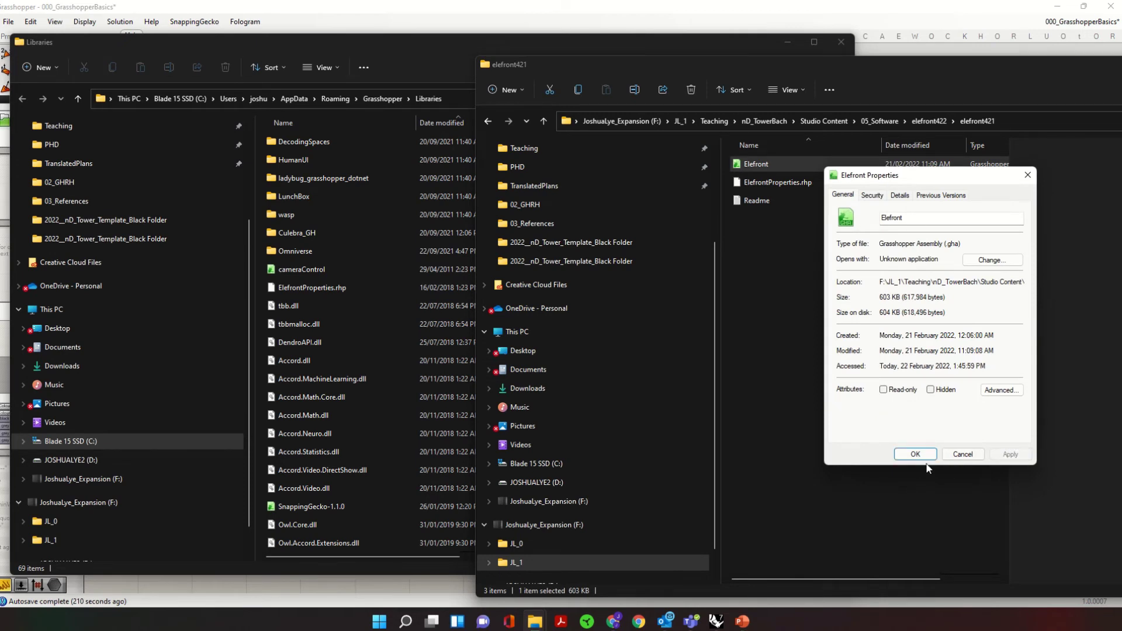
{"action": "left_click", "coordinate": [918, 455]}
Step: Select the Elefront and ElefrontProperties.rhp files together again, and clear the selection
{"action": "left_click", "coordinate": [800, 183]}
{"action": "left_click", "coordinate": [806, 164], "text": "ctrl"}
{"action": "left_click_drag", "start_coordinate": [806, 165], "coordinate": [767, 169]}
{"action": "left_click", "coordinate": [885, 362]}
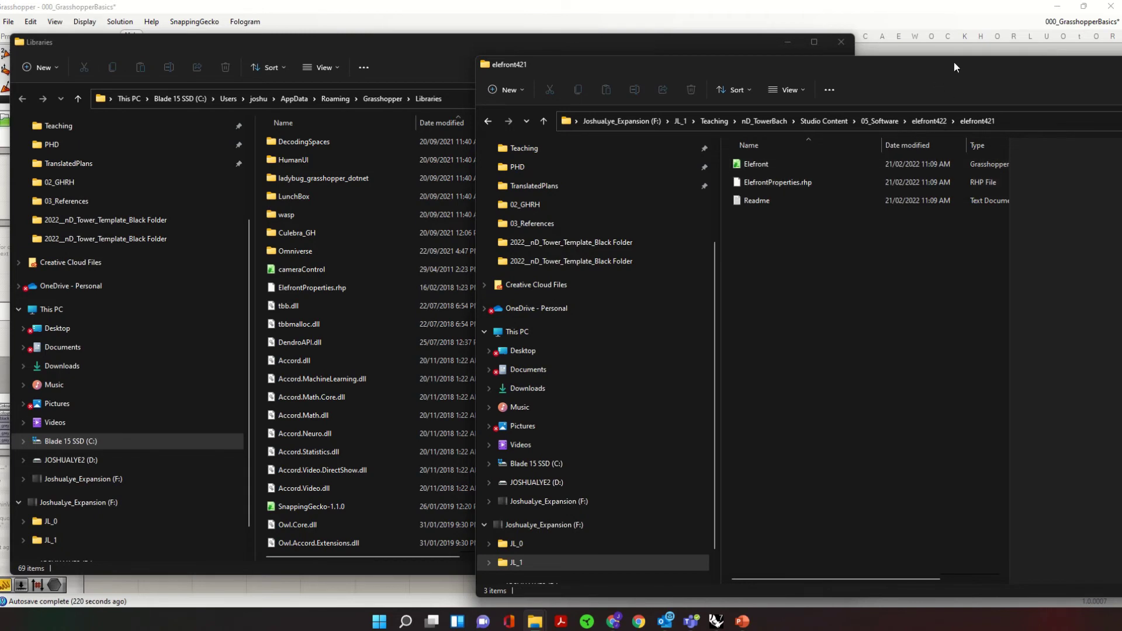
Step: Move the elefront421 folder window closer to Libraries and navigate back up to 05_Software
{"action": "left_click_drag", "start_coordinate": [954, 63], "coordinate": [832, 88]}
{"action": "left_click", "coordinate": [809, 146]}
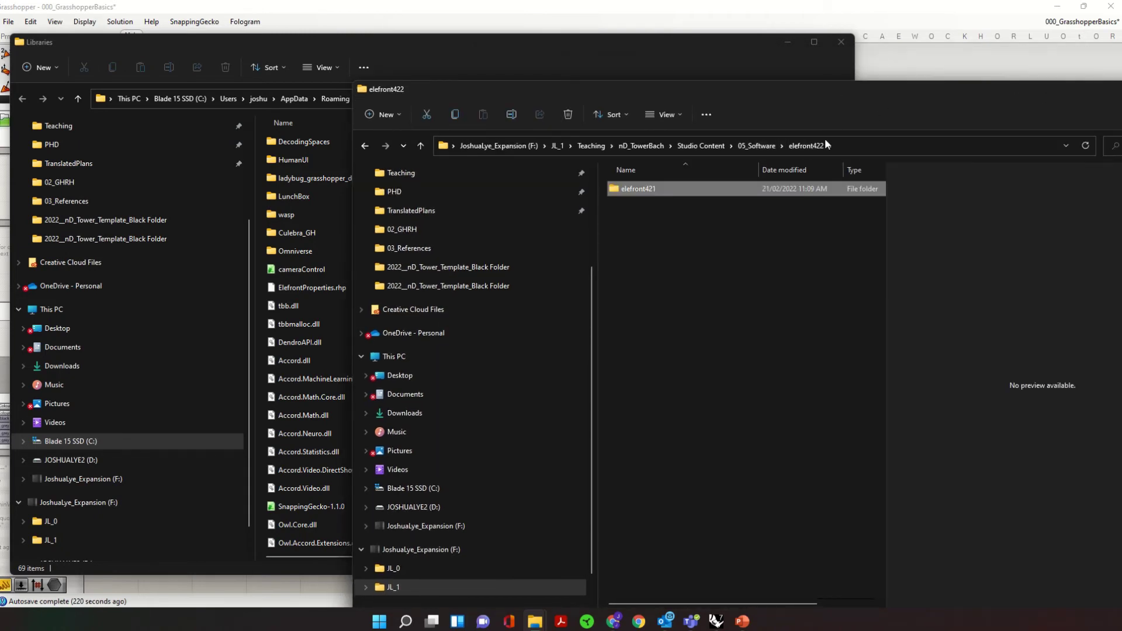
{"action": "left_click", "coordinate": [766, 146]}
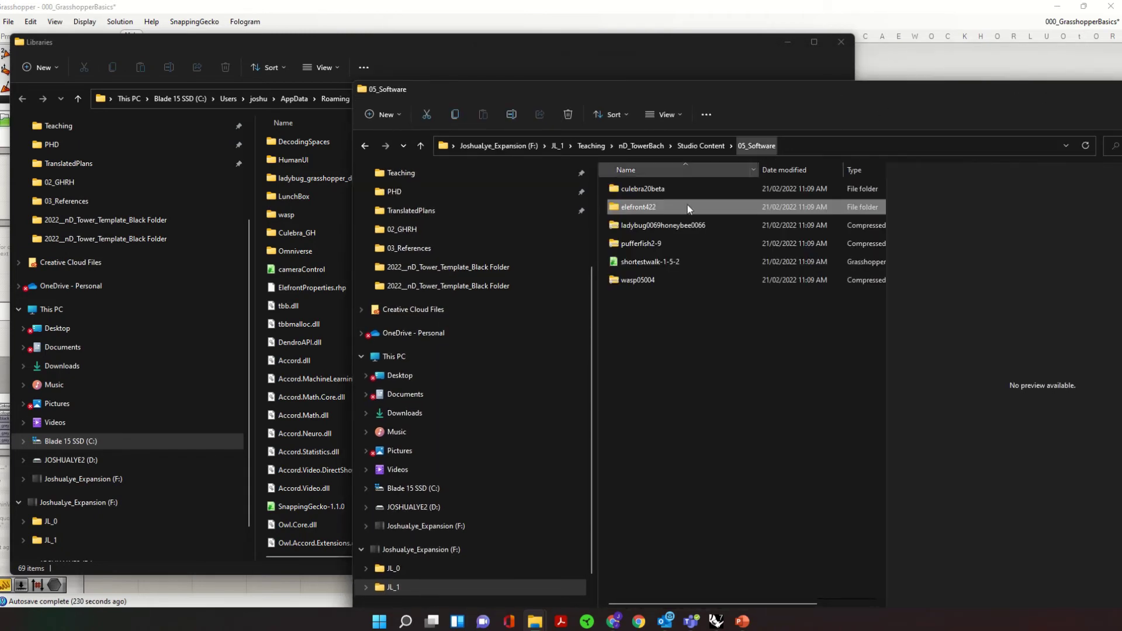
Step: Start extracting the wasp05004 archive, and switch back to the 000_GrasshopperBasics definition in Grasshopper
{"action": "right_click", "coordinate": [659, 276]}
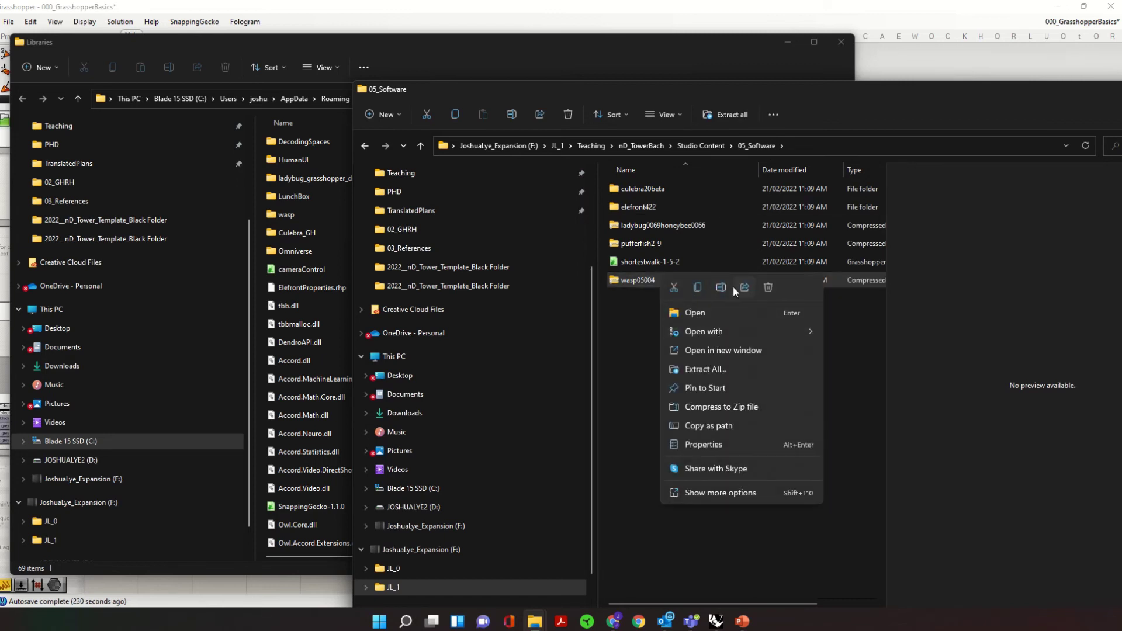
{"action": "left_click", "coordinate": [725, 369]}
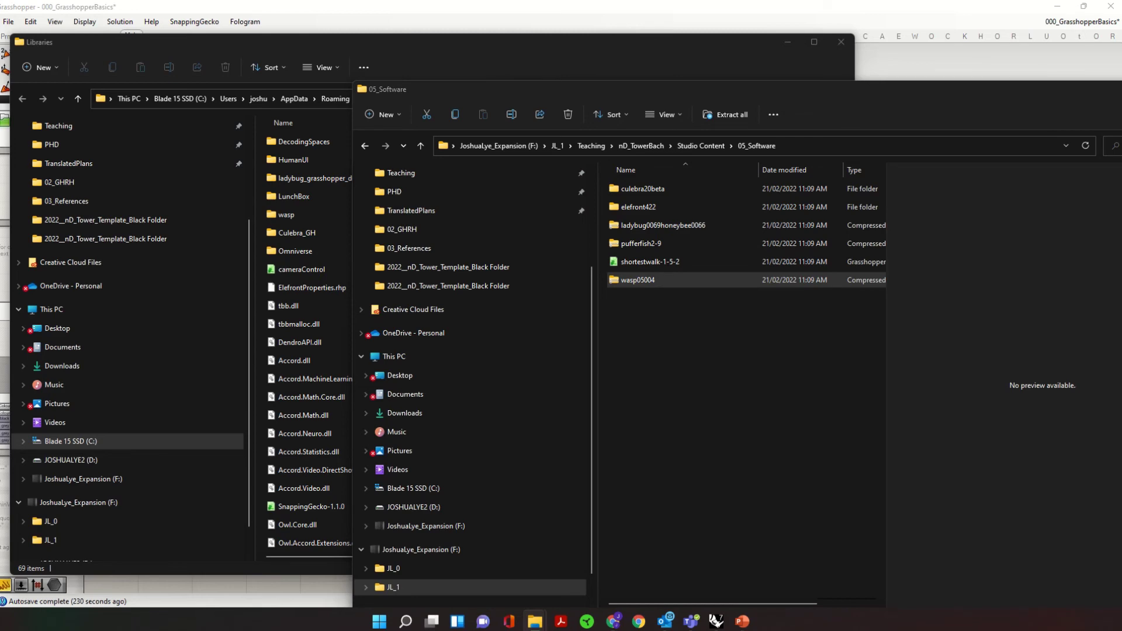
{"action": "left_click", "coordinate": [480, 23]}
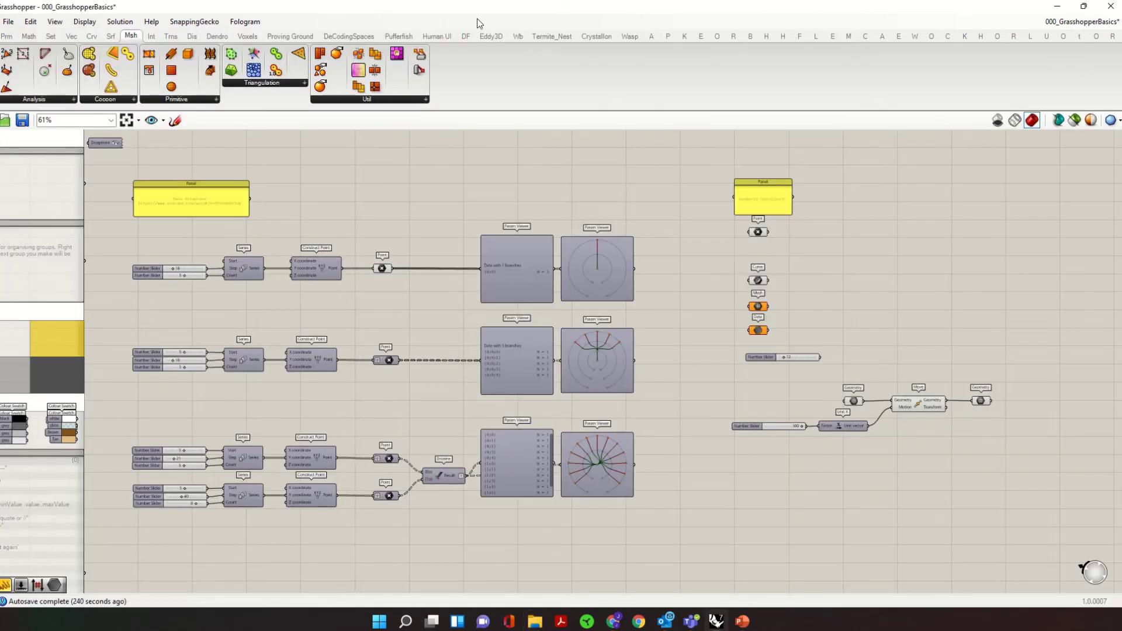